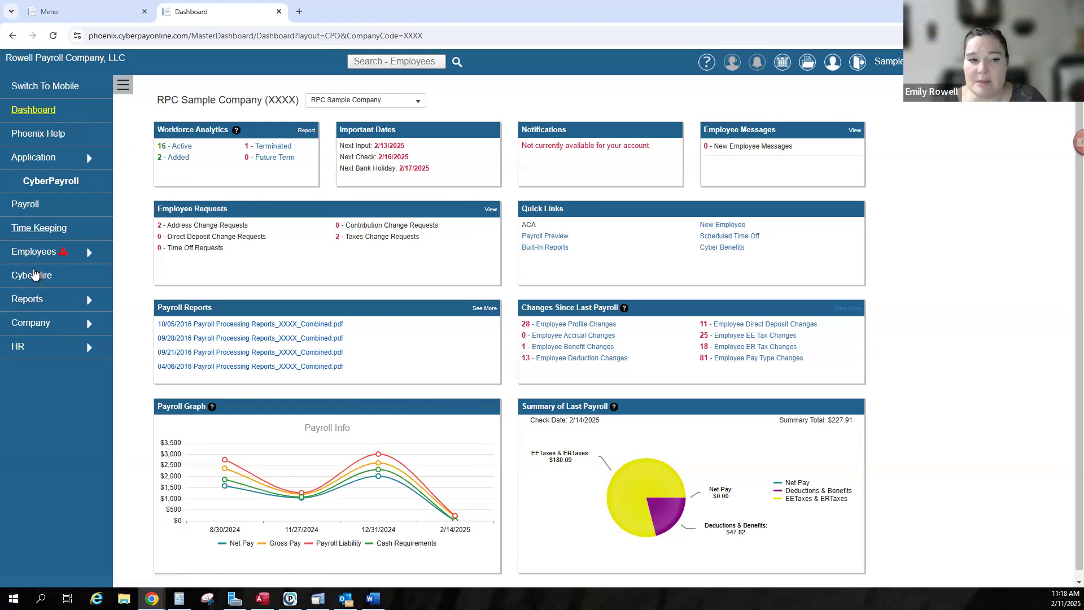
- View the report list and the employee list, and open the payroll menu
{"action": "left_click", "coordinate": [29, 301]}
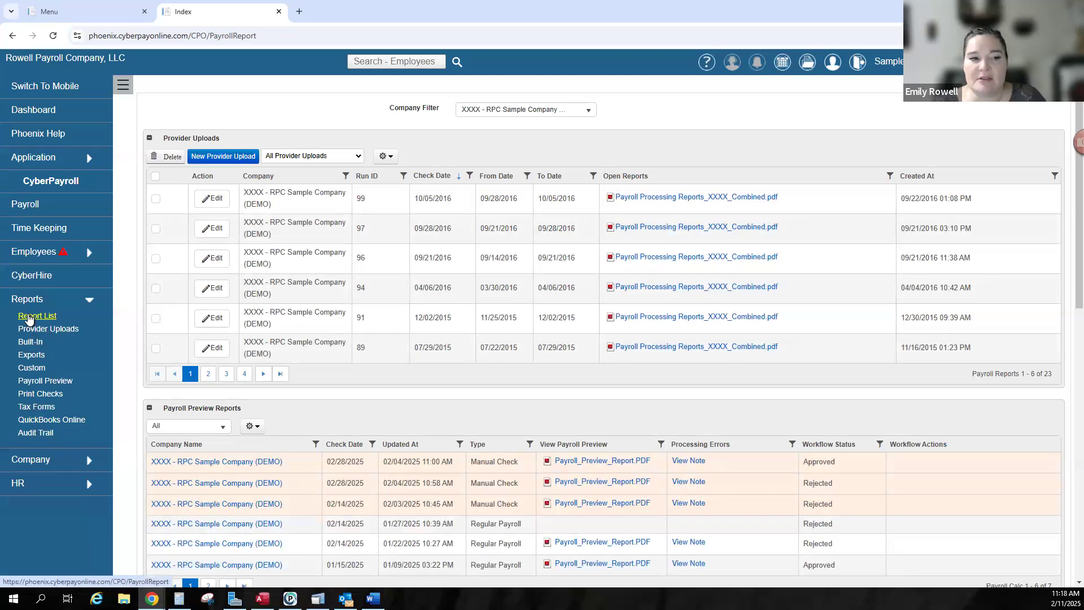
{"action": "left_click", "coordinate": [34, 258]}
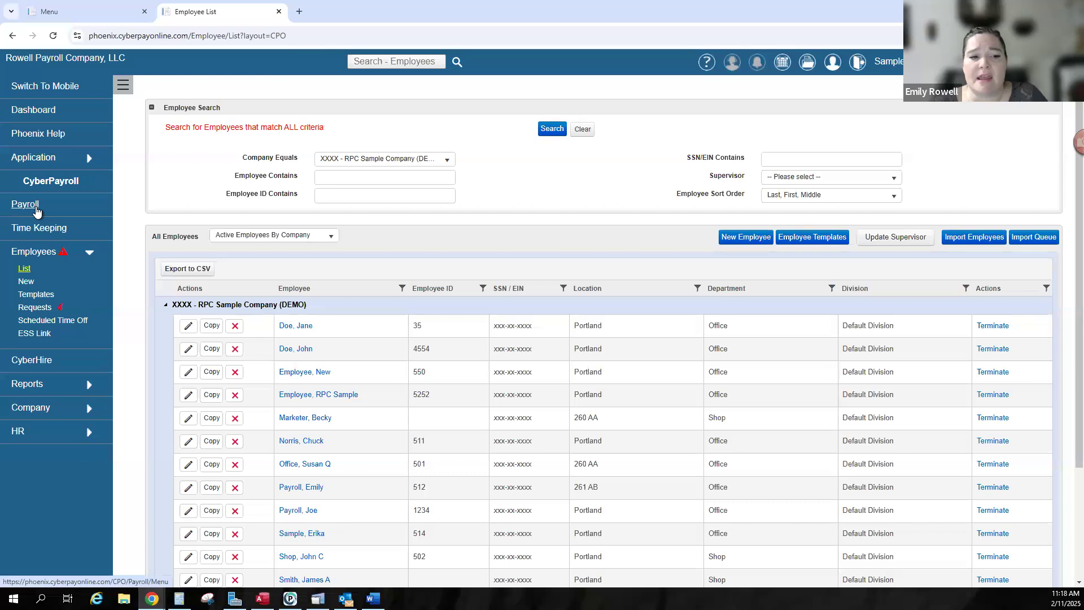
{"action": "left_click", "coordinate": [35, 210]}
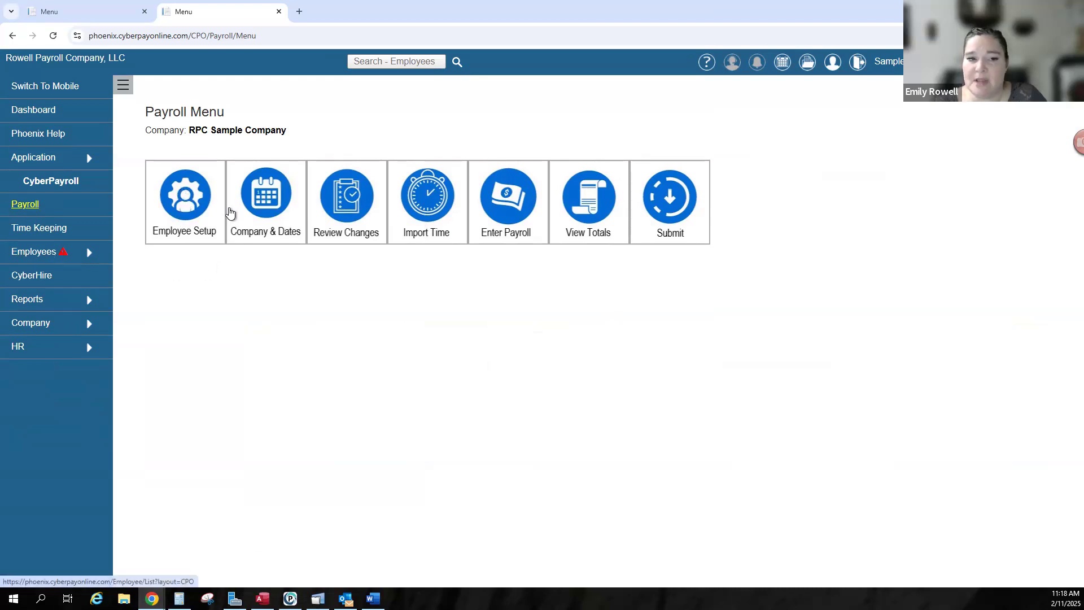
- Open the company and dates setup for the payroll, check the period dates and enable the date override
{"action": "left_click", "coordinate": [264, 200]}
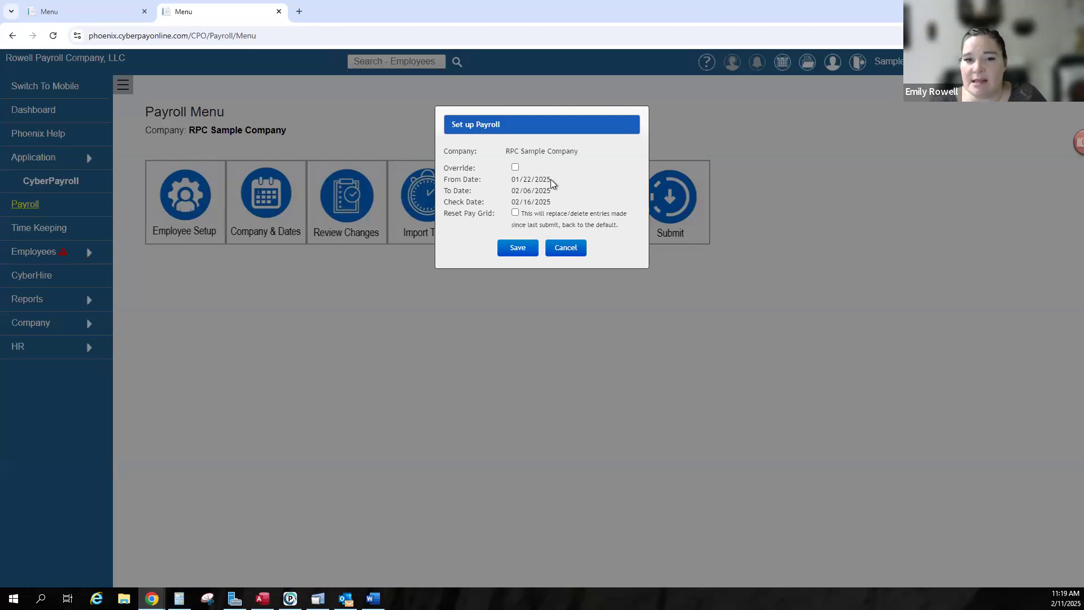
{"action": "left_click_drag", "start_coordinate": [550, 178], "coordinate": [516, 180]}
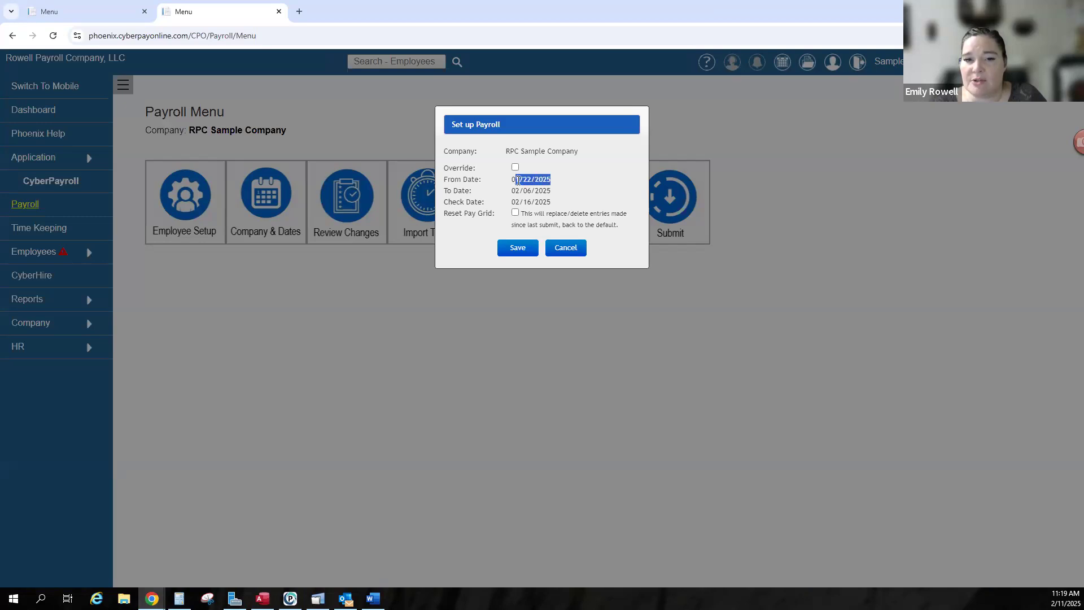
{"action": "left_click", "coordinate": [555, 203]}
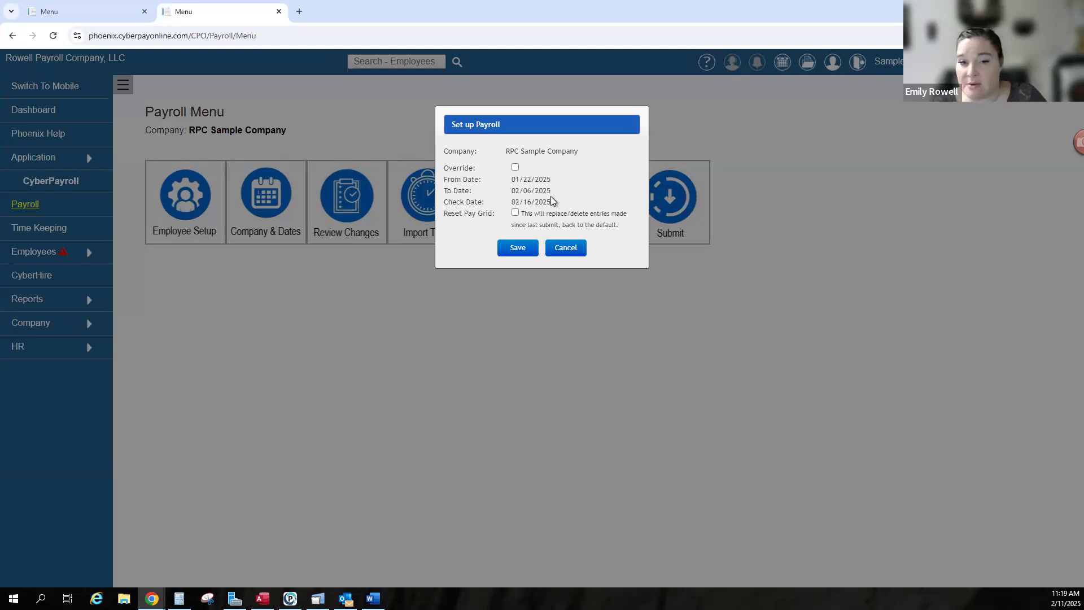
{"action": "left_click_drag", "start_coordinate": [444, 168], "coordinate": [482, 167]}
{"action": "left_click", "coordinate": [514, 167]}
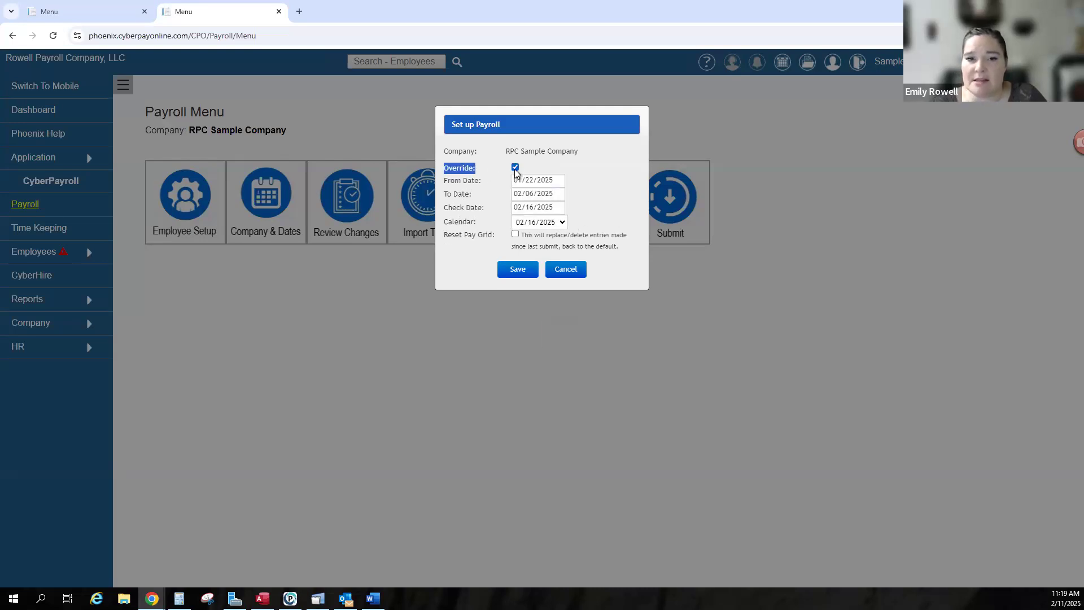
- Examine the date pickers for the check, to and from dates and the list of available calendar dates
{"action": "left_click", "coordinate": [558, 208]}
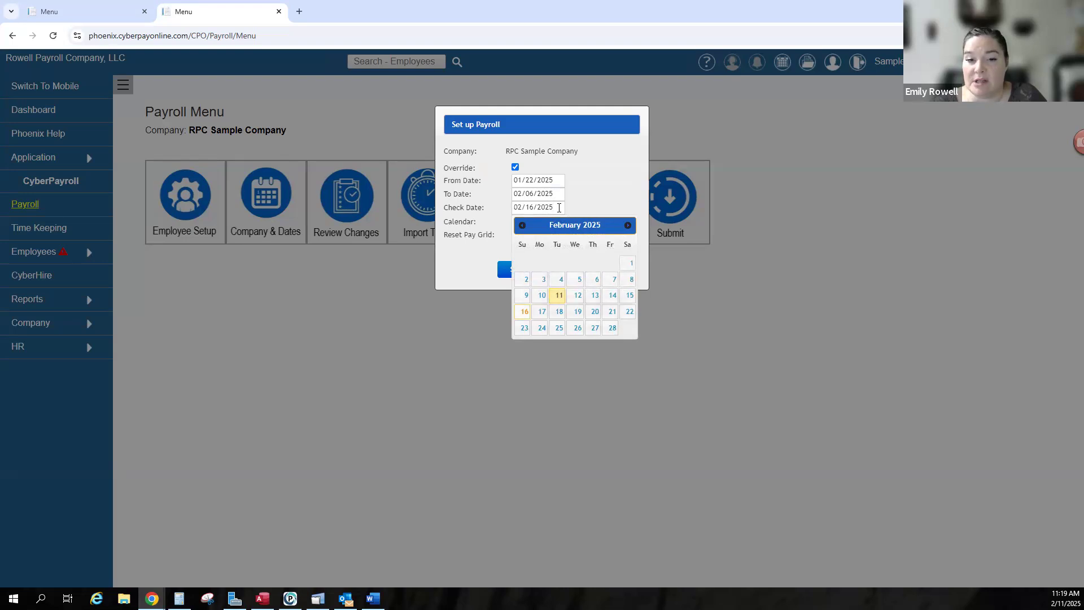
{"action": "left_click", "coordinate": [556, 194]}
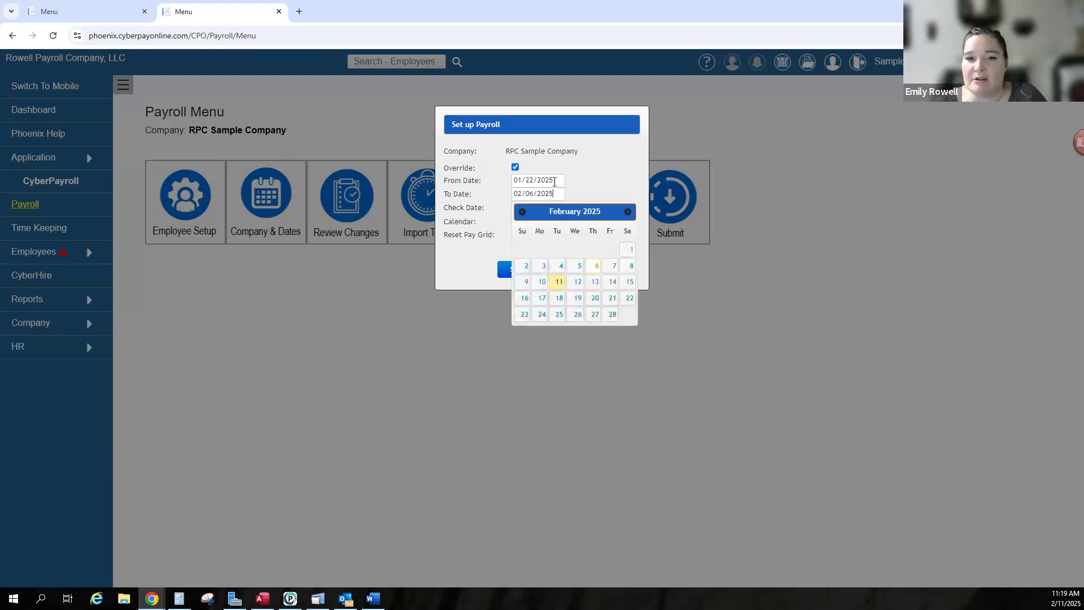
{"action": "left_click", "coordinate": [554, 181]}
{"action": "left_click", "coordinate": [573, 181]}
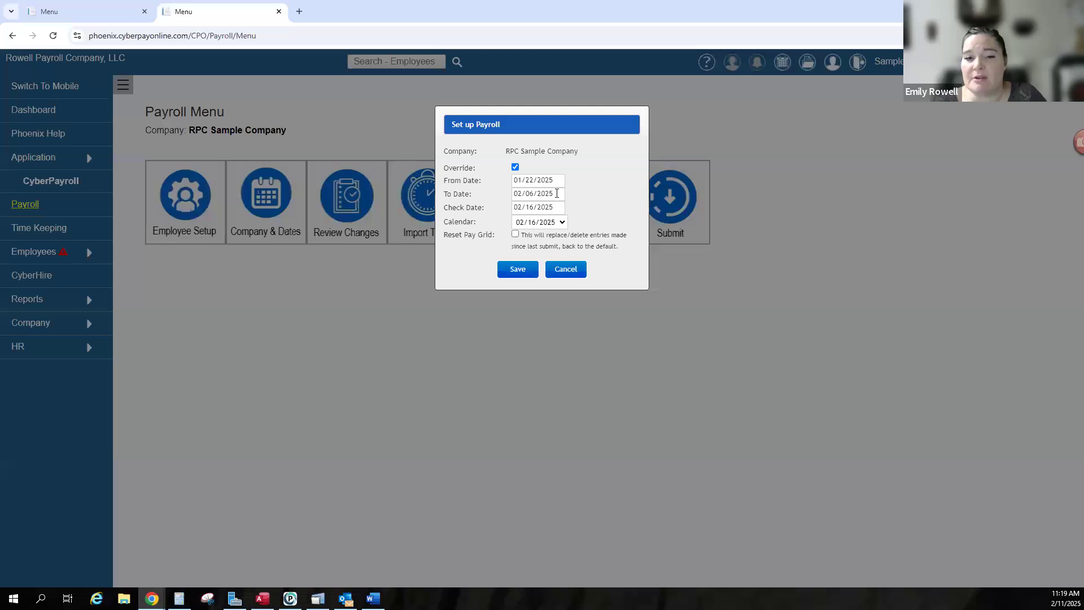
{"action": "left_click", "coordinate": [564, 222]}
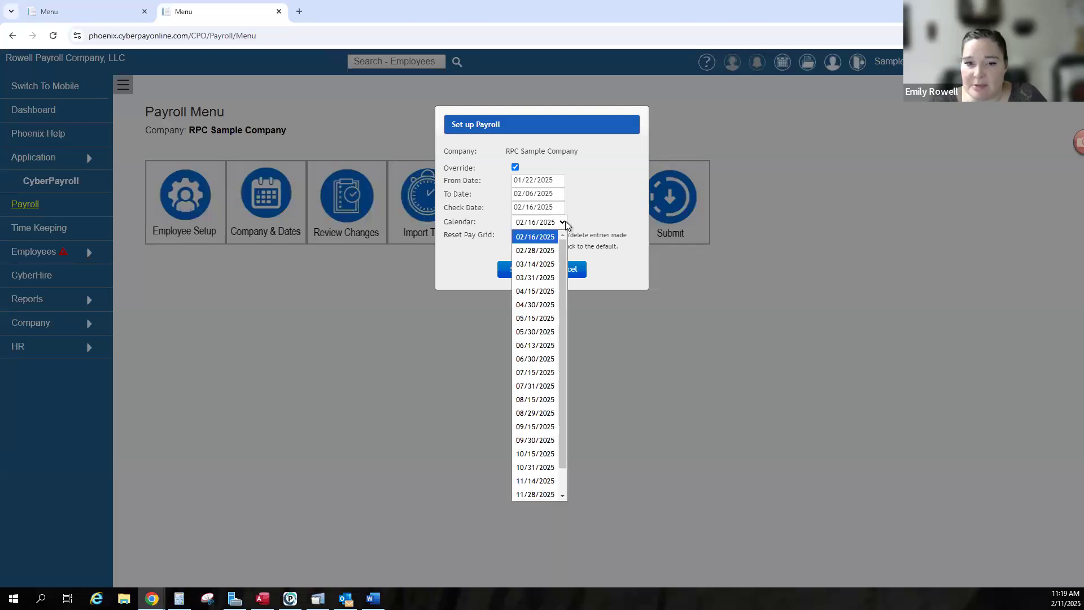
{"action": "left_click", "coordinate": [564, 222]}
{"action": "left_click", "coordinate": [564, 221]}
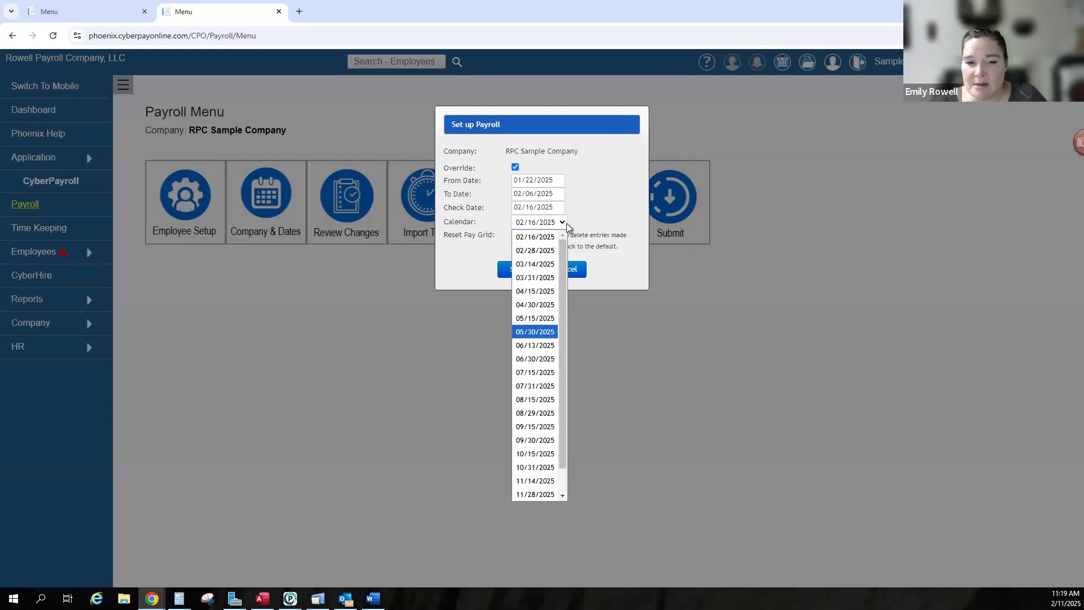
{"action": "left_click", "coordinate": [589, 197]}
{"action": "left_click_drag", "start_coordinate": [560, 181], "coordinate": [512, 180]}
{"action": "left_click", "coordinate": [571, 181]}
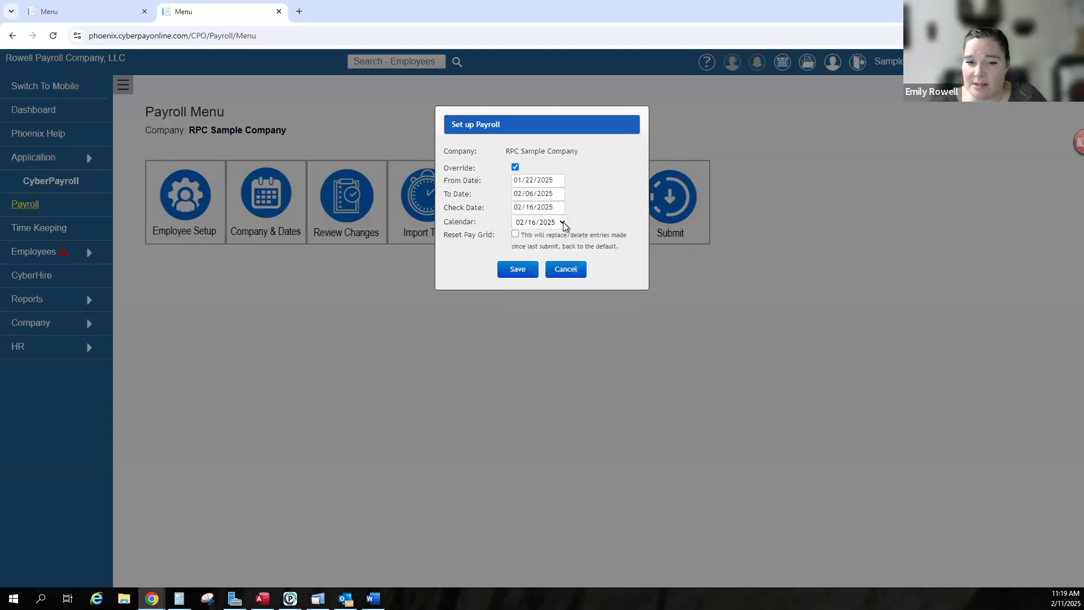
{"action": "left_click", "coordinate": [563, 223]}
{"action": "left_click", "coordinate": [561, 224]}
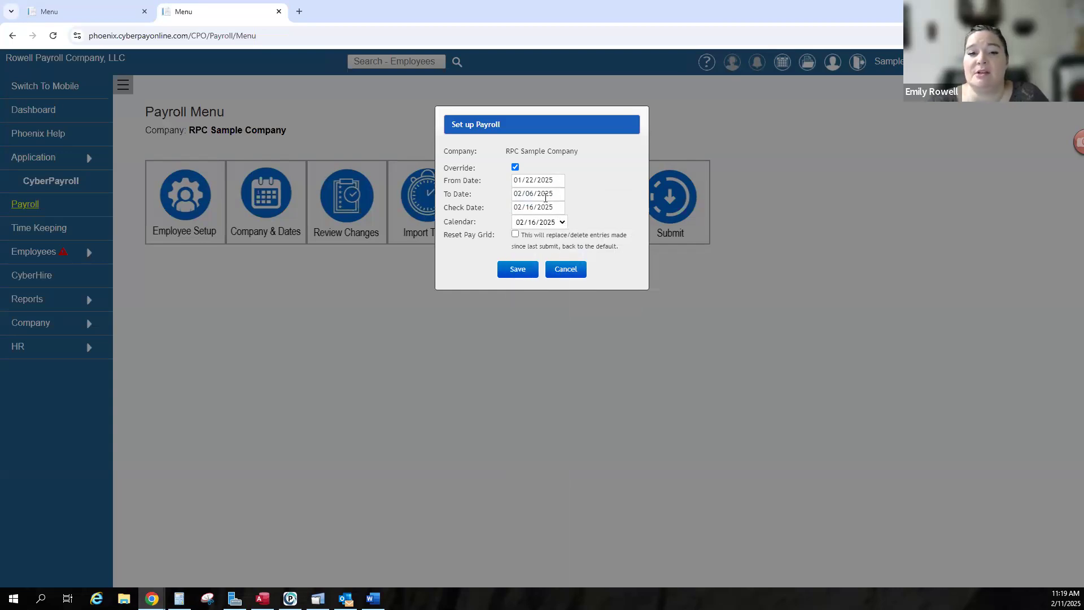
- Keep 02/16/2025 as the check date and save the payroll setup
{"action": "left_click", "coordinate": [560, 208]}
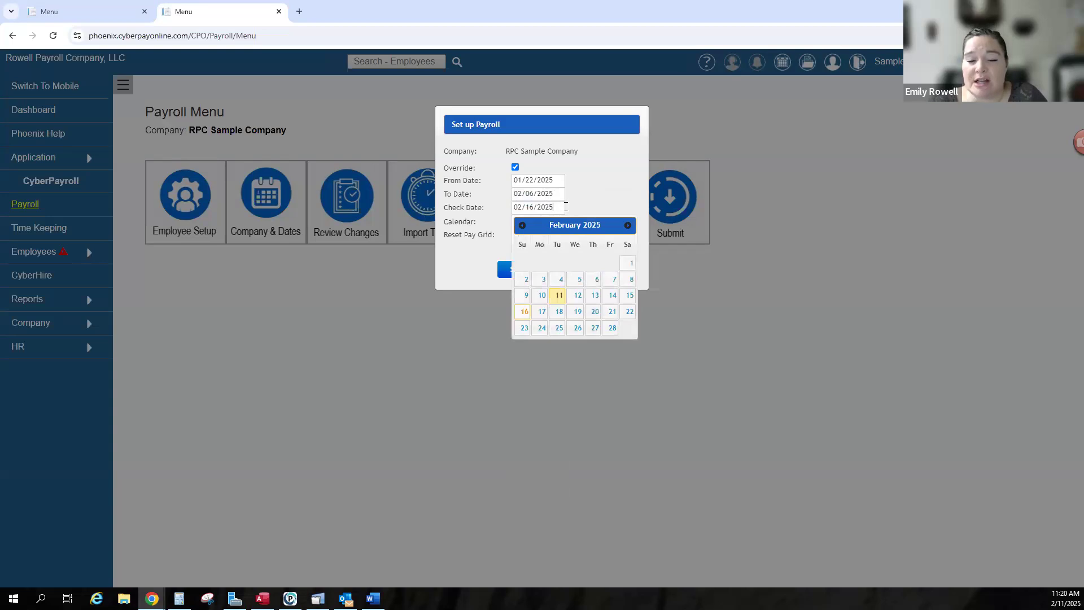
{"action": "left_click", "coordinate": [585, 202]}
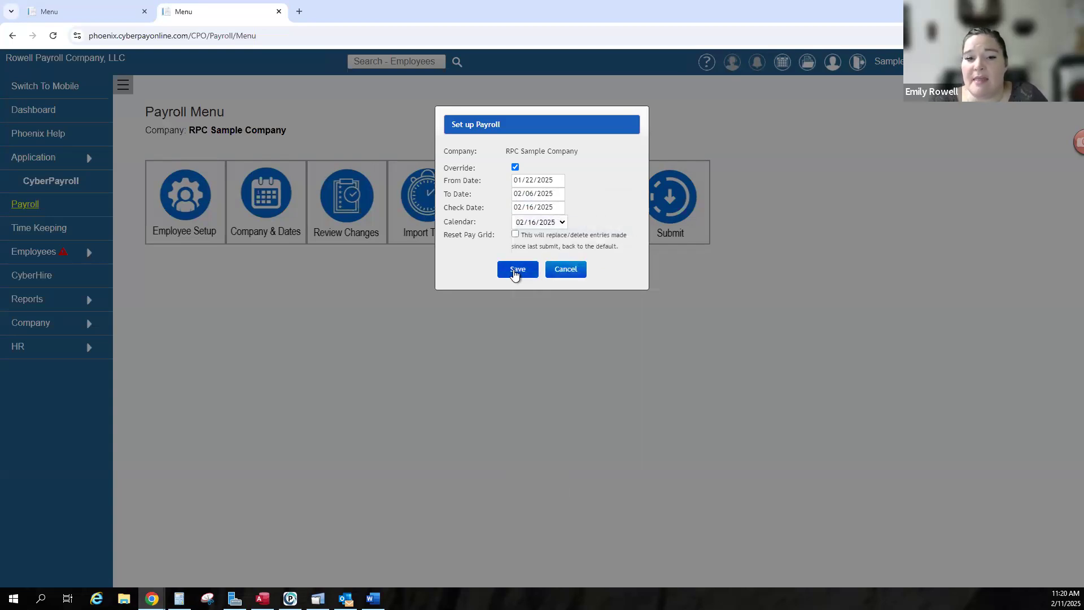
{"action": "left_click", "coordinate": [514, 270]}
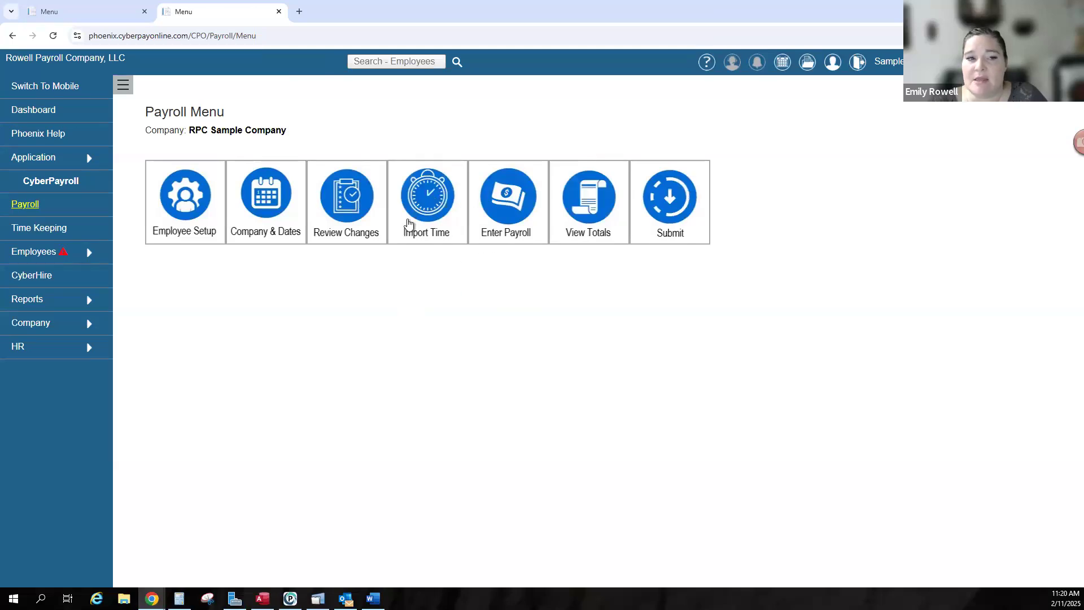
- Review the recent employee changes in the audit report, check its employee filter choices and close the report
{"action": "left_click", "coordinate": [351, 195]}
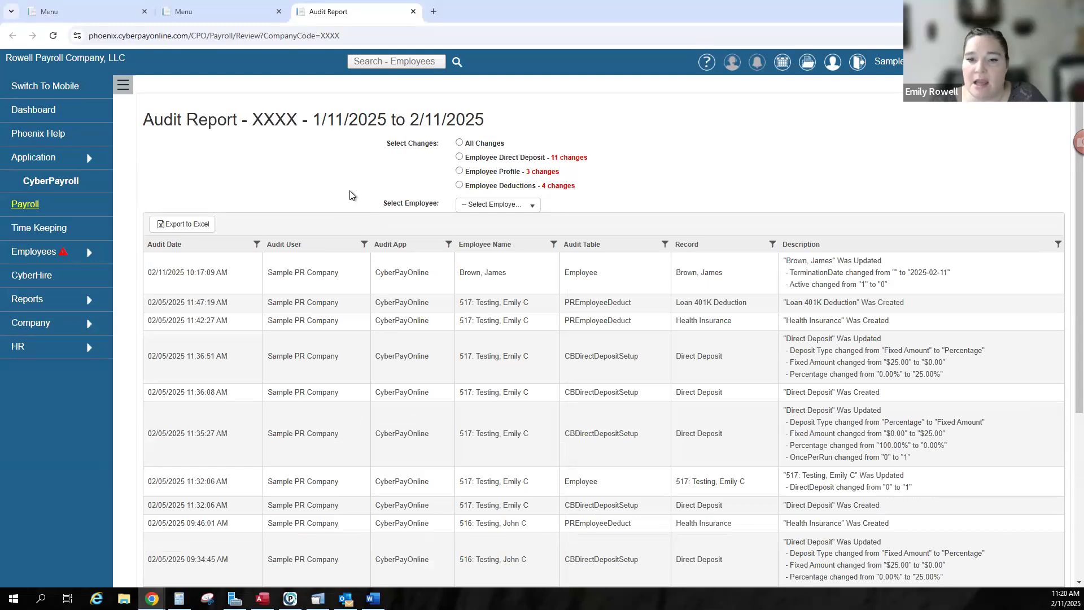
{"action": "triple_click", "coordinate": [691, 304]}
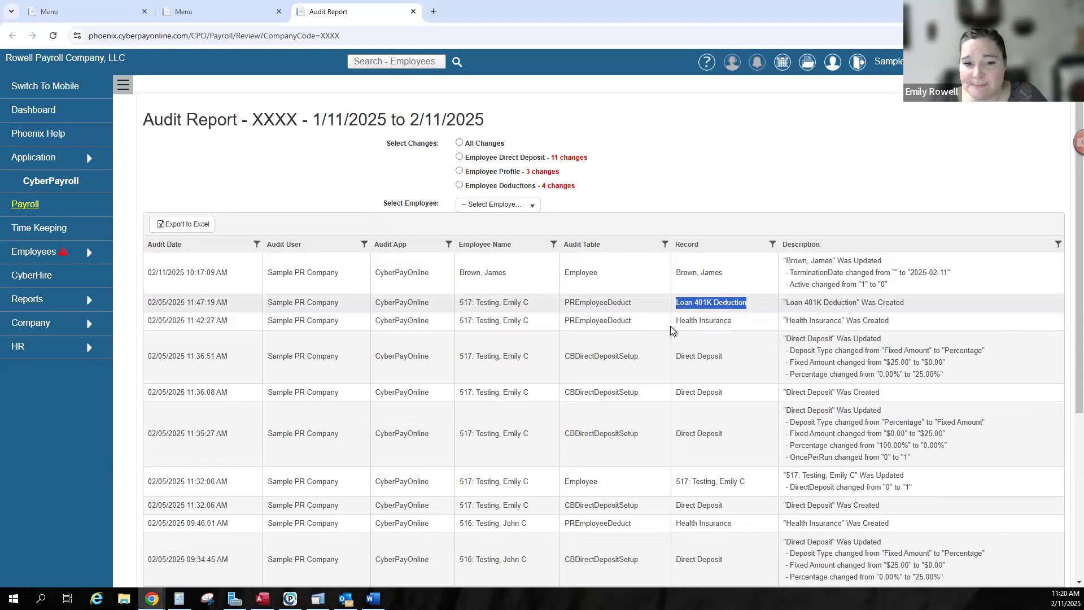
{"action": "left_click", "coordinate": [531, 209]}
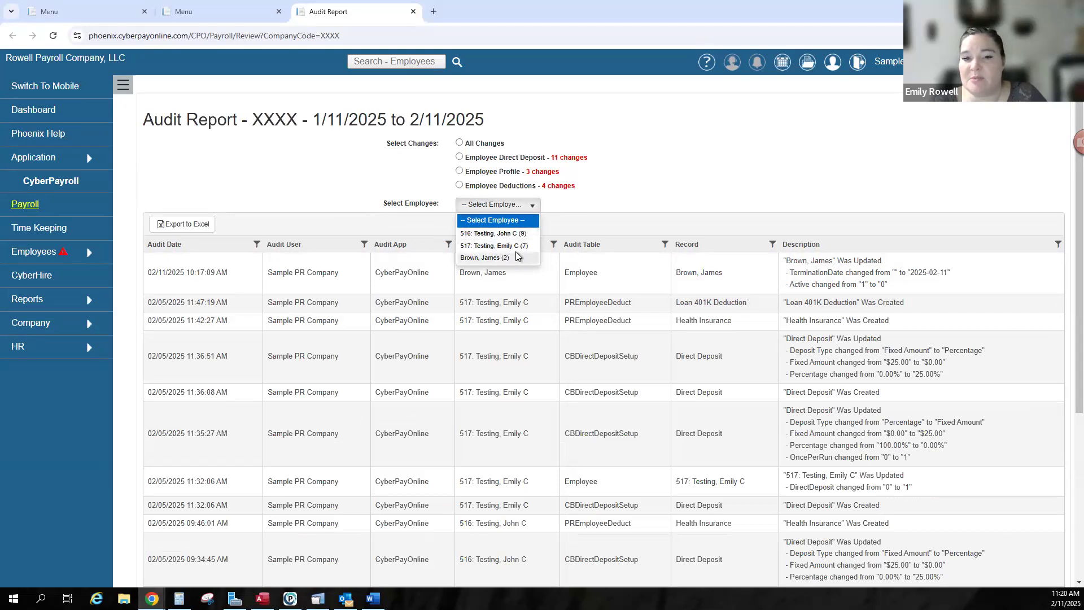
{"action": "left_click", "coordinate": [650, 189]}
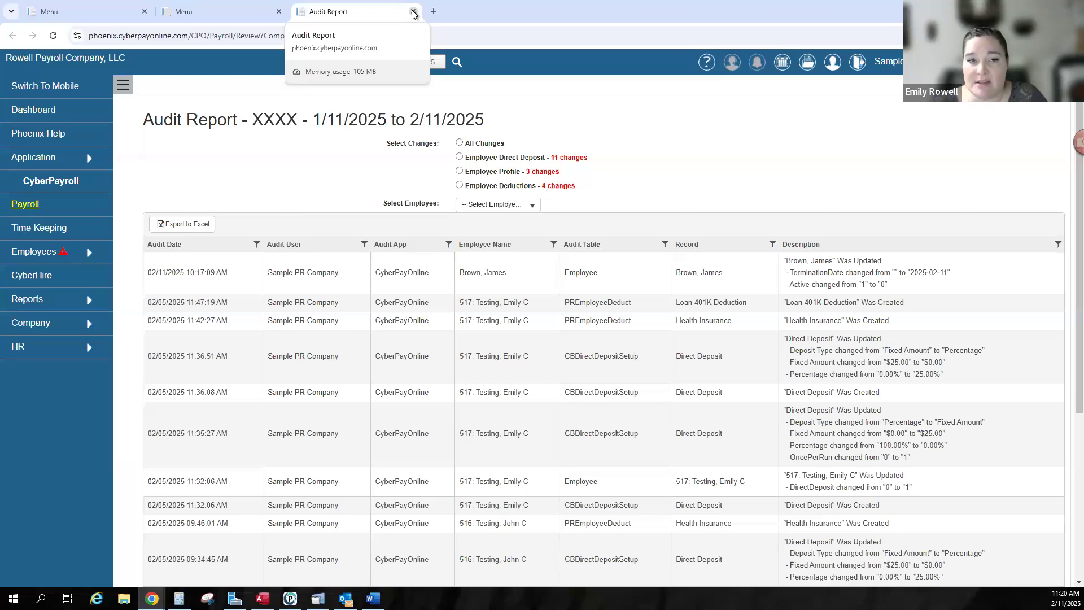
{"action": "left_click", "coordinate": [413, 13]}
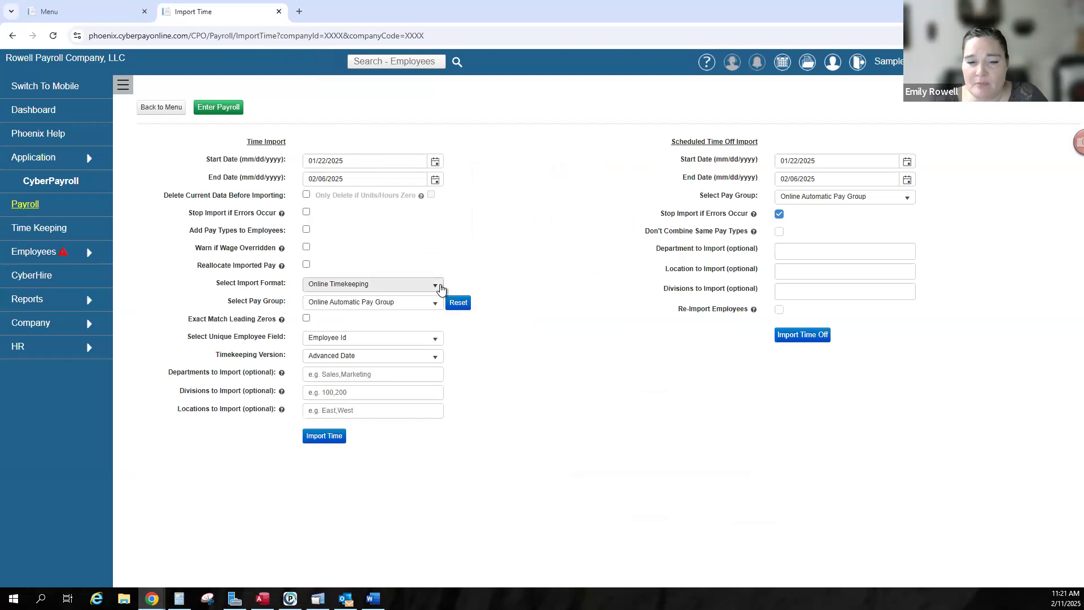
- Set the time import format to Excel Time Clock Import CSV and check the accepted file types
{"action": "left_click", "coordinate": [398, 288]}
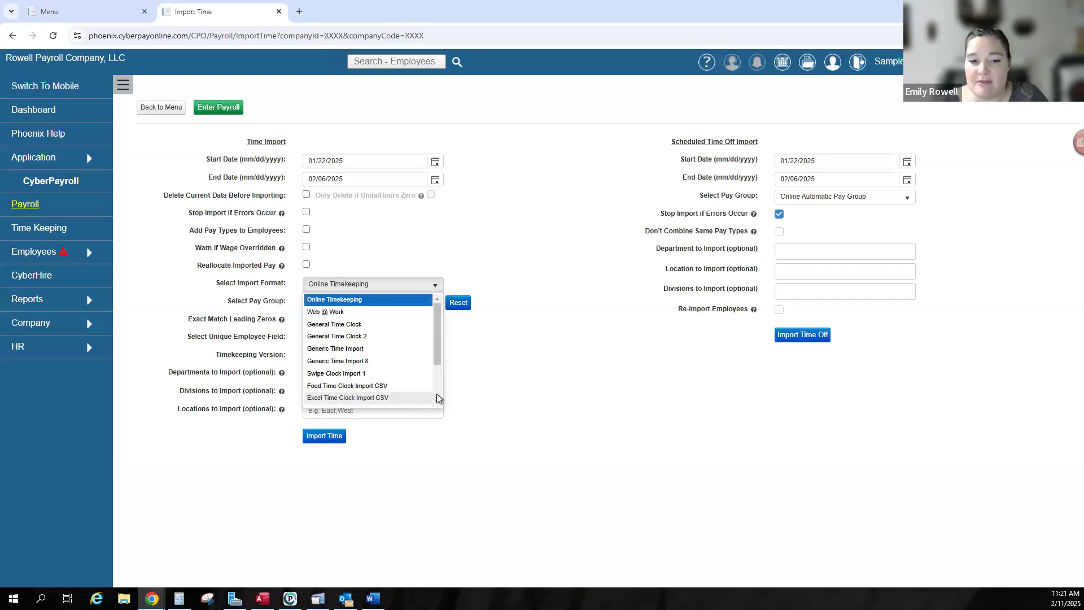
{"action": "scroll", "coordinate": [437, 398], "scroll_direction": "down", "scroll_amount": 2}
{"action": "left_click", "coordinate": [385, 341]}
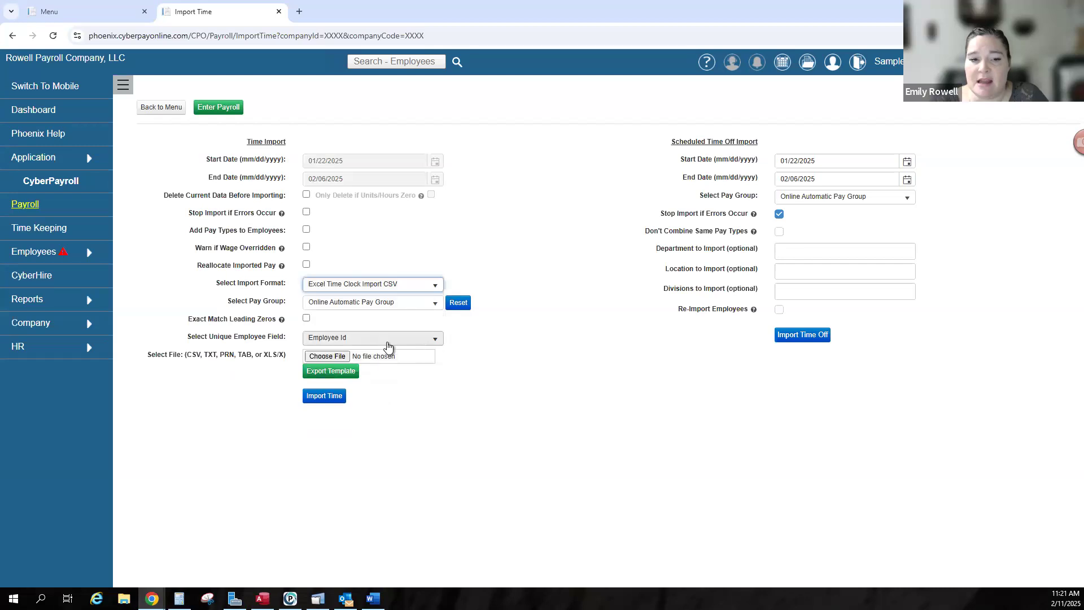
{"action": "left_click_drag", "start_coordinate": [157, 355], "coordinate": [277, 356]}
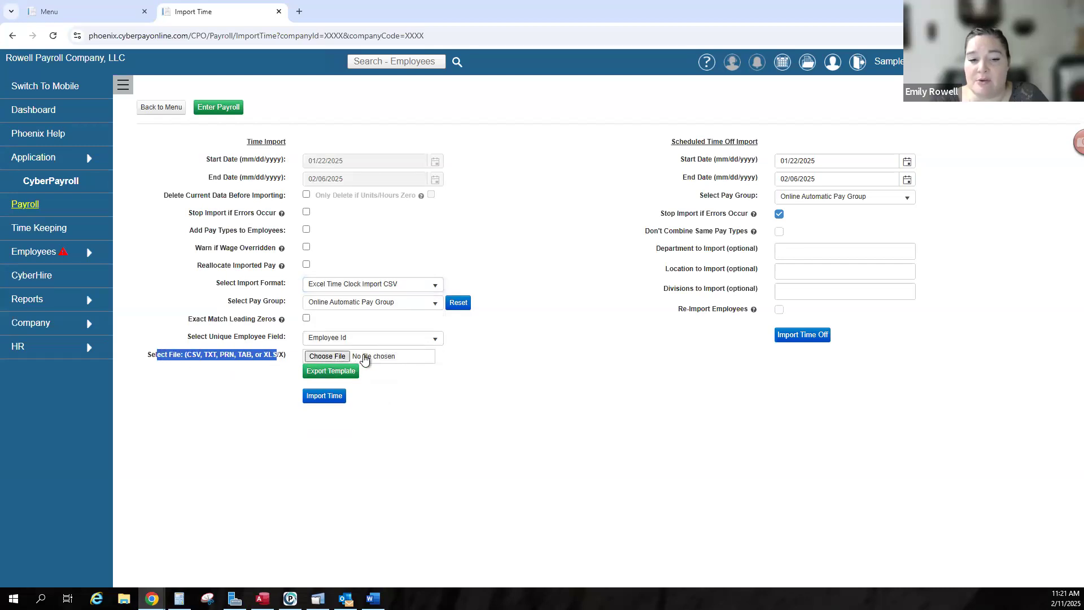
- Look through the remaining import formats and set the time import format back to Online Timekeeping
{"action": "left_click", "coordinate": [436, 287]}
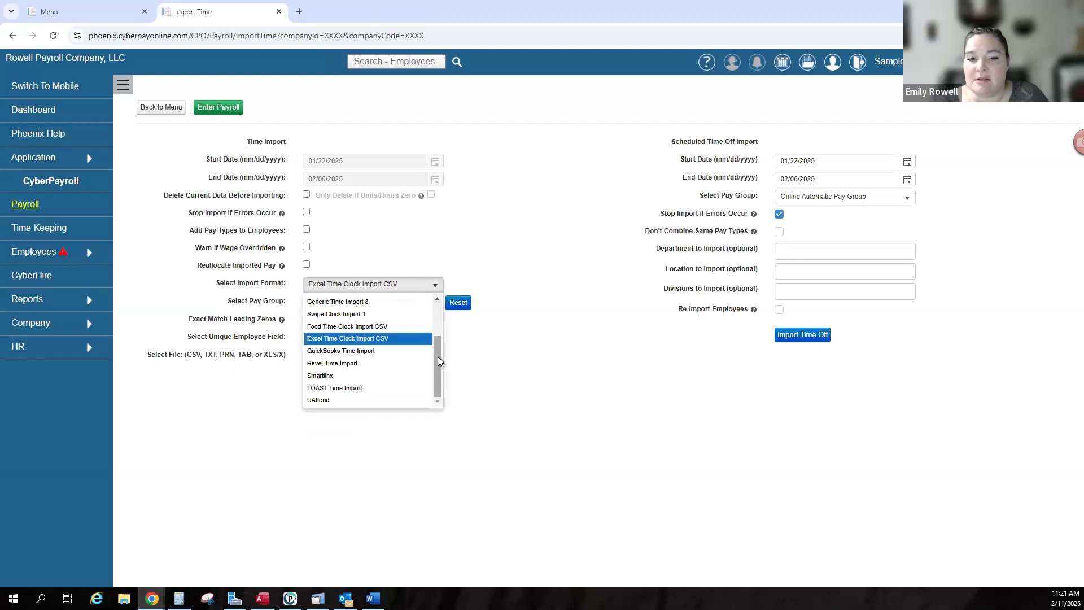
{"action": "left_click_drag", "start_coordinate": [436, 354], "coordinate": [439, 311]}
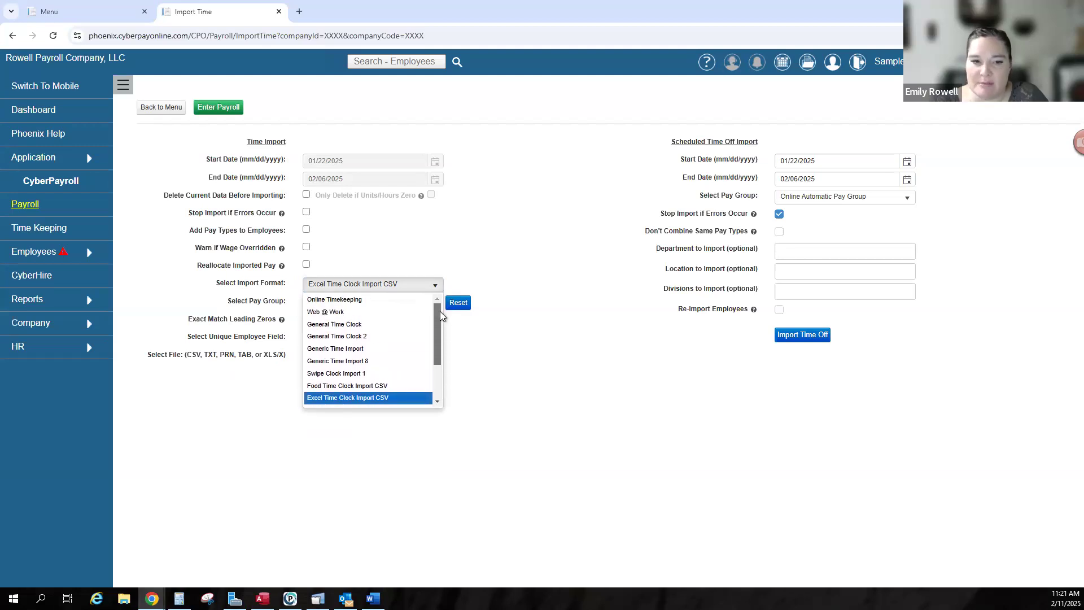
{"action": "left_click", "coordinate": [385, 299]}
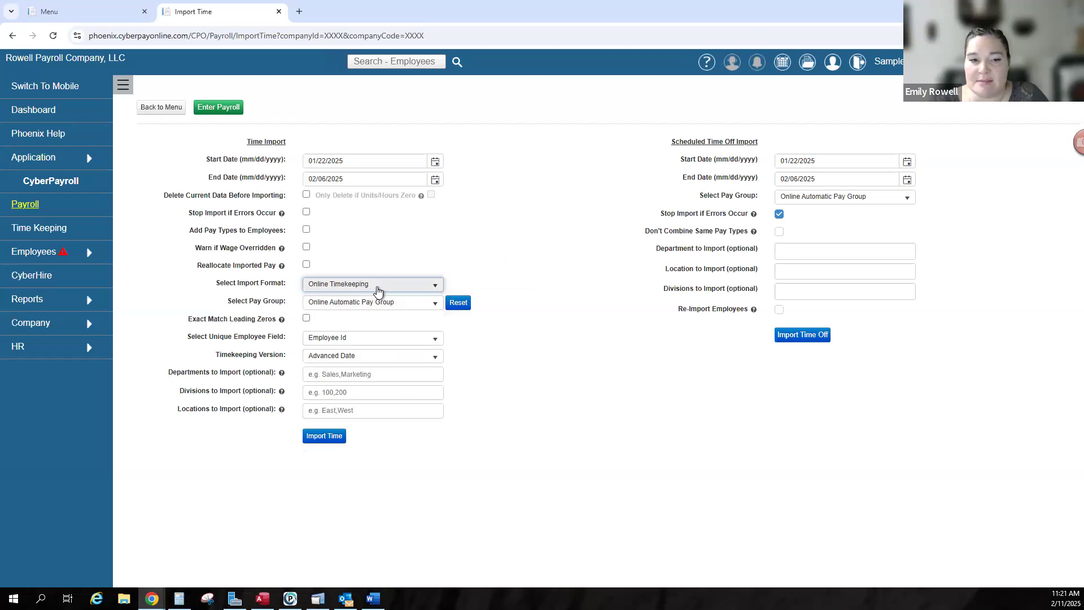
- Import the online timekeeping hours for the pay period and continue to the pay grid
{"action": "left_click", "coordinate": [324, 436]}
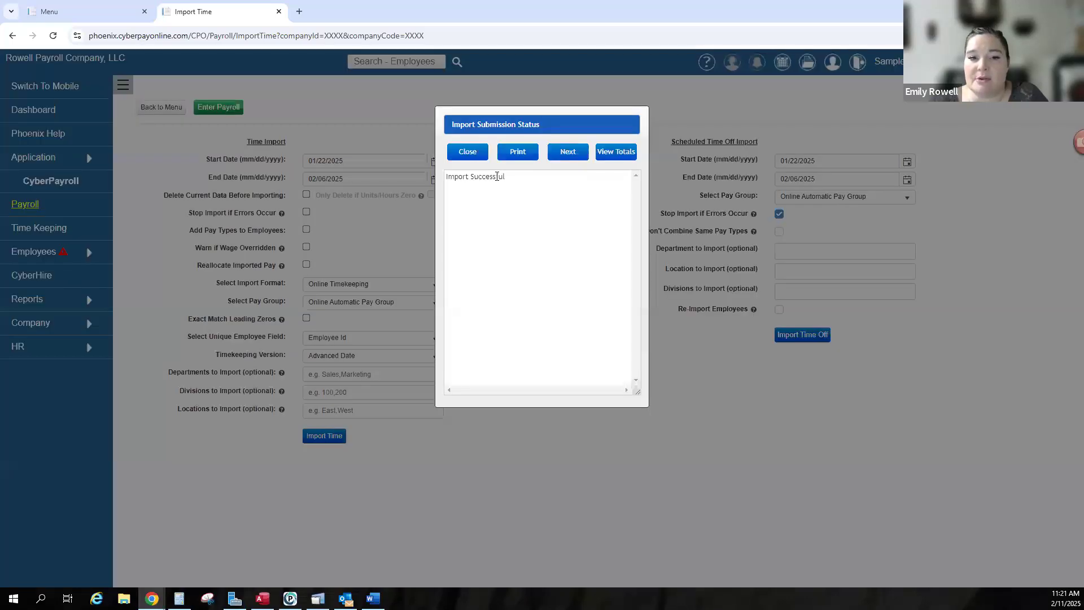
{"action": "left_click_drag", "start_coordinate": [492, 177], "coordinate": [573, 164]}
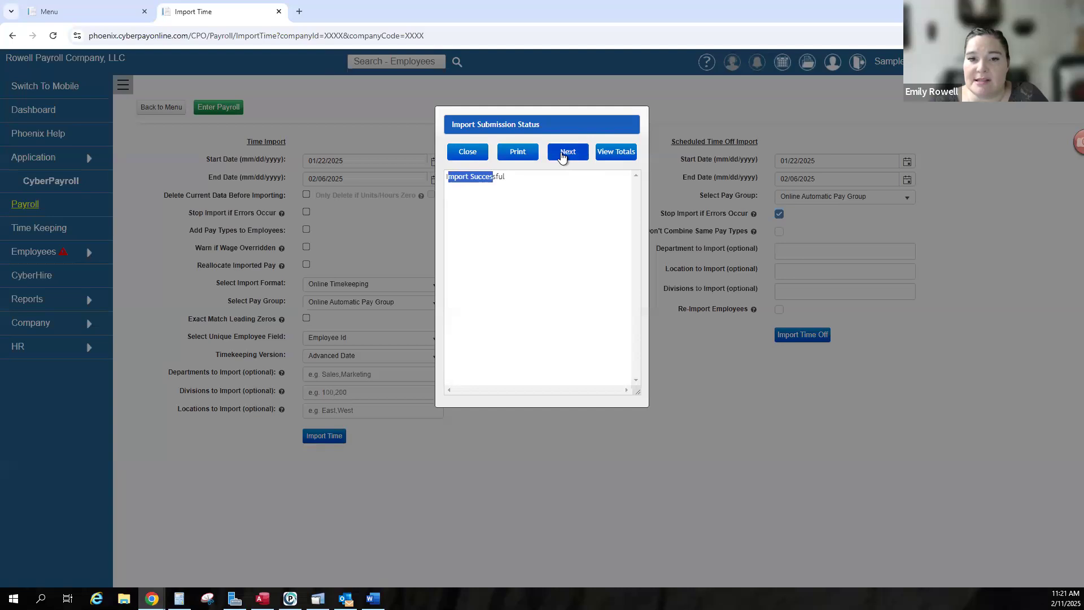
{"action": "left_click", "coordinate": [567, 156]}
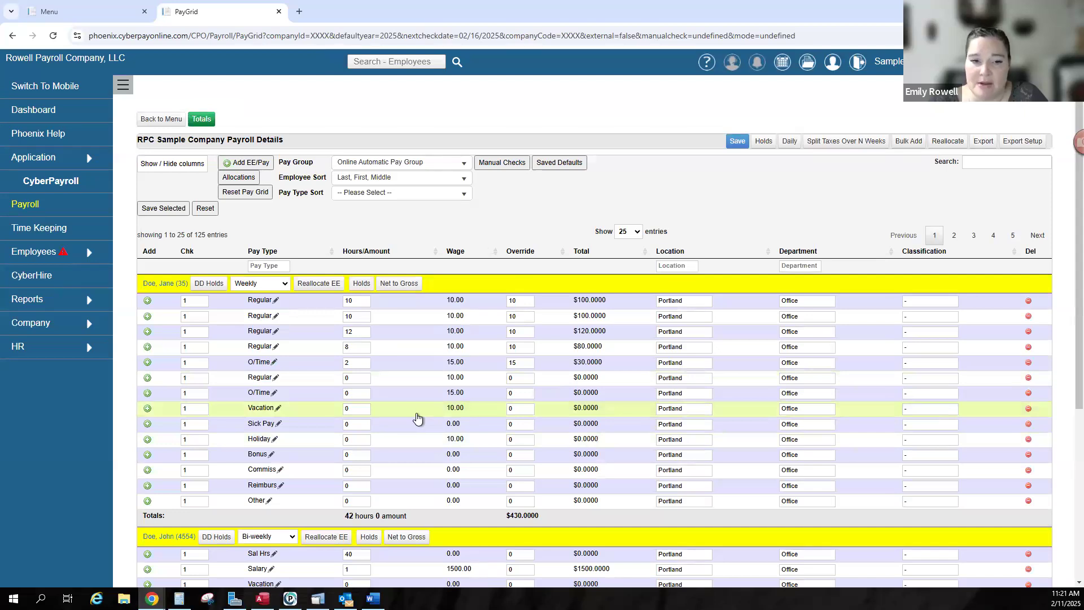
- Return to the payroll menu, open payroll entry and review the employees' hours and amounts in the pay grid
{"action": "left_click", "coordinate": [164, 119]}
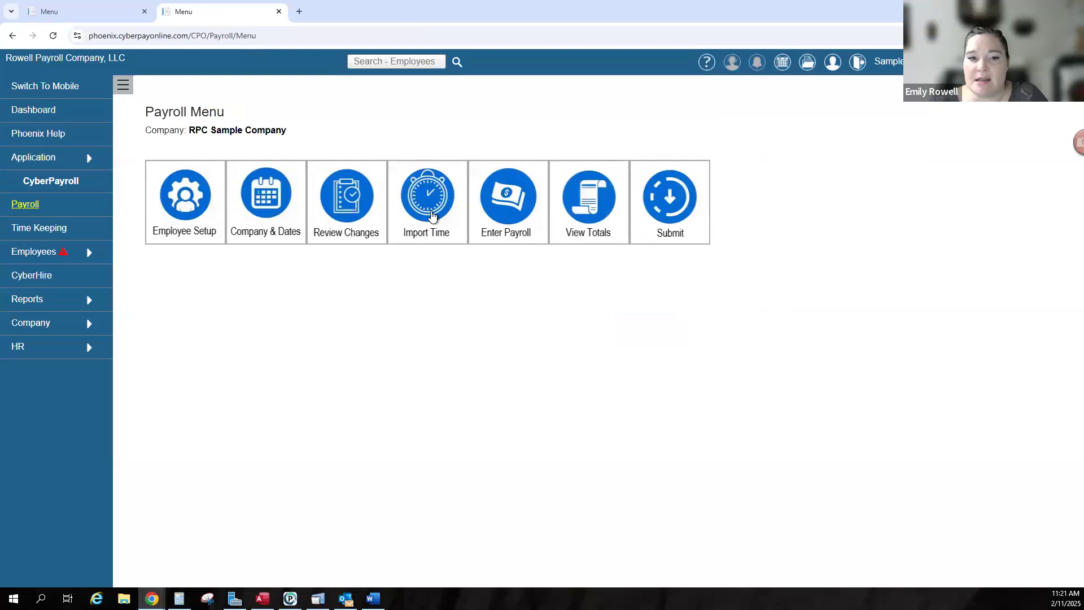
{"action": "left_click", "coordinate": [521, 209]}
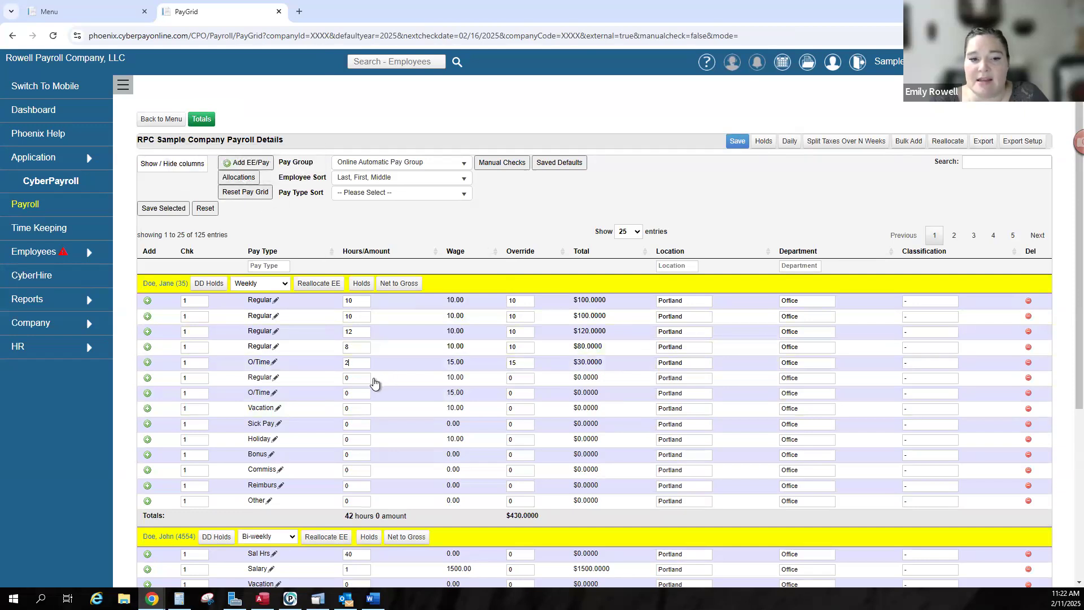
{"action": "scroll", "coordinate": [364, 356], "scroll_direction": "down", "scroll_amount": 2}
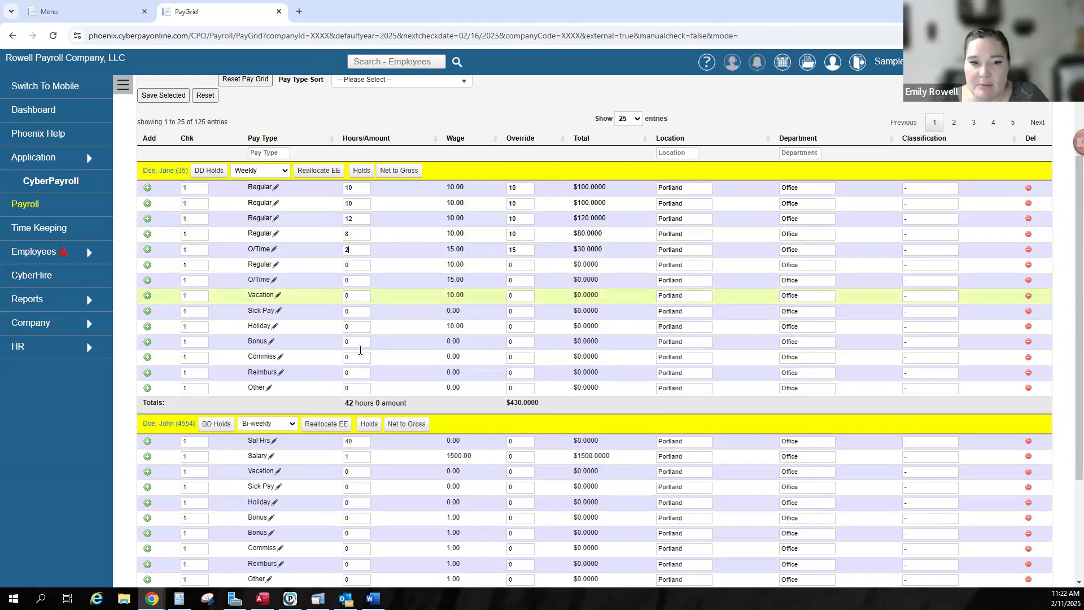
{"action": "scroll", "coordinate": [367, 346], "scroll_direction": "up", "scroll_amount": 2}
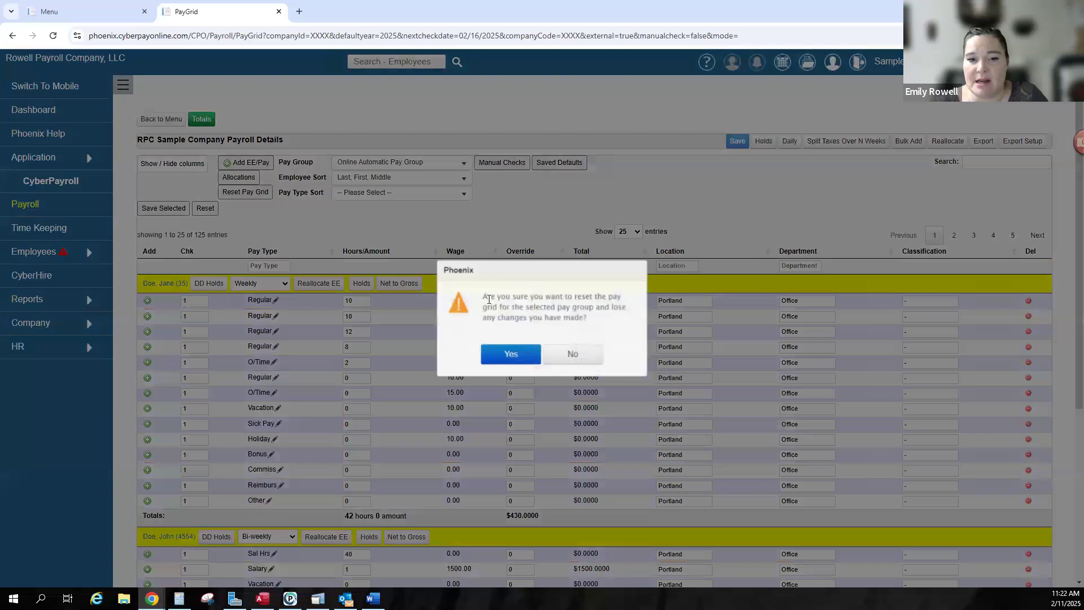
- Confirm resetting the pay grid for the Online Automatic Pay Group, discarding its current entries
{"action": "left_click_drag", "start_coordinate": [493, 294], "coordinate": [517, 361]}
{"action": "left_click", "coordinate": [515, 358]}
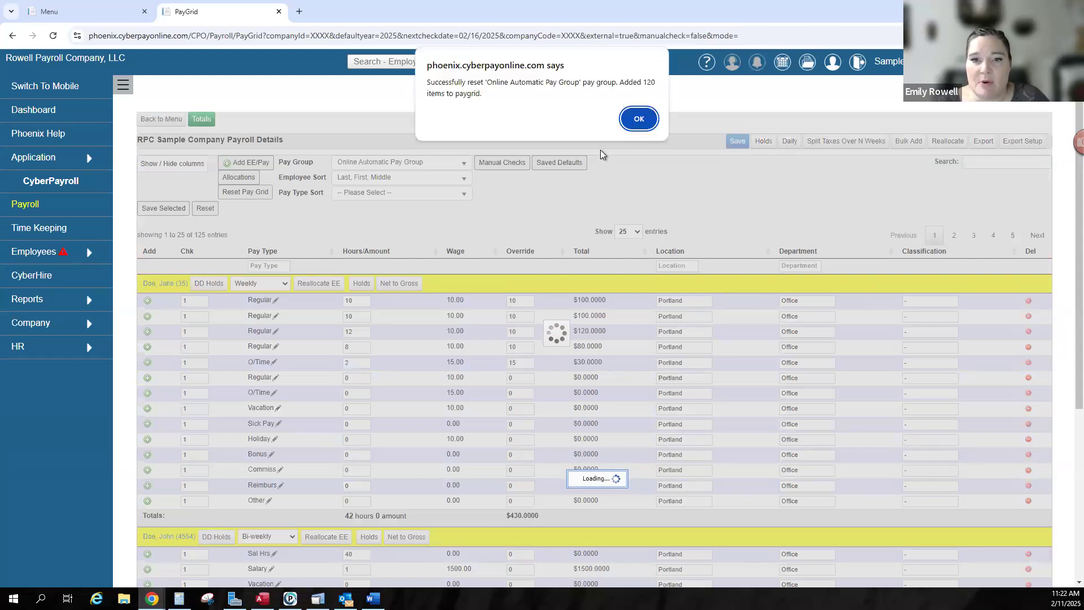
{"action": "left_click", "coordinate": [638, 118]}
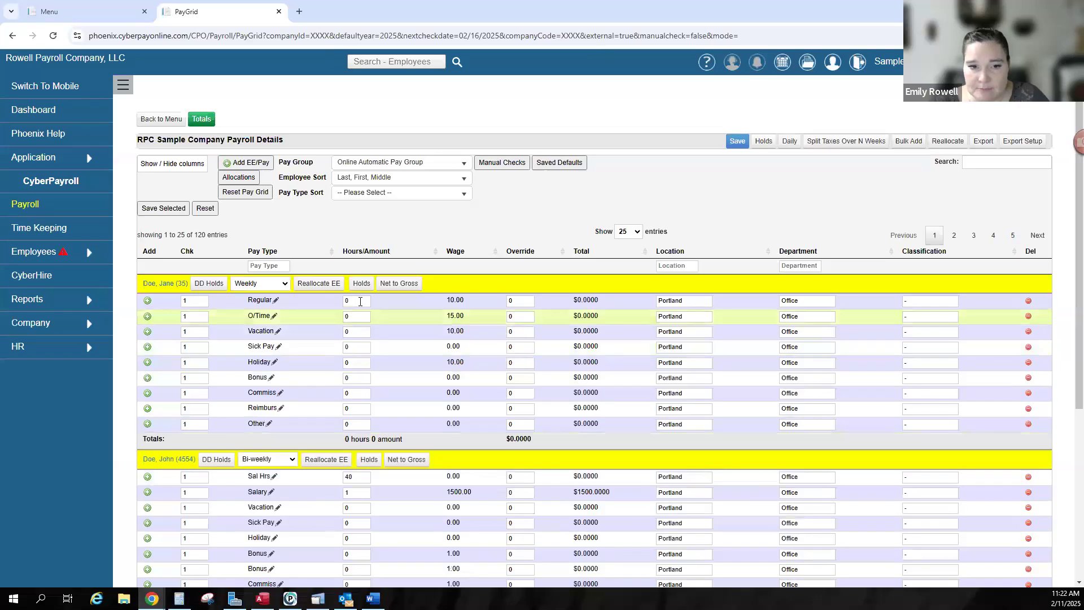
- Delete the first employee's reimbursement pay line and add a second Other pay line
{"action": "left_click", "coordinate": [364, 303]}
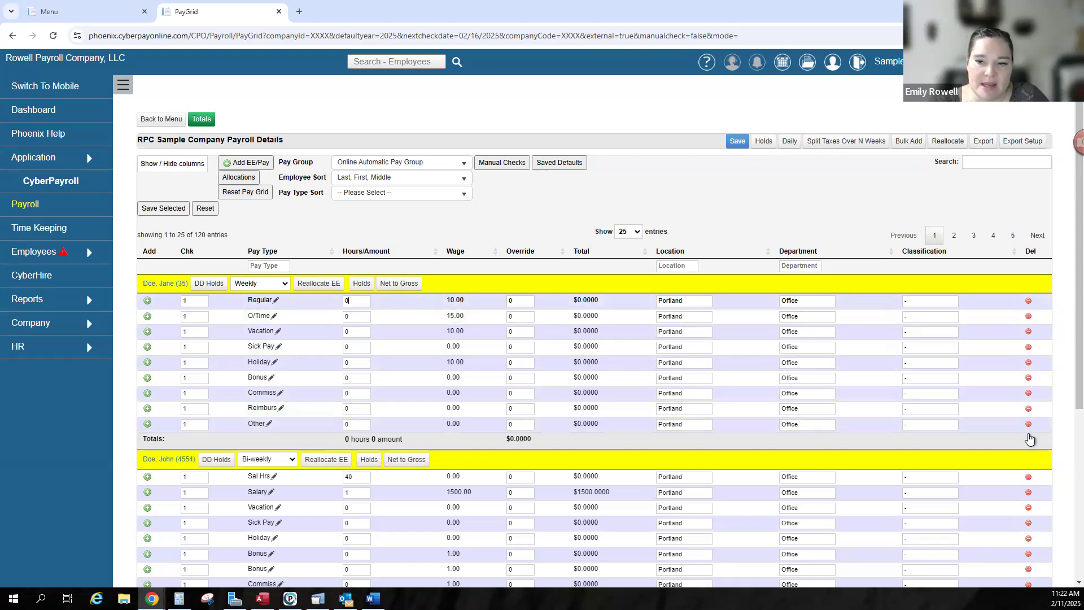
{"action": "left_click", "coordinate": [1028, 409]}
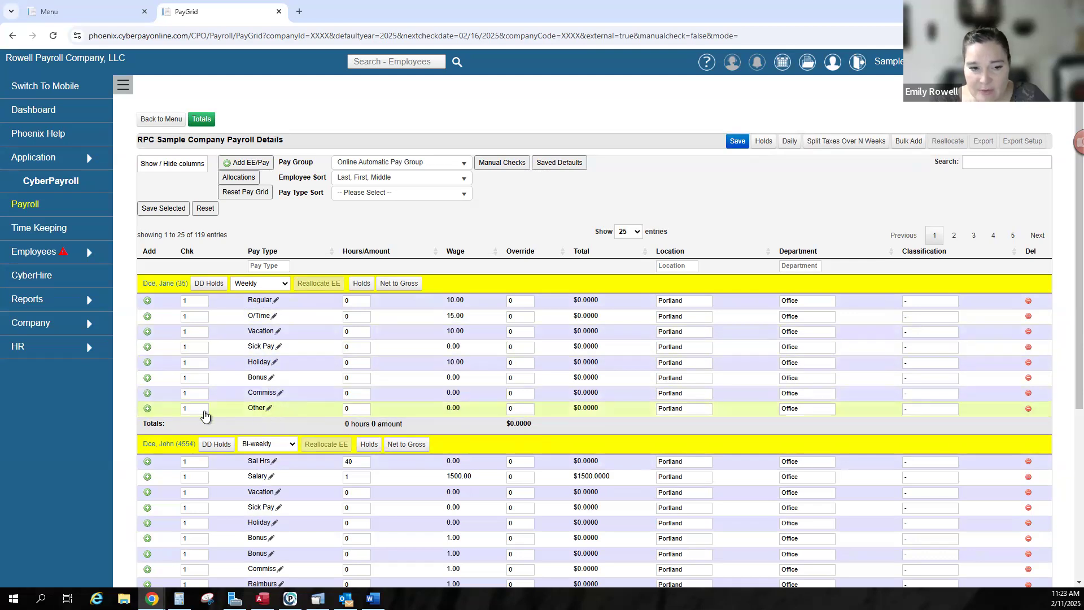
{"action": "left_click", "coordinate": [147, 408]}
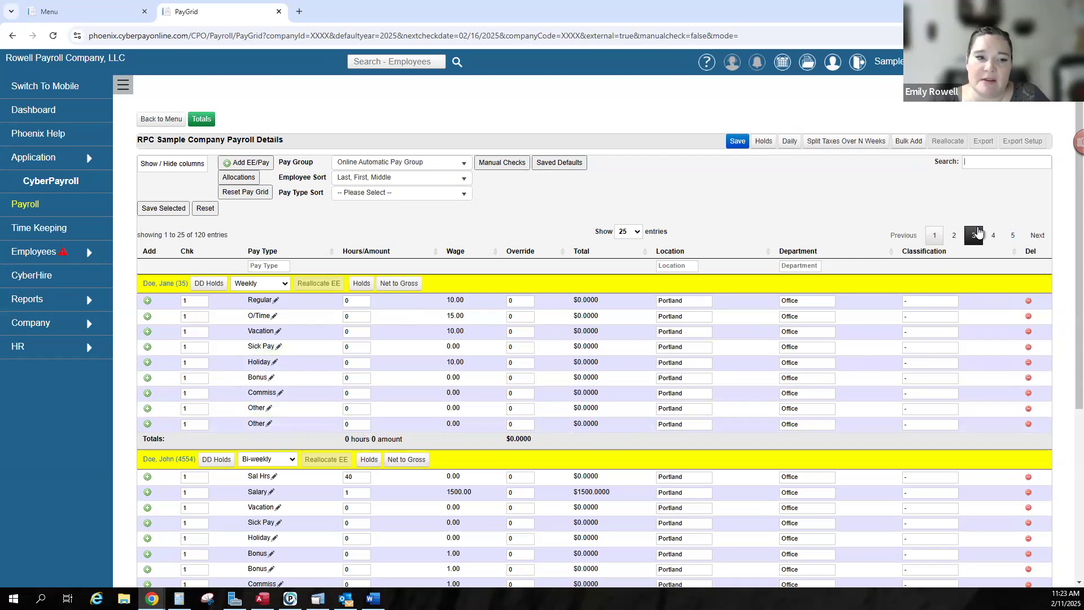
- Search the pay grid by an employee's first name and clear the search to list everyone again
{"action": "type", "text": "jane"}
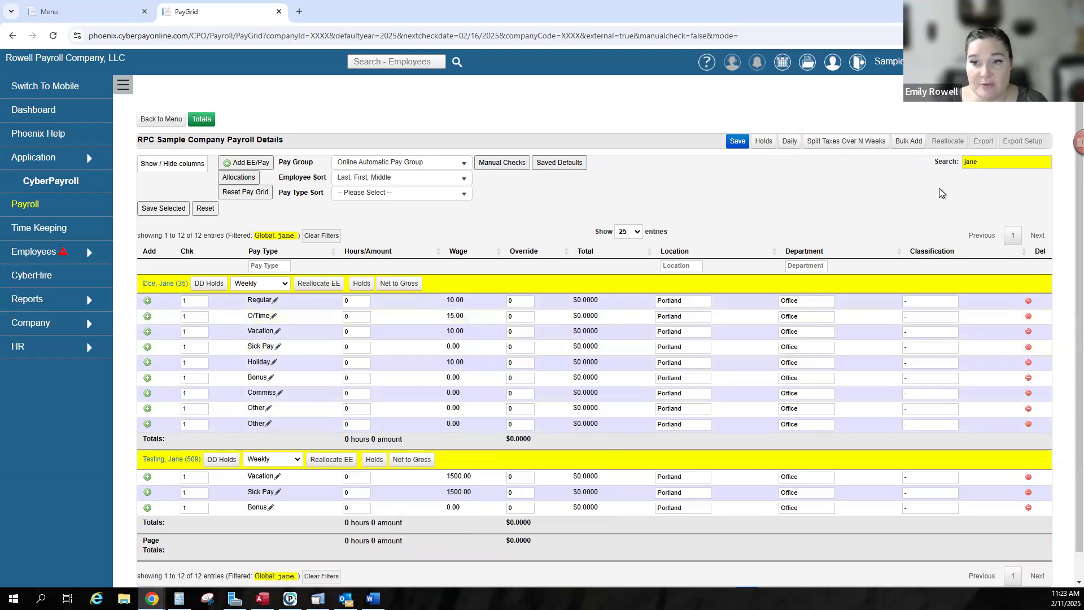
{"action": "double_click", "coordinate": [970, 161]}
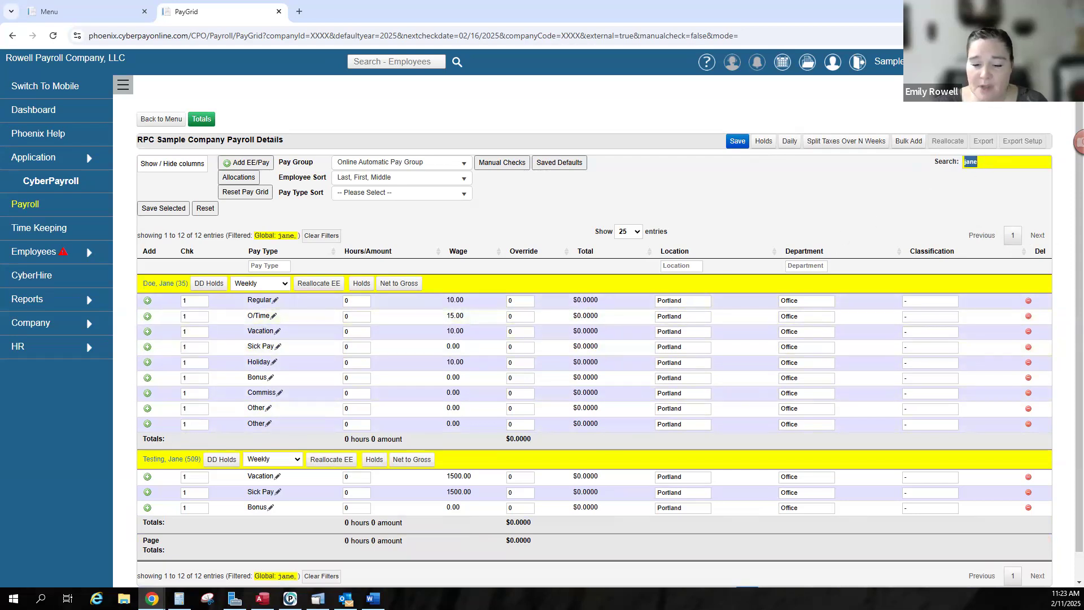
{"action": "key", "text": "BackSpace"}
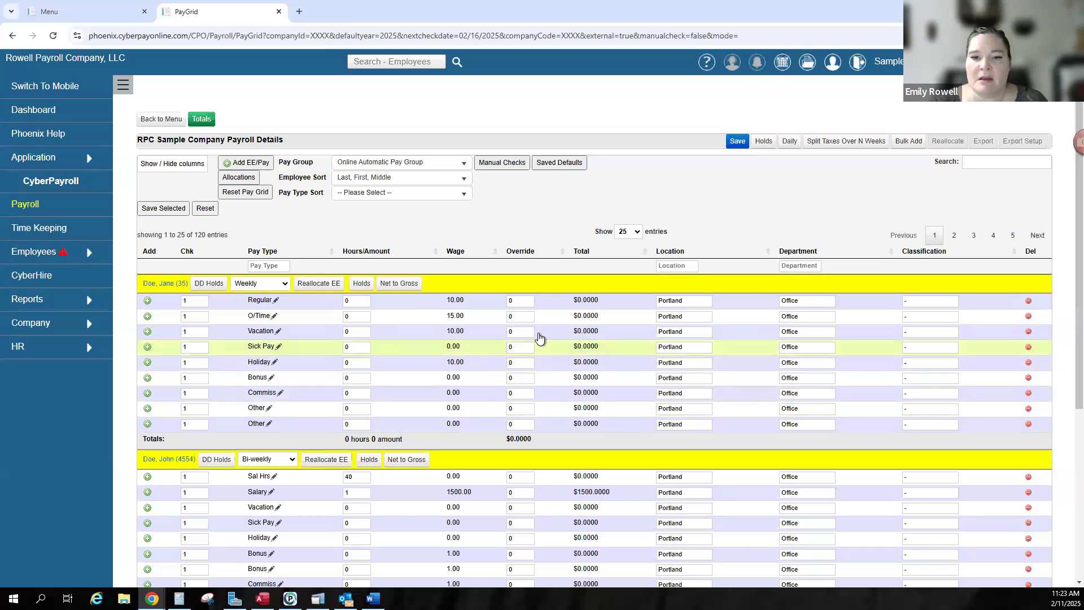
- Enter 40 regular hours and 5 overtime hours for the first employee in the pay grid
{"action": "left_click", "coordinate": [364, 305]}
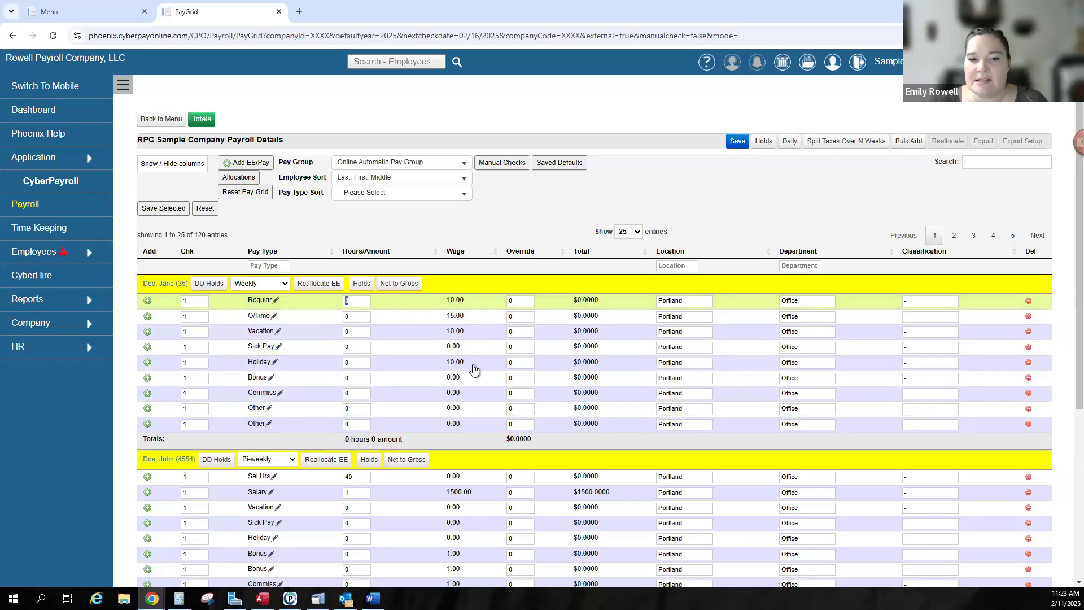
{"action": "type", "text": "40"}
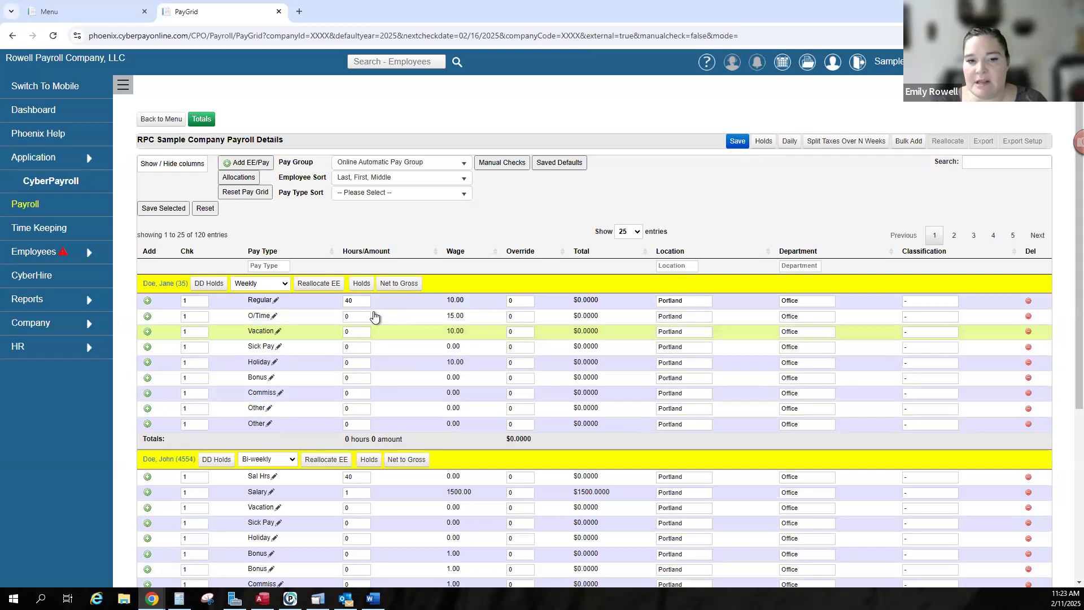
{"action": "key", "text": "Return"}
{"action": "key", "text": "Return"}
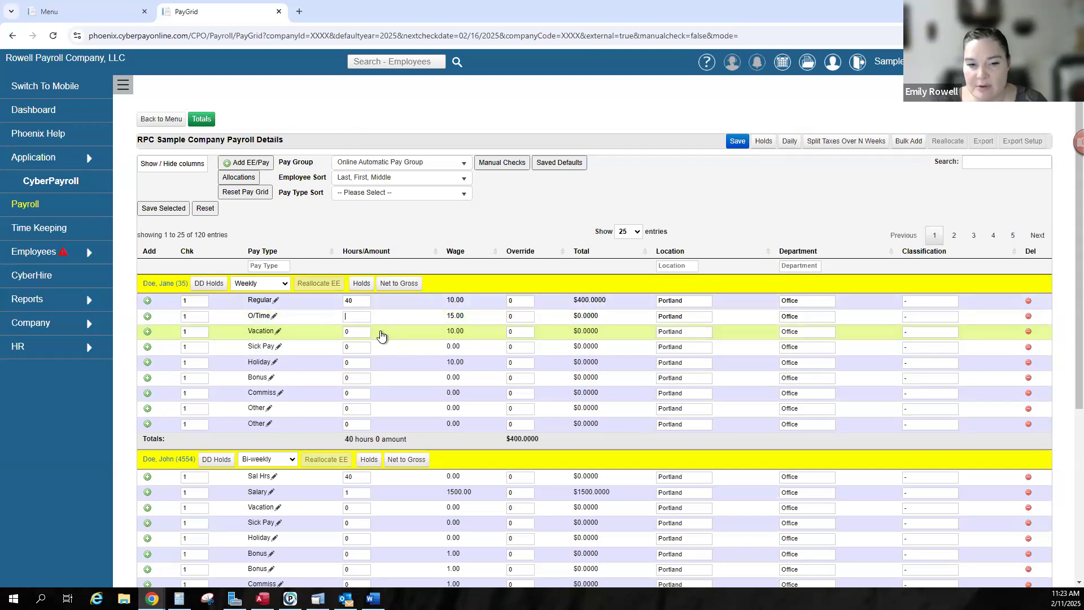
{"action": "left_click", "coordinate": [352, 302]}
{"action": "left_click", "coordinate": [365, 317]}
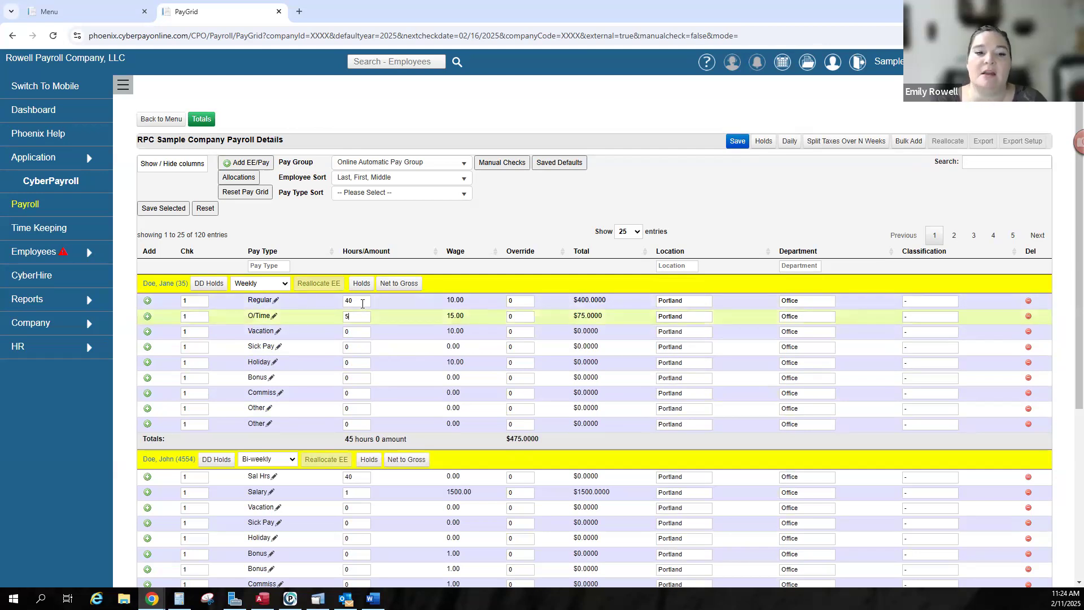
{"action": "left_click", "coordinate": [348, 302]}
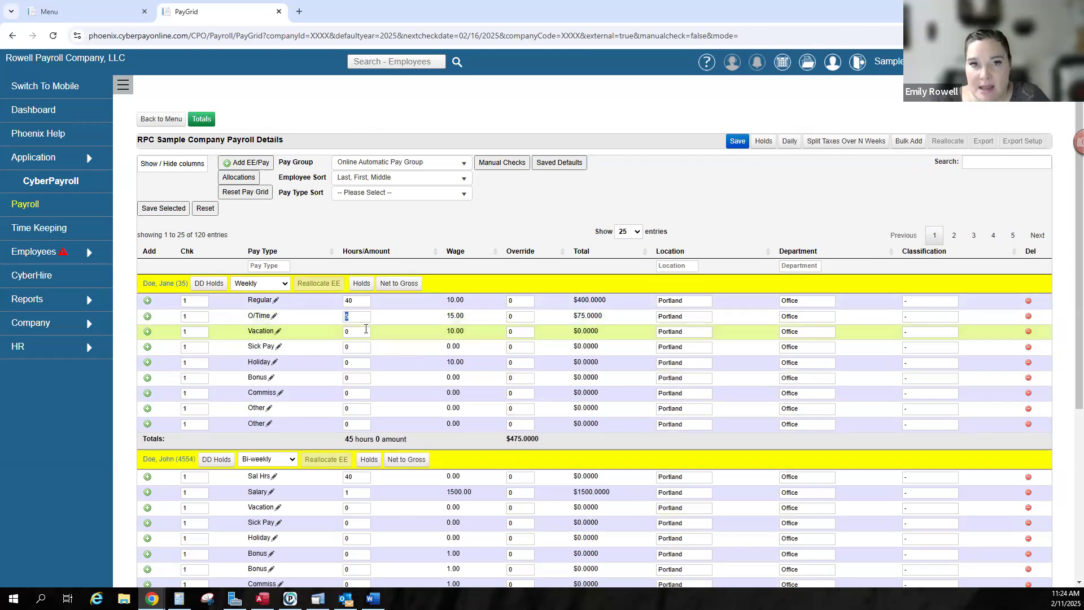
- Enter 8 vacation hours and 8 sick pay hours for the first employee
{"action": "left_click", "coordinate": [355, 334]}
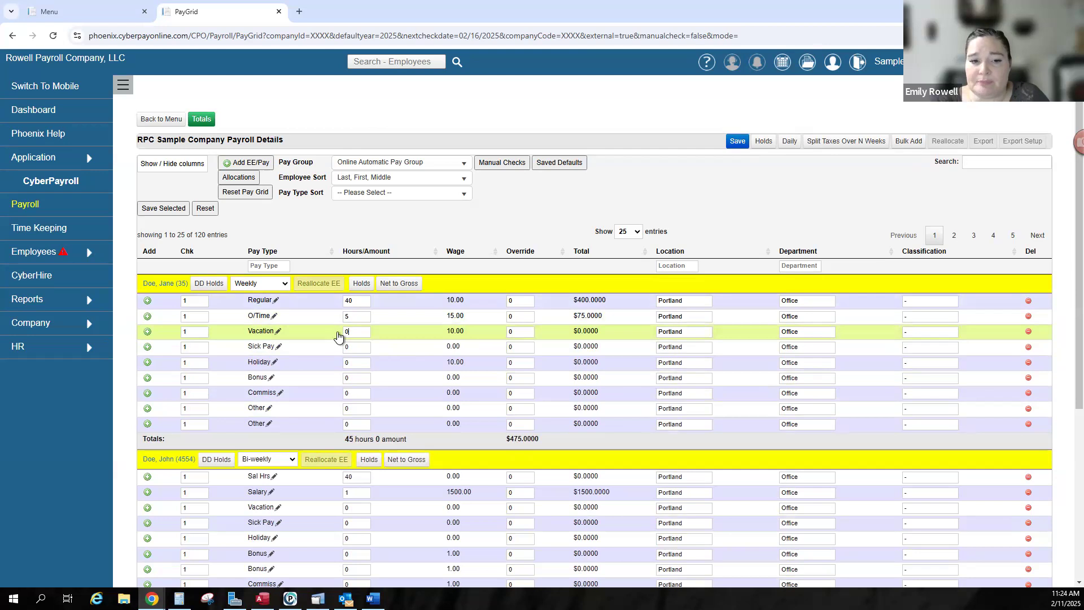
{"action": "type", "text": "8"}
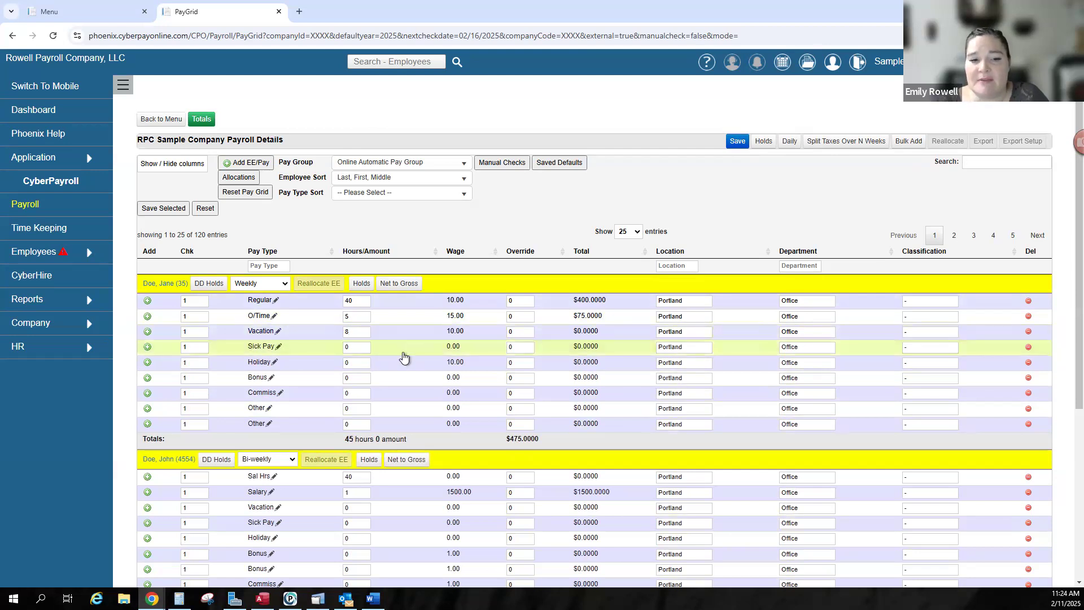
{"action": "left_click", "coordinate": [357, 347]}
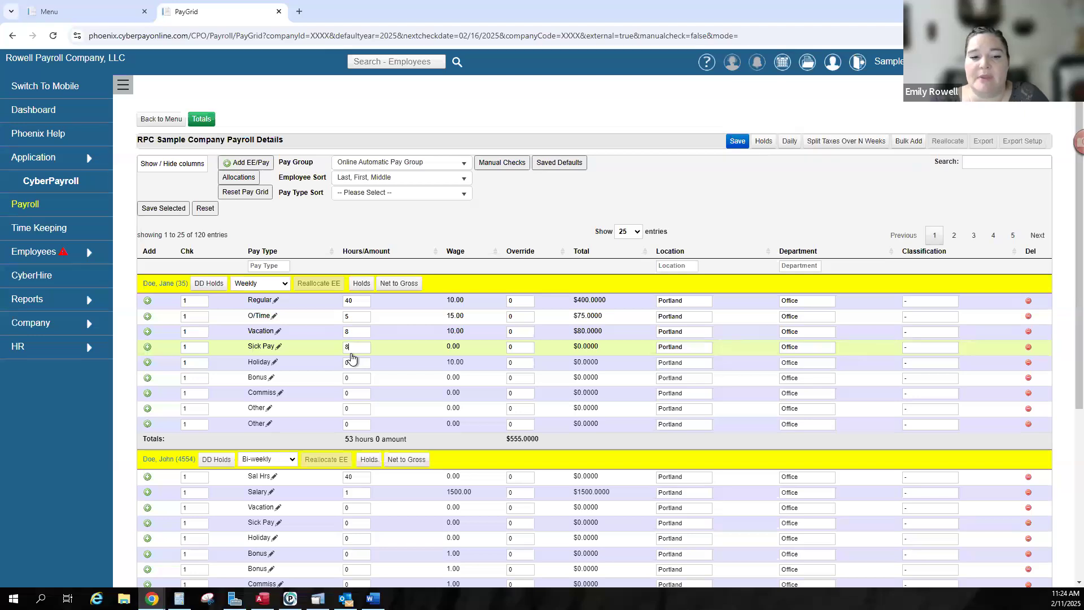
{"action": "left_click", "coordinate": [355, 390]}
- Set the bi-weekly salaried employee's salary hours to 32 and holiday hours to 8
{"action": "scroll", "coordinate": [380, 488], "scroll_direction": "down", "scroll_amount": 1}
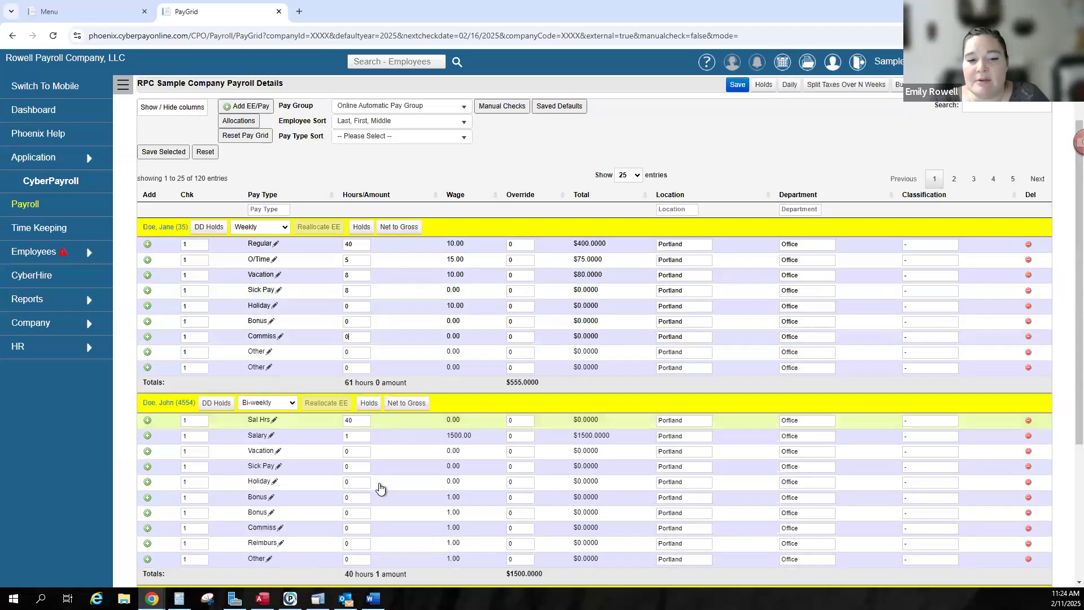
{"action": "double_click", "coordinate": [347, 436]}
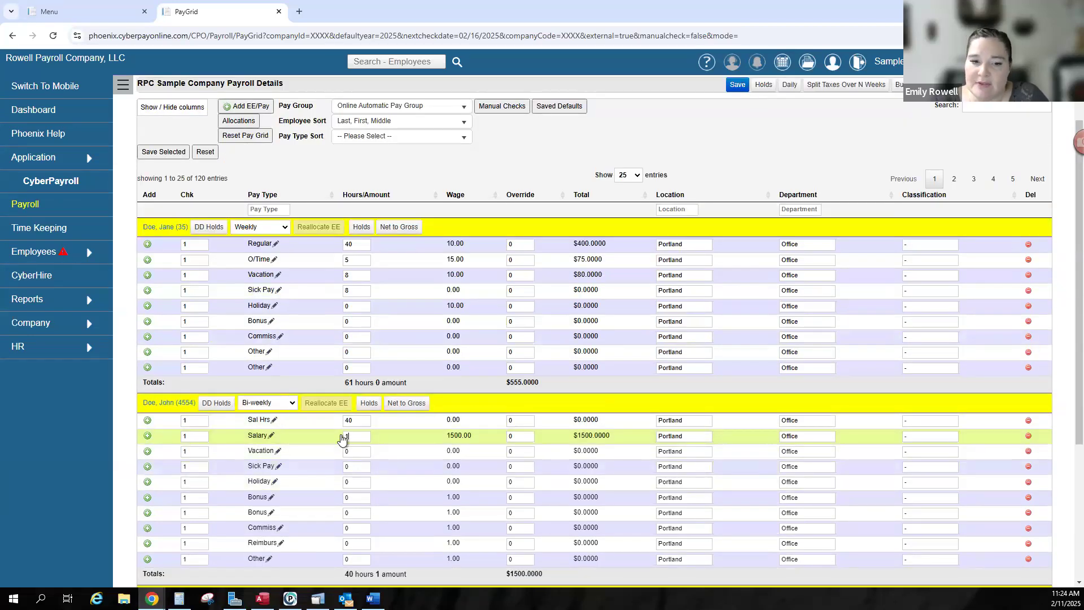
{"action": "scroll", "coordinate": [372, 440], "scroll_direction": "down", "scroll_amount": 1}
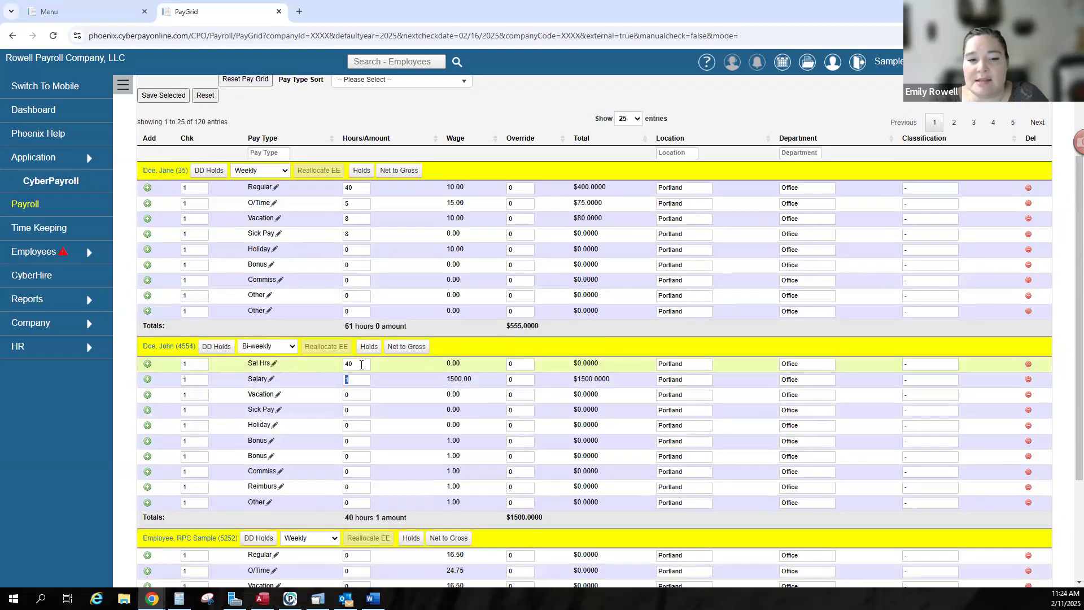
{"action": "left_click", "coordinate": [519, 380]}
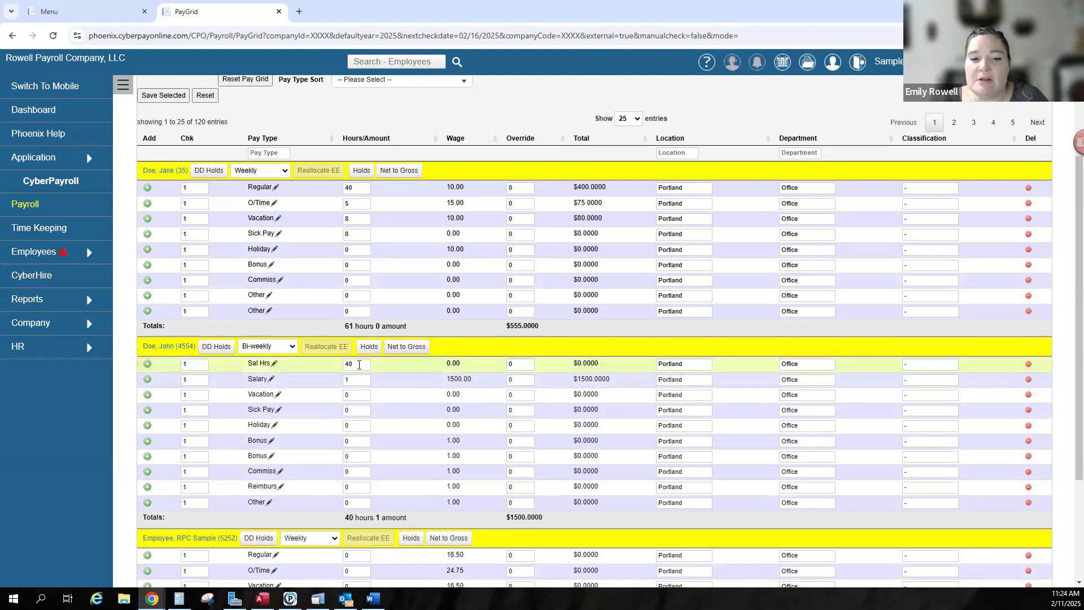
{"action": "left_click", "coordinate": [357, 379]}
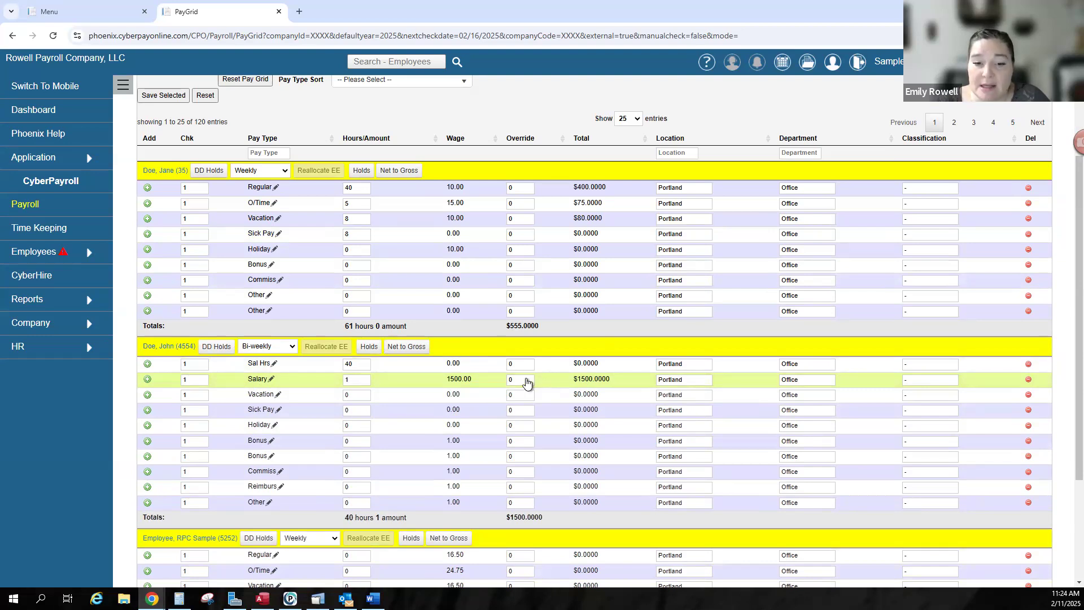
{"action": "double_click", "coordinate": [359, 364]}
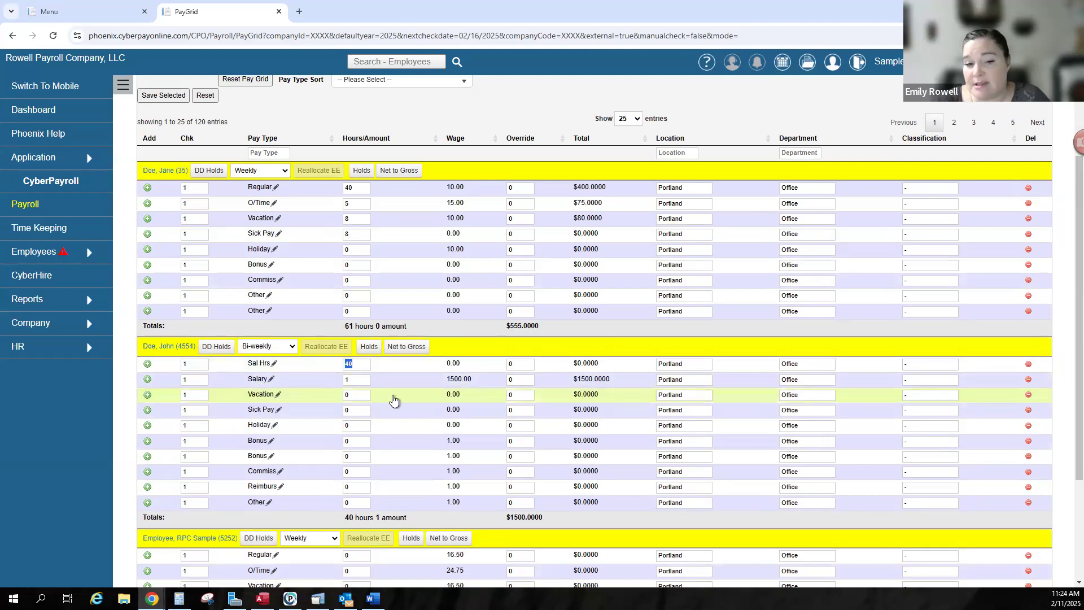
{"action": "type", "text": "32"}
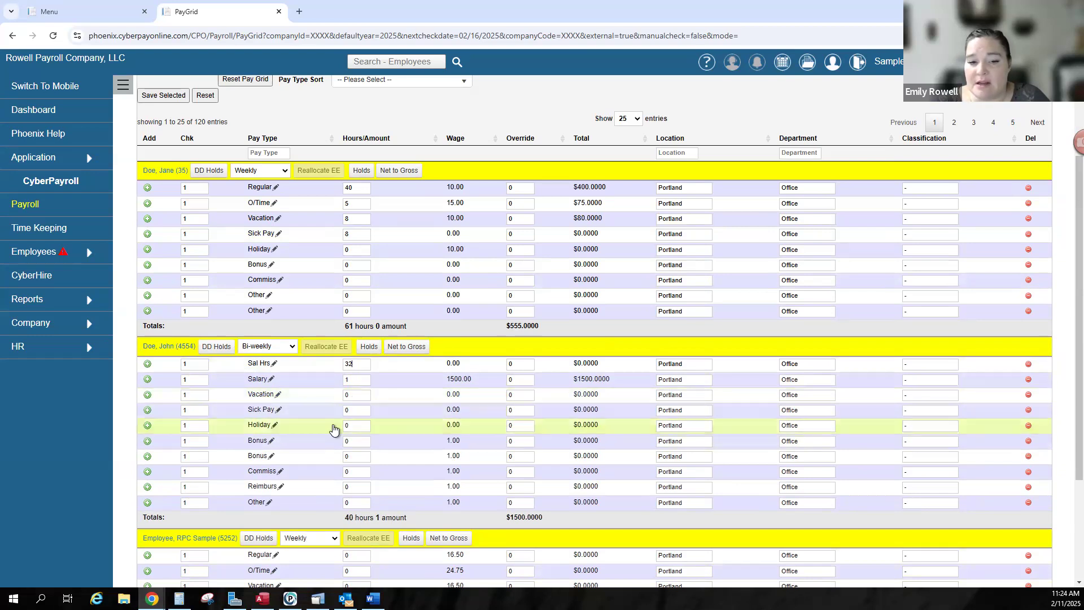
{"action": "double_click", "coordinate": [347, 426]}
{"action": "type", "text": "8"}
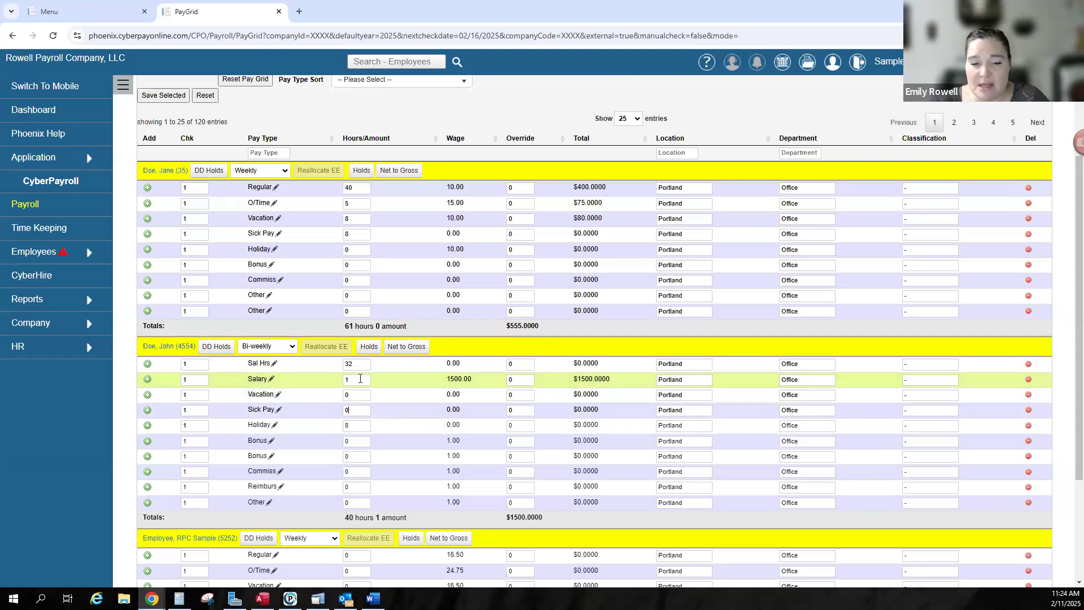
- Override the bi-weekly employee's salary amount with 1600 for this payroll
{"action": "left_click", "coordinate": [529, 380]}
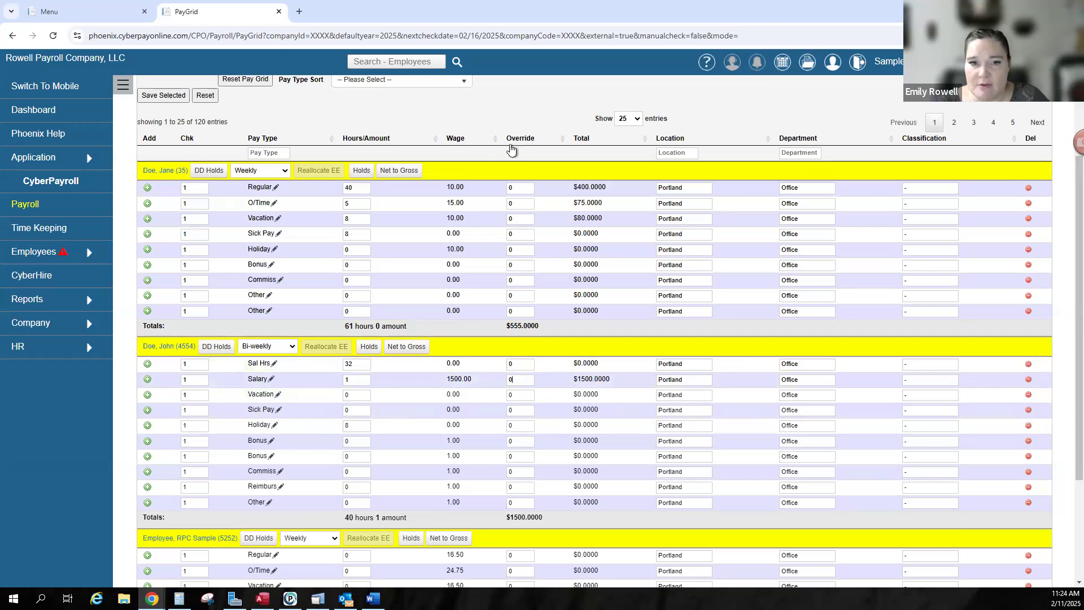
{"action": "key", "text": "BackSpace"}
{"action": "type", "text": "1600"}
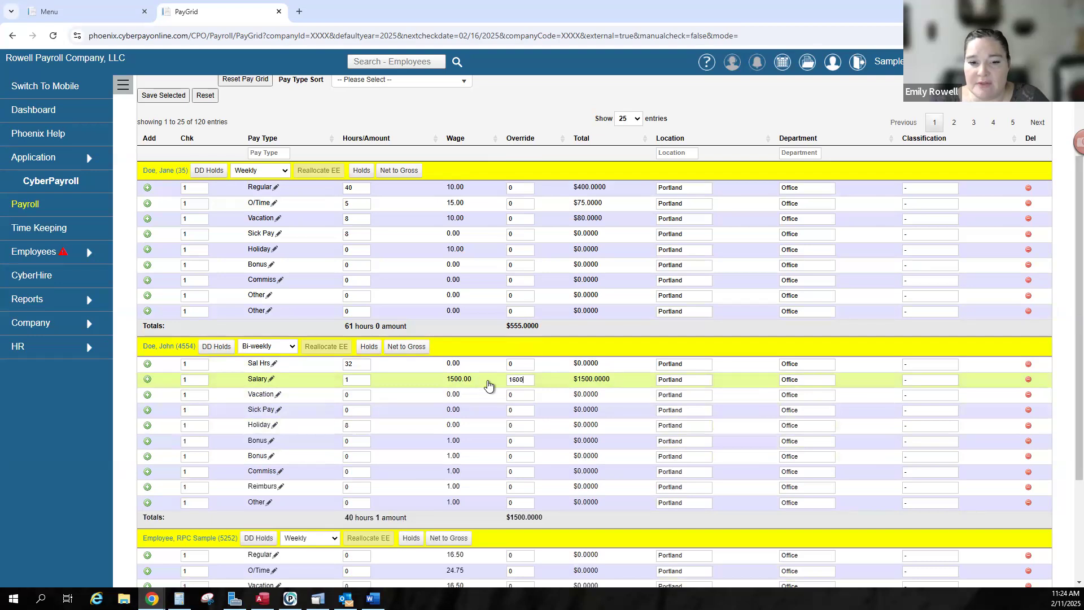
{"action": "left_click", "coordinate": [529, 395]}
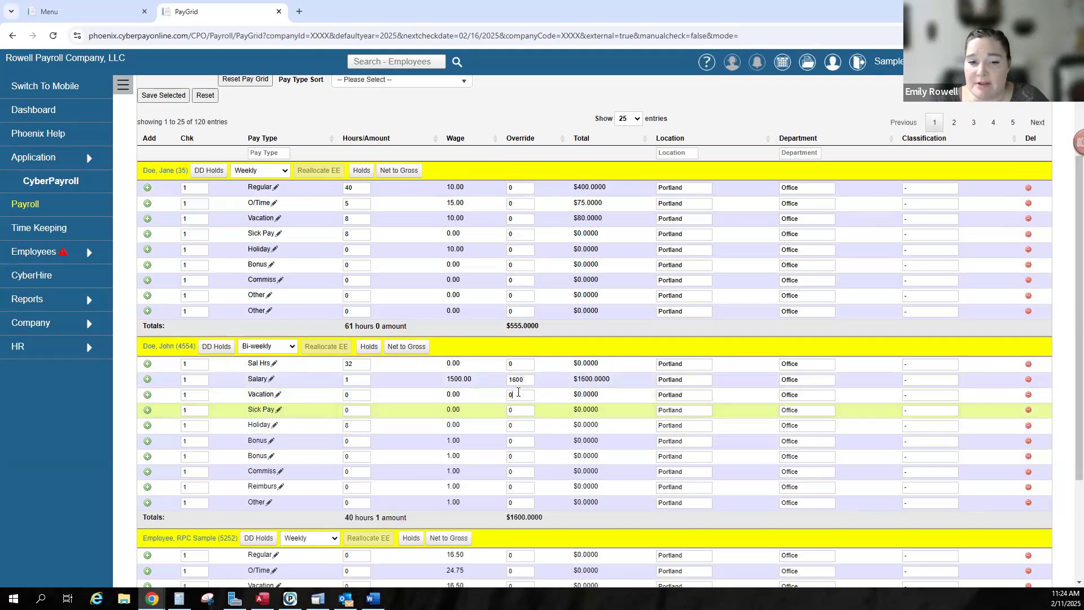
- Hide the Override column in the pay grid and show it again
{"action": "scroll", "coordinate": [530, 357], "scroll_direction": "up", "scroll_amount": 1}
{"action": "scroll", "coordinate": [531, 357], "scroll_direction": "up", "scroll_amount": 1}
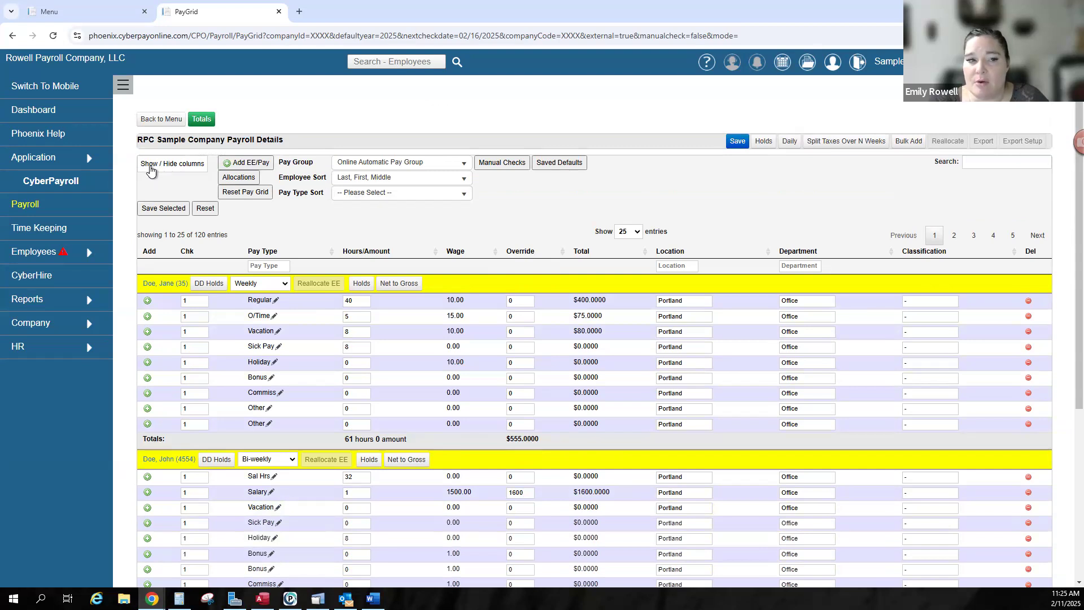
{"action": "left_click", "coordinate": [150, 168]}
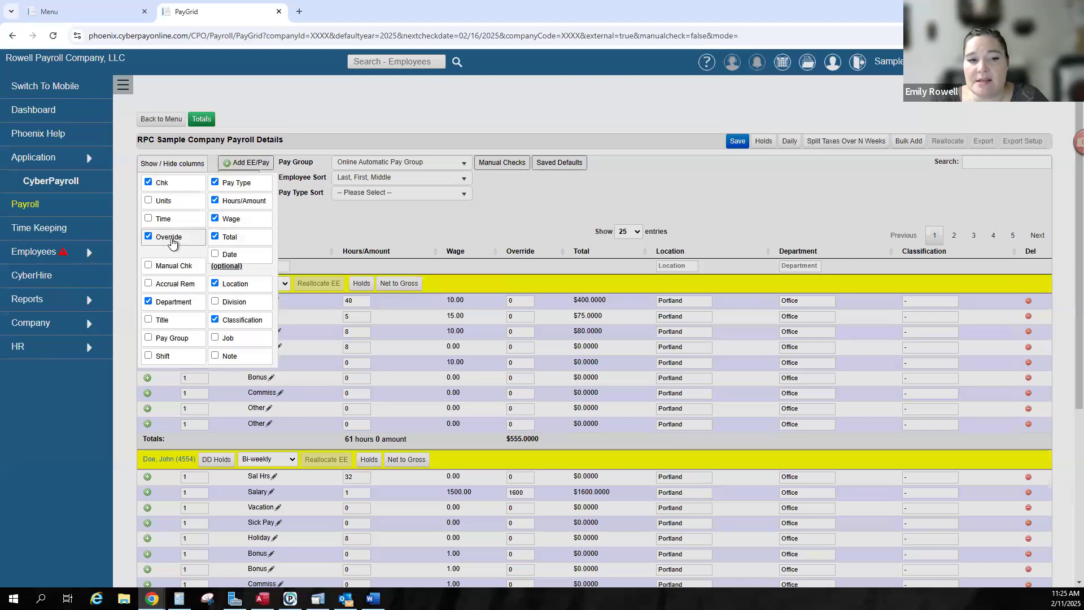
{"action": "left_click", "coordinate": [172, 241]}
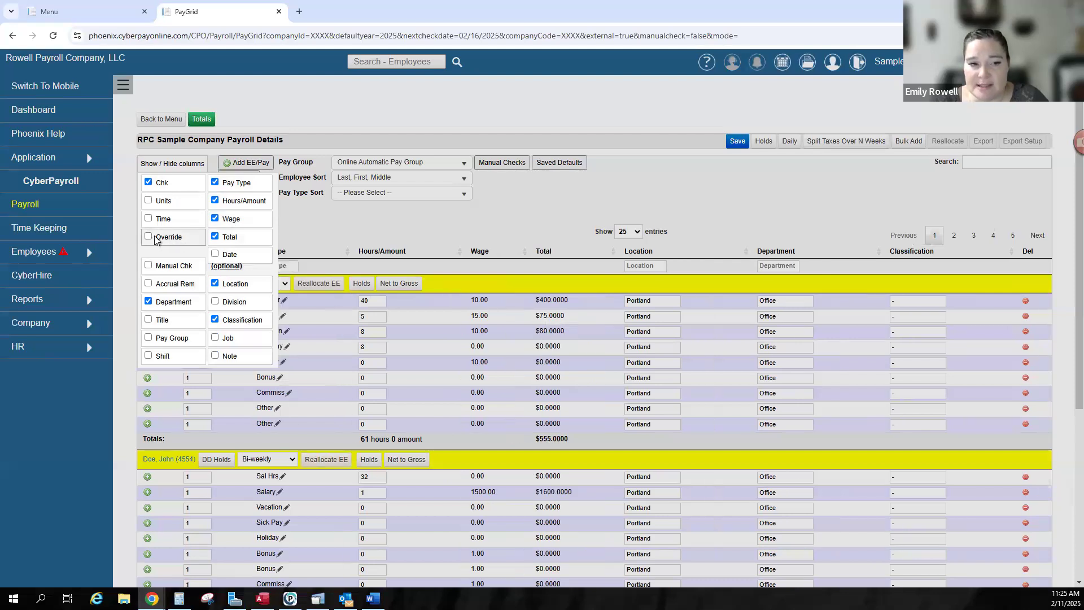
{"action": "left_click", "coordinate": [157, 240]}
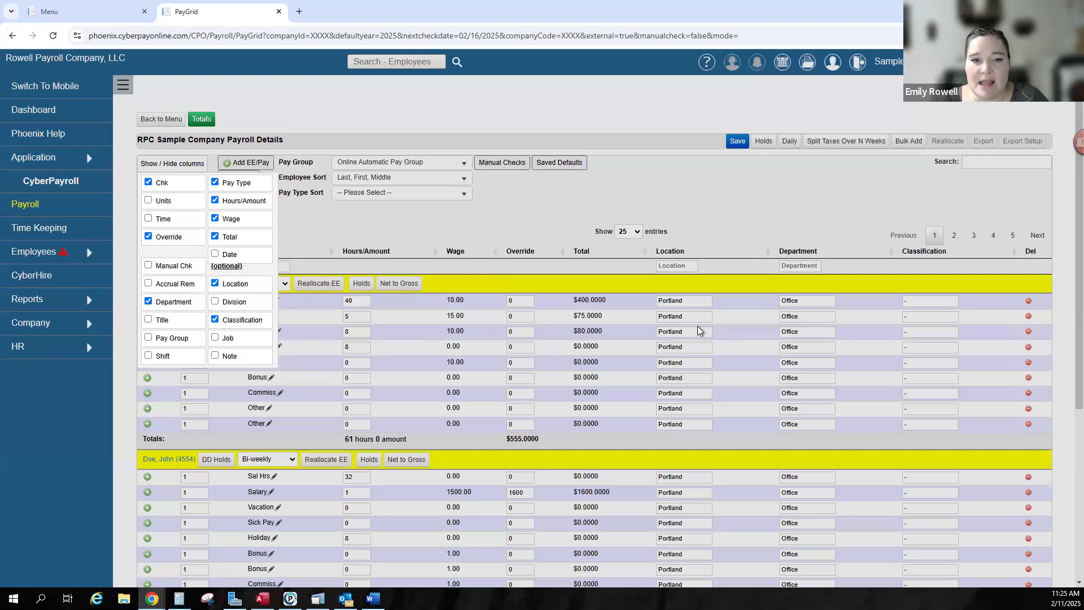
{"action": "left_click", "coordinate": [916, 319]}
- Check the first employee's classification entry and the third employee's regular wage and hours in the pay grid
{"action": "left_click", "coordinate": [931, 303]}
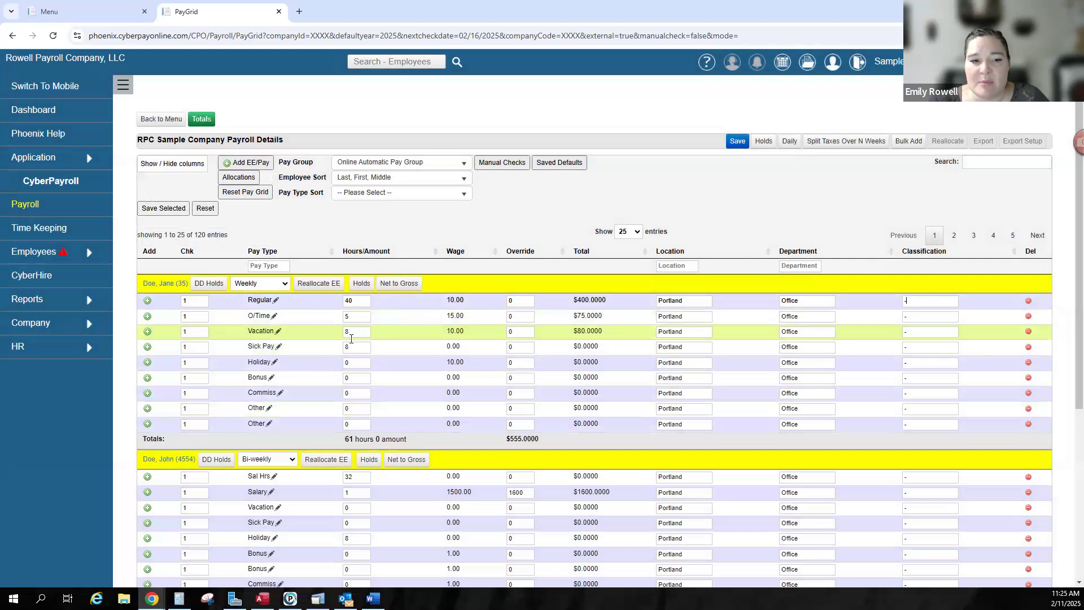
{"action": "scroll", "coordinate": [358, 381], "scroll_direction": "down", "scroll_amount": 4}
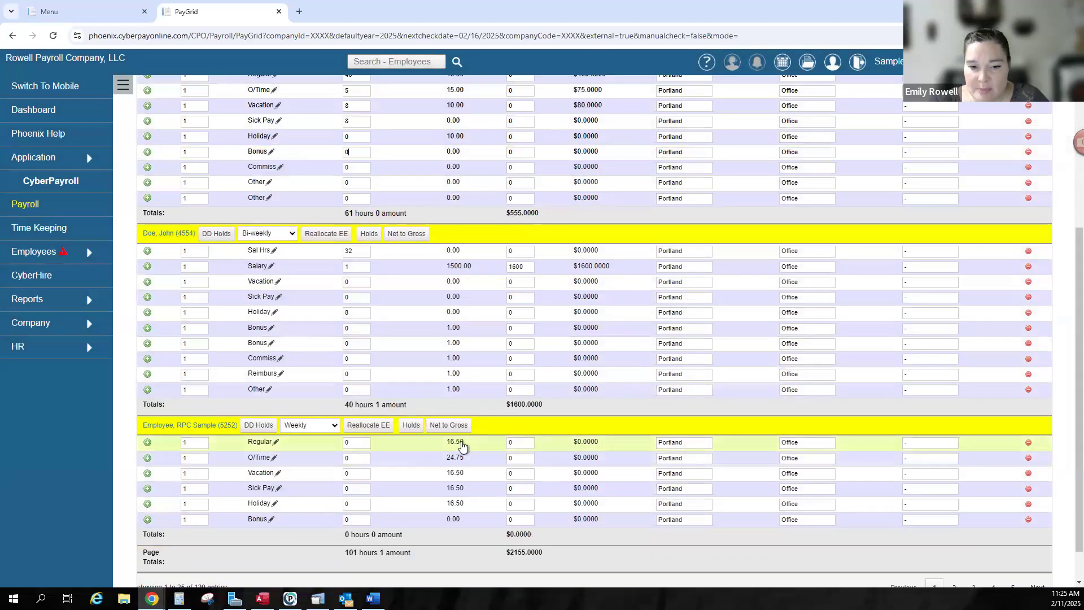
{"action": "double_click", "coordinate": [454, 446]}
{"action": "scroll", "coordinate": [397, 449], "scroll_direction": "down", "scroll_amount": 1}
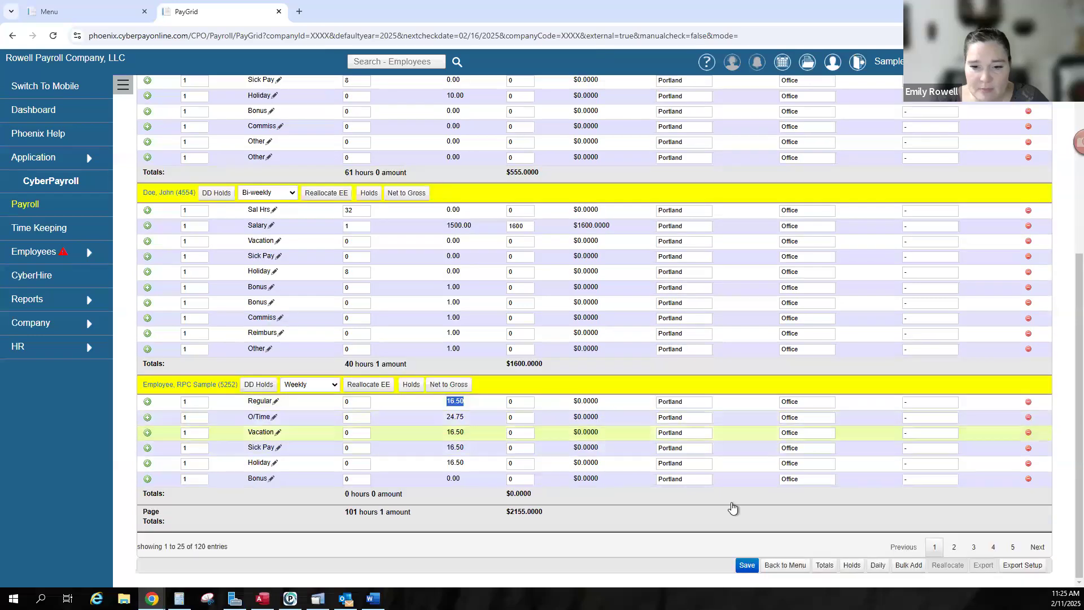
{"action": "left_click", "coordinate": [361, 405]}
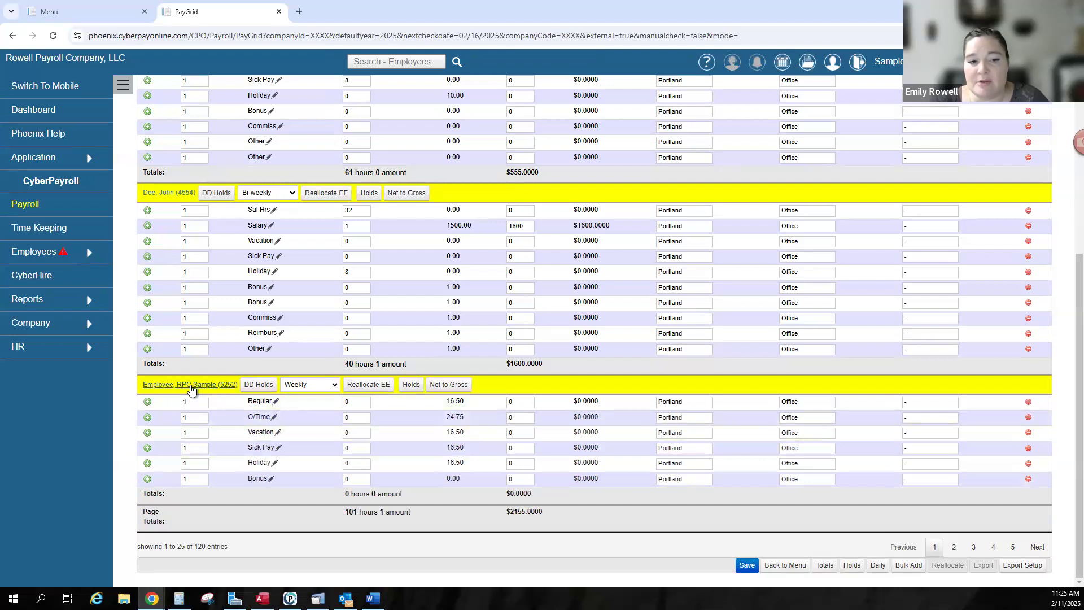
- Open the weekly sample employee's pay types from the pay grid and change the Regular wage to 17
{"action": "left_click", "coordinate": [198, 386]}
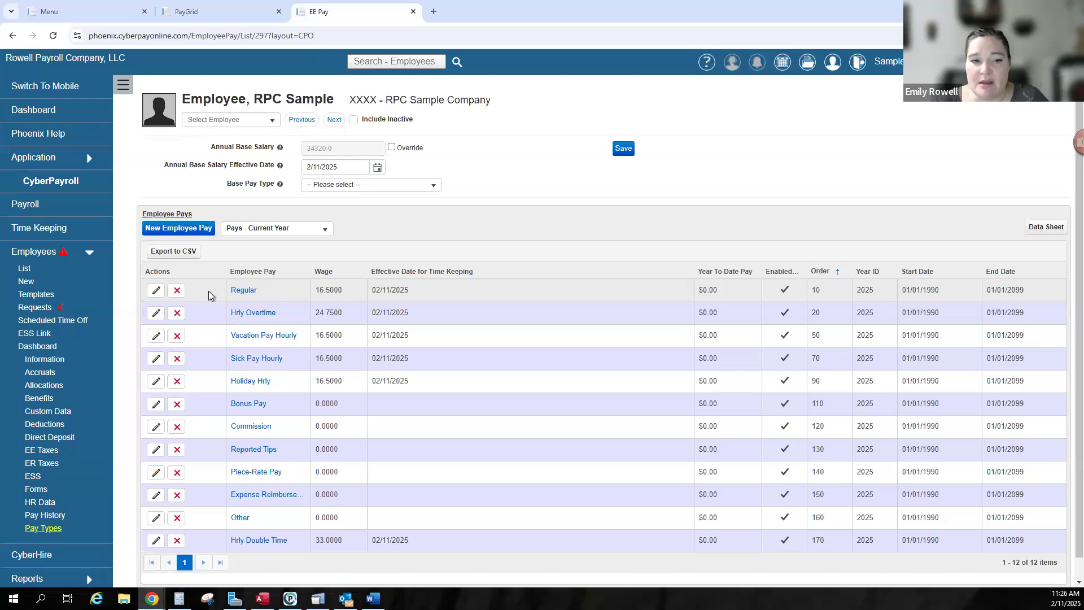
{"action": "left_click", "coordinate": [156, 291]}
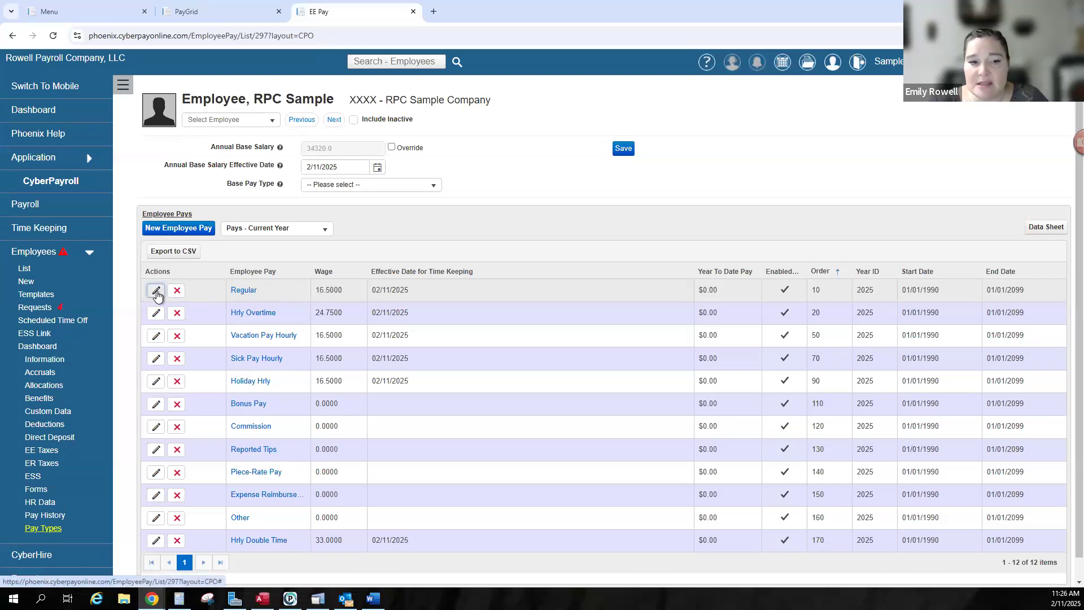
{"action": "left_click", "coordinate": [345, 291]}
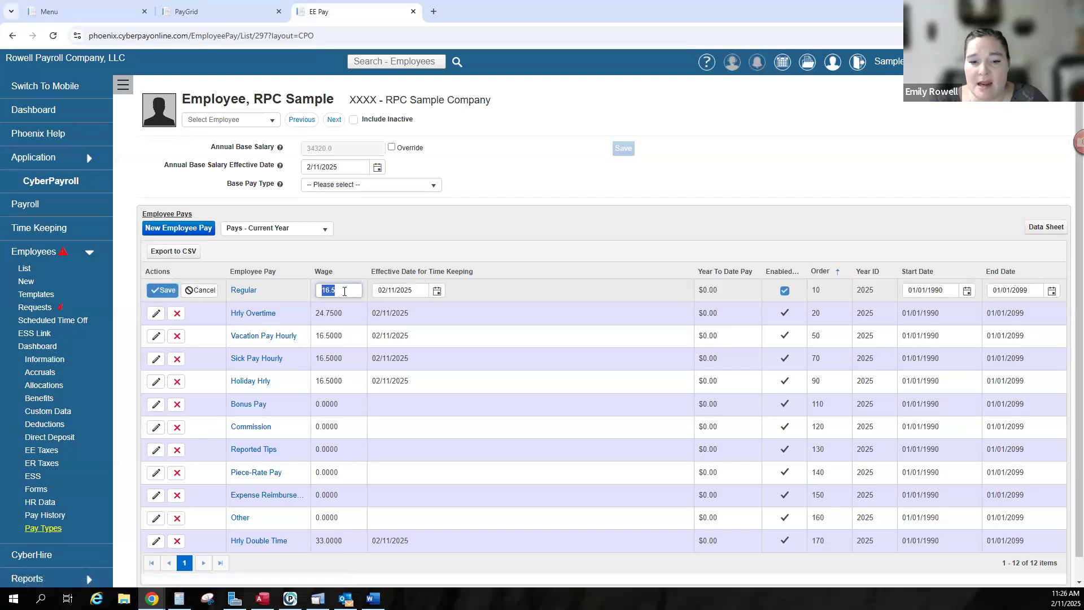
{"action": "type", "text": "170"}
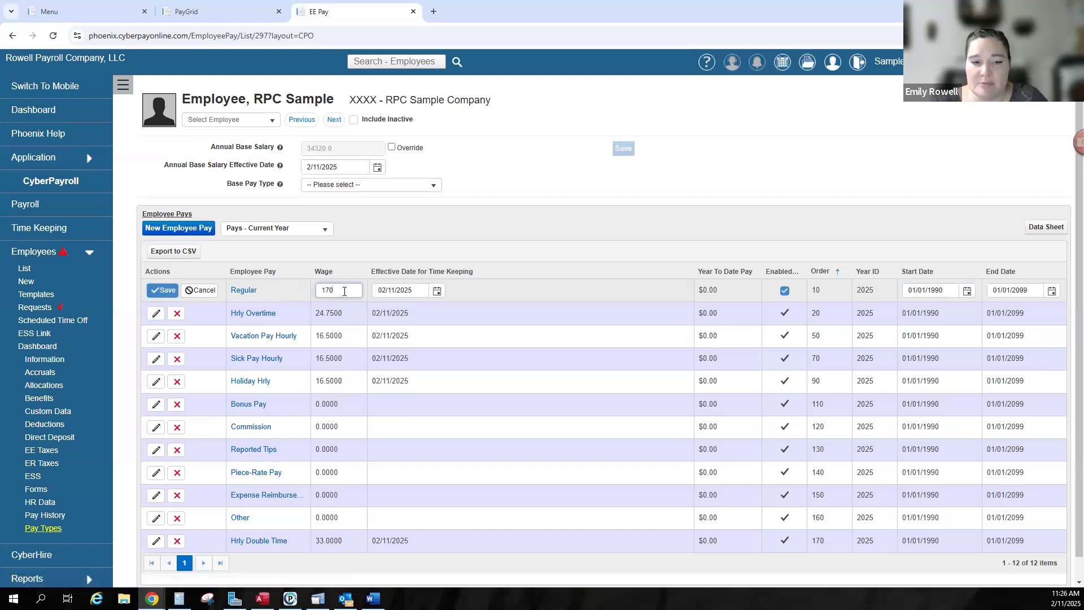
{"action": "key", "text": "BackSpace"}
{"action": "left_click", "coordinate": [164, 291]}
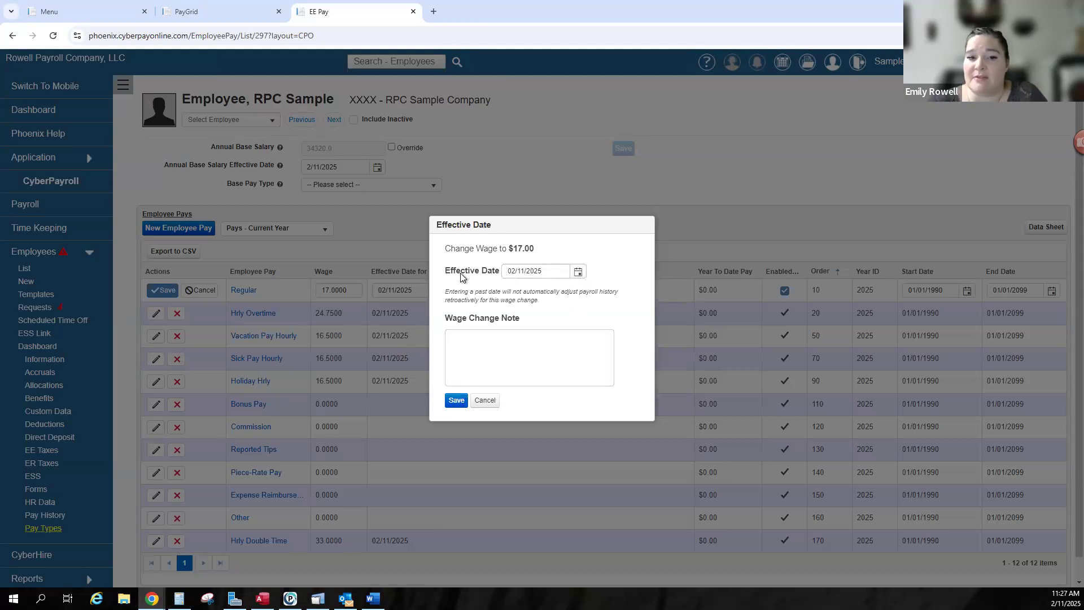
- Save the wage change with 02/11/2025 as its effective date and return to the pay grid
{"action": "left_click_drag", "start_coordinate": [555, 273], "coordinate": [508, 270]}
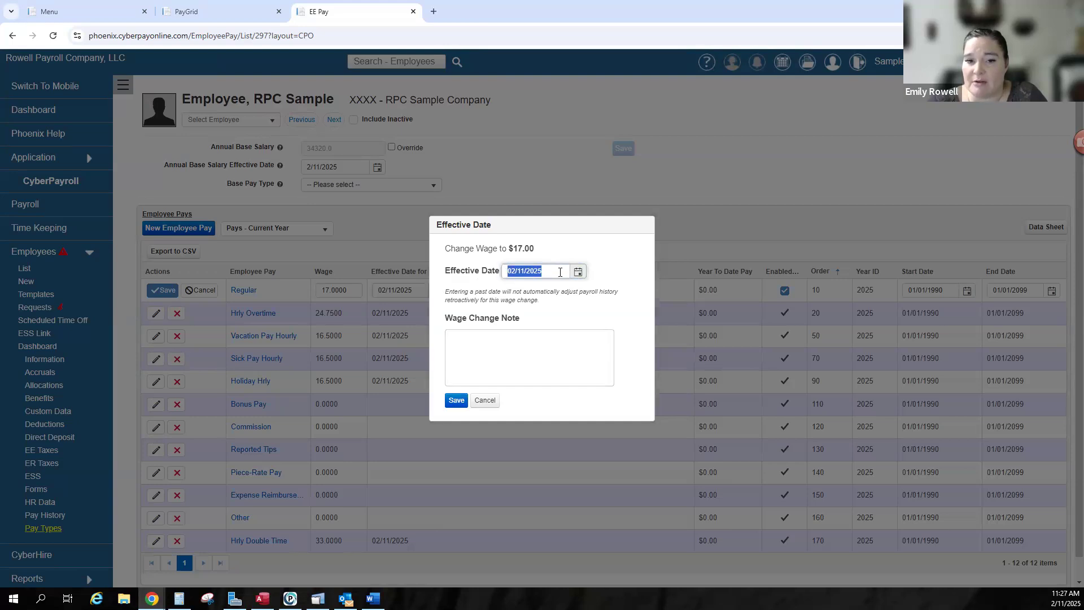
{"action": "left_click", "coordinate": [560, 273]}
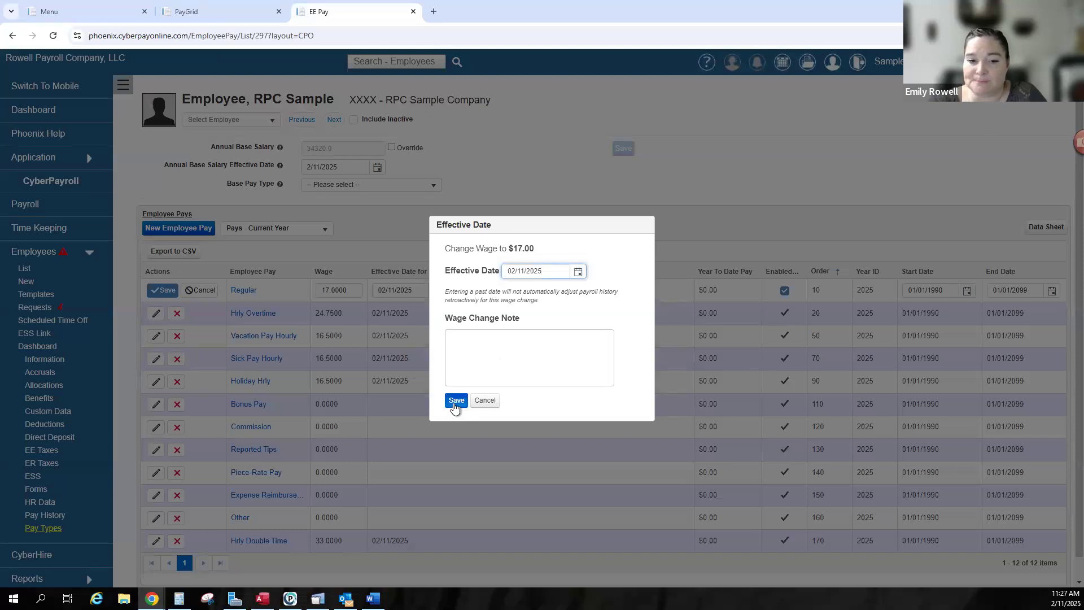
{"action": "left_click", "coordinate": [455, 401]}
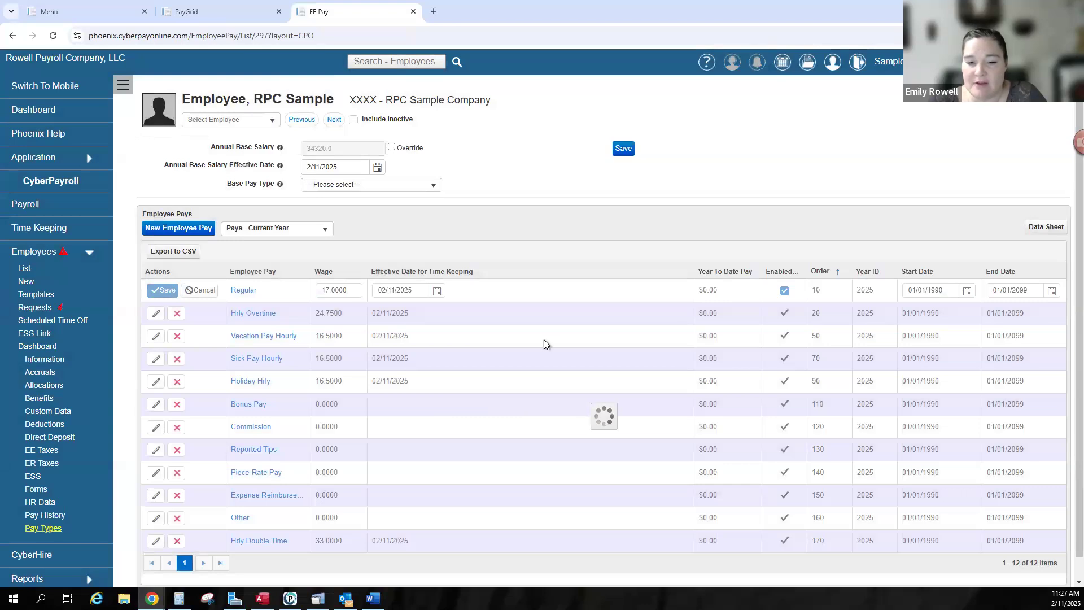
{"action": "left_click", "coordinate": [413, 11]}
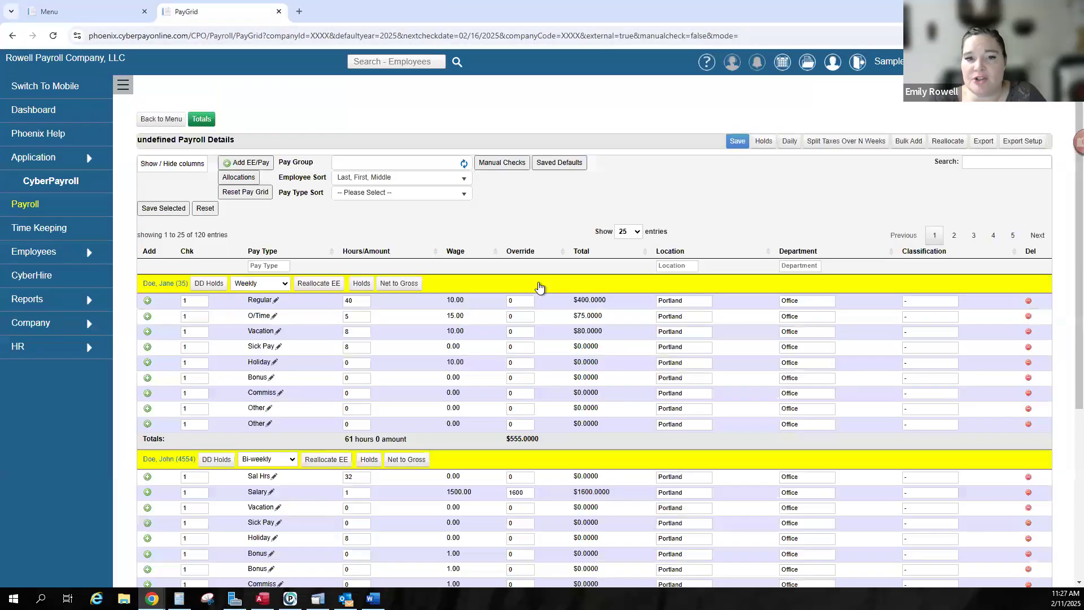
- Set the weekly sample employee's Regular hours to 40 and save the pay grid
{"action": "scroll", "coordinate": [563, 374], "scroll_direction": "down", "scroll_amount": 4}
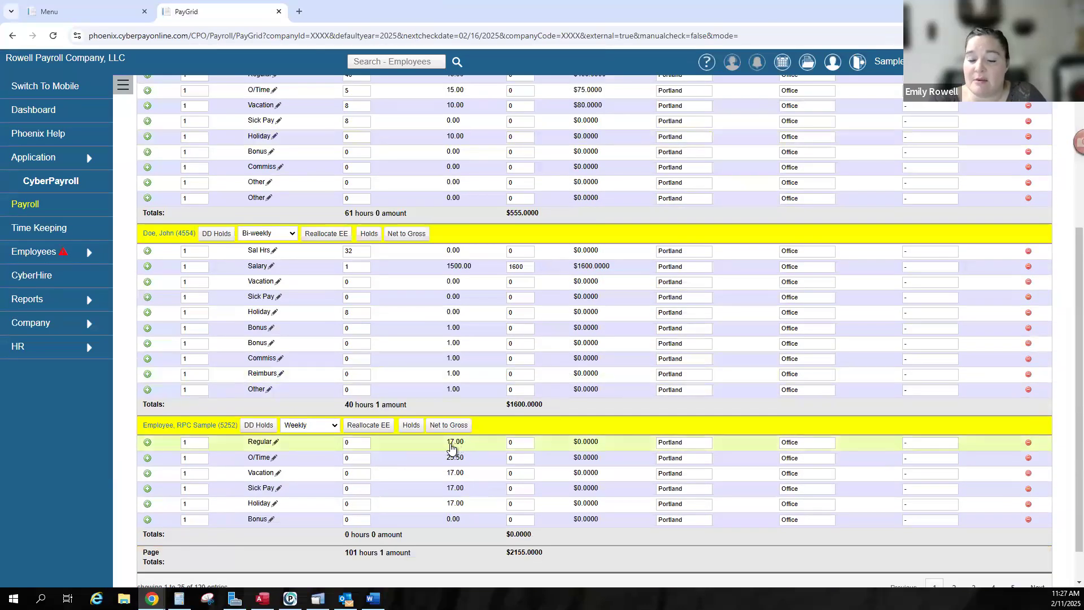
{"action": "left_click", "coordinate": [354, 443]}
{"action": "type", "text": "40"}
{"action": "left_click", "coordinate": [371, 460]}
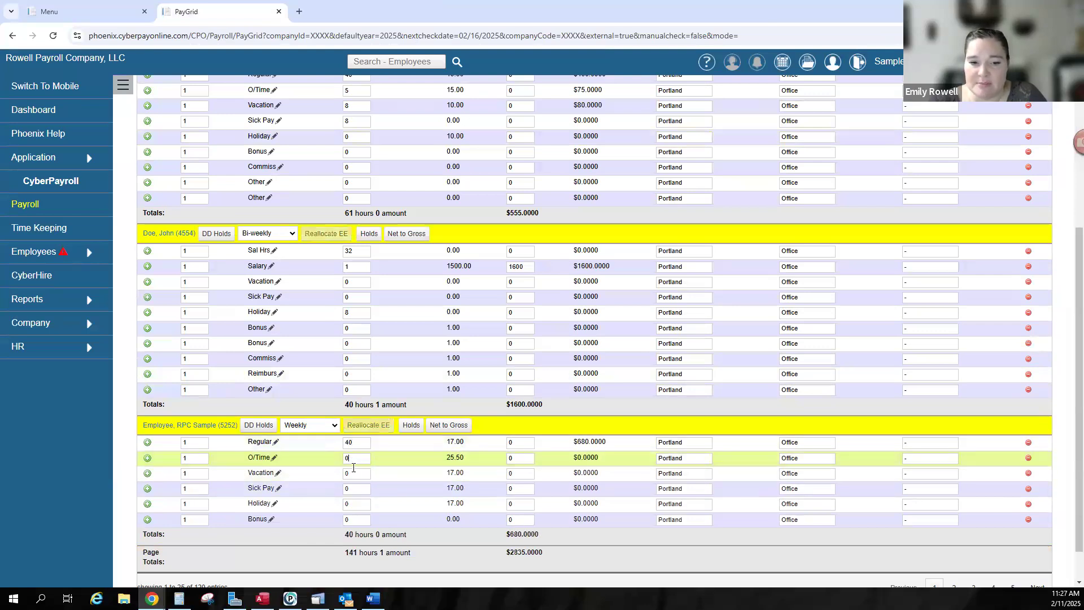
{"action": "scroll", "coordinate": [787, 534], "scroll_direction": "down", "scroll_amount": 1}
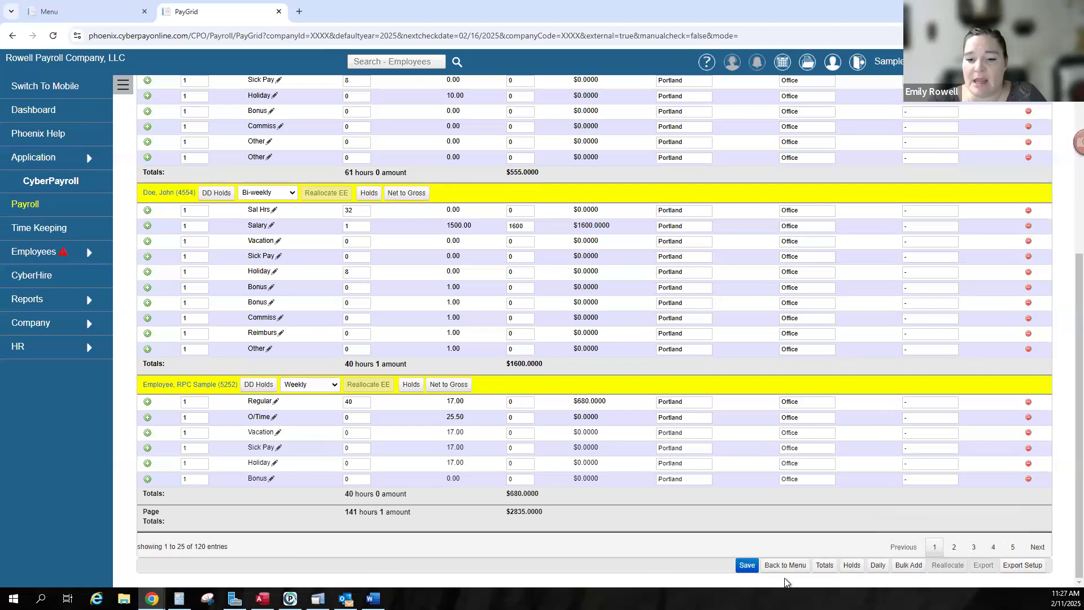
{"action": "left_click", "coordinate": [747, 566]}
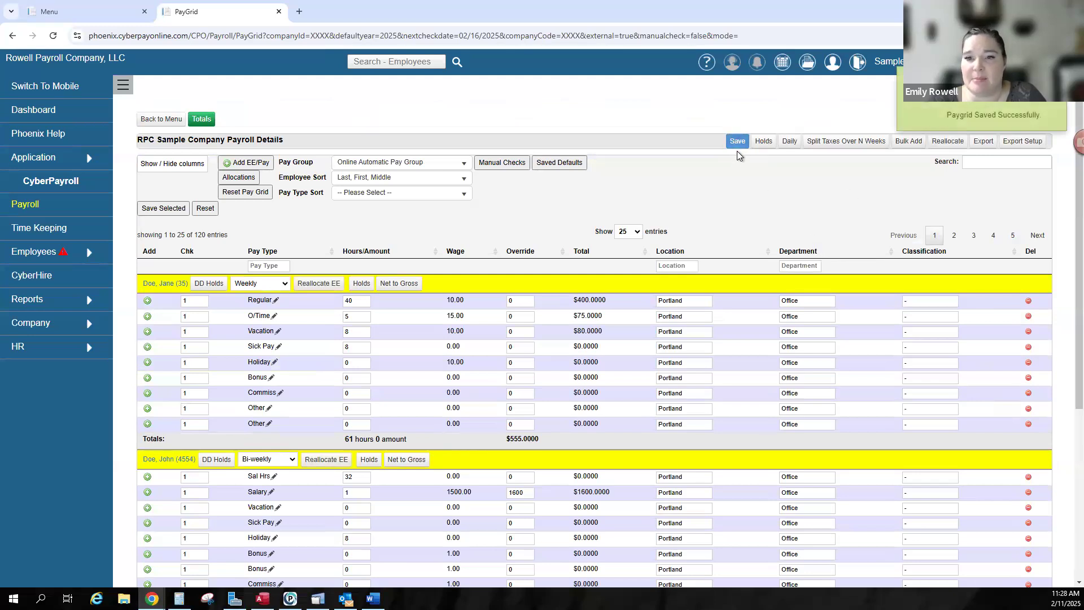
- Look through the pay lines on the second page of the pay grid, then review the first page's last employee
{"action": "left_click", "coordinate": [1037, 234]}
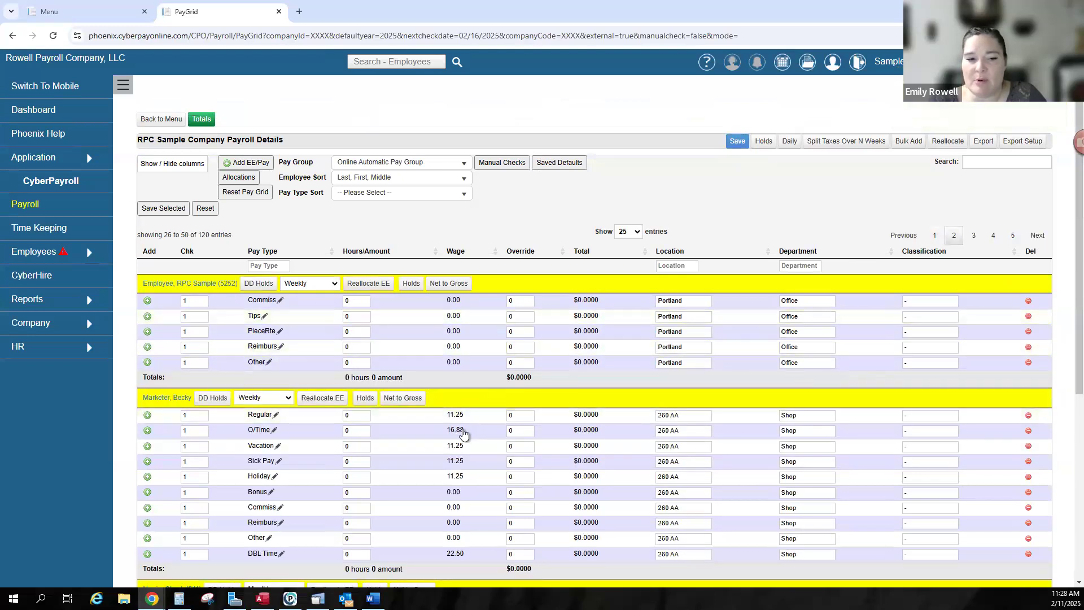
{"action": "scroll", "coordinate": [463, 433], "scroll_direction": "down", "scroll_amount": 3}
{"action": "scroll", "coordinate": [463, 432], "scroll_direction": "up", "scroll_amount": 3}
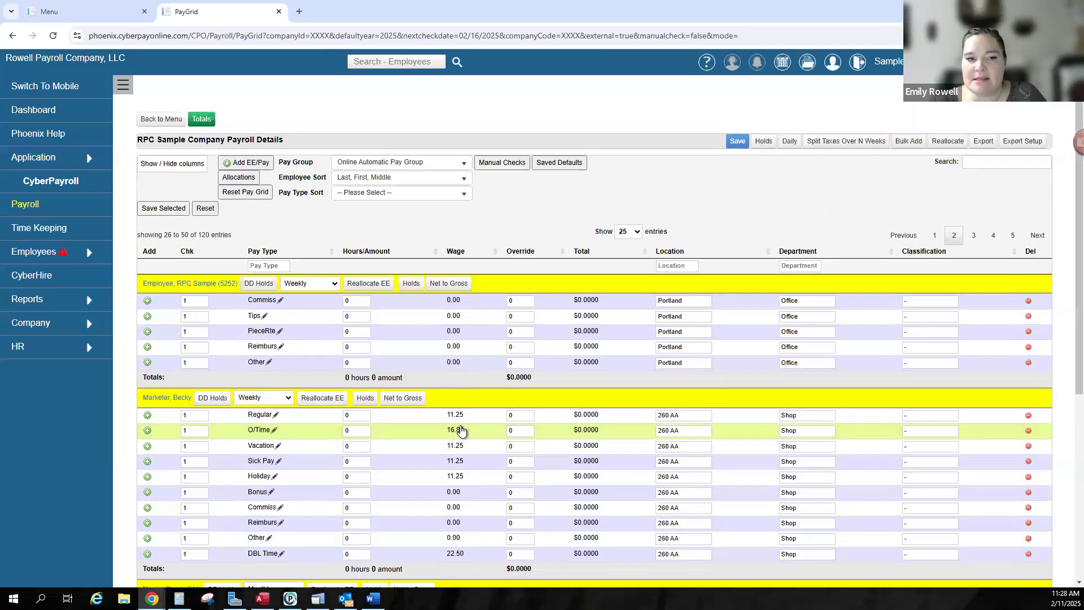
{"action": "scroll", "coordinate": [463, 430], "scroll_direction": "down", "scroll_amount": 3}
{"action": "scroll", "coordinate": [461, 429], "scroll_direction": "down", "scroll_amount": 3}
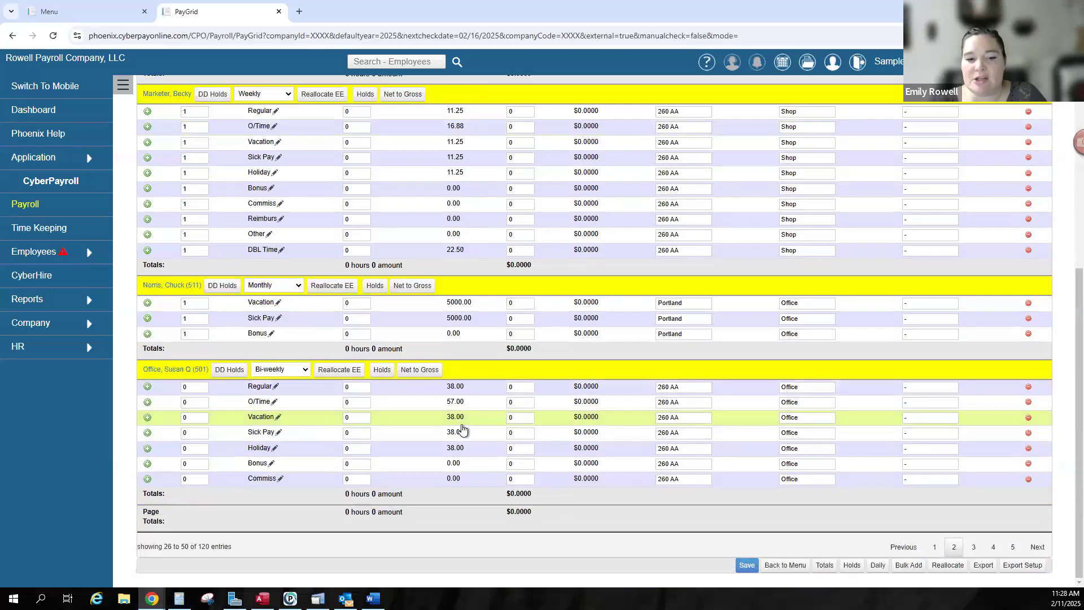
{"action": "scroll", "coordinate": [462, 430], "scroll_direction": "up", "scroll_amount": 3}
{"action": "scroll", "coordinate": [437, 396], "scroll_direction": "up", "scroll_amount": 2}
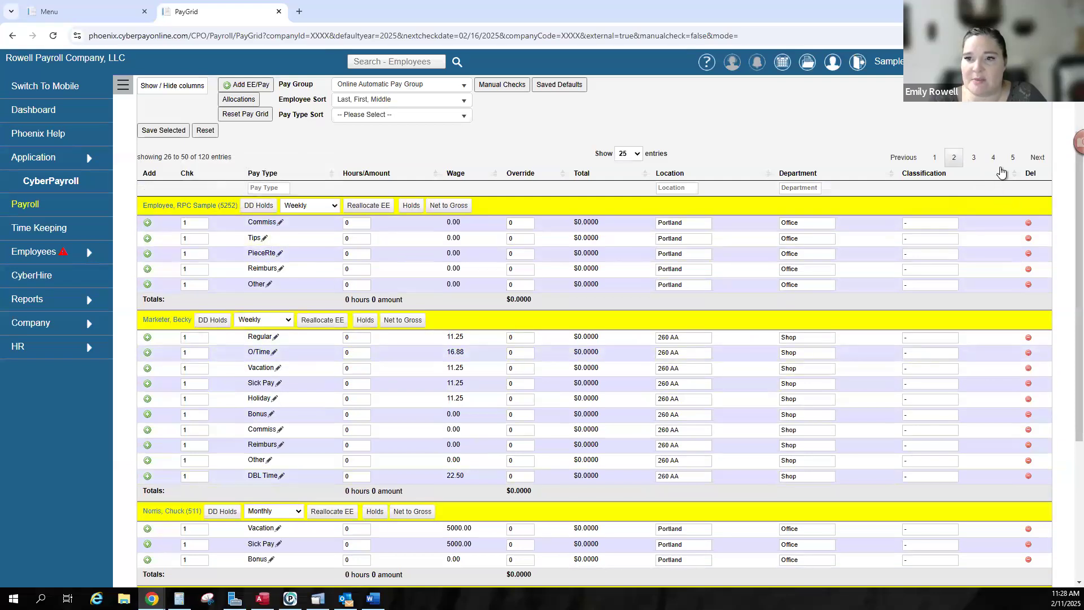
{"action": "left_click", "coordinate": [903, 157]}
{"action": "scroll", "coordinate": [431, 514], "scroll_direction": "down", "scroll_amount": 4}
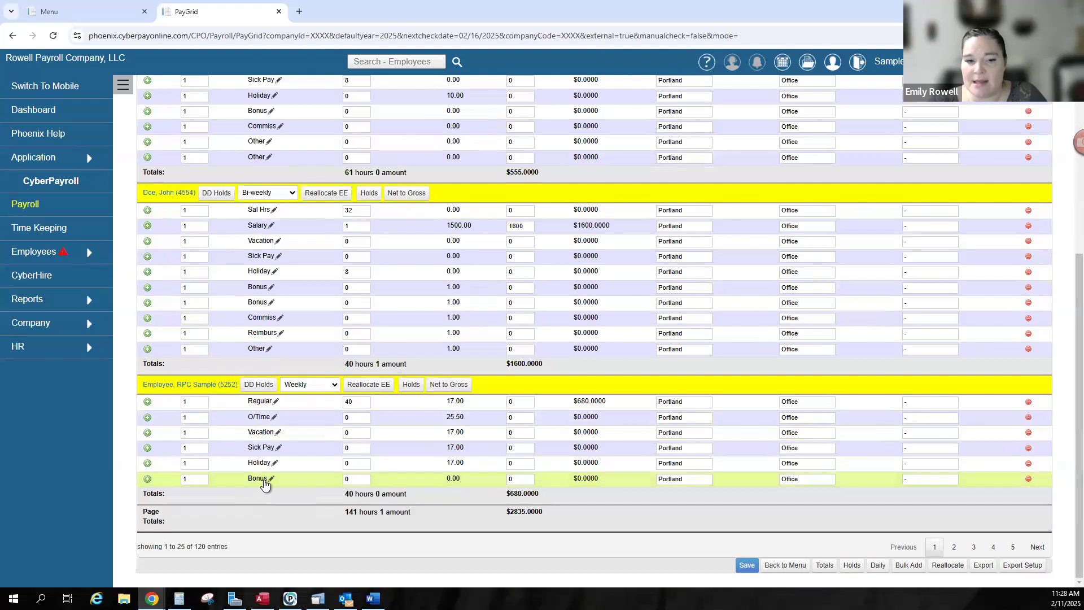
- On the grid's second page, enter 40 Regular hours and a Bonus amount of 100 for the weekly Shop employee
{"action": "left_click", "coordinate": [1037, 546]}
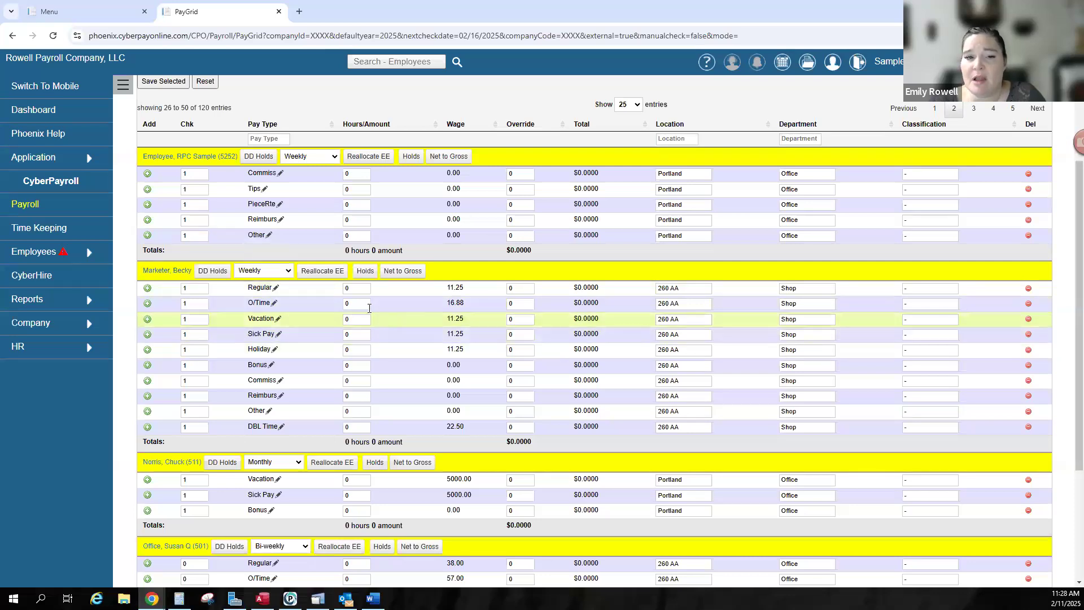
{"action": "left_click", "coordinate": [347, 288]}
{"action": "type", "text": "40"}
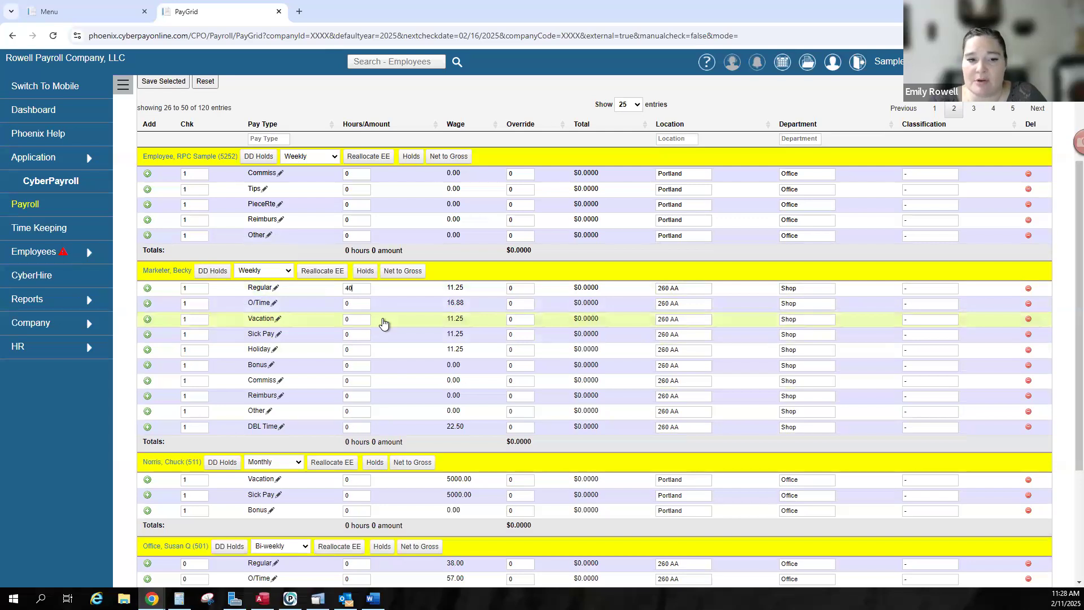
{"action": "left_click", "coordinate": [354, 380]}
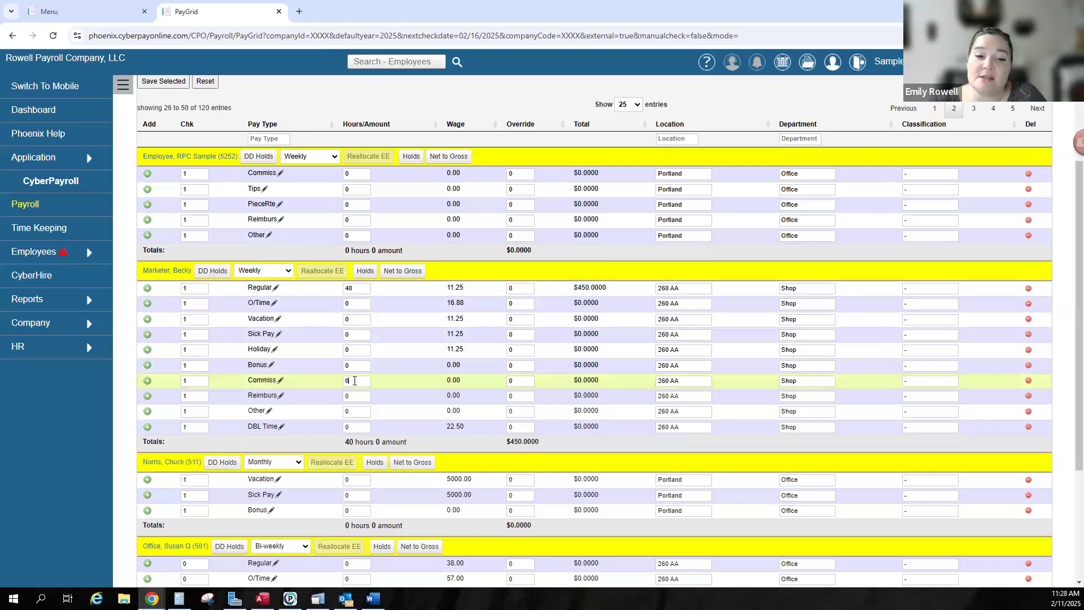
{"action": "left_click", "coordinate": [346, 365]}
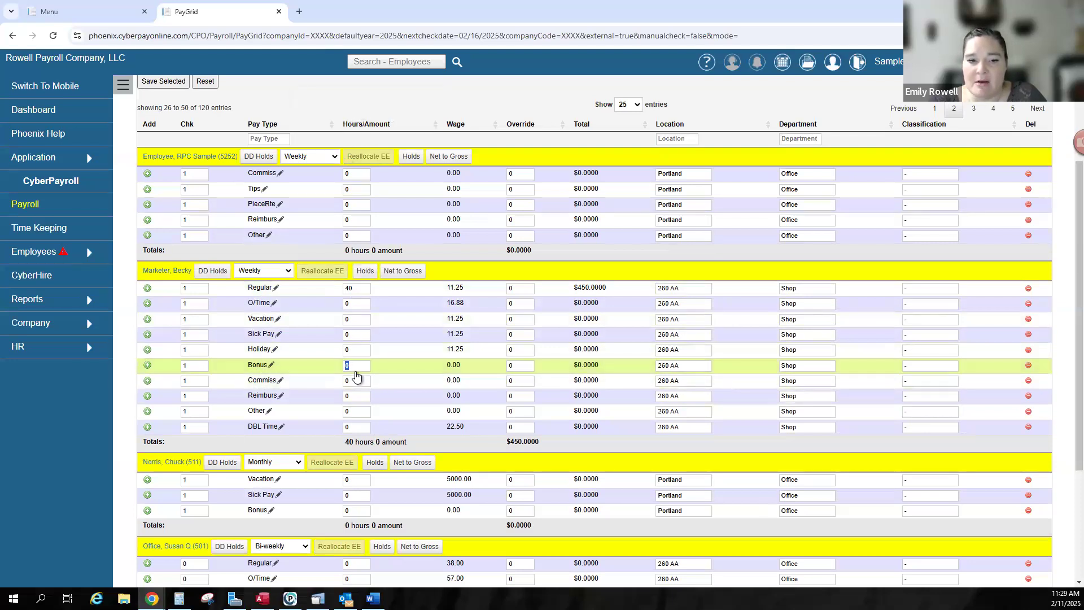
{"action": "type", "text": "100"}
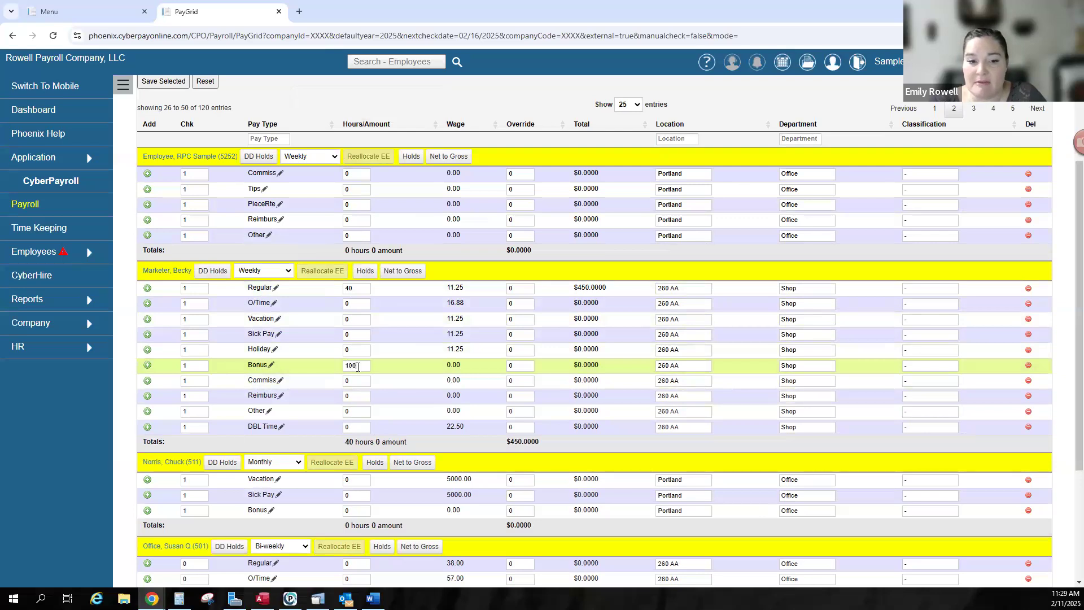
{"action": "left_click", "coordinate": [357, 378]}
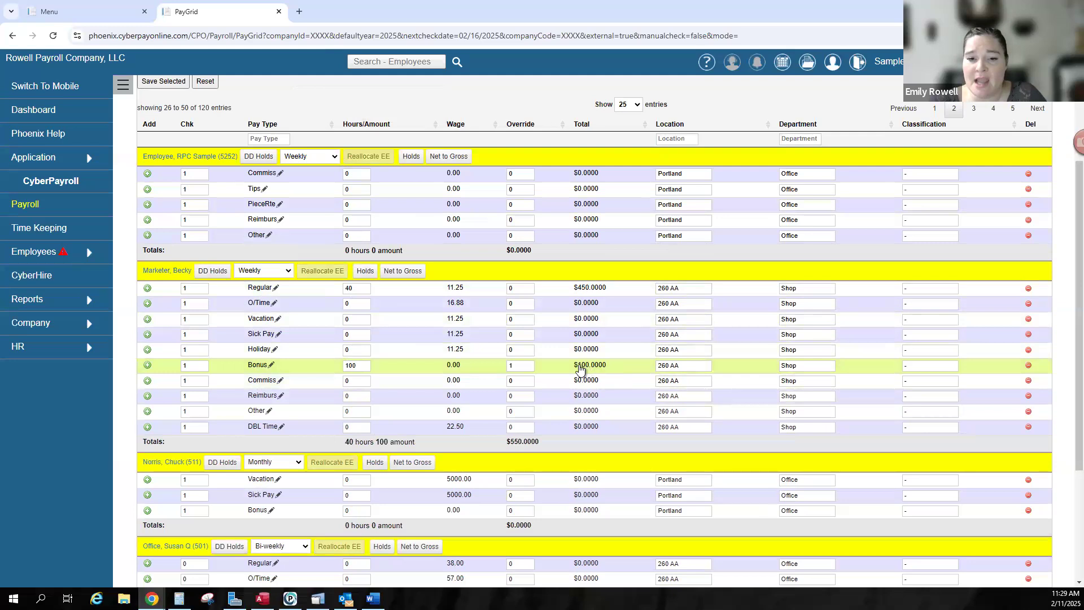
{"action": "left_click_drag", "start_coordinate": [606, 366], "coordinate": [575, 367]}
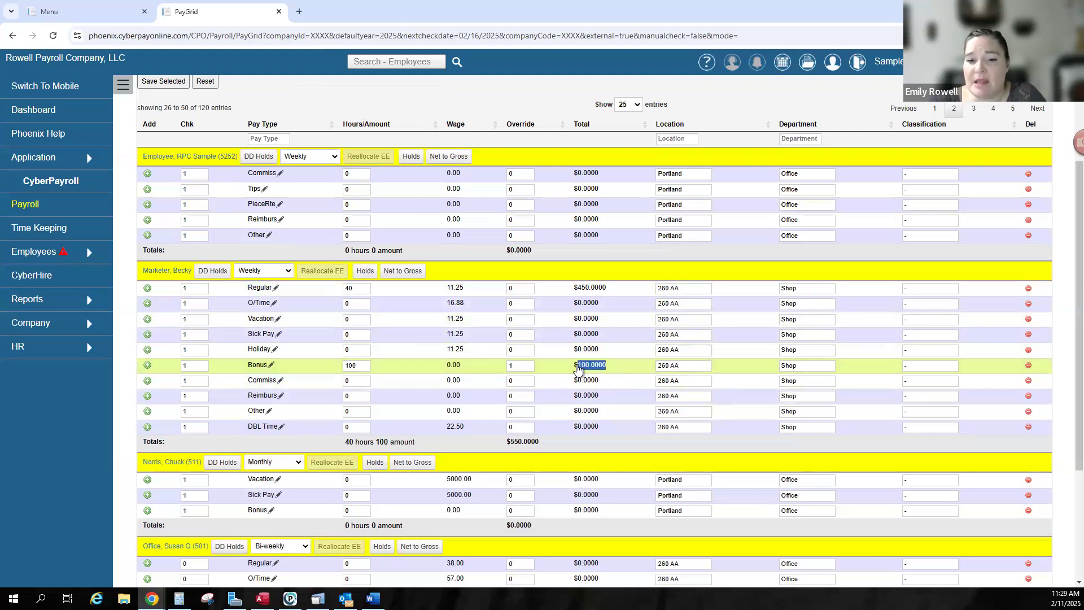
- Enter the Shop employee's commission as 1 with an override of 100, and compare its total with the Bonus line's
{"action": "double_click", "coordinate": [362, 380]}
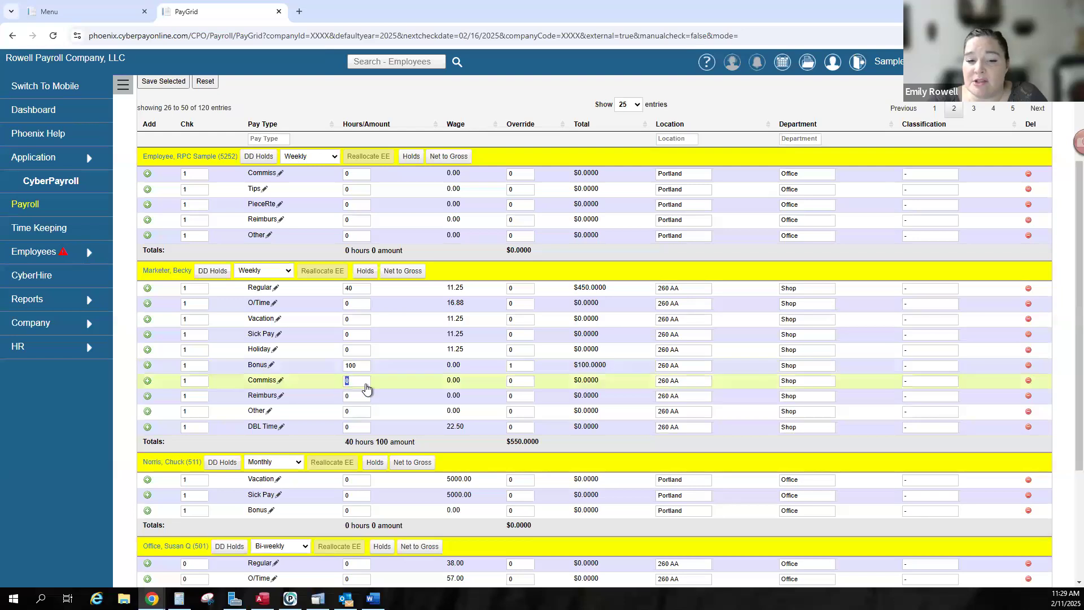
{"action": "double_click", "coordinate": [353, 367]}
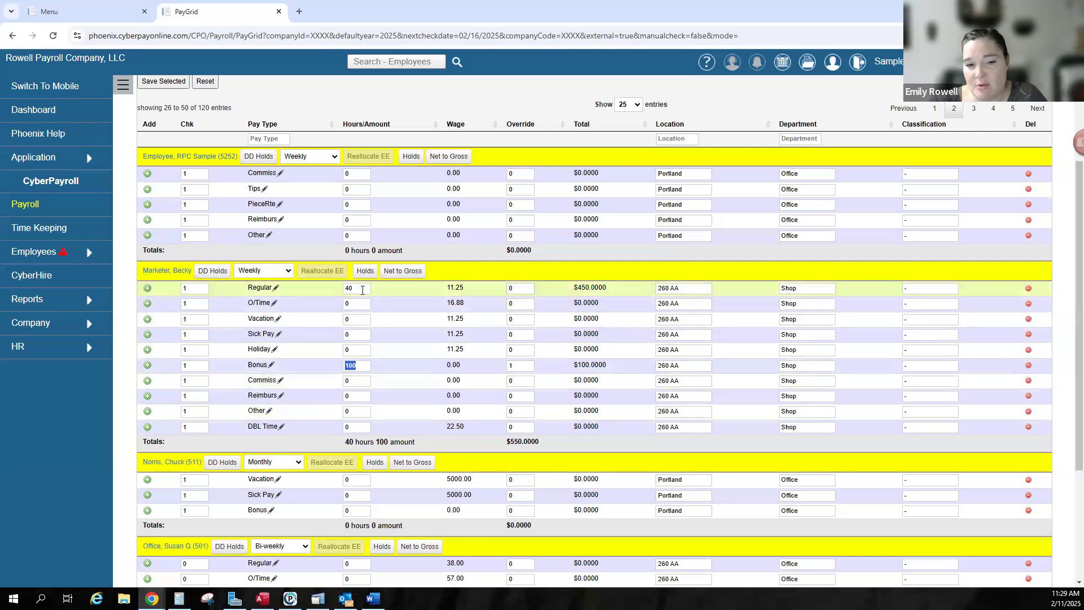
{"action": "left_click", "coordinate": [348, 380]}
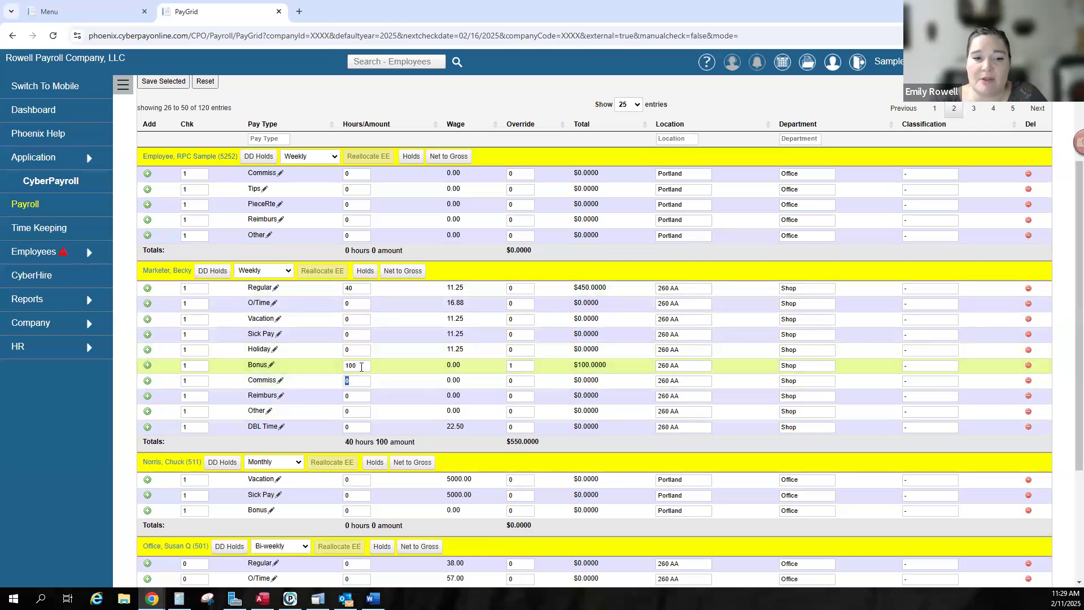
{"action": "left_click", "coordinate": [350, 366]}
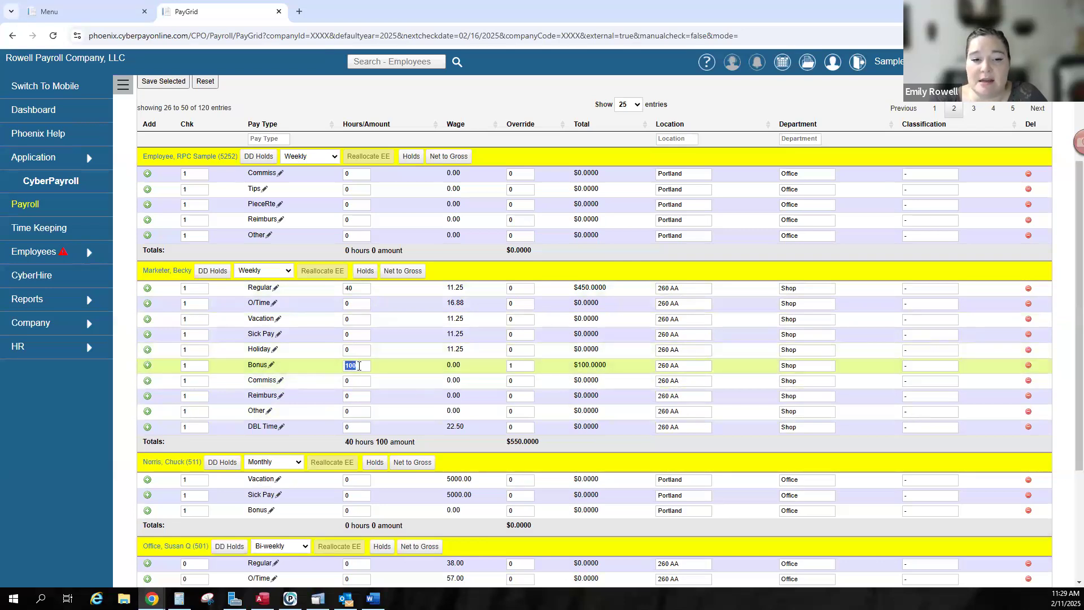
{"action": "left_click", "coordinate": [345, 381]}
{"action": "type", "text": "1"}
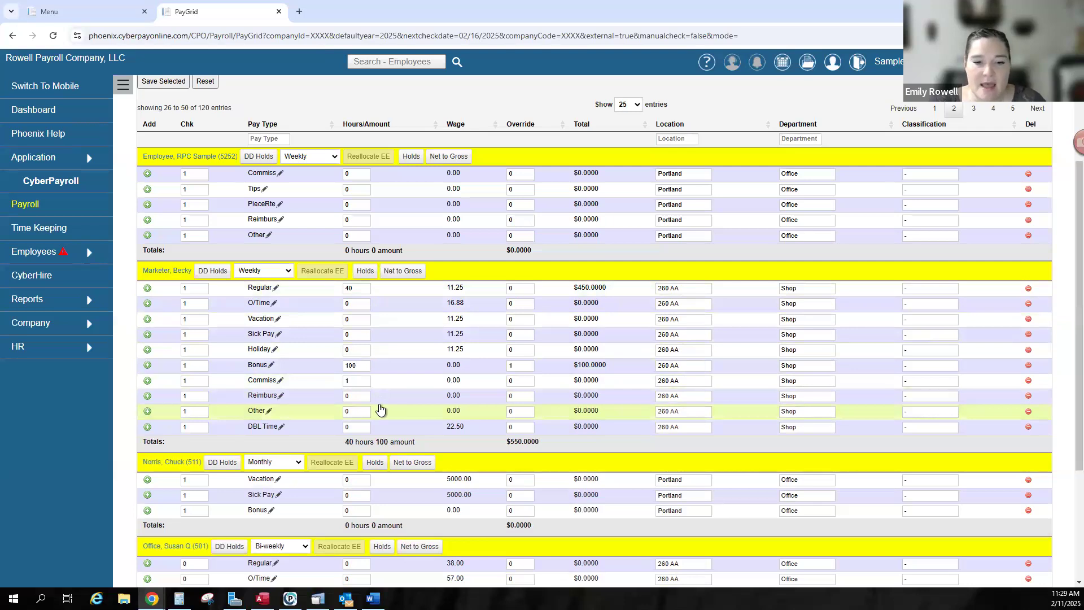
{"action": "left_click", "coordinate": [522, 381]}
{"action": "type", "text": "1"}
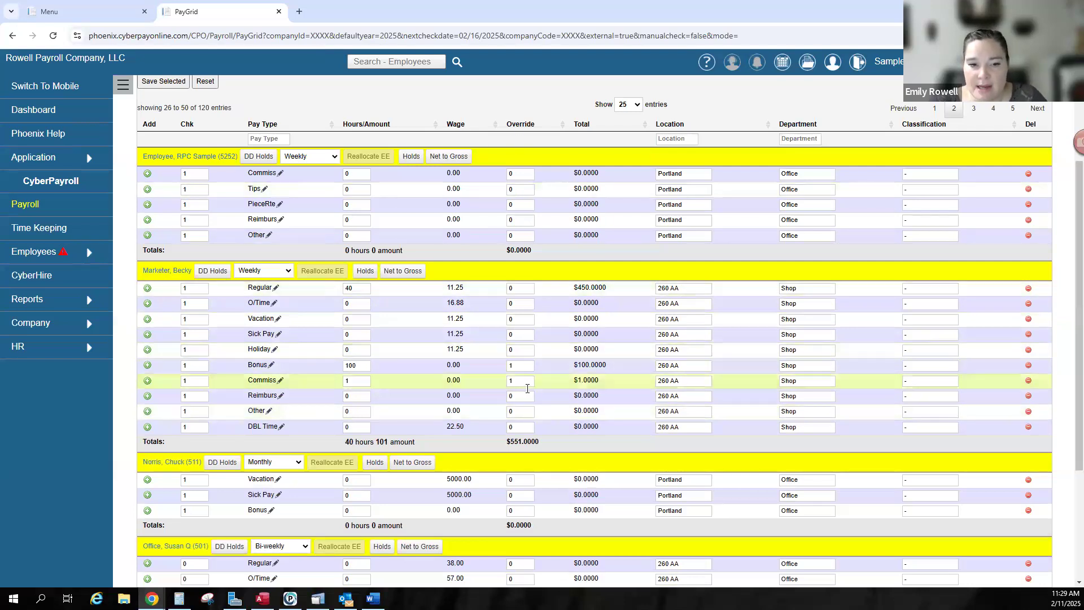
{"action": "double_click", "coordinate": [516, 381]}
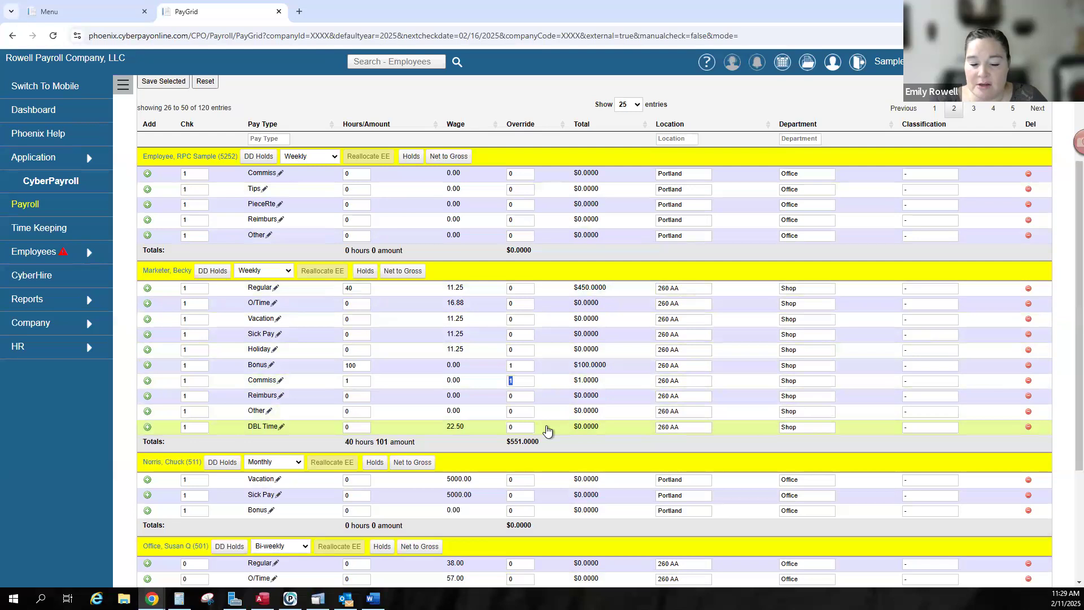
{"action": "type", "text": "100"}
{"action": "key", "text": "Tab"}
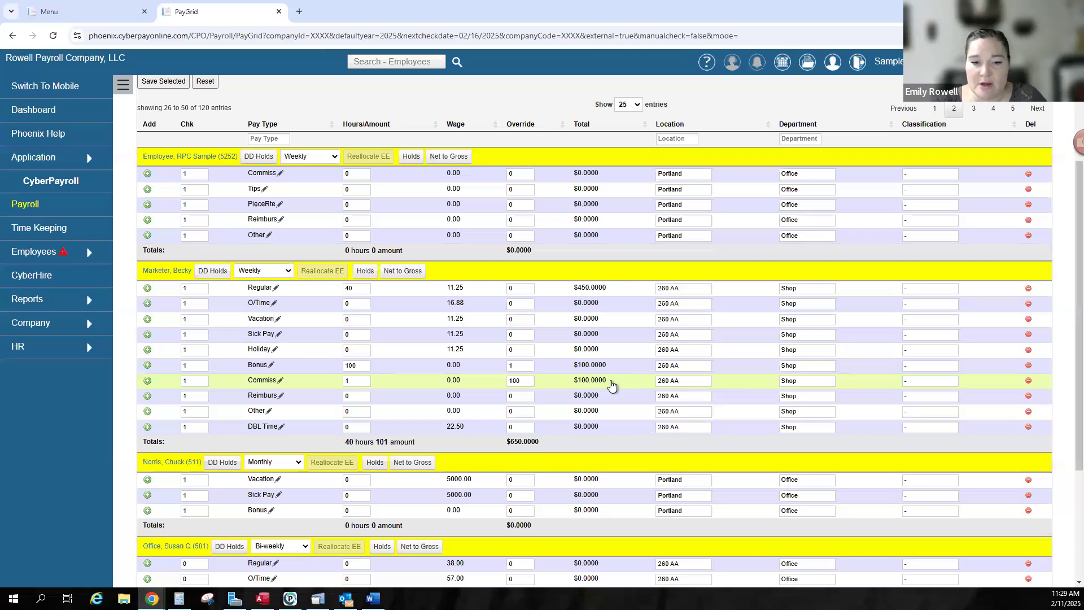
{"action": "double_click", "coordinate": [581, 381]}
{"action": "left_click_drag", "start_coordinate": [608, 368], "coordinate": [581, 367]}
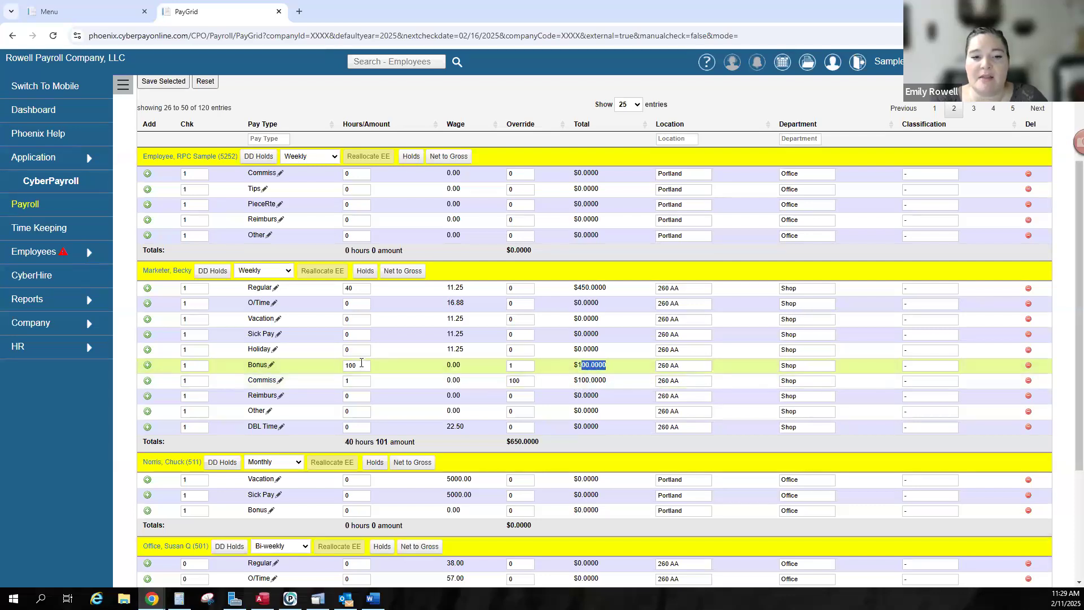
{"action": "left_click", "coordinate": [366, 365]}
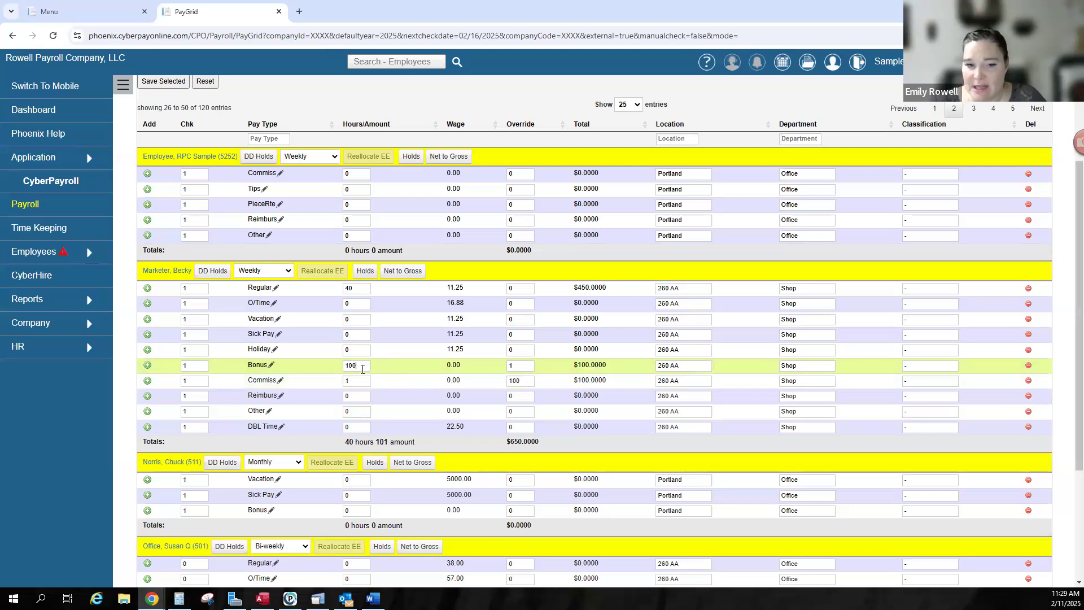
- Compare the amount and override entries on the Shop employee's Bonus and Commiss lines
{"action": "key", "text": "Tab"}
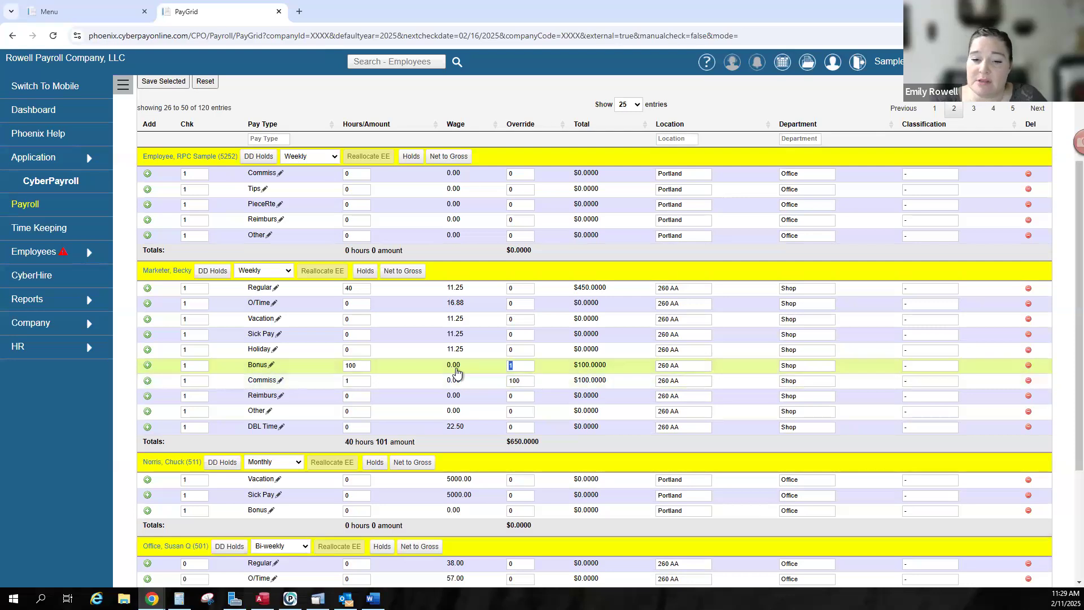
{"action": "left_click", "coordinate": [508, 366]}
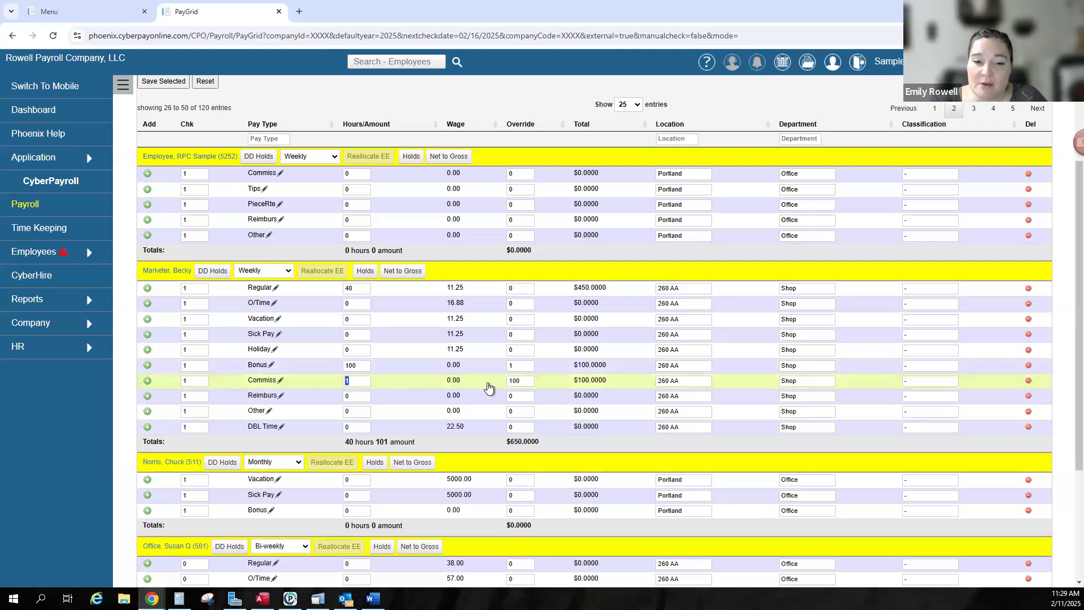
{"action": "left_click", "coordinate": [525, 382]}
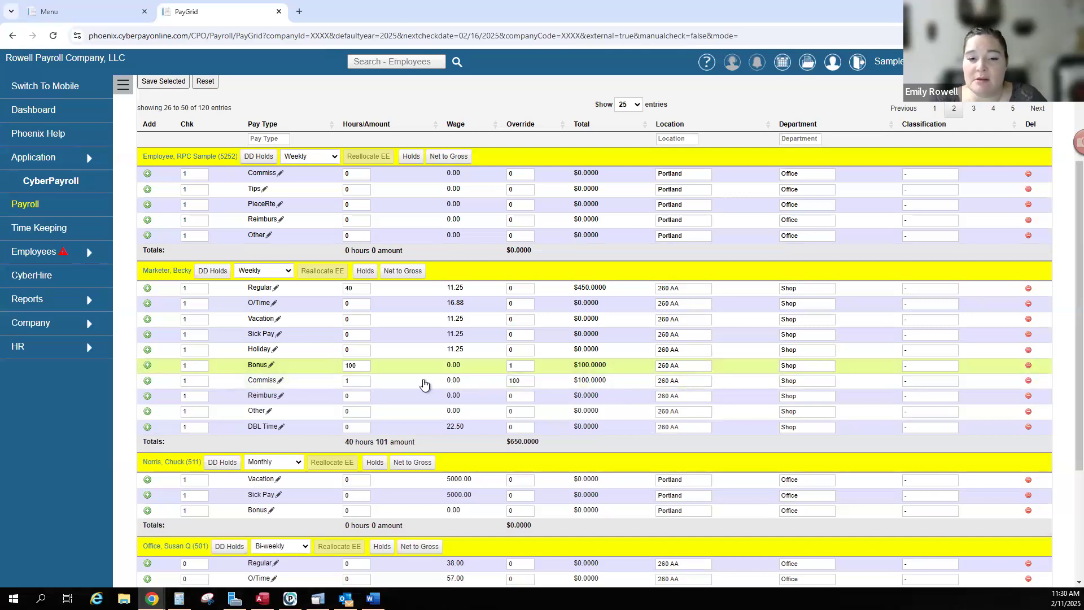
{"action": "left_click", "coordinate": [362, 381]}
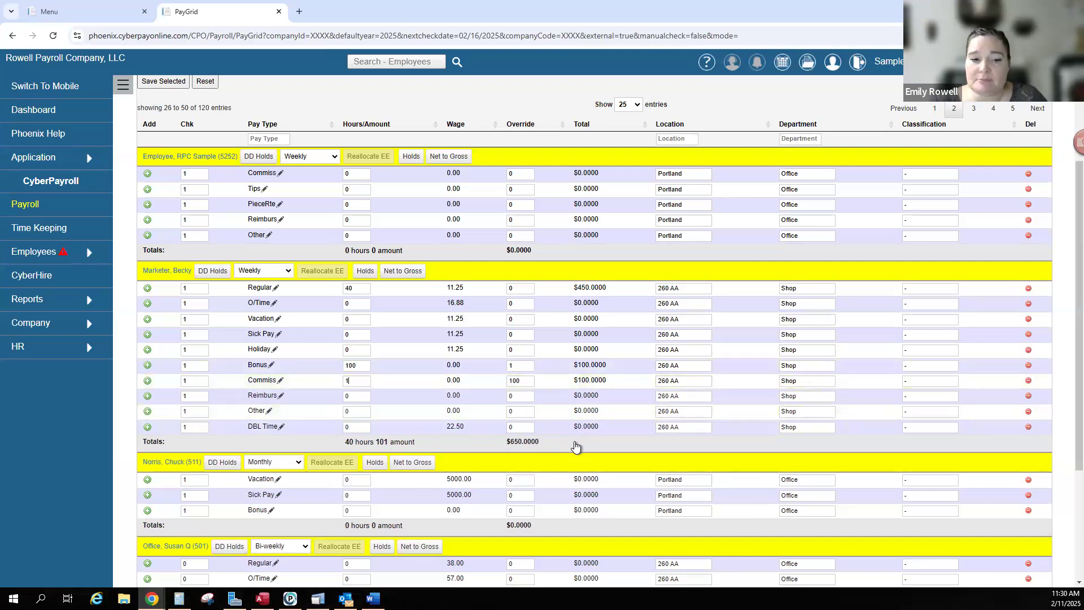
- On the pay grid's third page, enter 40 Regular hours for the weekly Office employee at location 261 AB
{"action": "scroll", "coordinate": [870, 506], "scroll_direction": "down", "scroll_amount": 2}
{"action": "scroll", "coordinate": [1030, 567], "scroll_direction": "down", "scroll_amount": 2}
{"action": "left_click", "coordinate": [1034, 546]}
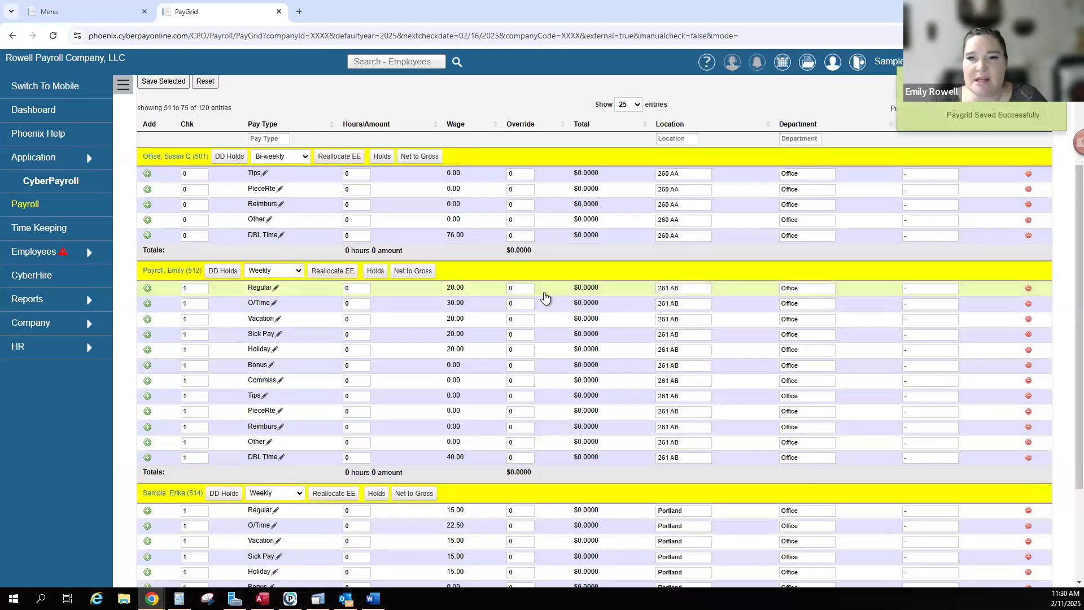
{"action": "scroll", "coordinate": [544, 345], "scroll_direction": "down", "scroll_amount": 2}
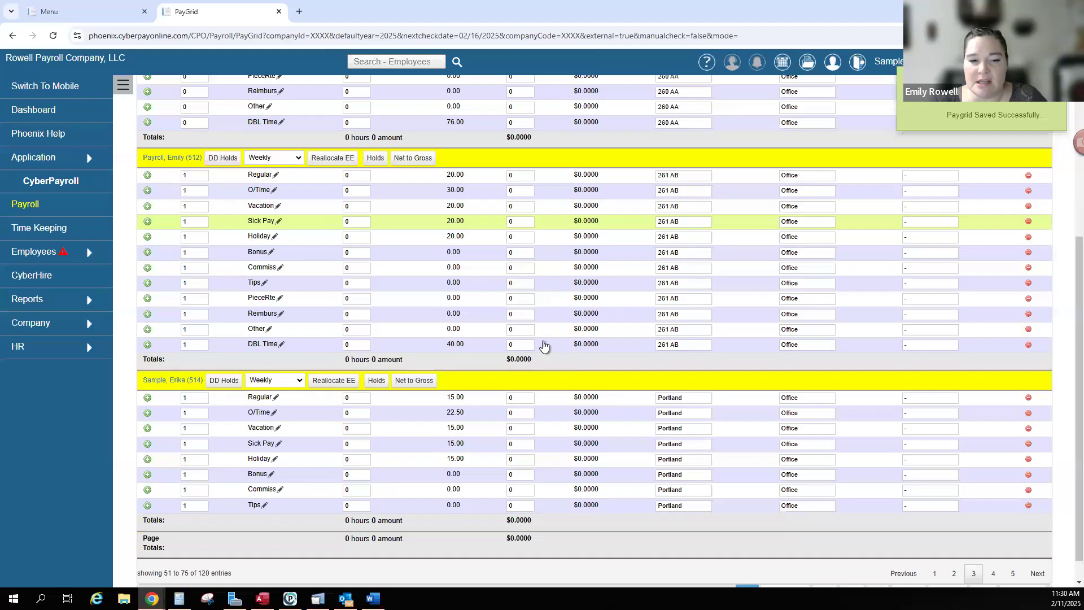
{"action": "scroll", "coordinate": [543, 346], "scroll_direction": "up", "scroll_amount": 3}
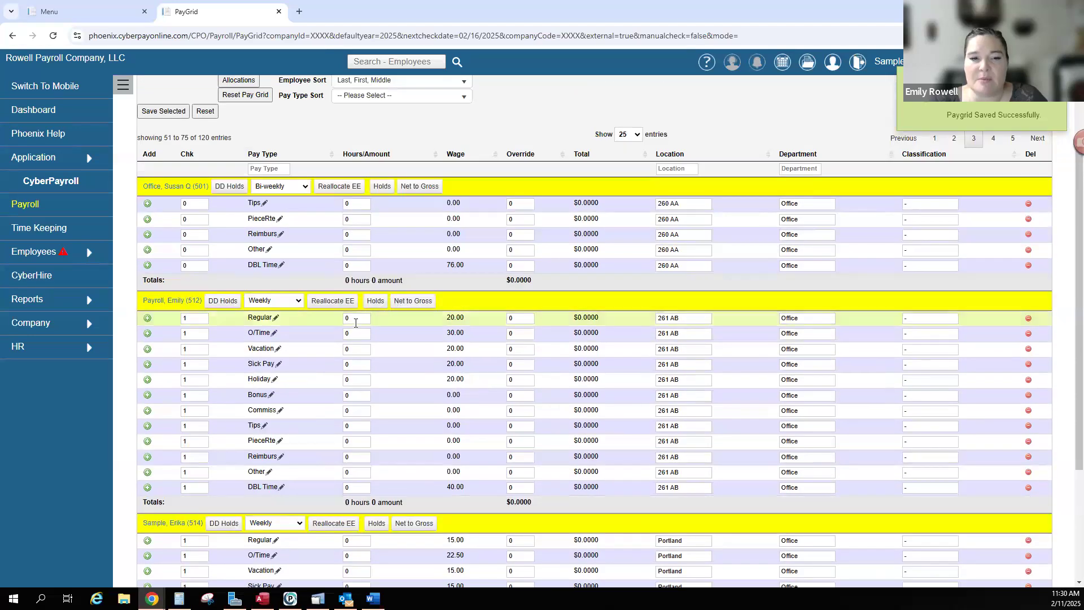
{"action": "left_click", "coordinate": [357, 319]}
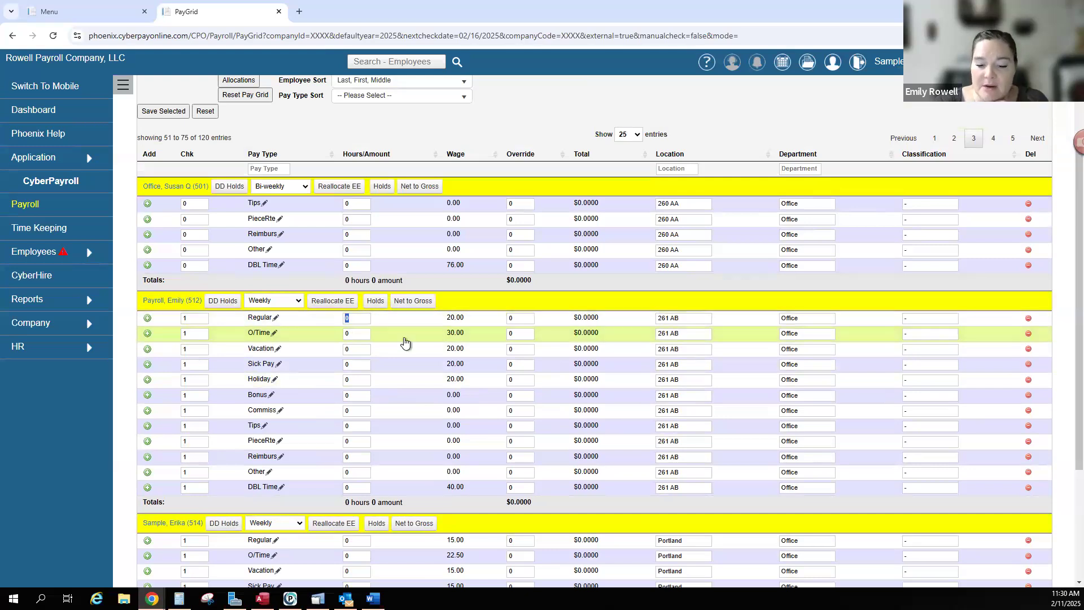
{"action": "type", "text": "40"}
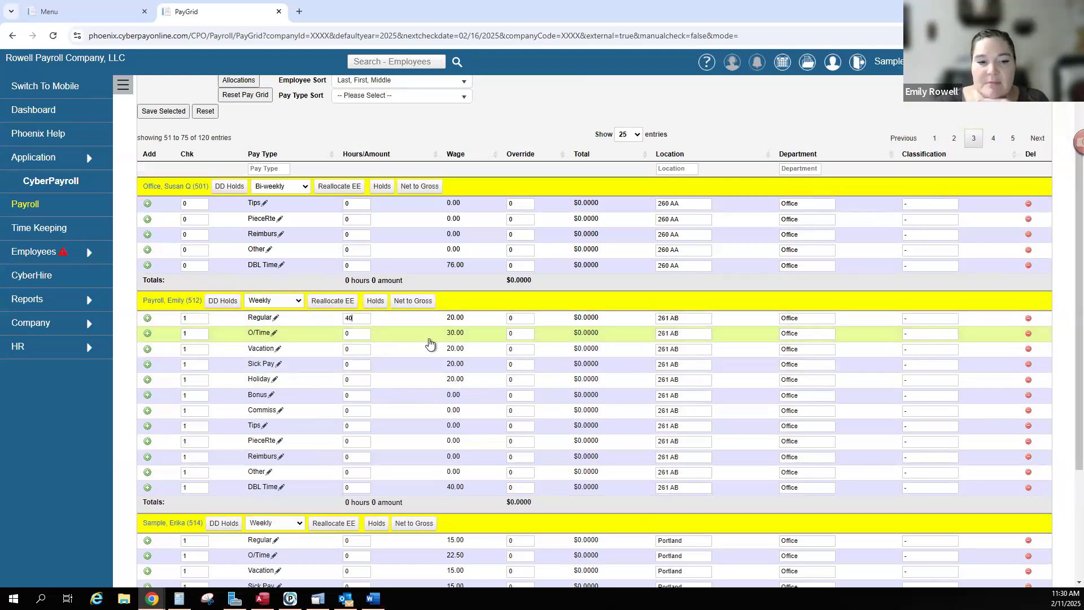
- Enter a Commiss amount of 100 for the weekly Office employee at location 261 AB
{"action": "left_click", "coordinate": [356, 395]}
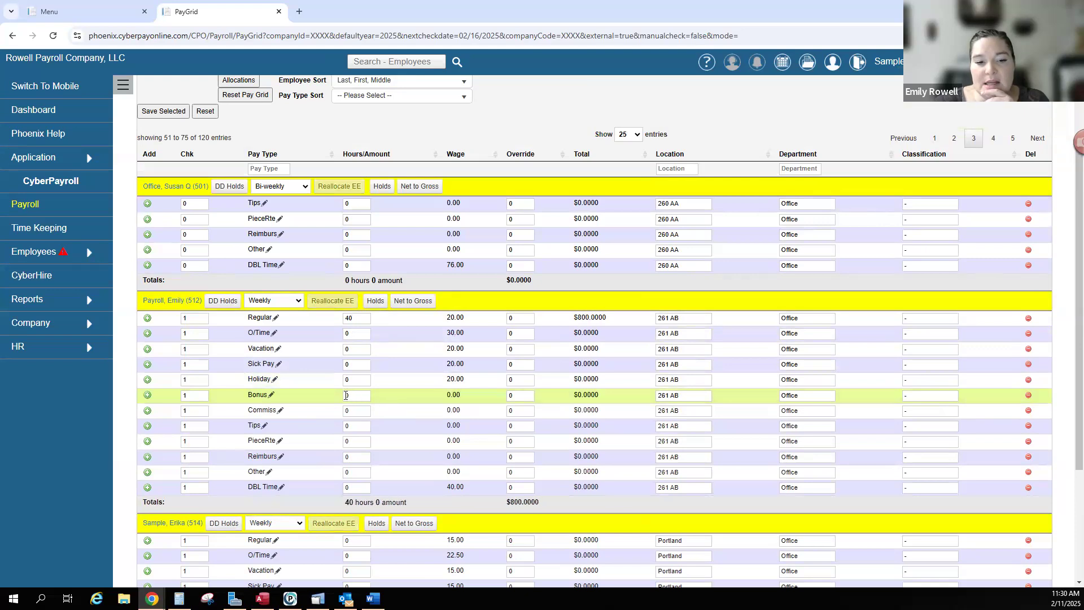
{"action": "left_click", "coordinate": [346, 411]}
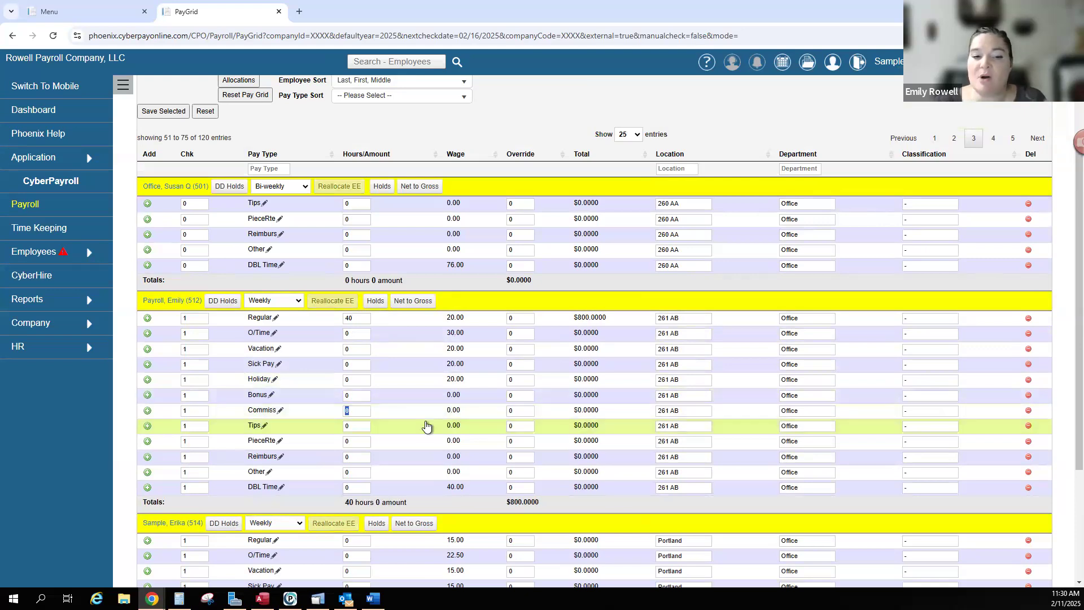
{"action": "type", "text": "100"}
{"action": "left_click", "coordinate": [427, 427]}
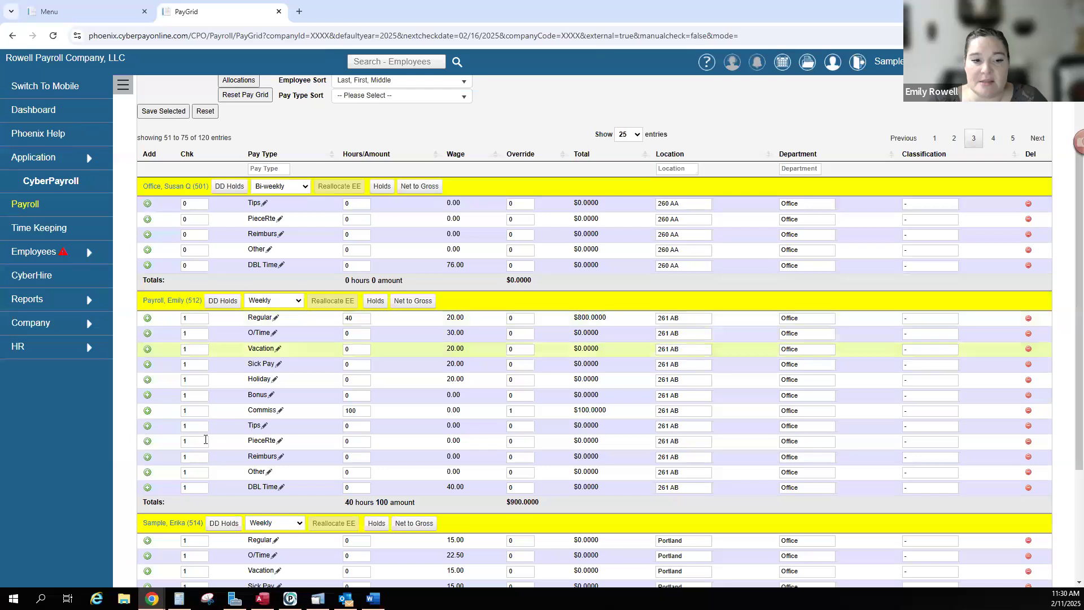
- Assign that employee's Commiss line to check 2, leave the Bonus line's check number as is, and save the pay grid
{"action": "left_click", "coordinate": [186, 412]}
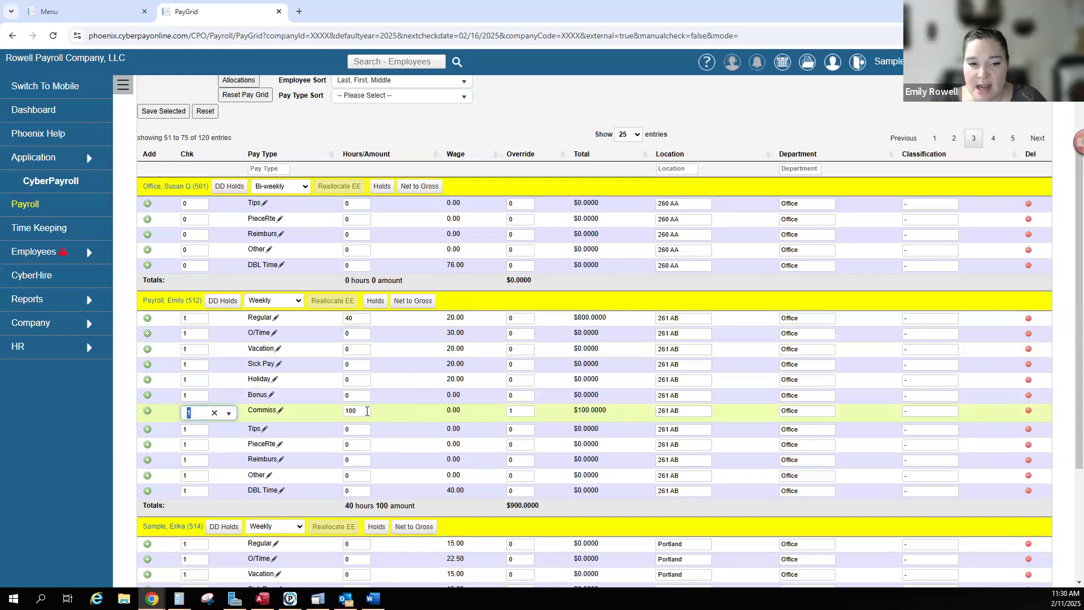
{"action": "type", "text": "2"}
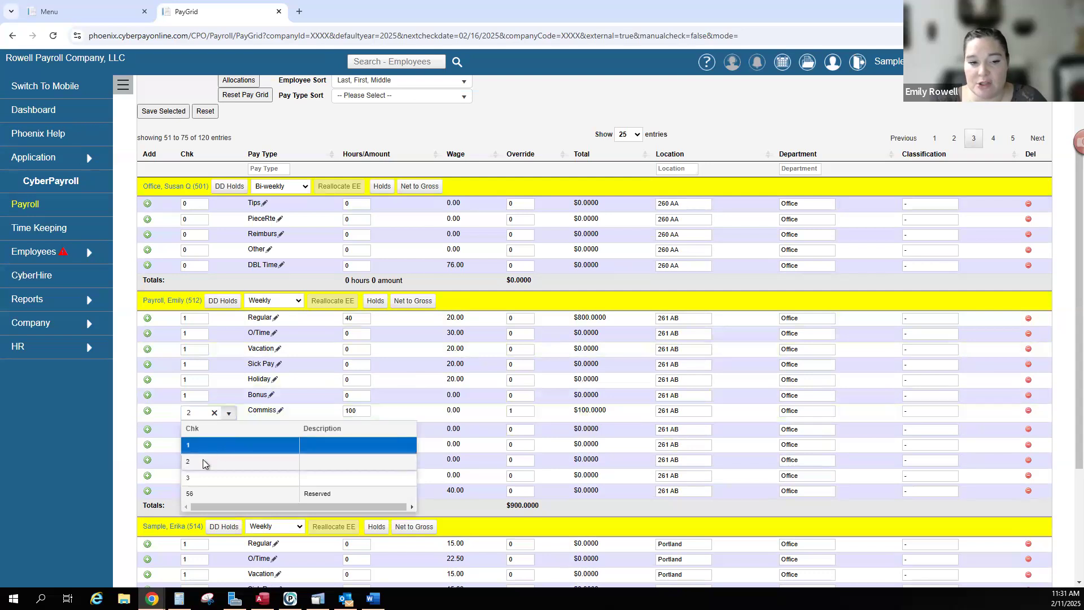
{"action": "left_click", "coordinate": [202, 460]}
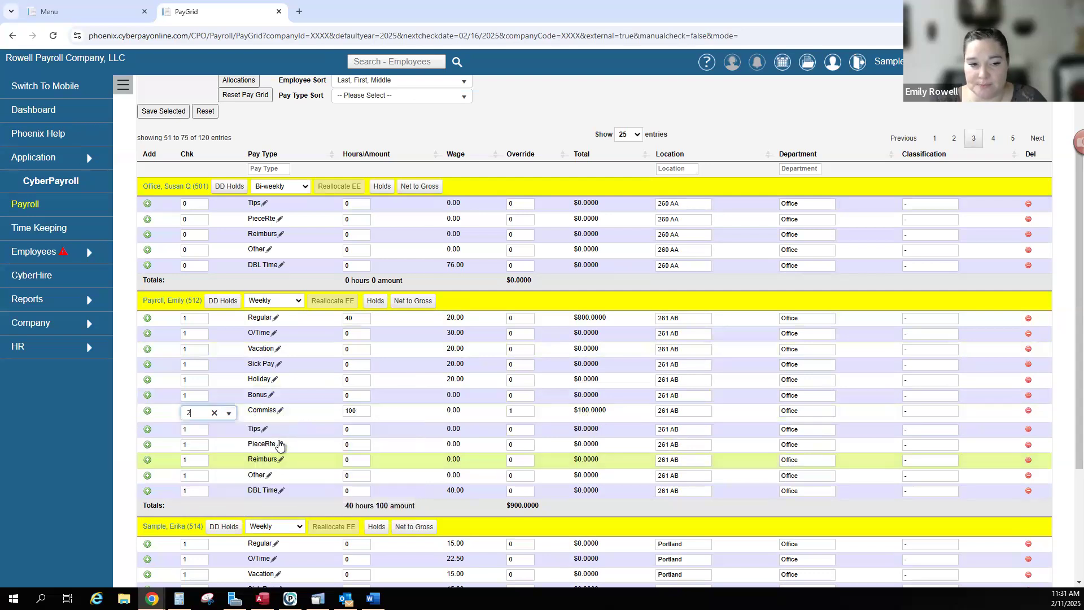
{"action": "left_click", "coordinate": [366, 429]}
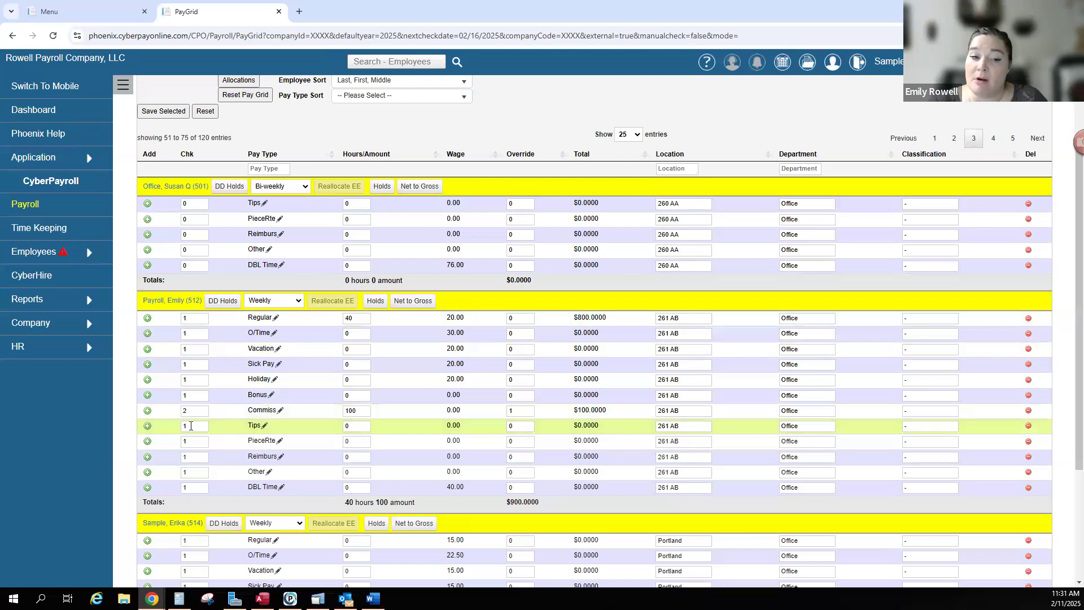
{"action": "left_click", "coordinate": [196, 397]}
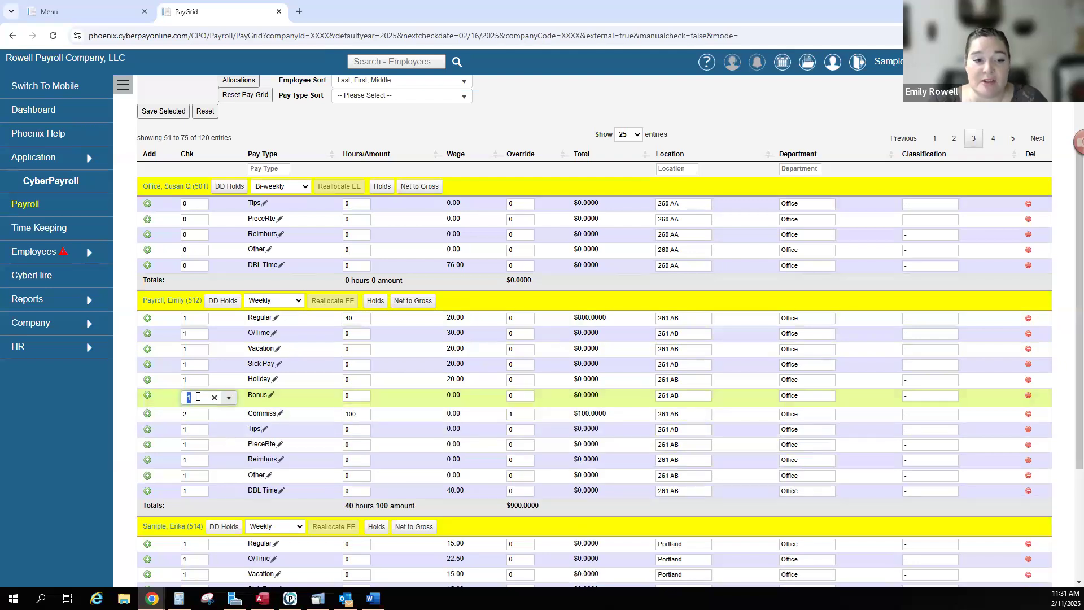
{"action": "left_click", "coordinate": [539, 418]}
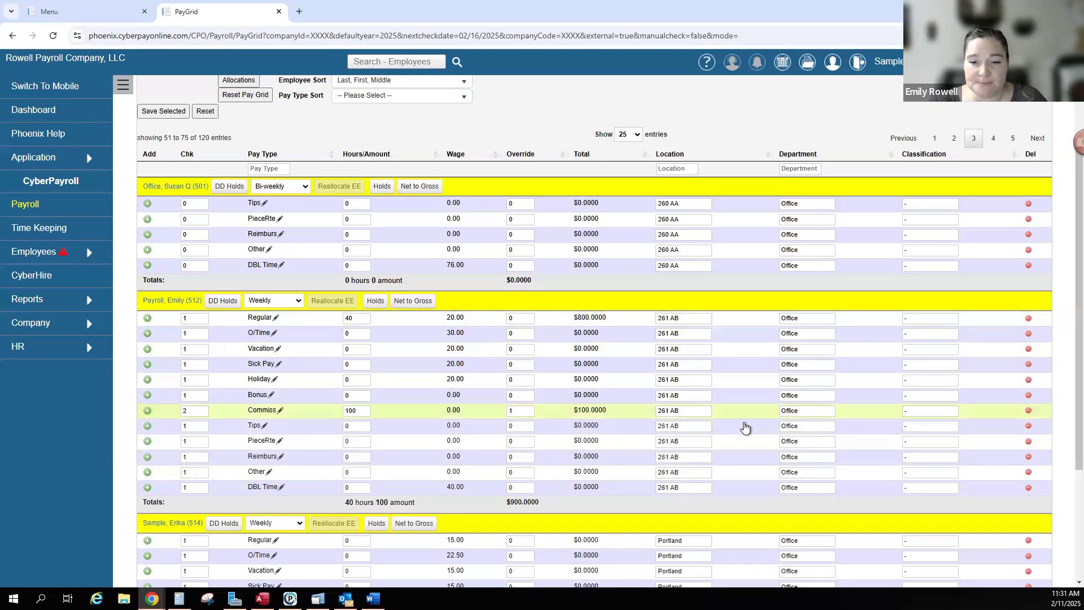
{"action": "scroll", "coordinate": [744, 424], "scroll_direction": "up", "scroll_amount": 2}
{"action": "left_click", "coordinate": [737, 141]}
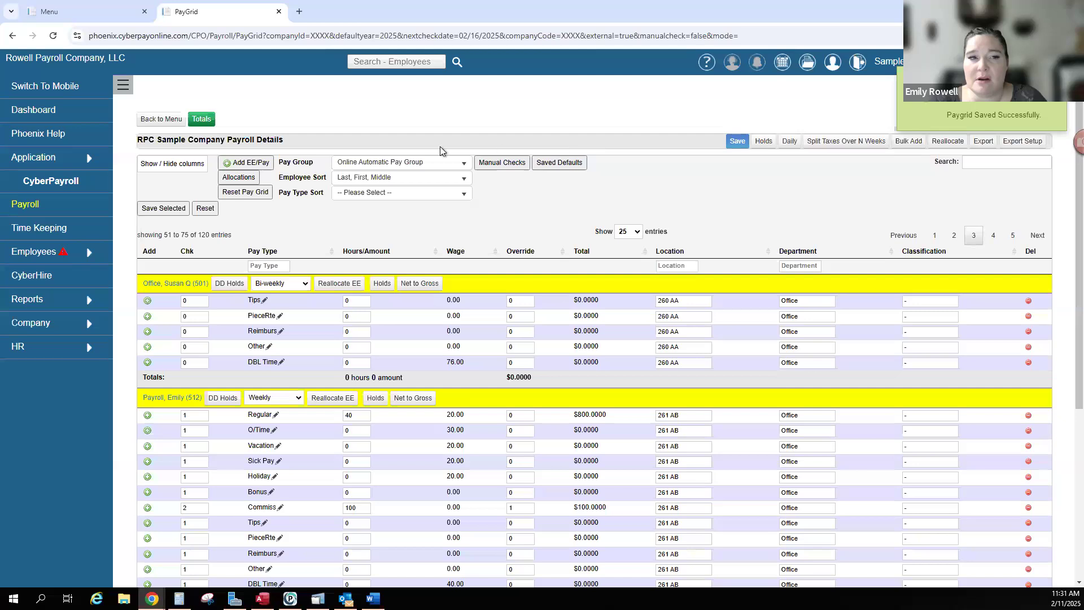
- Open the payroll totals, set the hours to 6 for the employee in the O/Time details, and save the change
{"action": "left_click", "coordinate": [202, 121]}
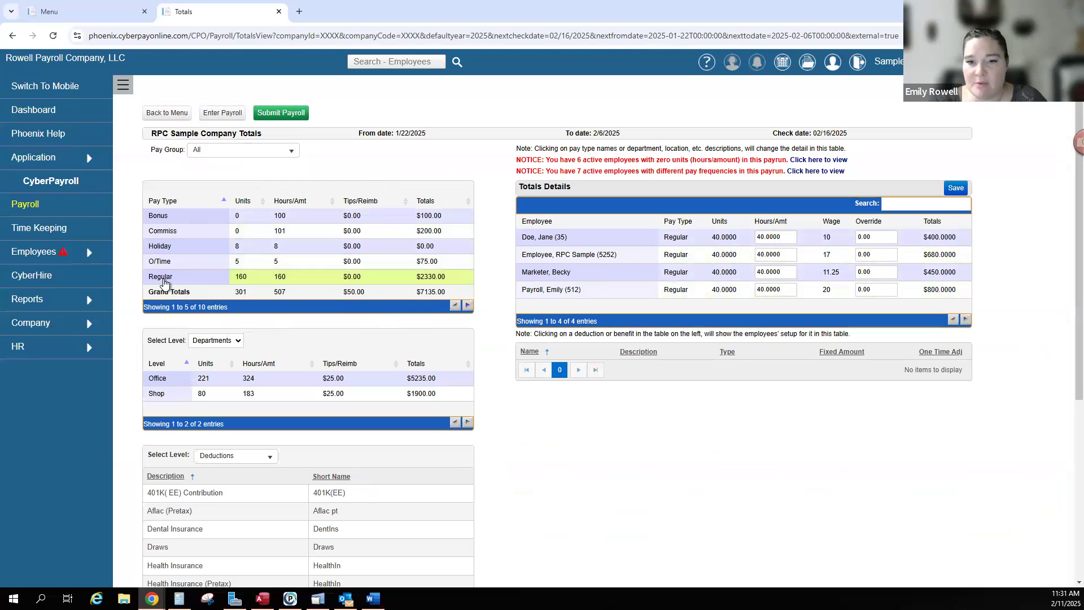
{"action": "left_click", "coordinate": [788, 256]}
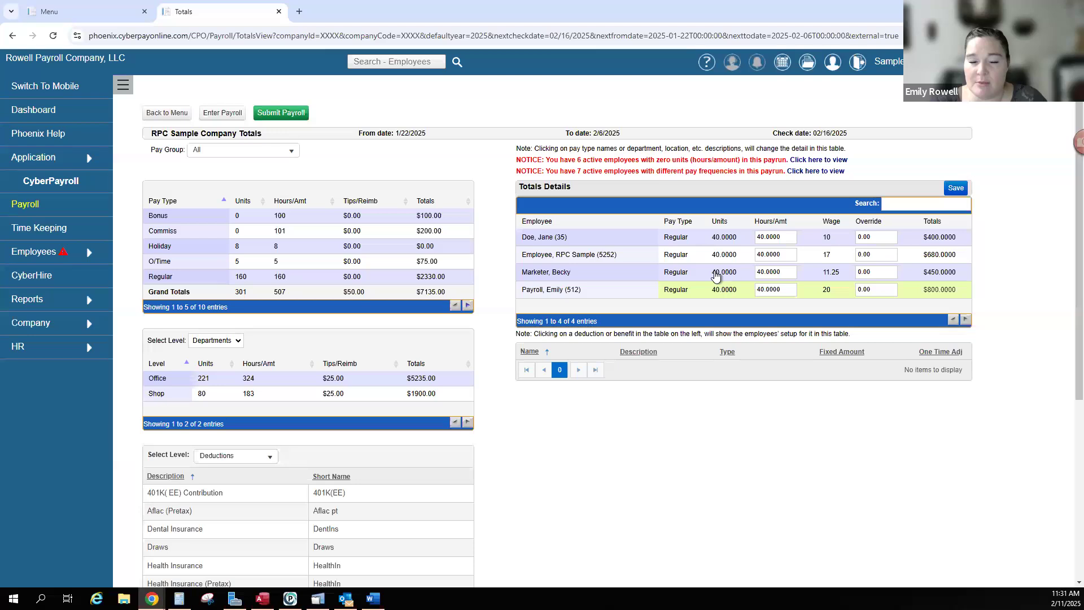
{"action": "left_click", "coordinate": [158, 268]}
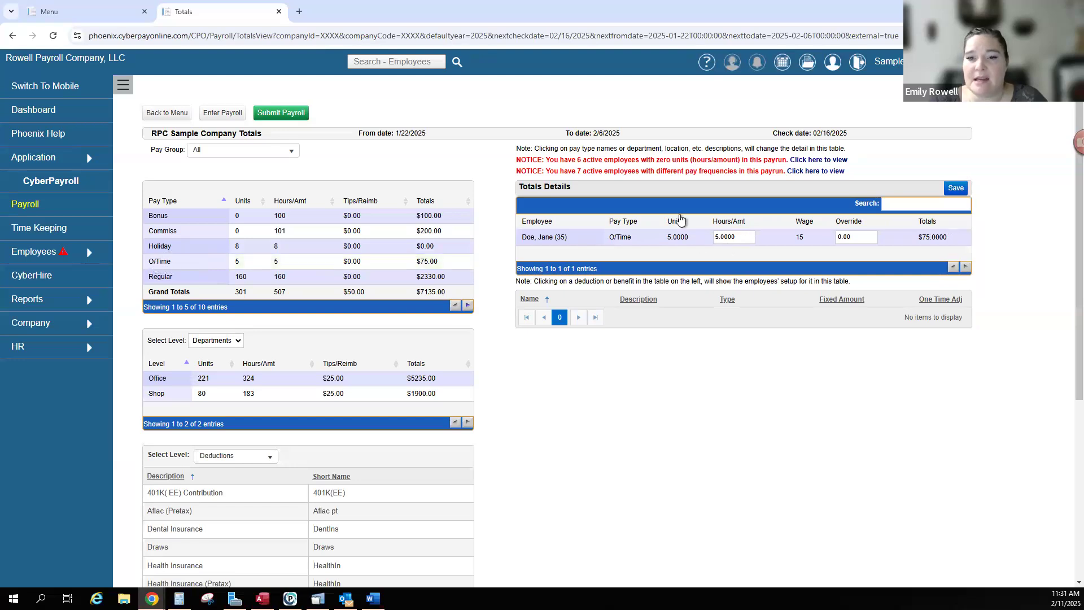
{"action": "left_click", "coordinate": [742, 238]}
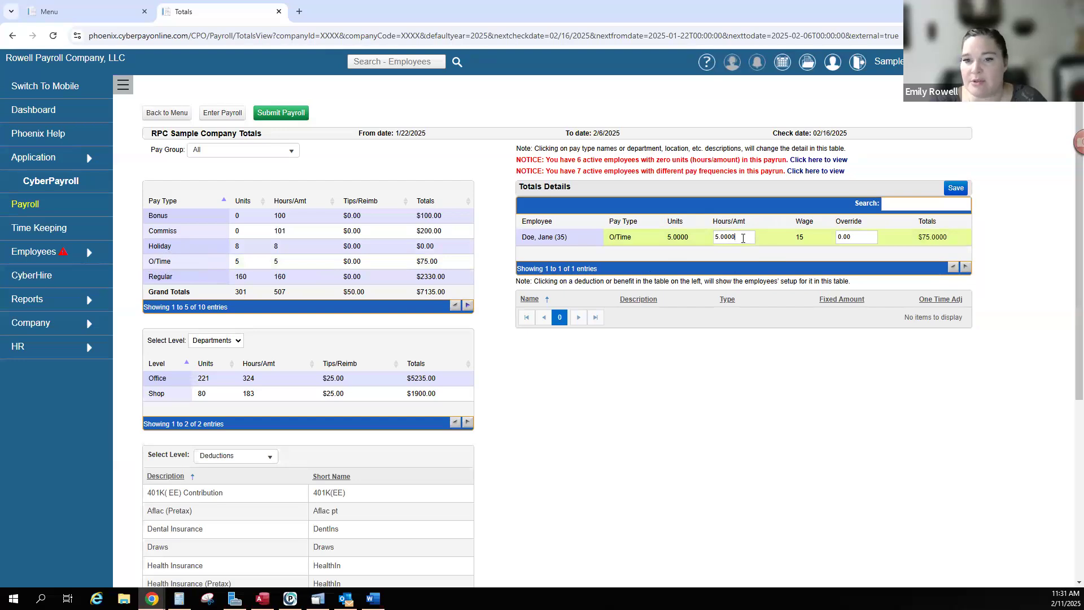
{"action": "double_click", "coordinate": [742, 238]}
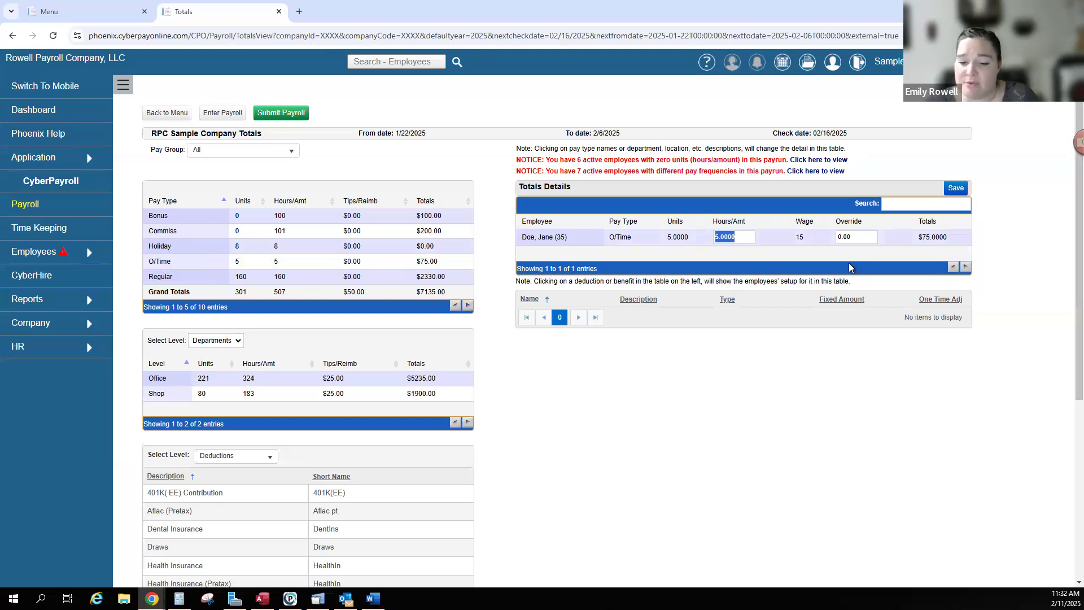
{"action": "type", "text": "6"}
{"action": "left_click", "coordinate": [866, 243]}
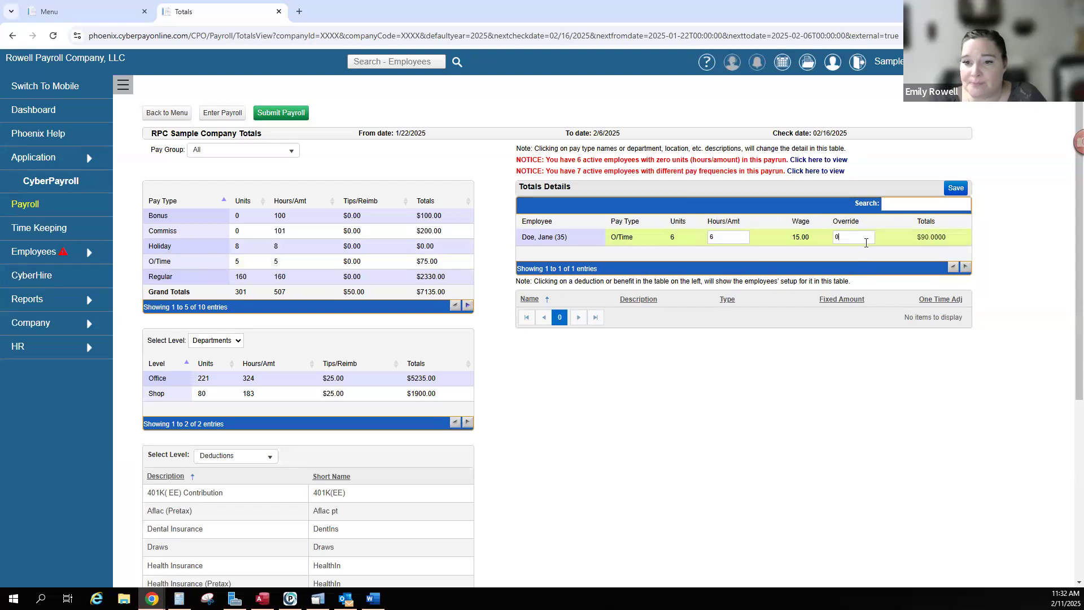
{"action": "left_click", "coordinate": [955, 189]}
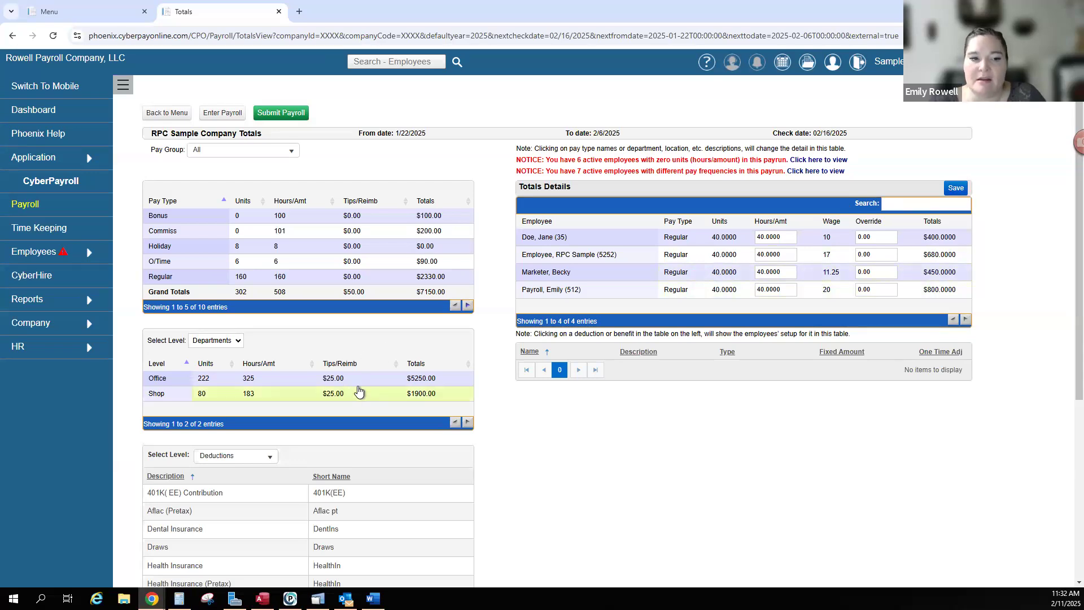
- Review the deductions list on the totals page, switch its level to Benefits, and return it to Deductions
{"action": "scroll", "coordinate": [427, 382], "scroll_direction": "down", "scroll_amount": 3}
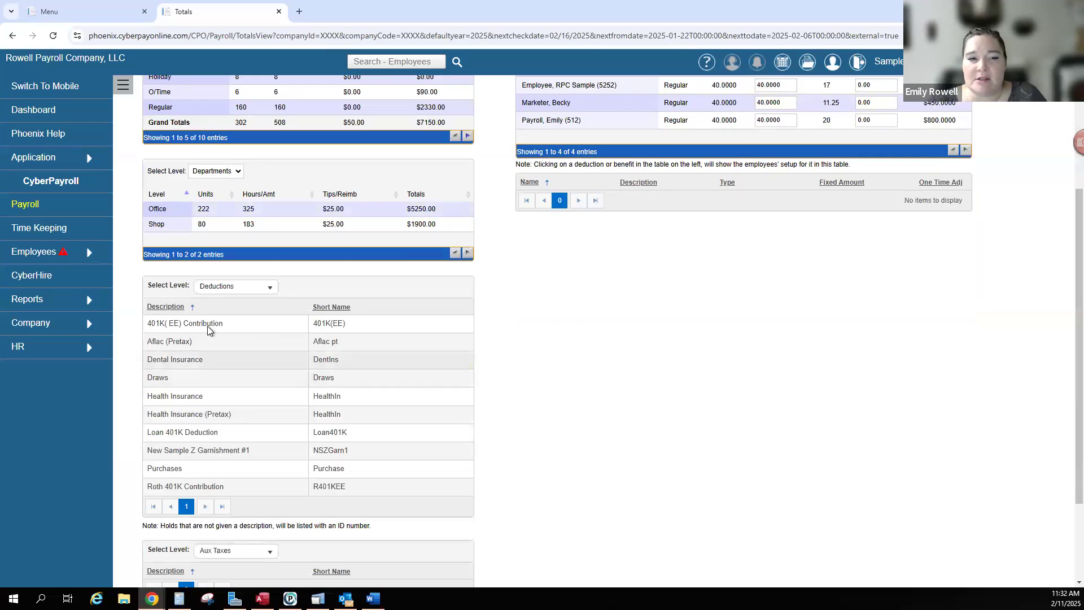
{"action": "left_click_drag", "start_coordinate": [148, 290], "coordinate": [191, 287]}
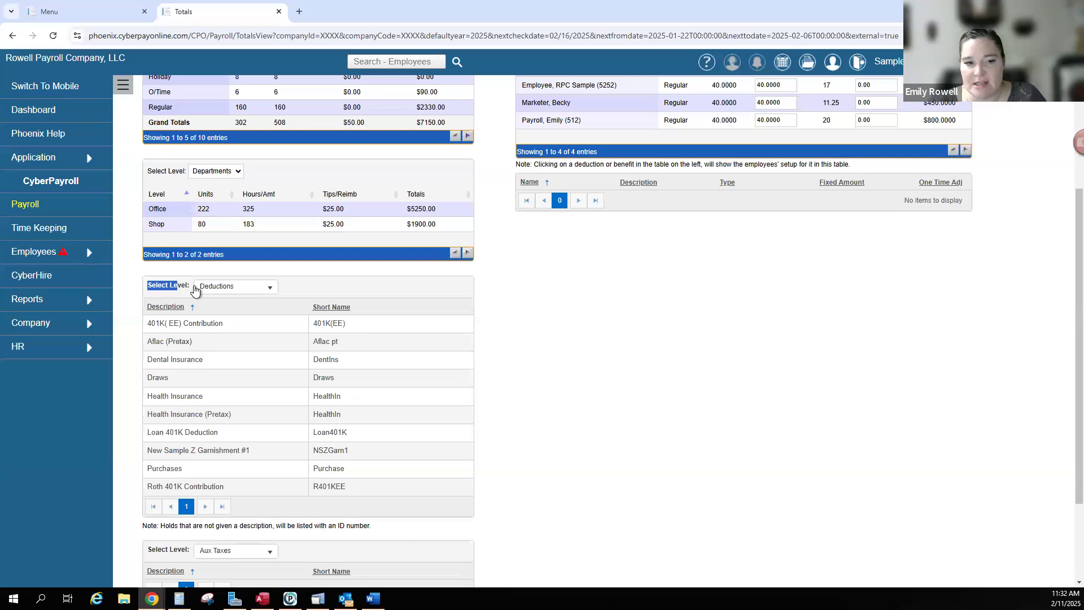
{"action": "left_click", "coordinate": [247, 291]}
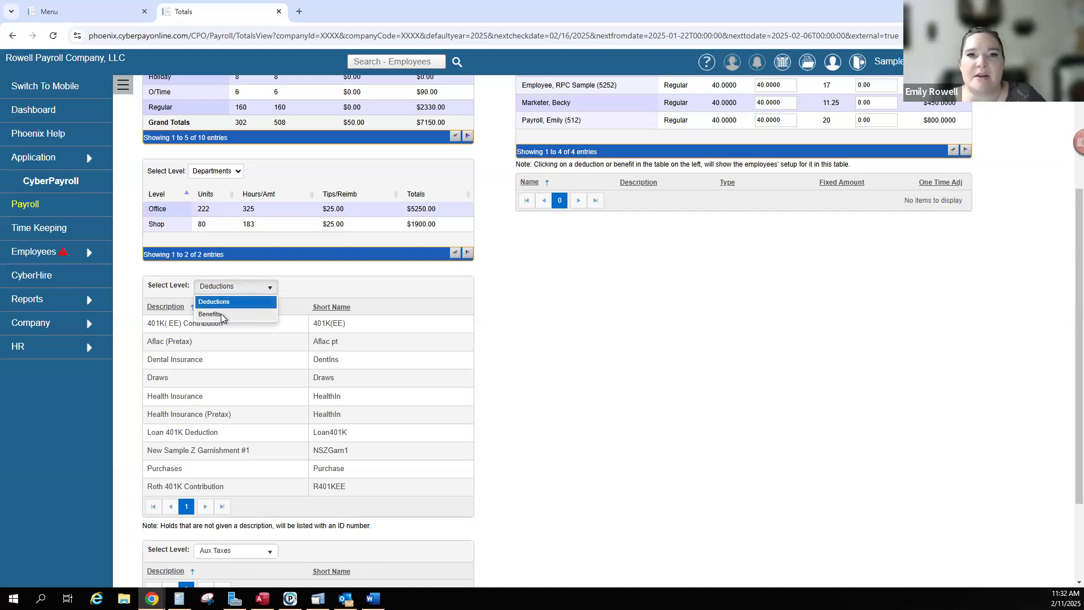
{"action": "left_click", "coordinate": [205, 316]}
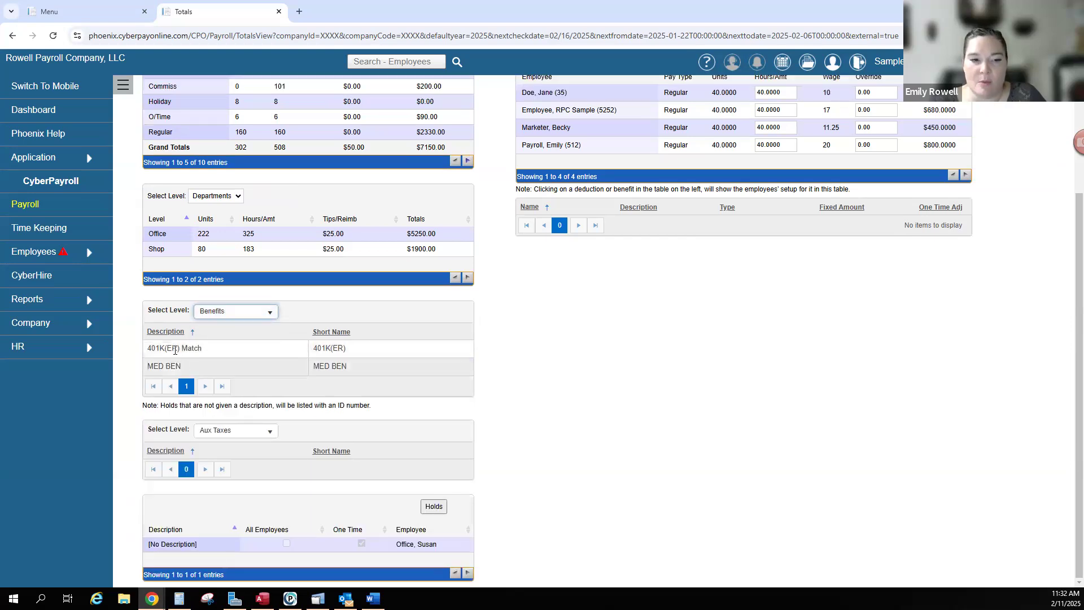
{"action": "left_click", "coordinate": [262, 314]}
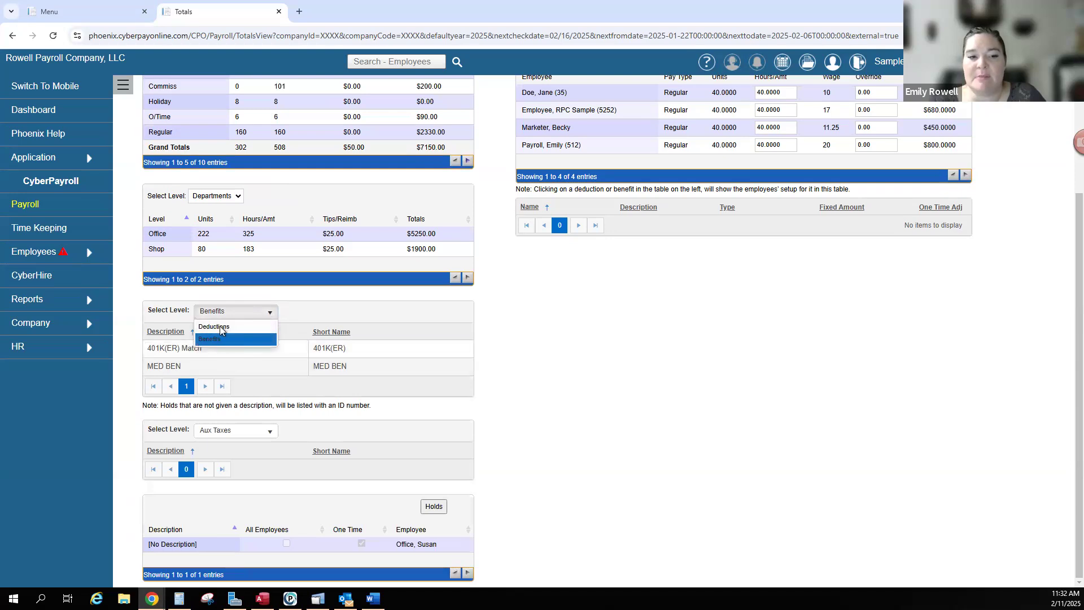
{"action": "left_click", "coordinate": [219, 326]}
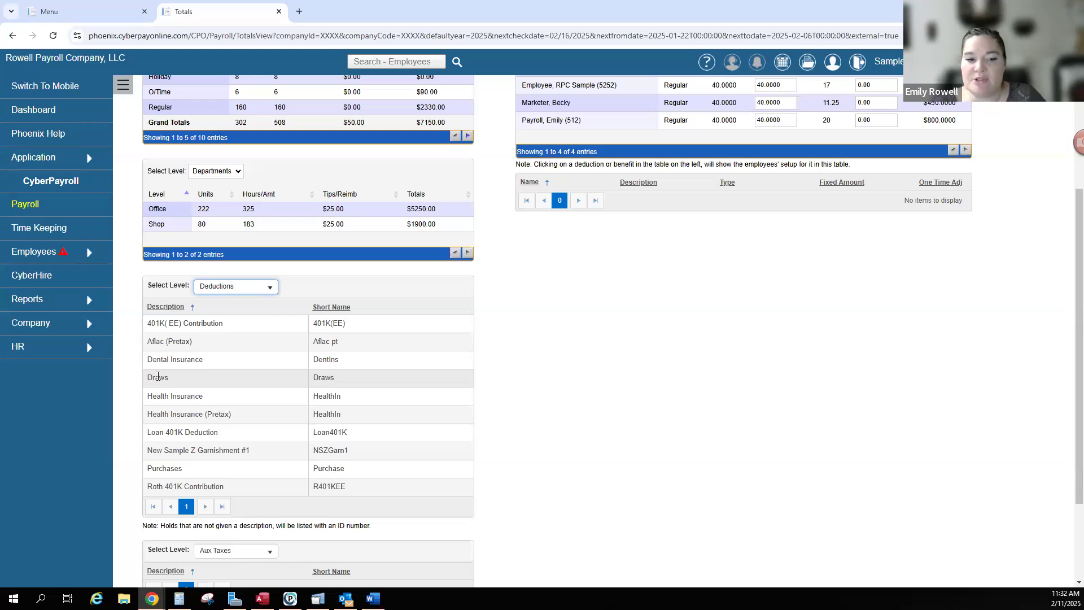
- Show the employee setup for the Purchases deduction and set the One Time Adj to 40 for the employee with the 10 fixed amount
{"action": "left_click", "coordinate": [168, 469]}
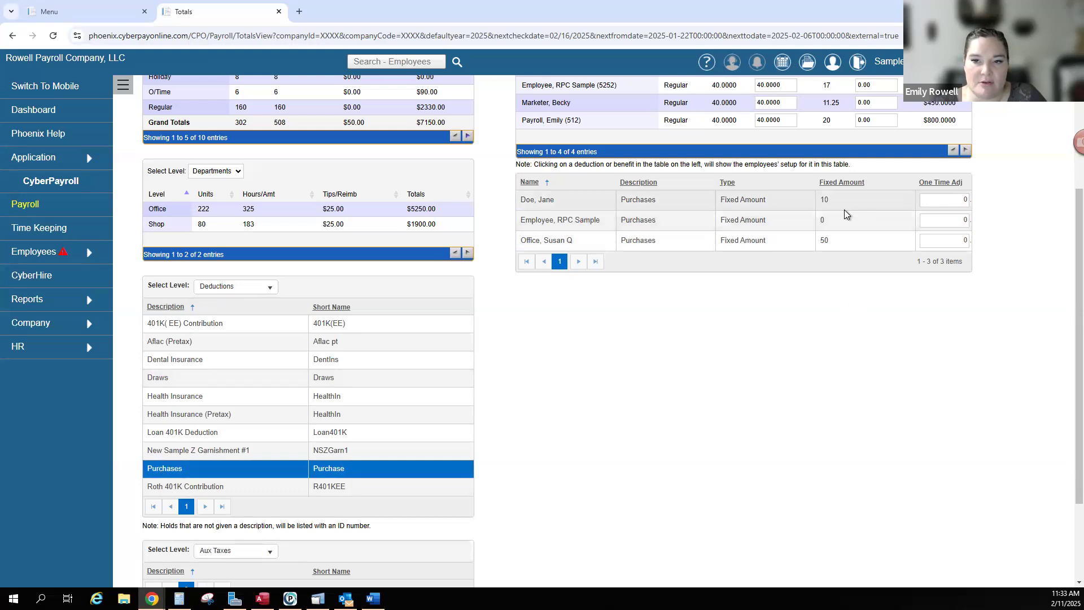
{"action": "left_click", "coordinate": [826, 201]}
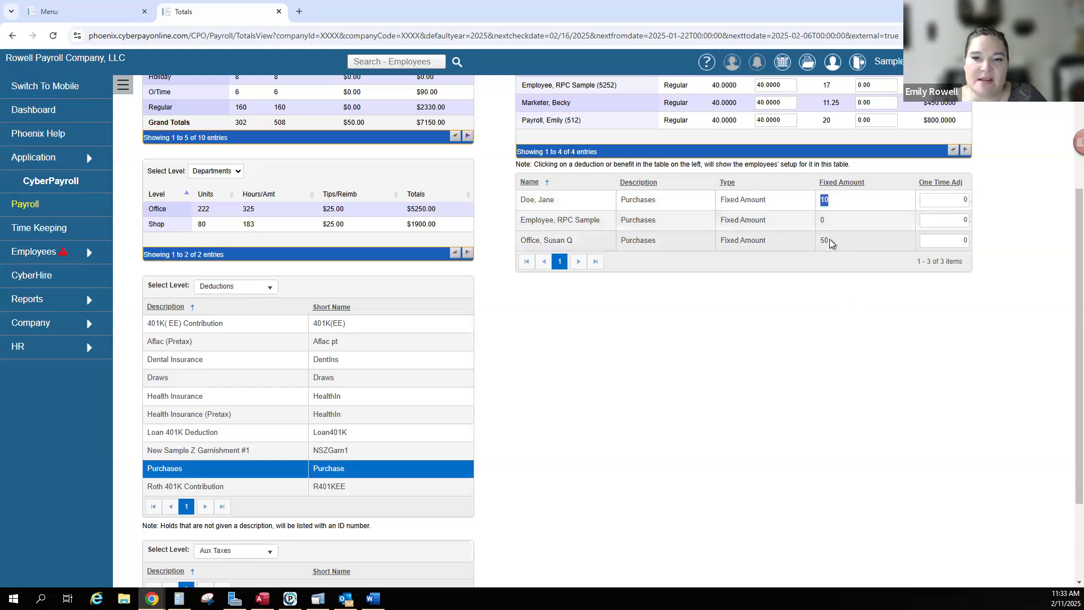
{"action": "left_click", "coordinate": [951, 199]}
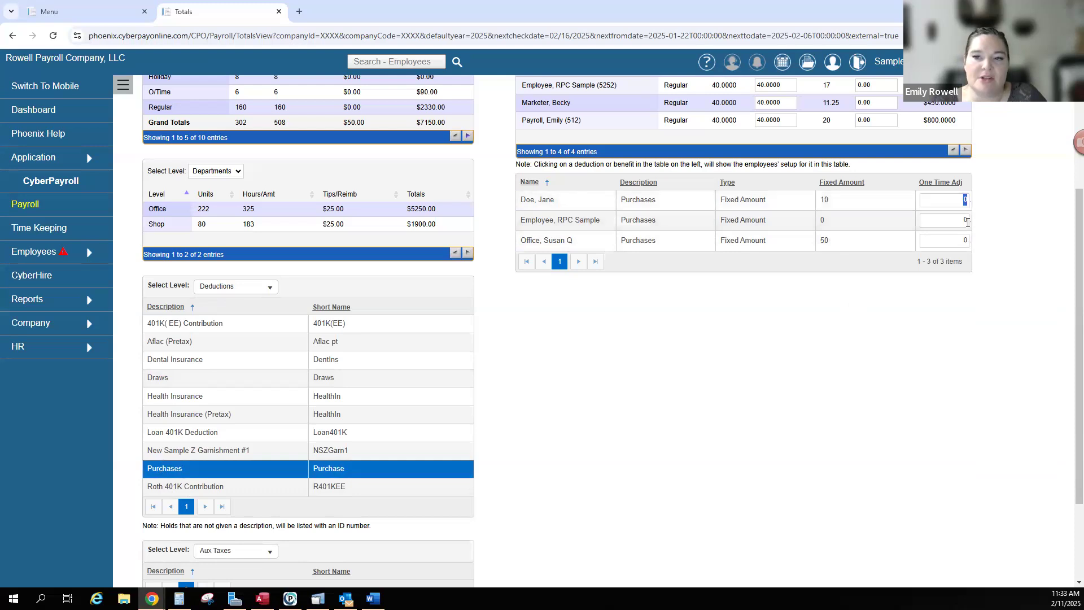
{"action": "scroll", "coordinate": [966, 240], "scroll_direction": "up", "scroll_amount": 2}
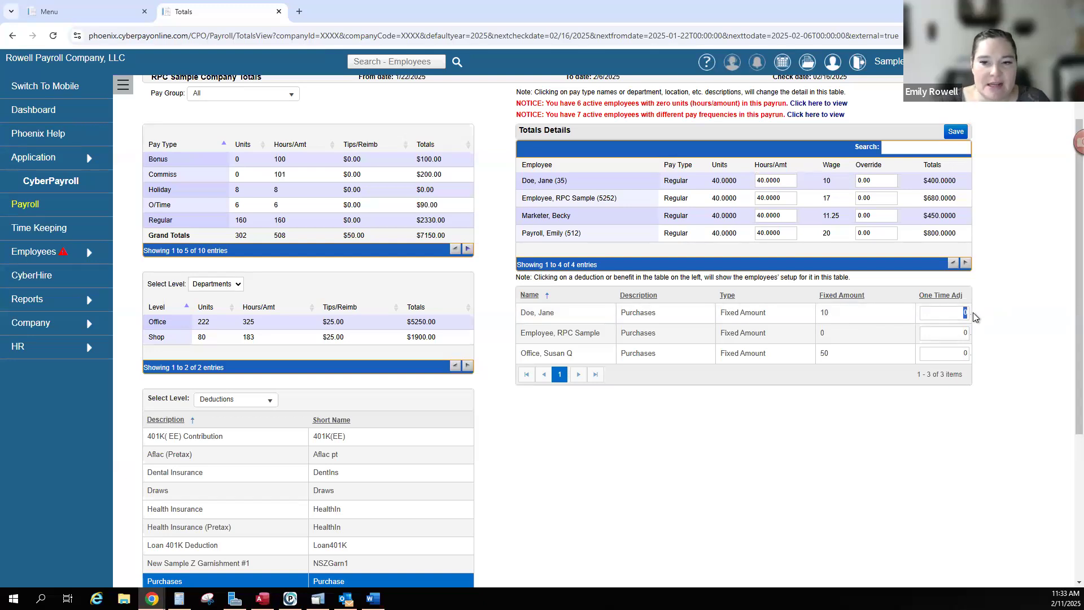
{"action": "type", "text": "40"}
- Set the One Time Adj to 50 for the RPC sample employee's Purchases deduction and save the totals changes
{"action": "left_click", "coordinate": [934, 332]}
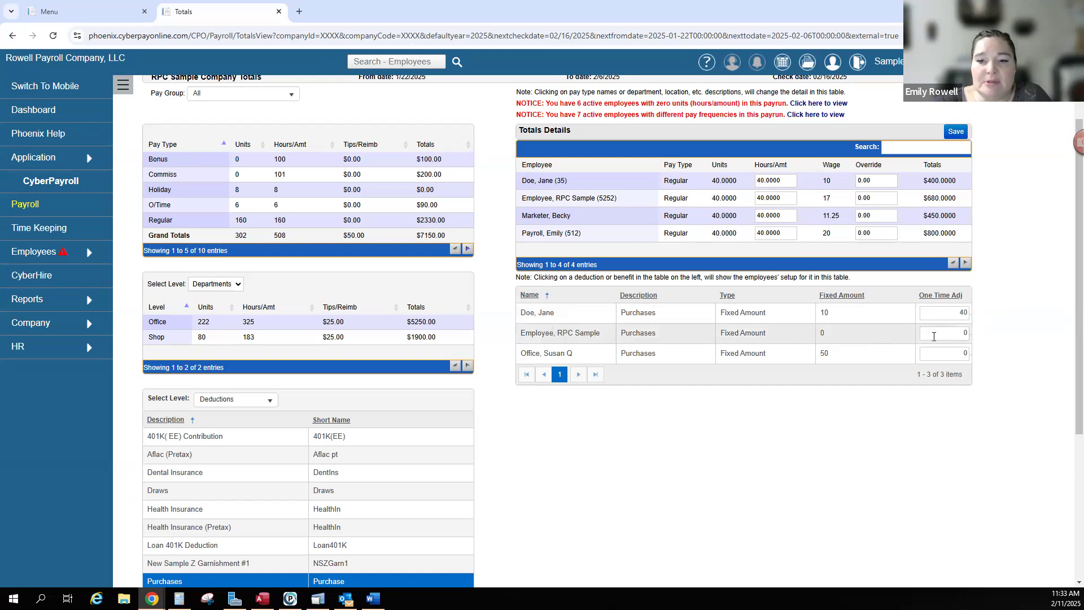
{"action": "left_click_drag", "start_coordinate": [961, 333], "coordinate": [980, 337]}
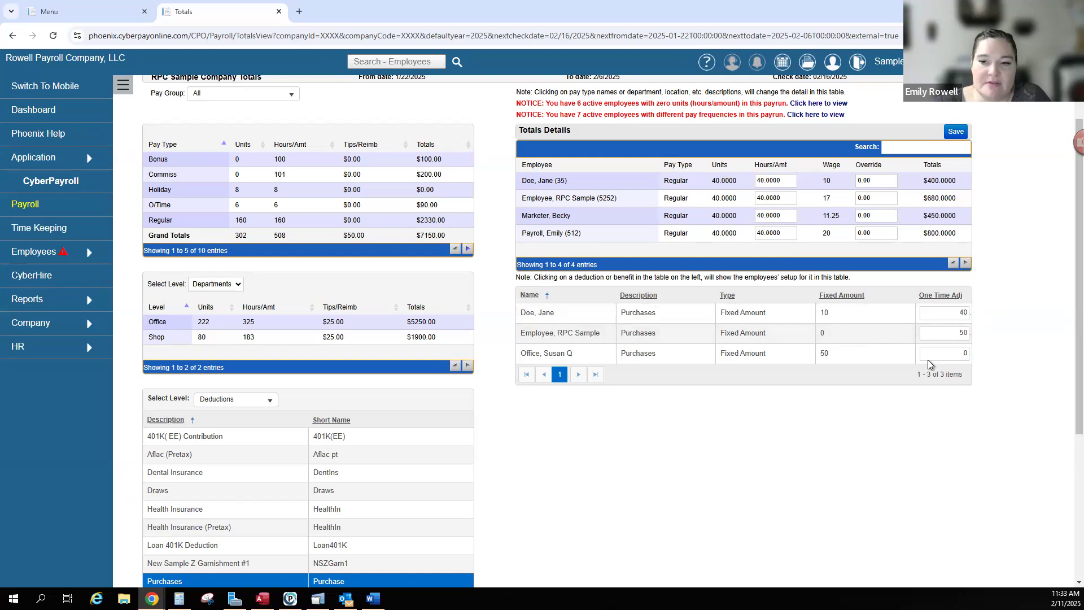
{"action": "left_click", "coordinate": [943, 355]}
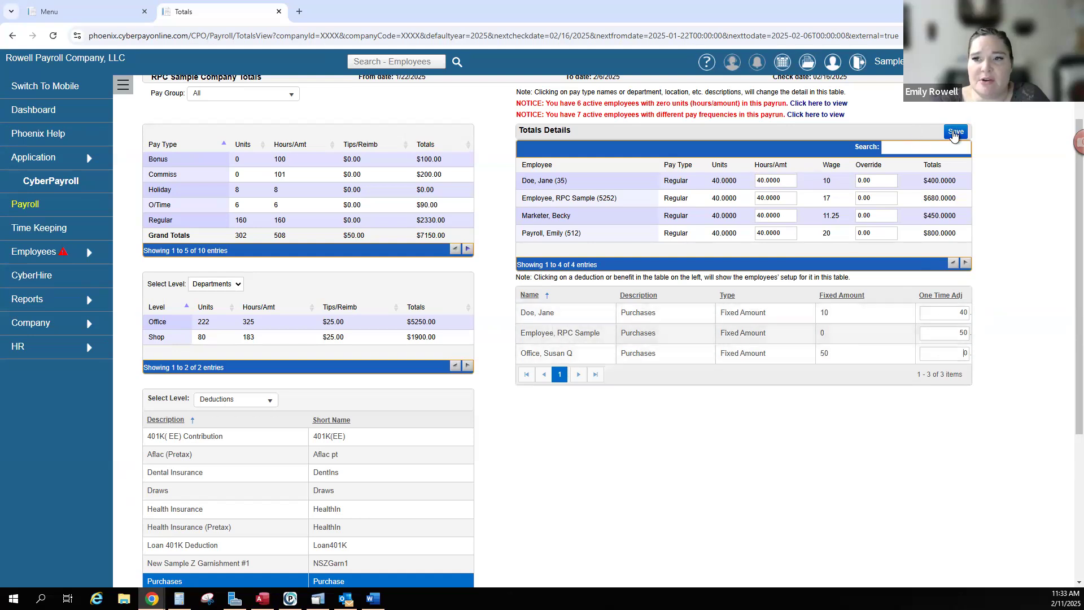
{"action": "left_click", "coordinate": [955, 133]}
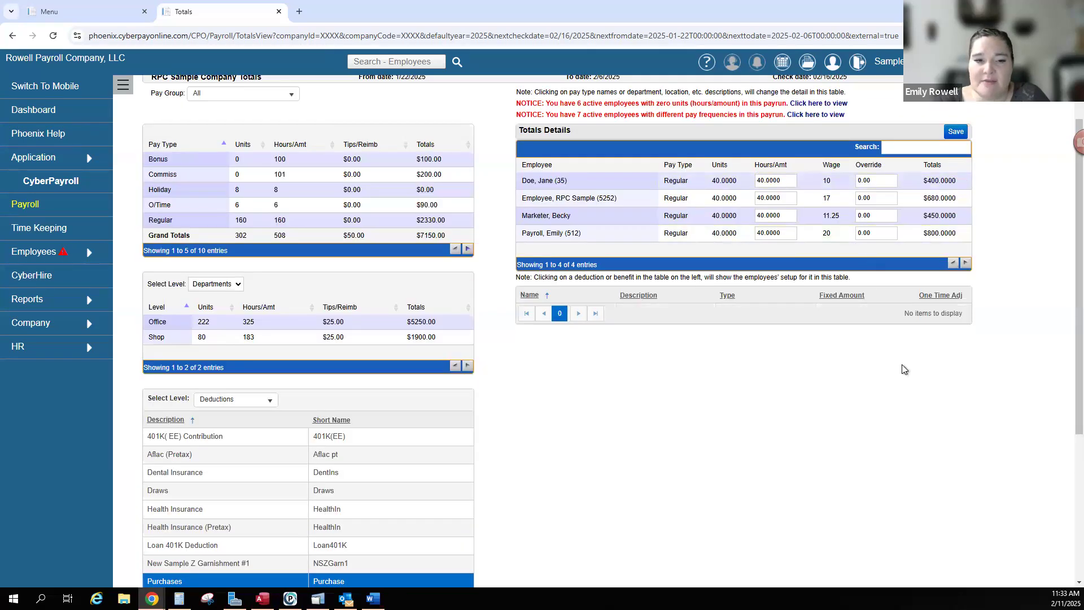
- Submit the RPC Sample Company payroll as a preview and confirm the submission
{"action": "scroll", "coordinate": [903, 369], "scroll_direction": "up", "scroll_amount": 1}
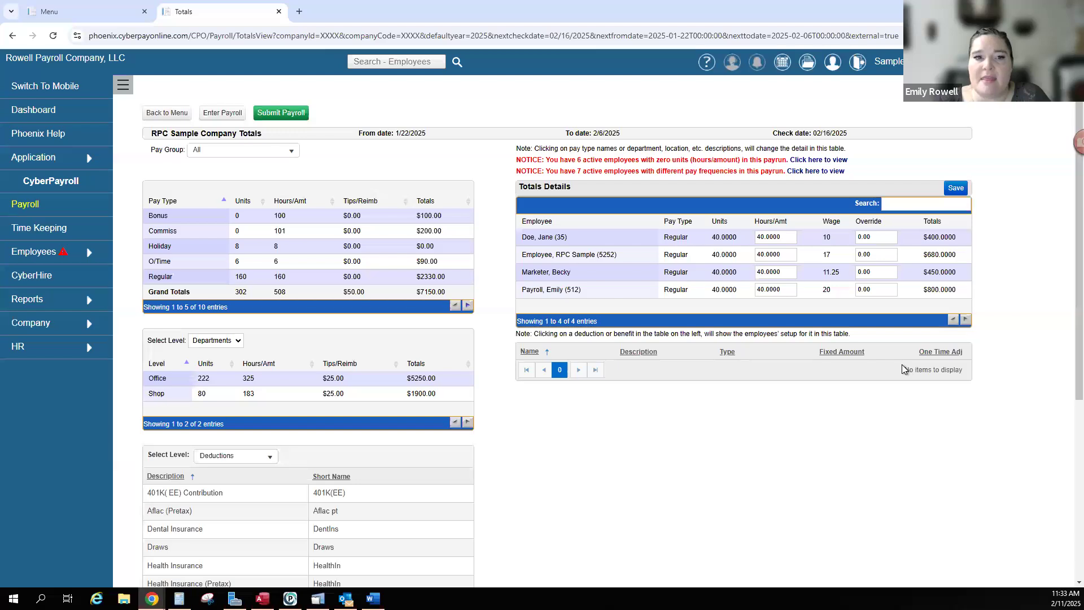
{"action": "left_click", "coordinate": [269, 115]}
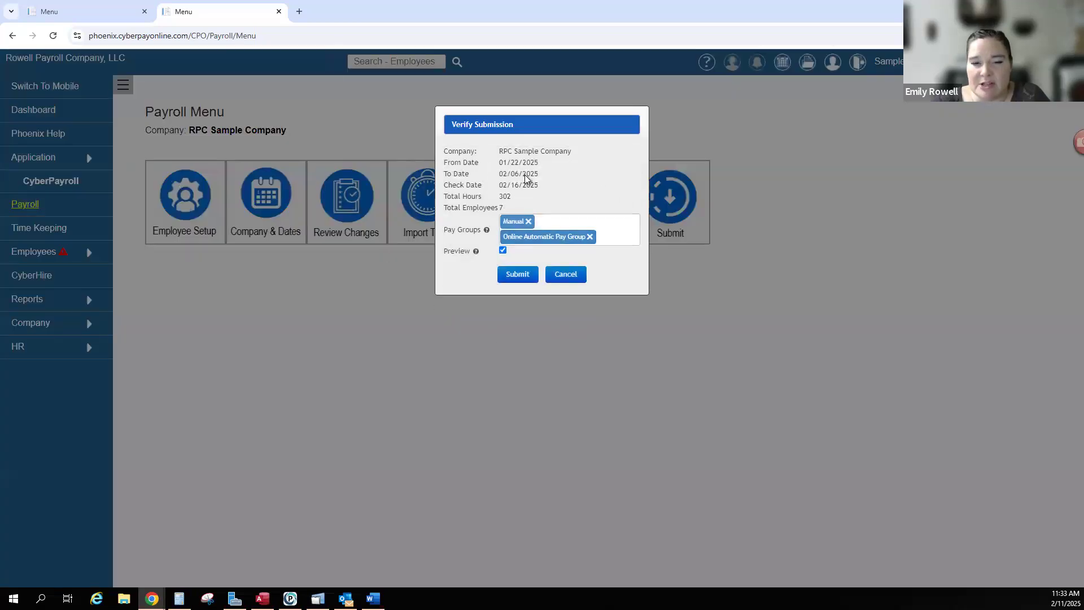
{"action": "left_click", "coordinate": [517, 277]}
{"action": "left_click_drag", "start_coordinate": [410, 318], "coordinate": [618, 316]}
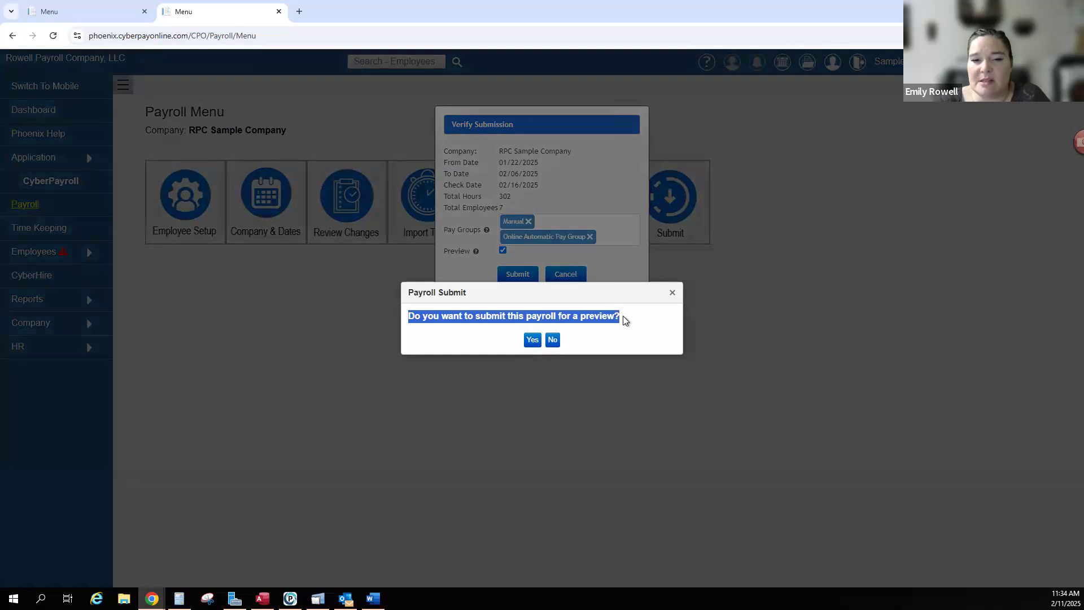
{"action": "left_click", "coordinate": [532, 339]}
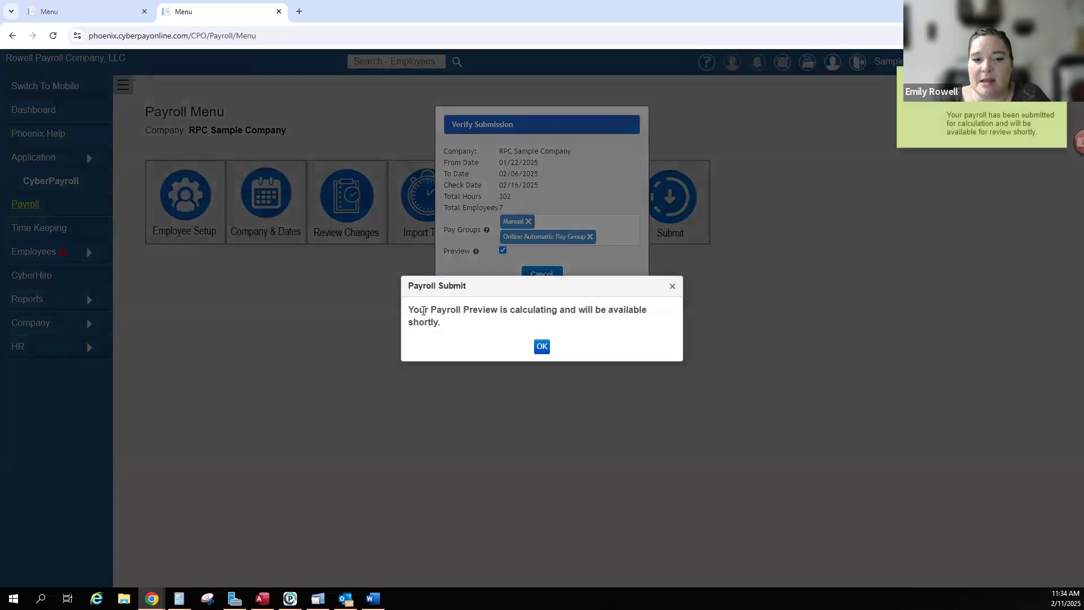
{"action": "left_click_drag", "start_coordinate": [422, 310], "coordinate": [640, 310]}
{"action": "left_click", "coordinate": [543, 346]}
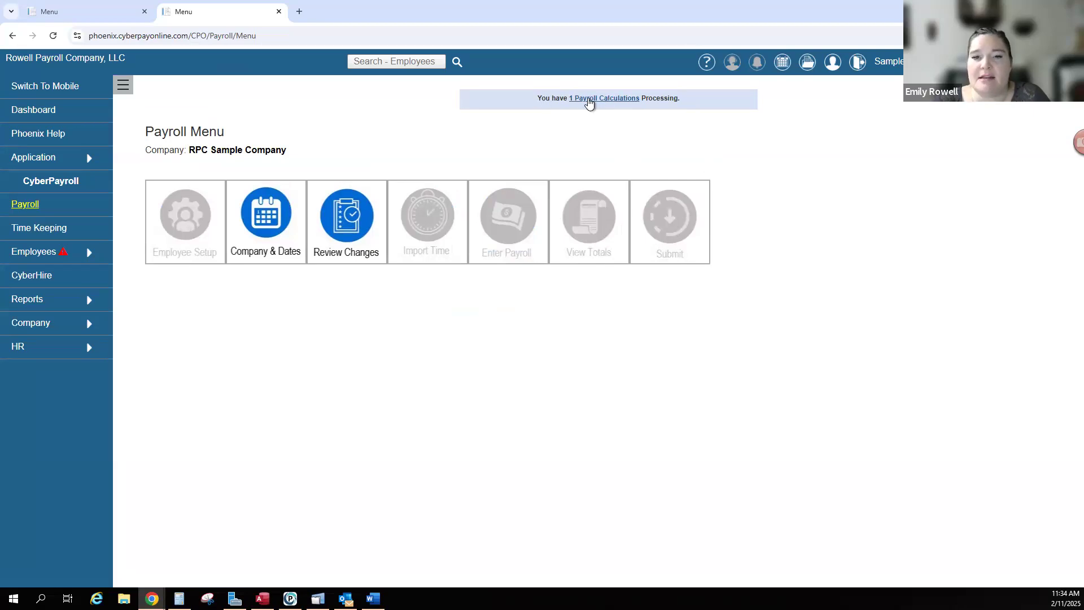
- Open the processing payroll calculations from the notice and switch to the list of calculations pending approval
{"action": "left_click_drag", "start_coordinate": [681, 99], "coordinate": [539, 99]}
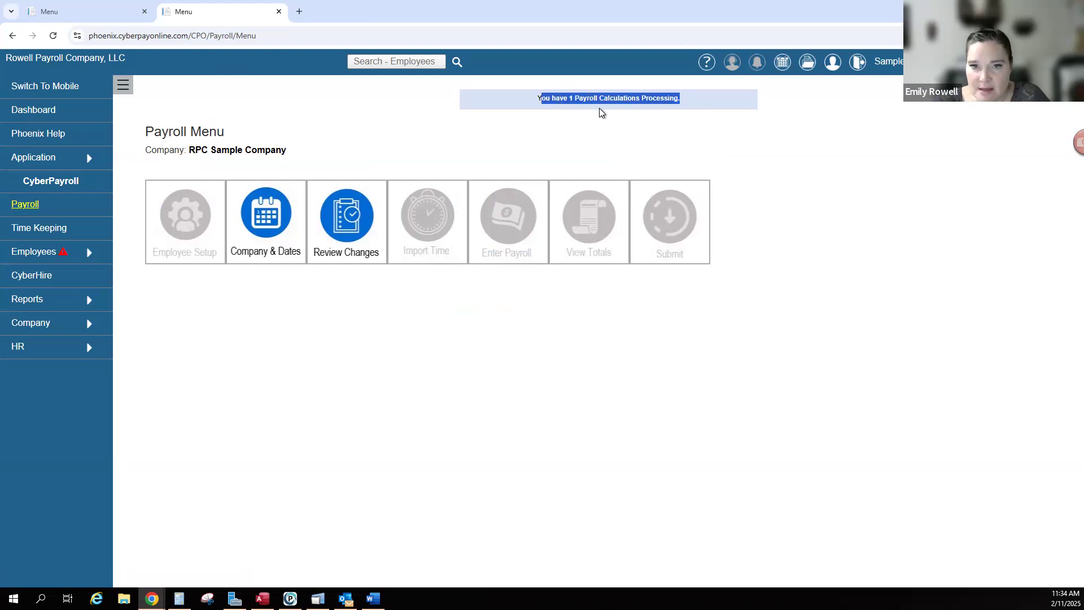
{"action": "left_click", "coordinate": [713, 106]}
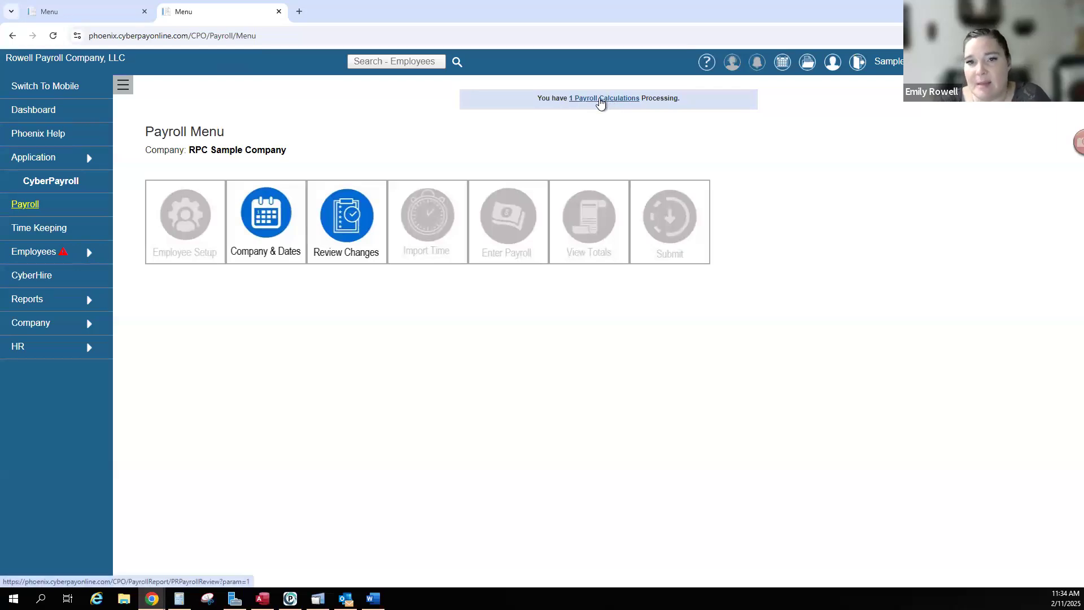
{"action": "left_click", "coordinate": [600, 100]}
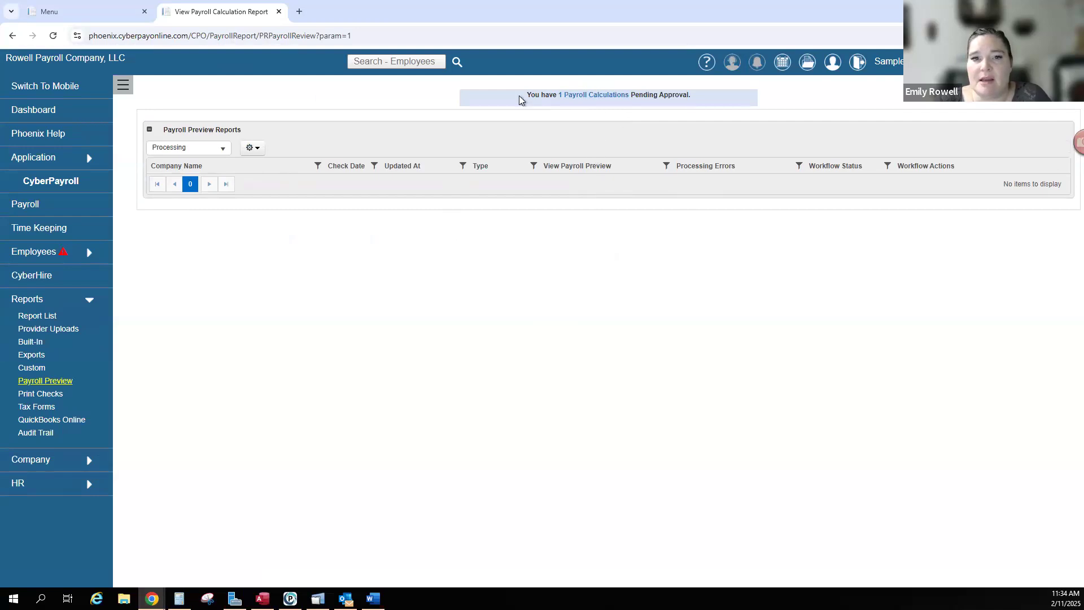
{"action": "left_click_drag", "start_coordinate": [526, 95], "coordinate": [725, 107]}
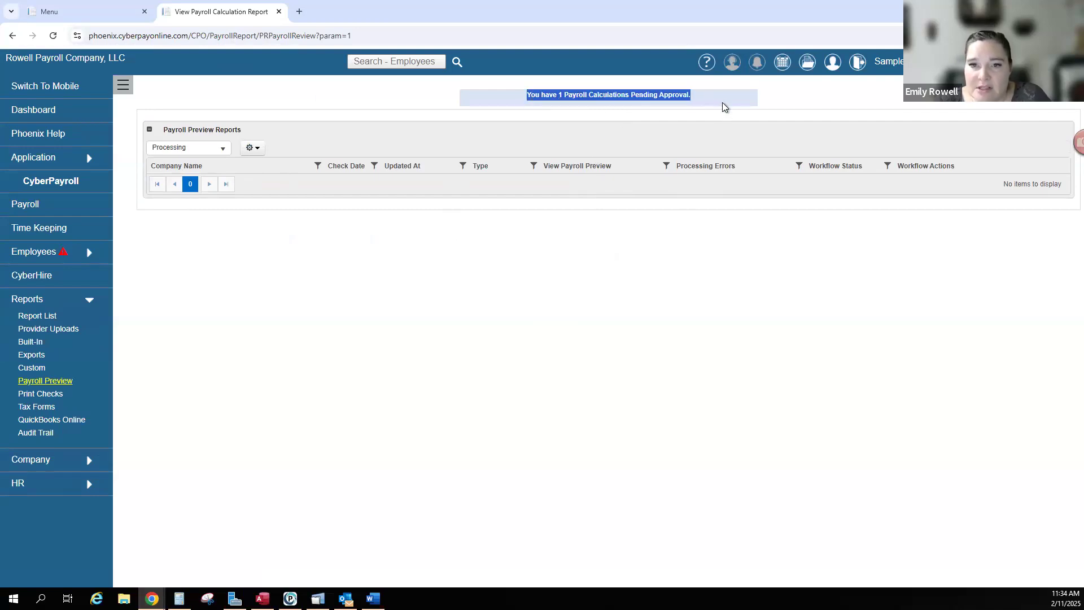
{"action": "left_click", "coordinate": [721, 103]}
{"action": "left_click", "coordinate": [594, 101]}
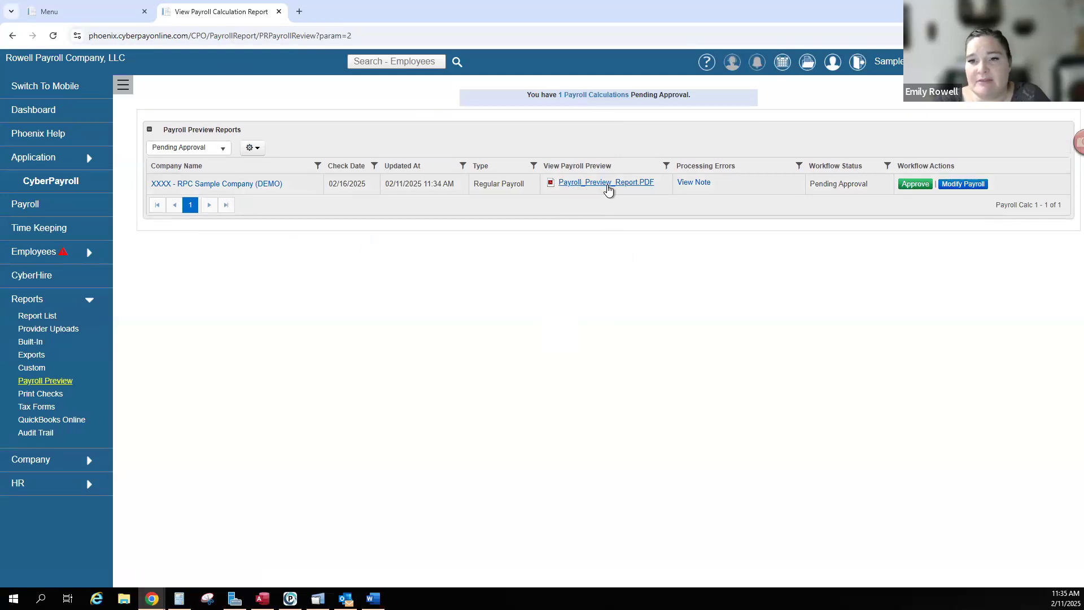
- Download the Payroll_Preview_Report PDF for the RPC Sample Company payroll and open it
{"action": "left_click_drag", "start_coordinate": [897, 166], "coordinate": [960, 167]}
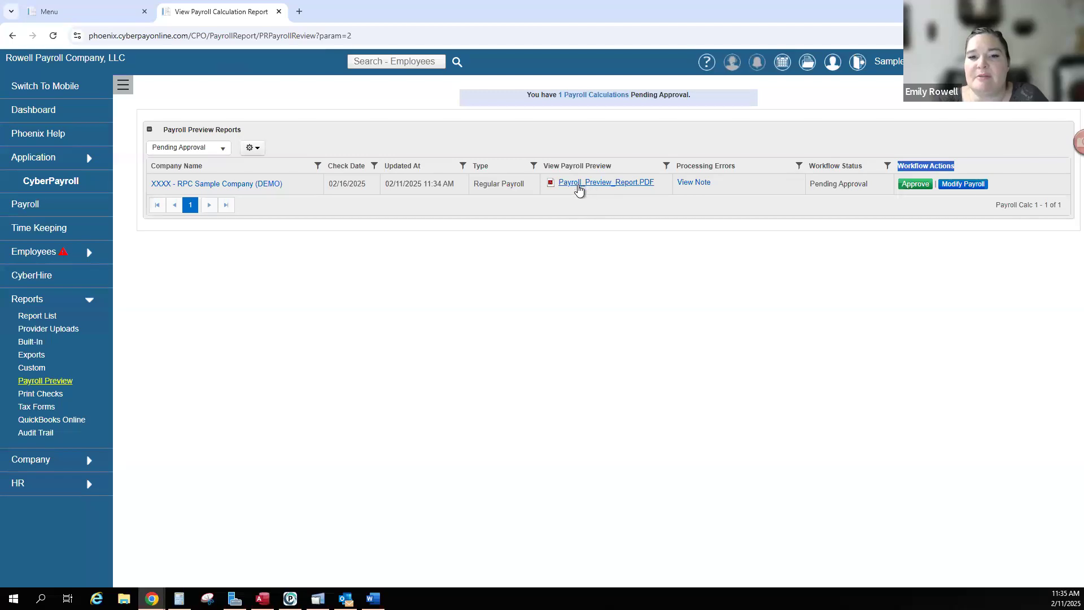
{"action": "left_click", "coordinate": [581, 185]}
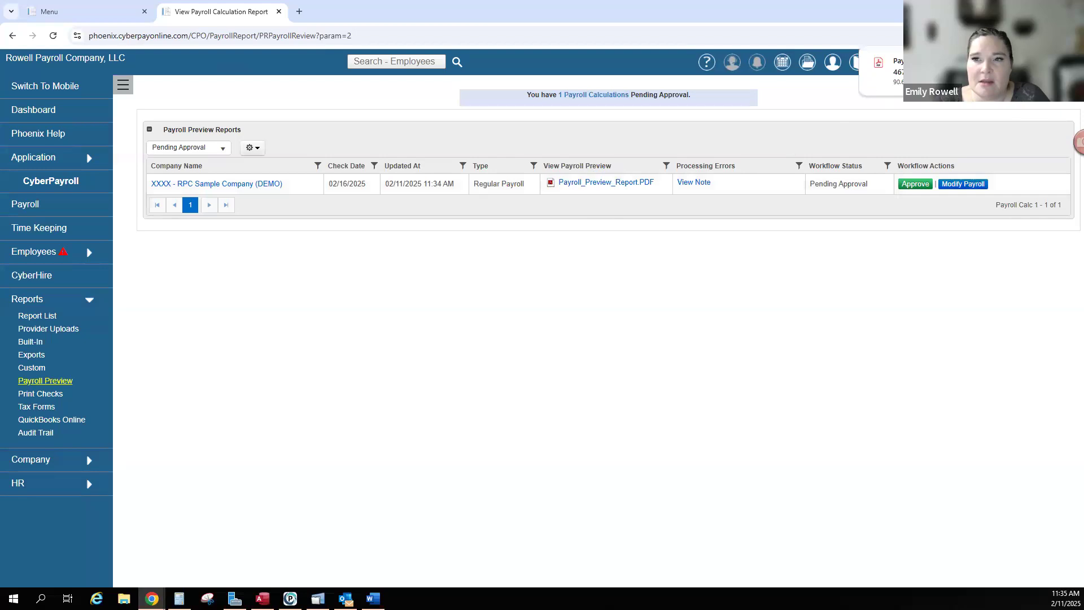
{"action": "left_click", "coordinate": [926, 74]}
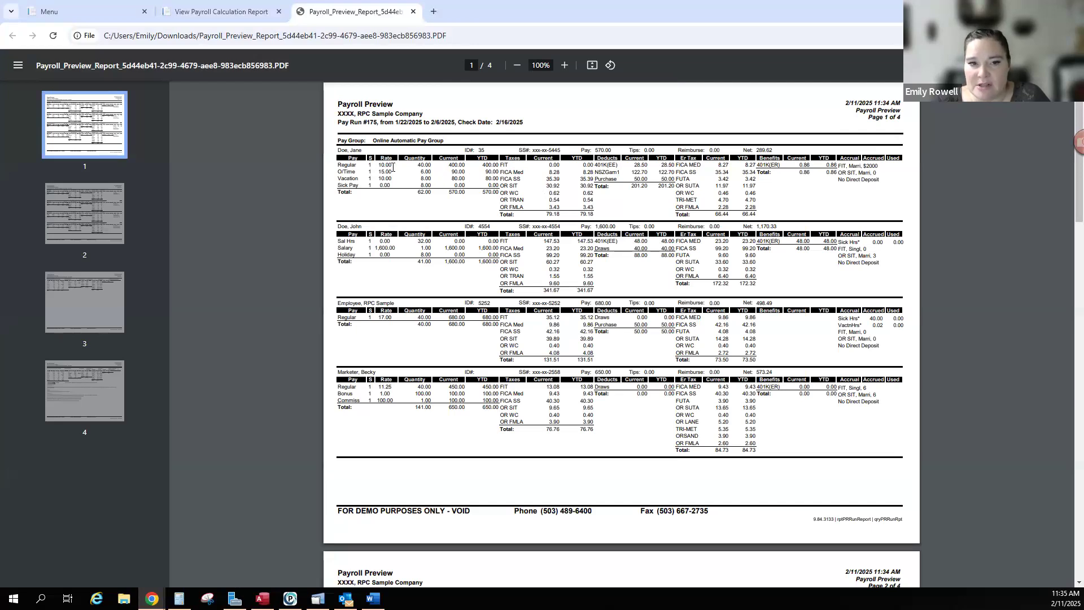
- Examine the first employee's pay lines, taxes, Purchase deduction and net pay on page 1 of the payroll preview
{"action": "mouse_move", "coordinate": [340, 149]}
{"action": "left_mouse_down"}
{"action": "mouse_move", "coordinate": [398, 161]}
{"action": "mouse_move", "coordinate": [359, 151]}
{"action": "left_mouse_up"}
{"action": "left_click", "coordinate": [342, 148]}
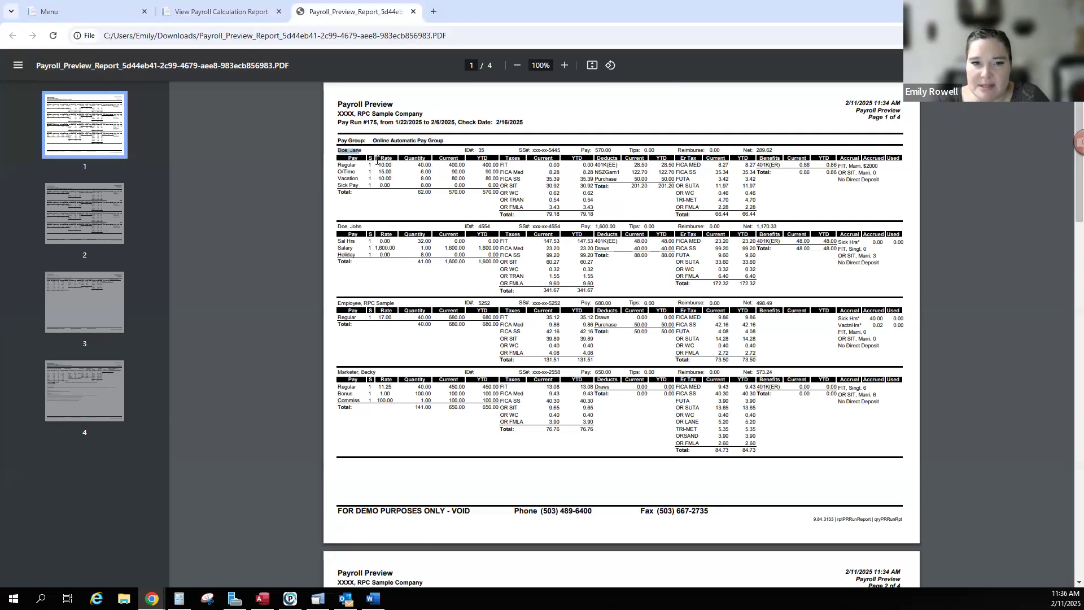
{"action": "left_click", "coordinate": [416, 166]}
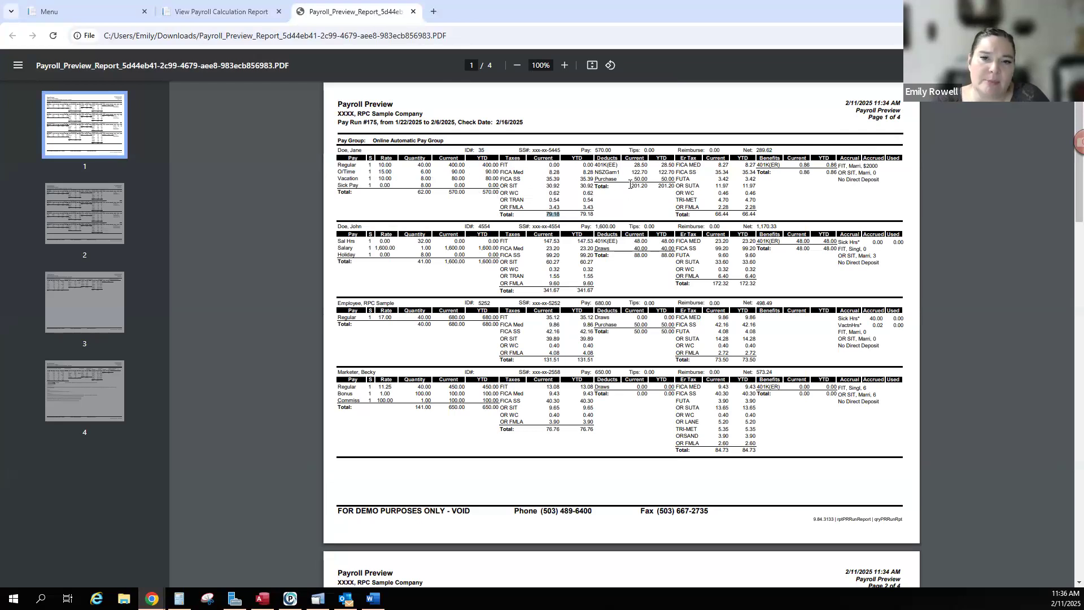
{"action": "left_click_drag", "start_coordinate": [630, 177], "coordinate": [648, 179]}
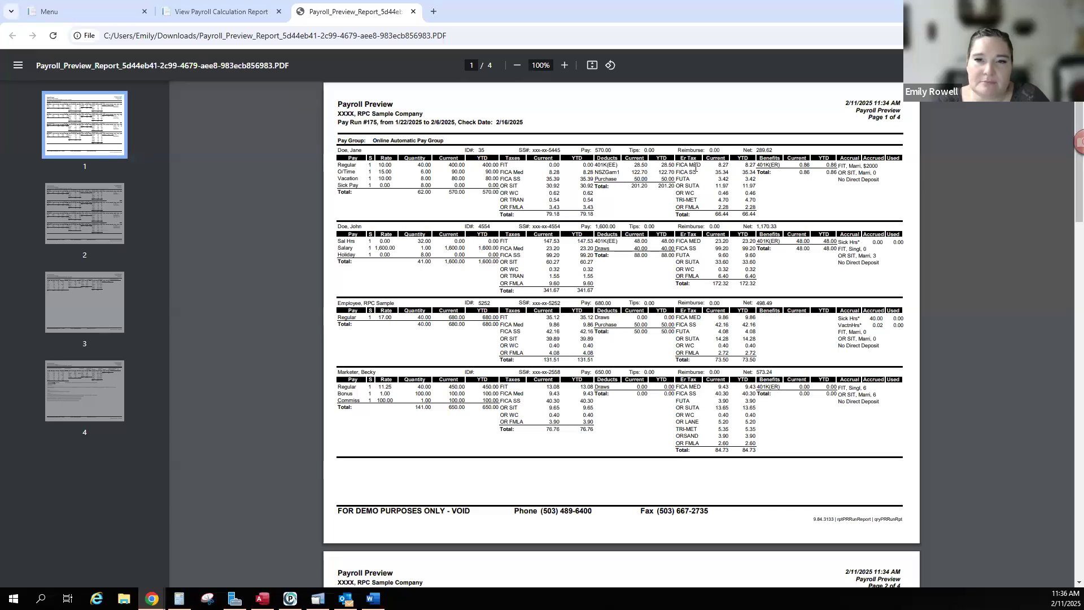
{"action": "left_click_drag", "start_coordinate": [338, 150], "coordinate": [369, 150]}
{"action": "left_click", "coordinate": [754, 151]}
{"action": "left_click_drag", "start_coordinate": [744, 151], "coordinate": [778, 150]}
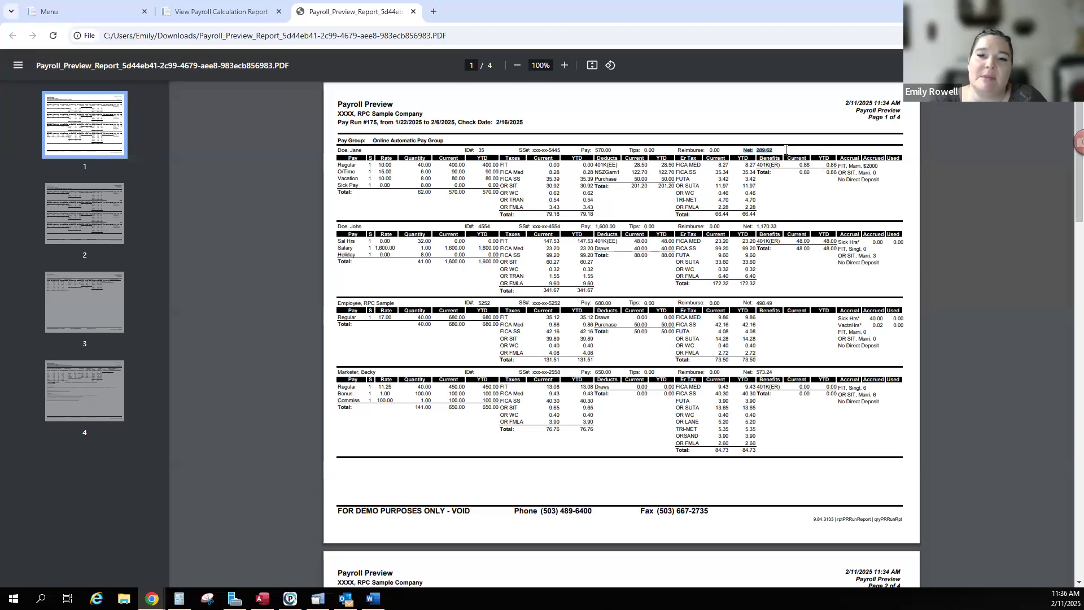
{"action": "left_click", "coordinate": [786, 150]}
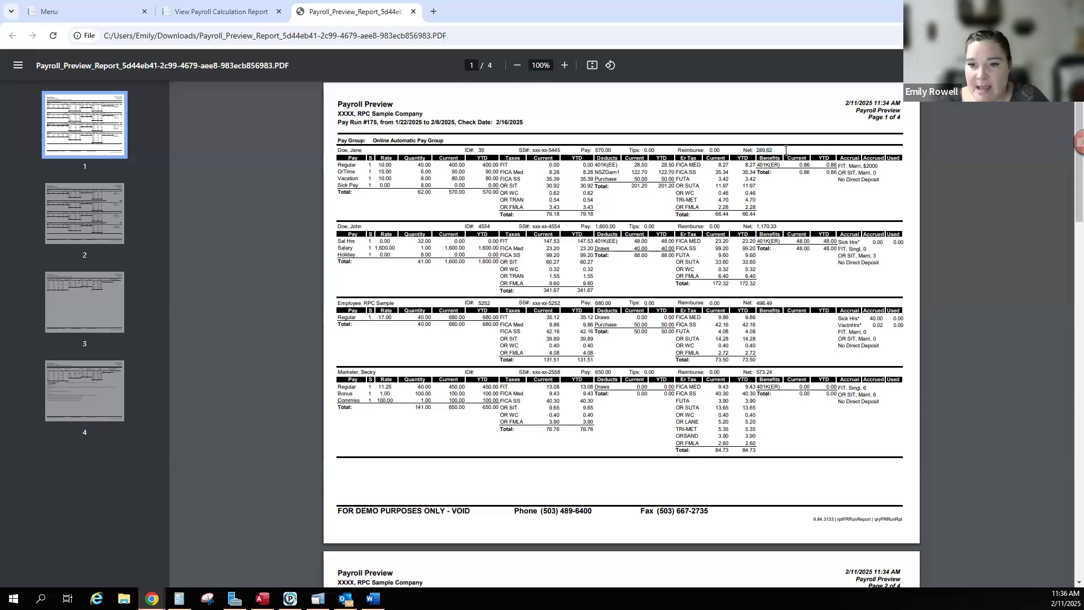
- Compare the employees' direct deposit details and net pay on pages 1 and 2 of the payroll preview
{"action": "left_click", "coordinate": [88, 210]}
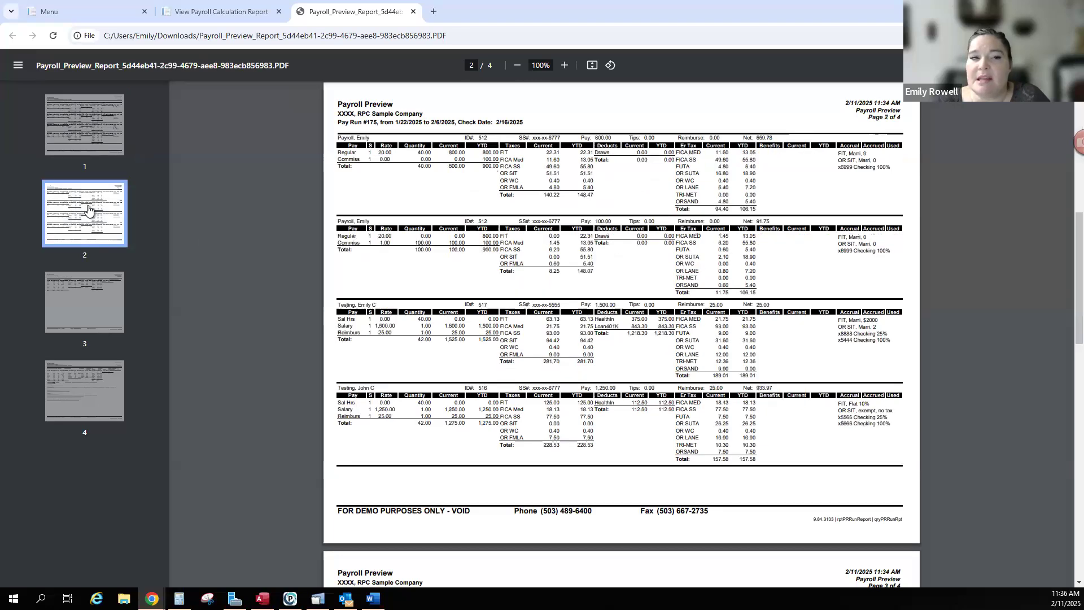
{"action": "left_click_drag", "start_coordinate": [894, 167], "coordinate": [836, 167]}
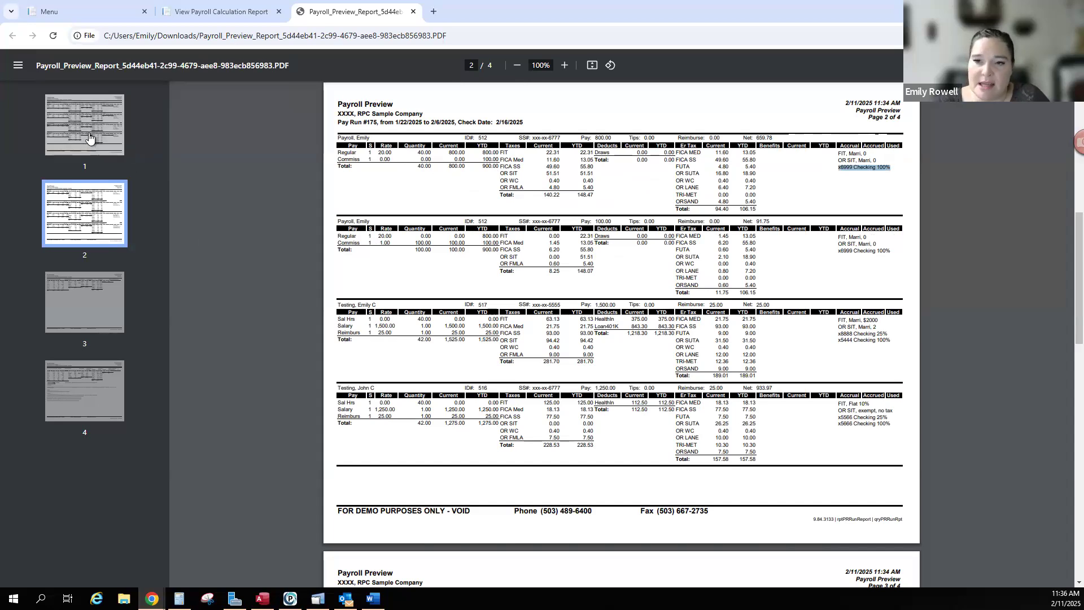
{"action": "left_click", "coordinate": [88, 138]}
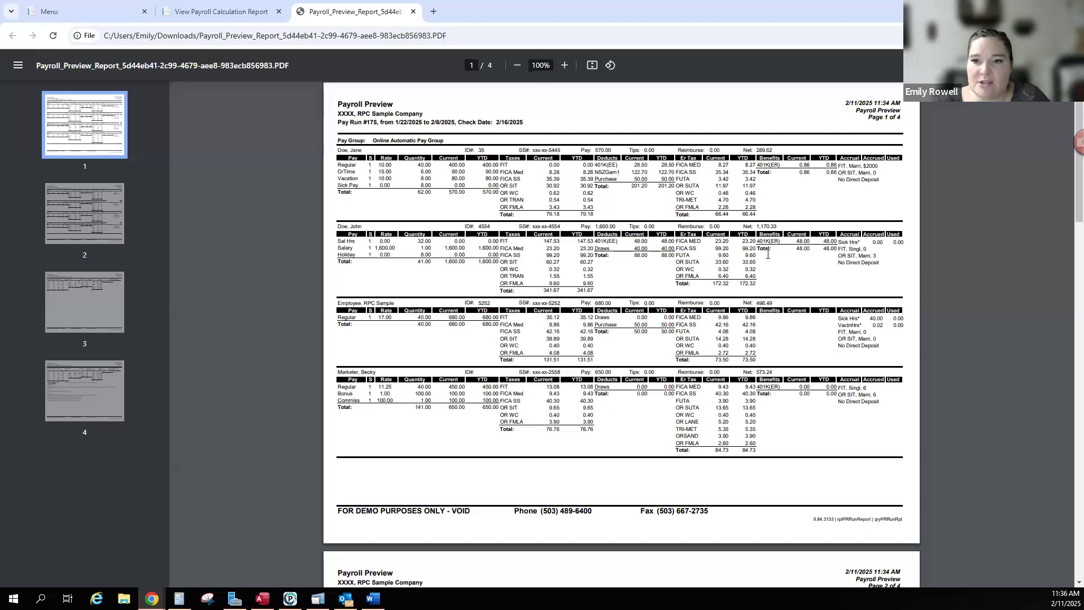
{"action": "left_click_drag", "start_coordinate": [881, 180], "coordinate": [841, 182]}
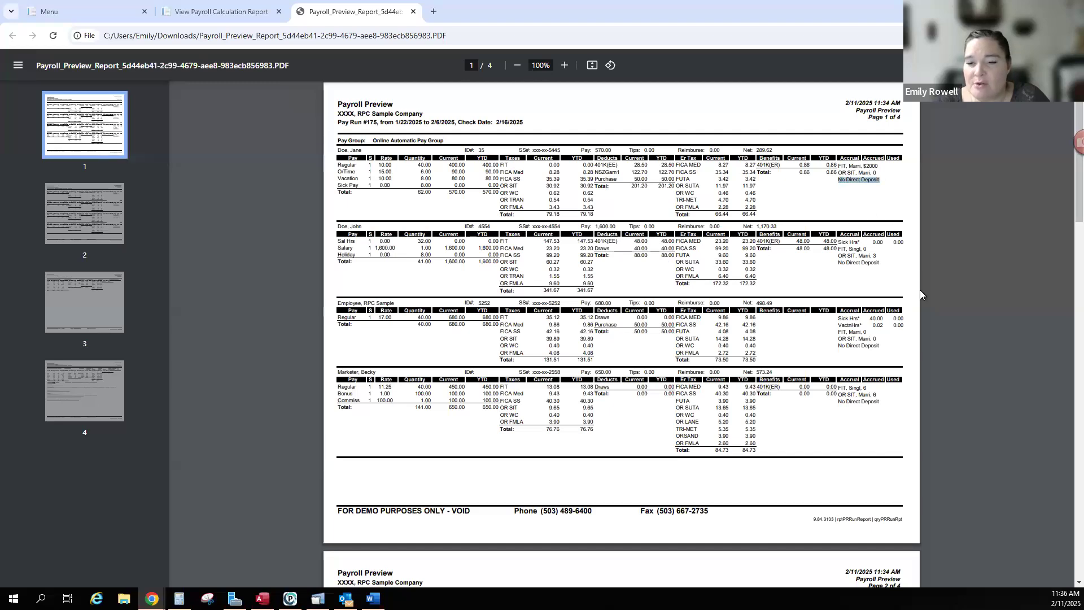
{"action": "left_click_drag", "start_coordinate": [880, 263], "coordinate": [834, 263]}
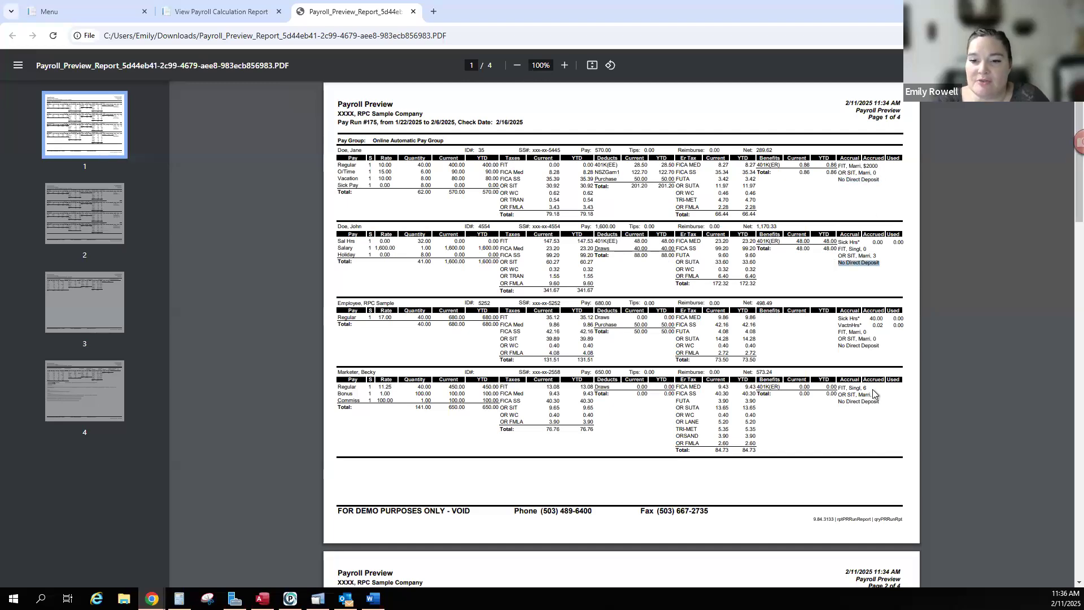
{"action": "left_click", "coordinate": [116, 196]}
{"action": "left_click_drag", "start_coordinate": [897, 169], "coordinate": [839, 169]}
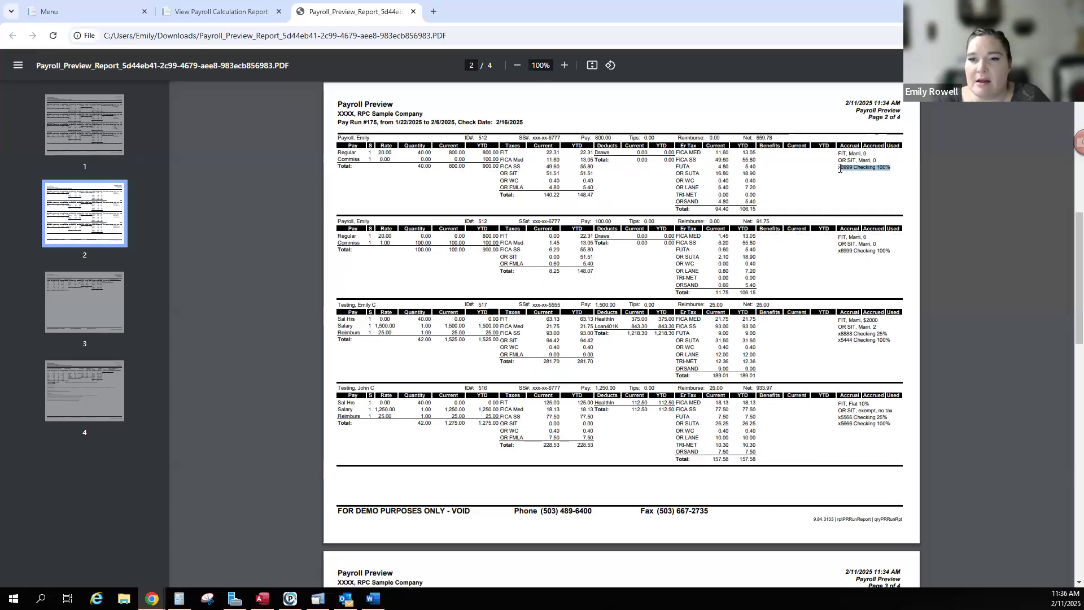
{"action": "left_click", "coordinate": [888, 252]}
{"action": "left_click_drag", "start_coordinate": [863, 421], "coordinate": [849, 413]}
{"action": "mouse_move", "coordinate": [835, 410]}
{"action": "left_mouse_down"}
{"action": "mouse_move", "coordinate": [894, 411]}
{"action": "mouse_move", "coordinate": [839, 404]}
{"action": "left_mouse_up"}
{"action": "left_click", "coordinate": [781, 389]}
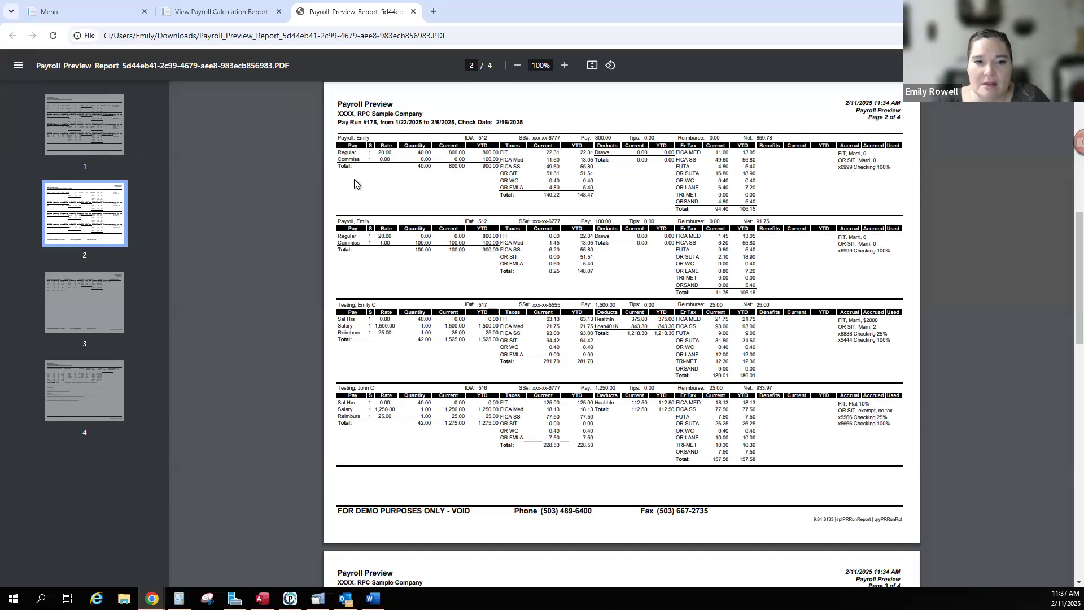
- Close the payroll preview, send the pending RPC Sample Company payroll back for modification without a comment, and reopen payroll entry
{"action": "left_click", "coordinate": [413, 12]}
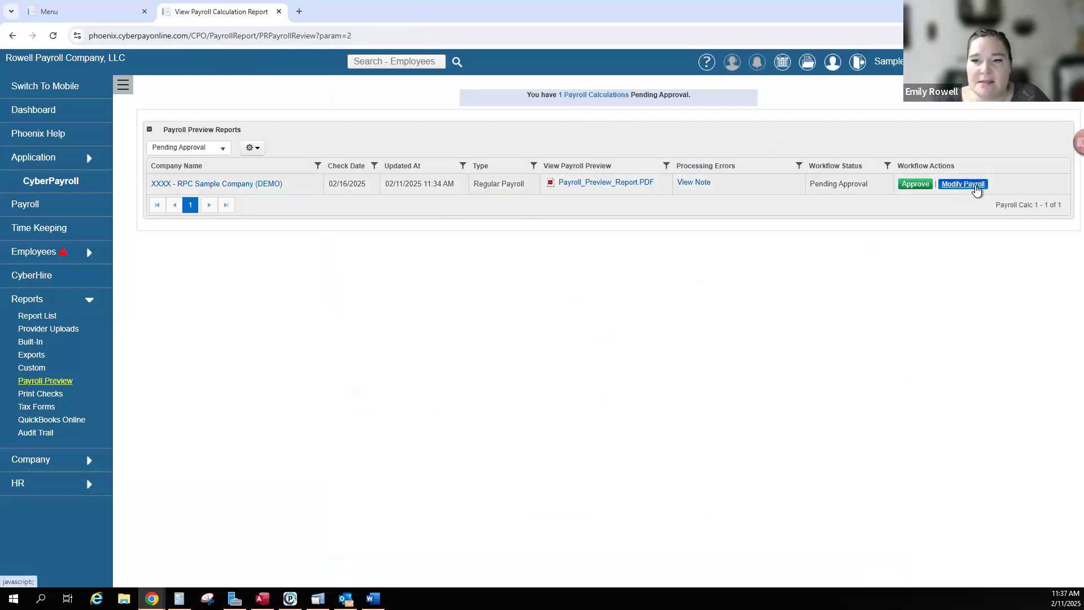
{"action": "left_click", "coordinate": [975, 187]}
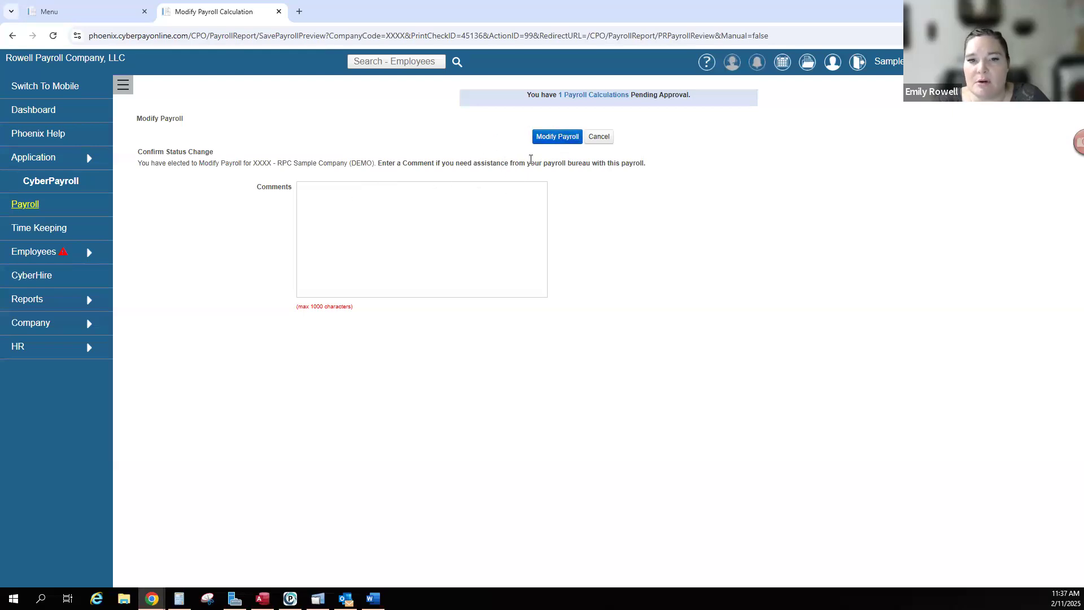
{"action": "left_click", "coordinate": [554, 141]}
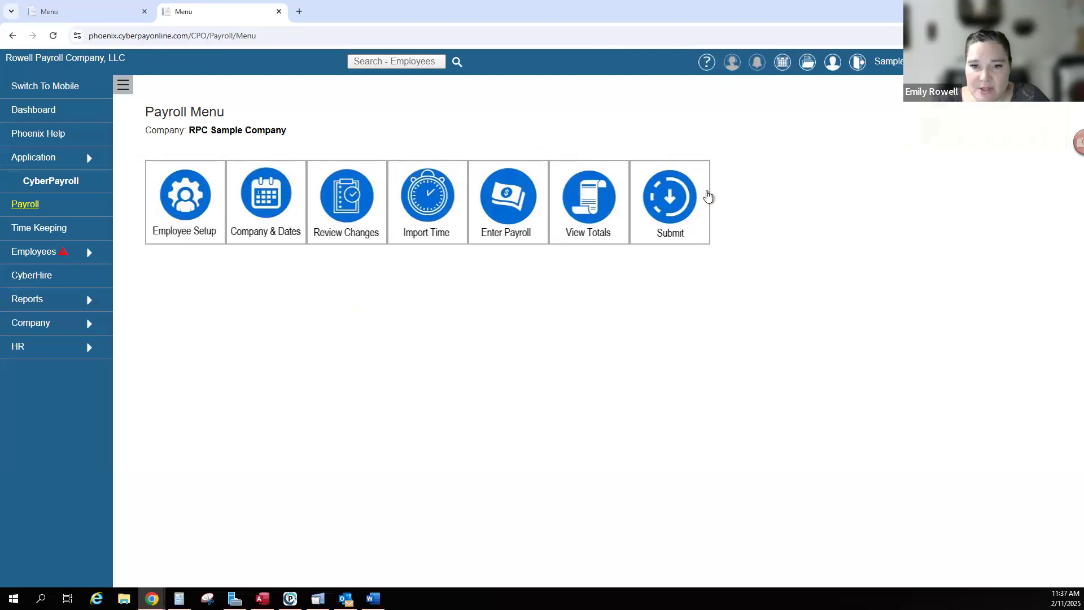
{"action": "left_click", "coordinate": [503, 201]}
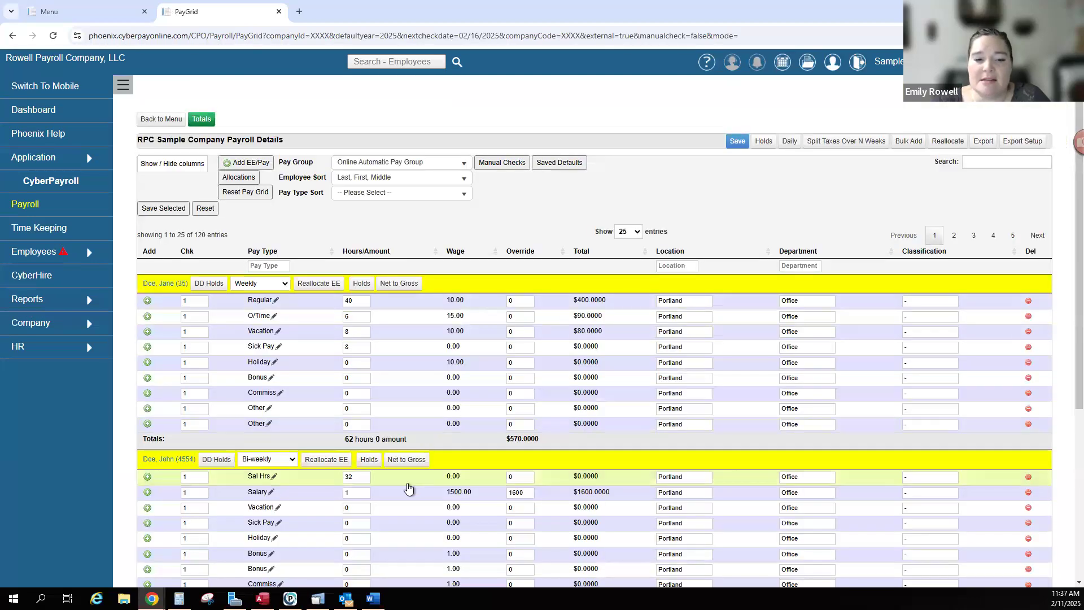
- Enter 2 overtime hours and a Bonus amount of 100 with an override of 1 for the RPC Sample employee
{"action": "scroll", "coordinate": [409, 487], "scroll_direction": "down", "scroll_amount": 4}
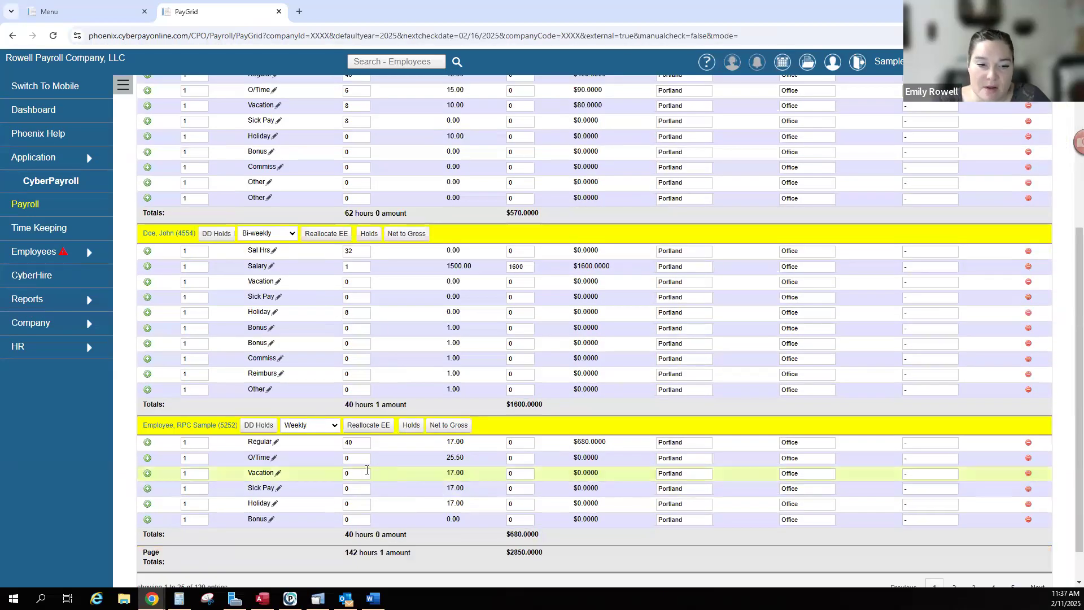
{"action": "left_click", "coordinate": [359, 458]}
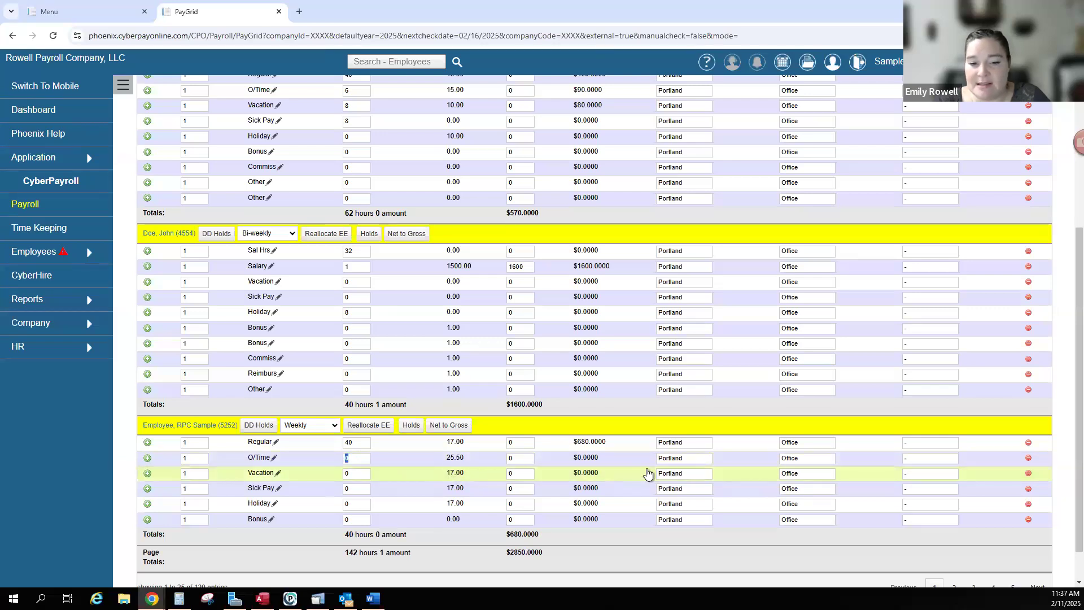
{"action": "type", "text": "2"}
{"action": "left_click", "coordinate": [365, 502]}
{"action": "left_click", "coordinate": [346, 519]}
{"action": "type", "text": "100"}
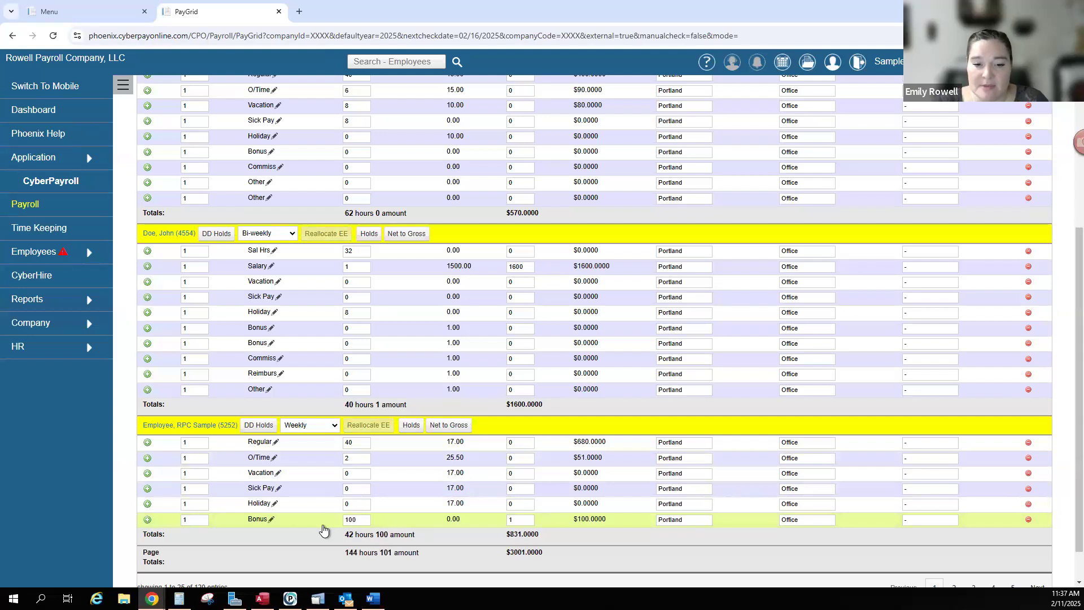
- Assign the RPC Sample employee's Bonus line to check 2 and save the pay grid
{"action": "type", "text": "2"}
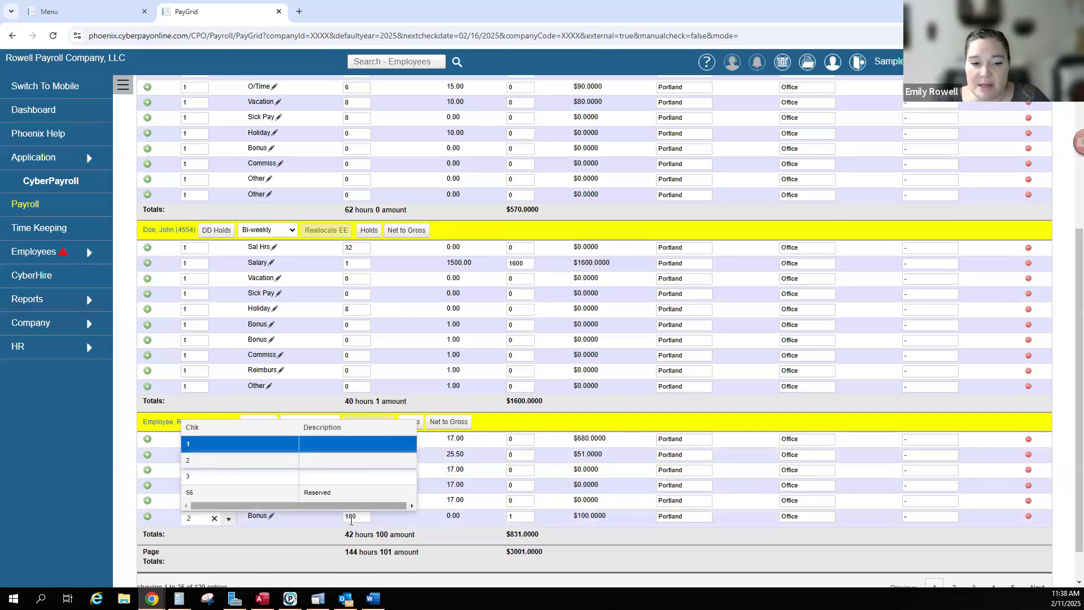
{"action": "left_click", "coordinate": [229, 459]}
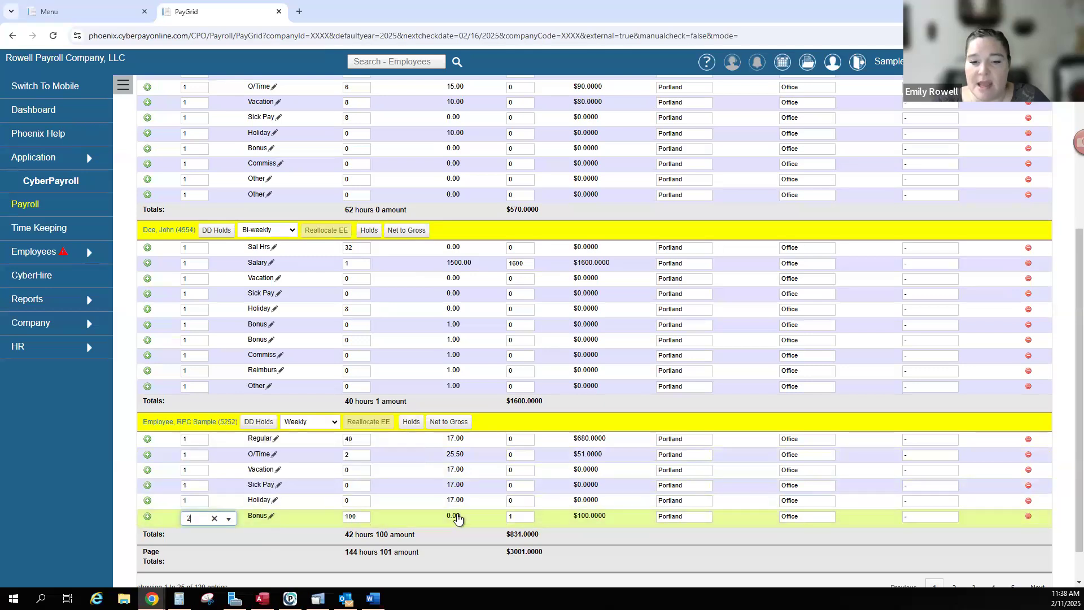
{"action": "scroll", "coordinate": [458, 517], "scroll_direction": "up", "scroll_amount": 5}
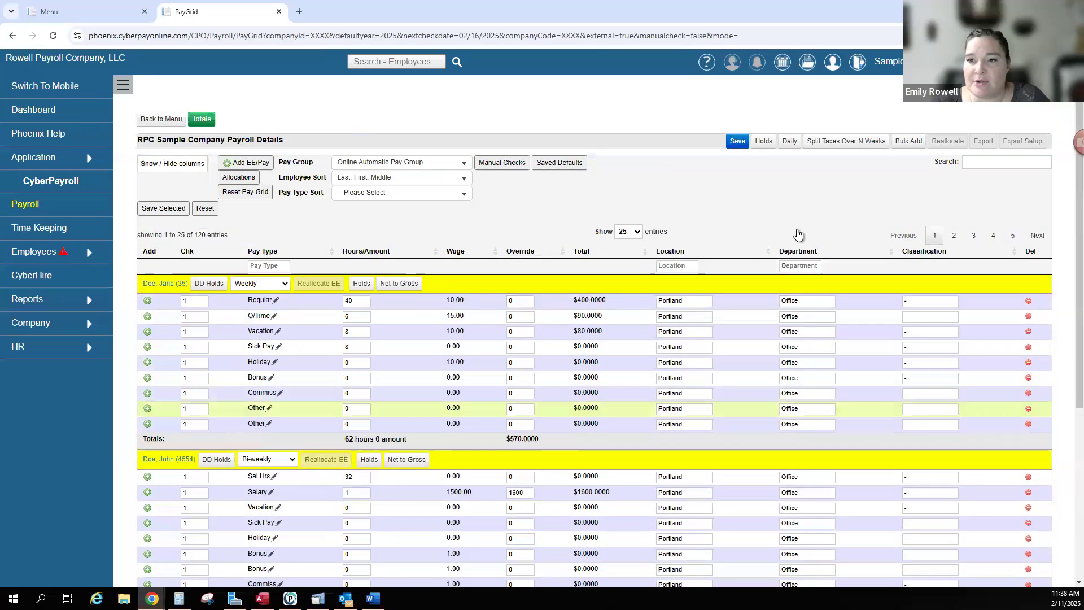
{"action": "left_click", "coordinate": [740, 146]}
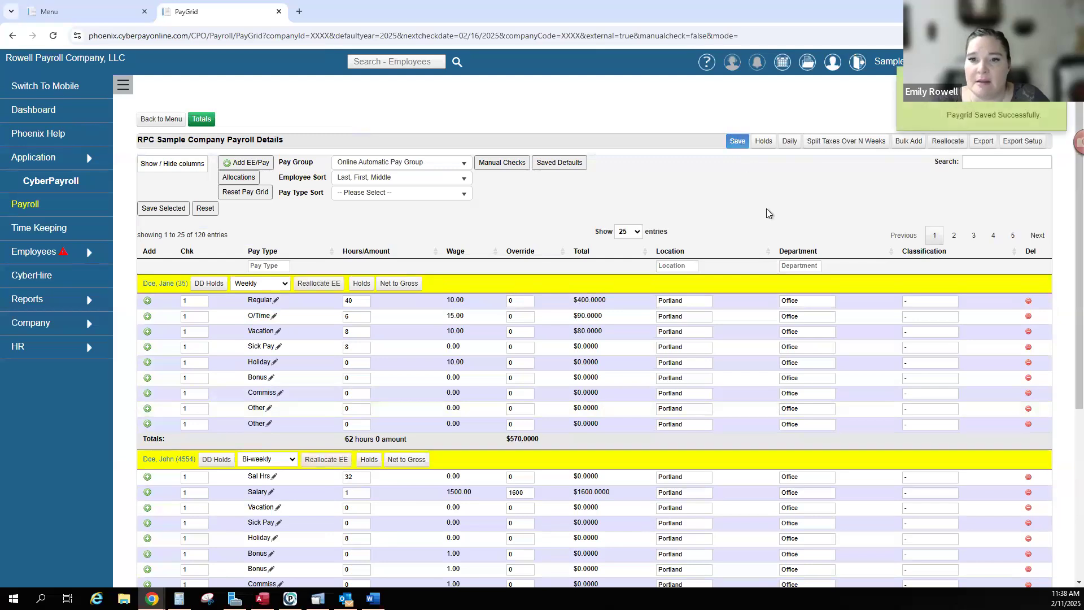
- Open the payroll totals and submit the Manual and Online Automatic Pay Group payroll for a preview
{"action": "left_click", "coordinate": [203, 119]}
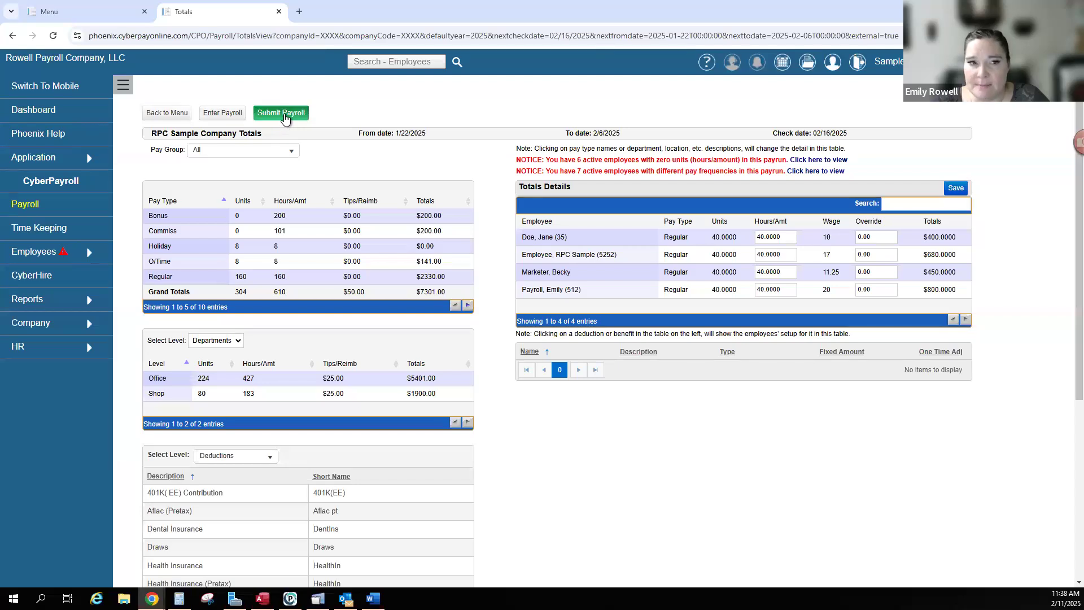
{"action": "left_click", "coordinate": [283, 114]}
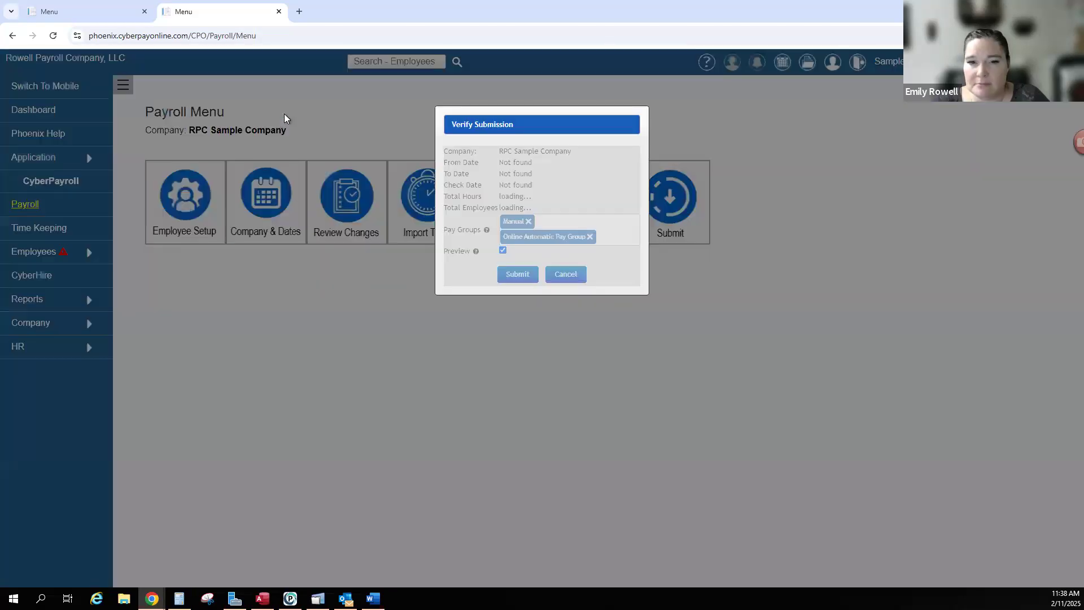
{"action": "left_click", "coordinate": [516, 276]}
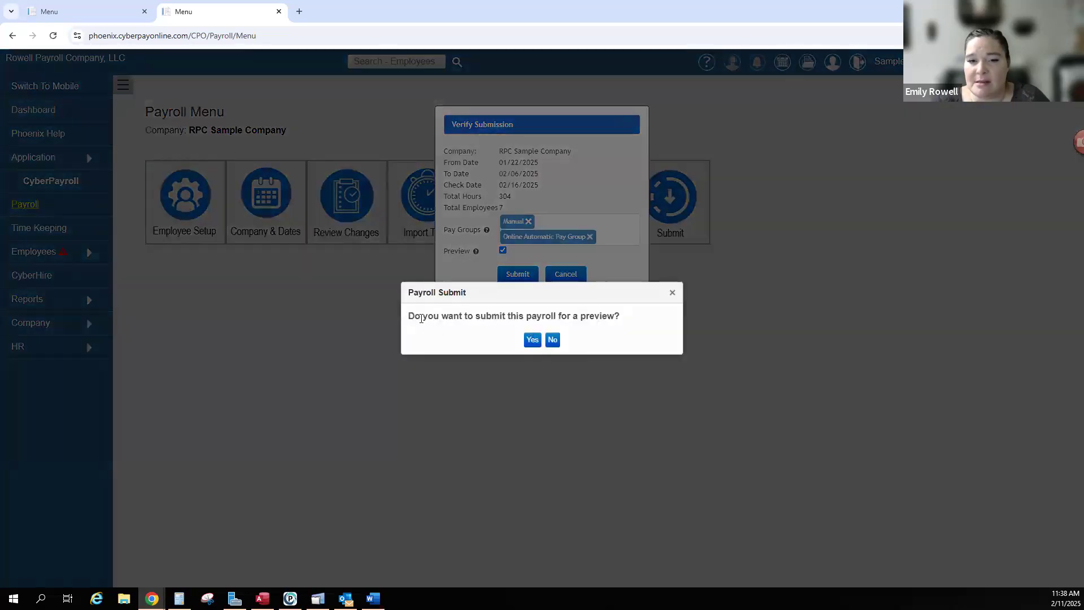
{"action": "left_click_drag", "start_coordinate": [421, 319], "coordinate": [542, 331]}
{"action": "left_click", "coordinate": [534, 341]}
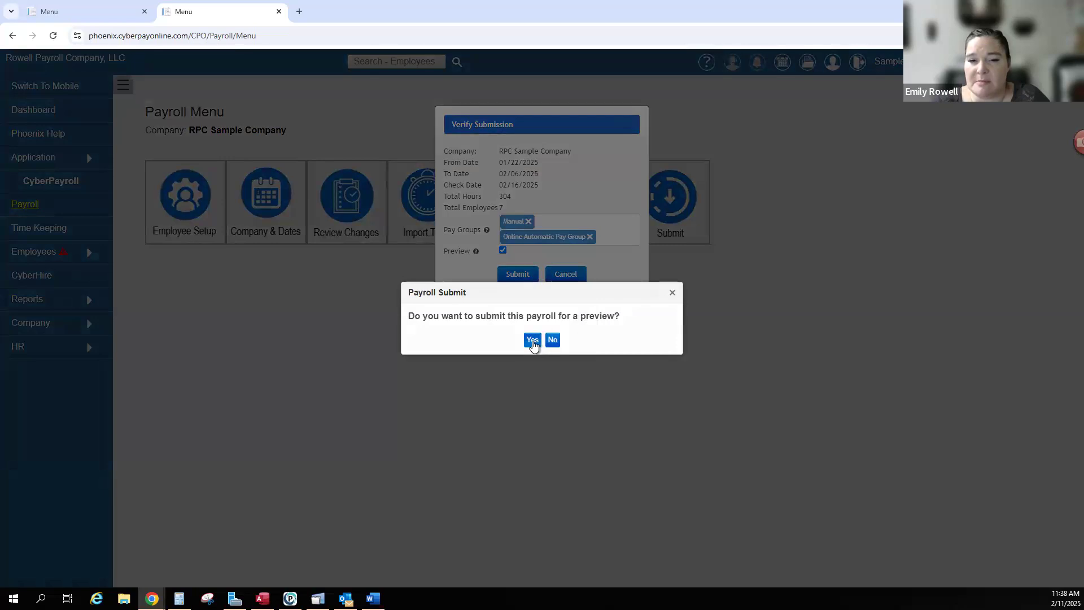
{"action": "left_click", "coordinate": [532, 339]}
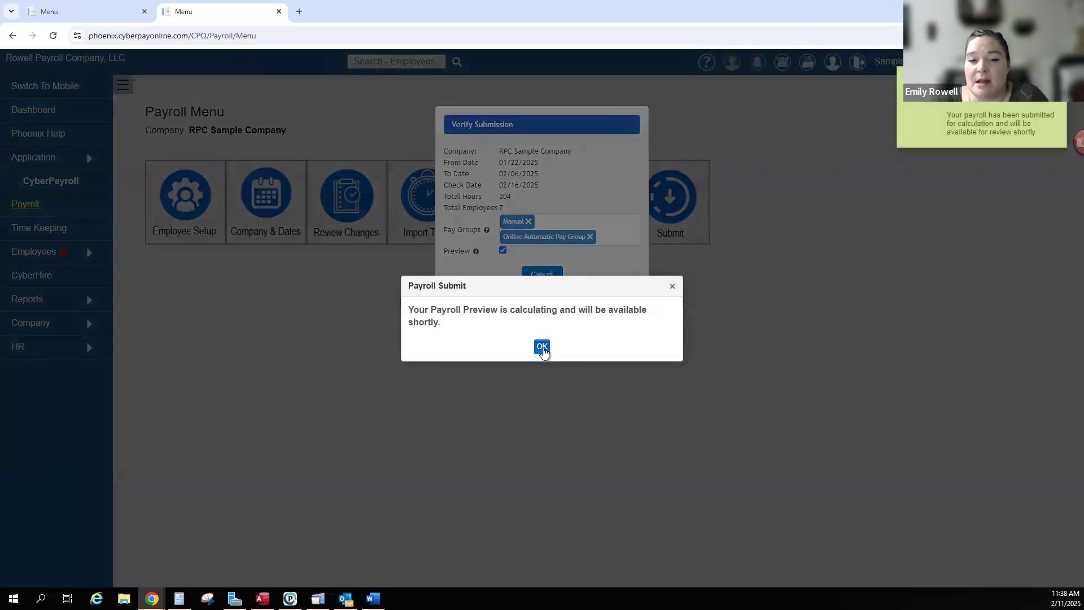
{"action": "left_click", "coordinate": [541, 347]}
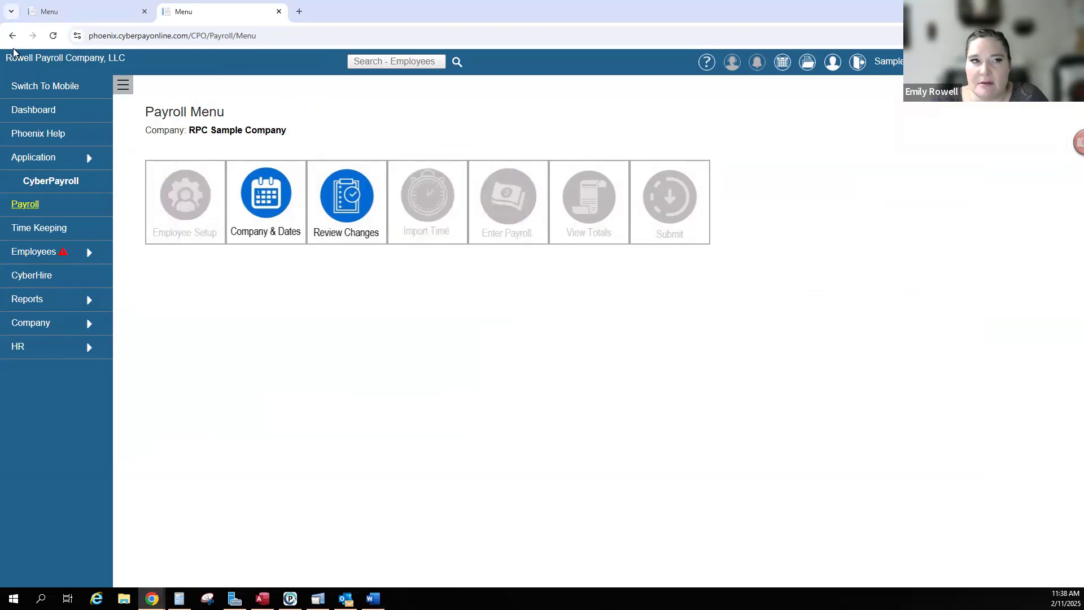
- Refresh the payroll page and open the processing payroll calculations from the notice
{"action": "left_click", "coordinate": [53, 38]}
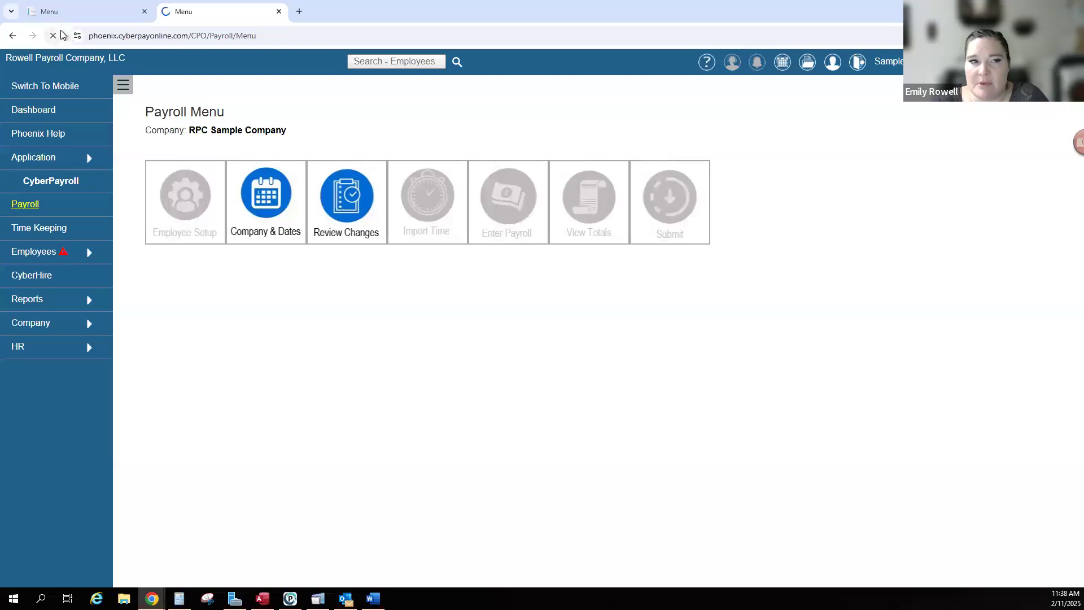
{"action": "left_click", "coordinate": [482, 257]}
{"action": "left_click", "coordinate": [542, 356]}
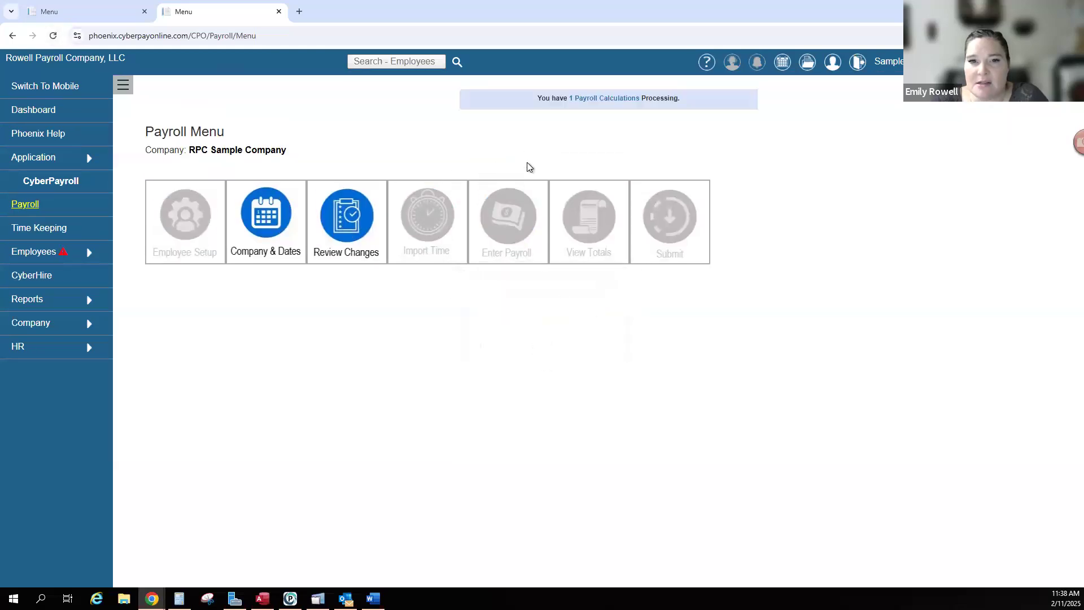
{"action": "left_click_drag", "start_coordinate": [537, 100], "coordinate": [706, 103]}
{"action": "left_click", "coordinate": [704, 104]}
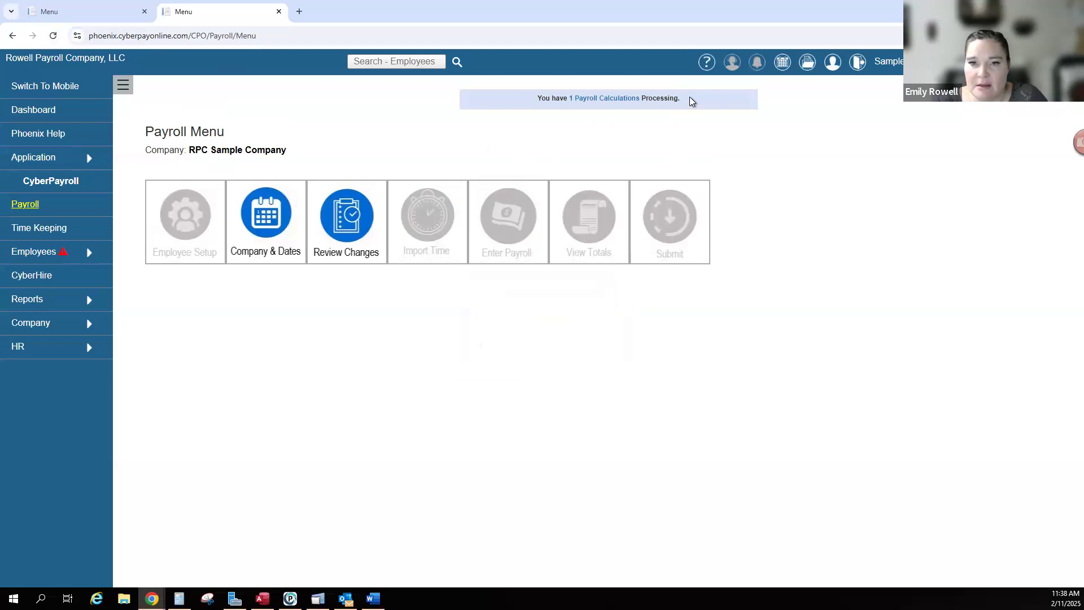
{"action": "left_click_drag", "start_coordinate": [689, 100], "coordinate": [598, 101]}
{"action": "left_click", "coordinate": [580, 103]}
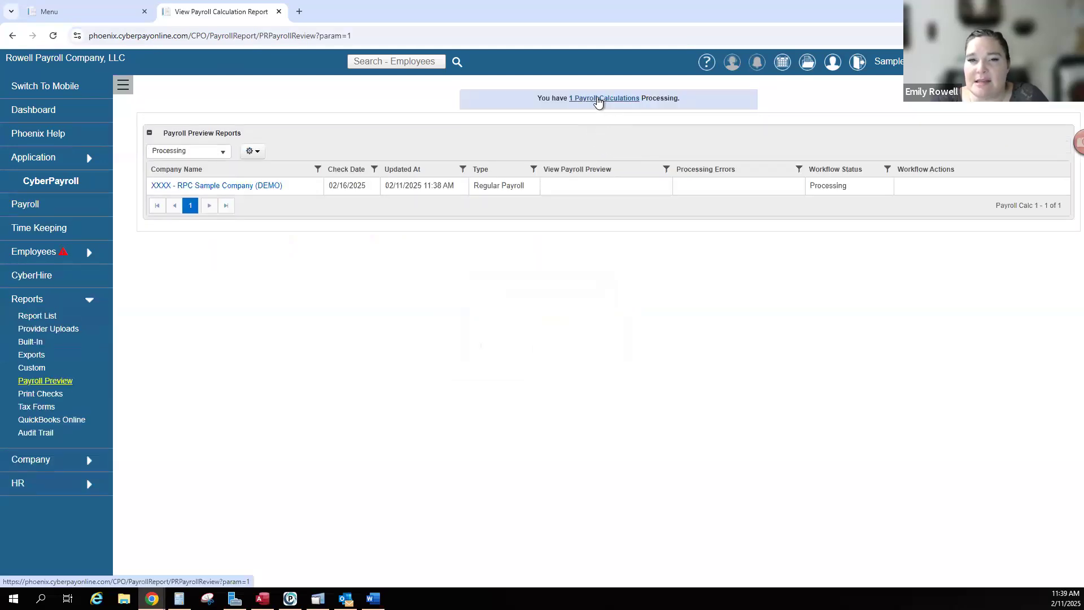
- Recheck the calculation status and open the list of payroll calculations pending approval
{"action": "left_click", "coordinate": [599, 99]}
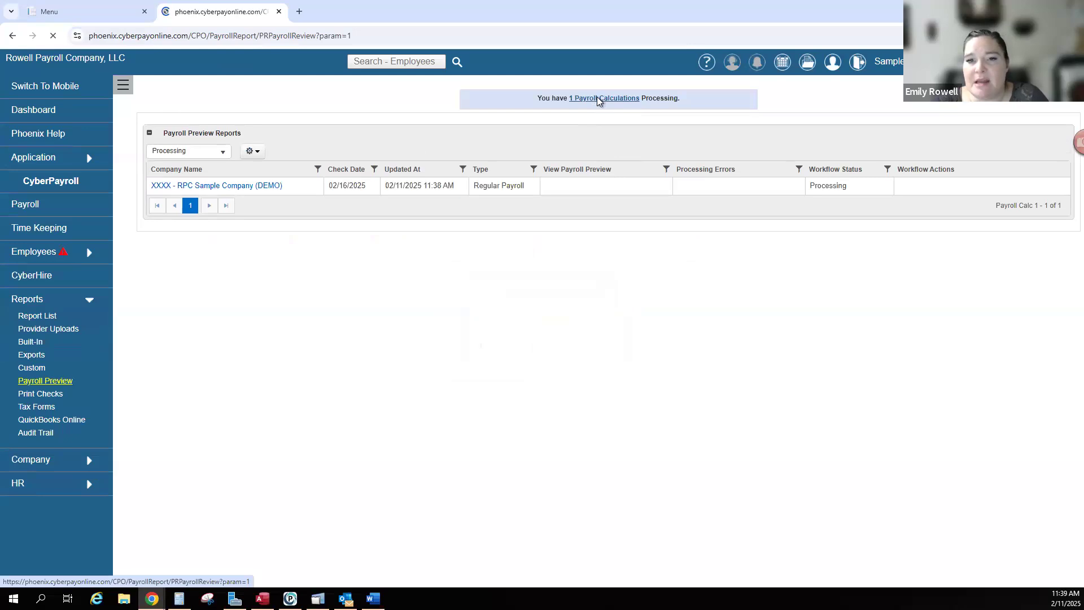
{"action": "left_click", "coordinate": [599, 99]}
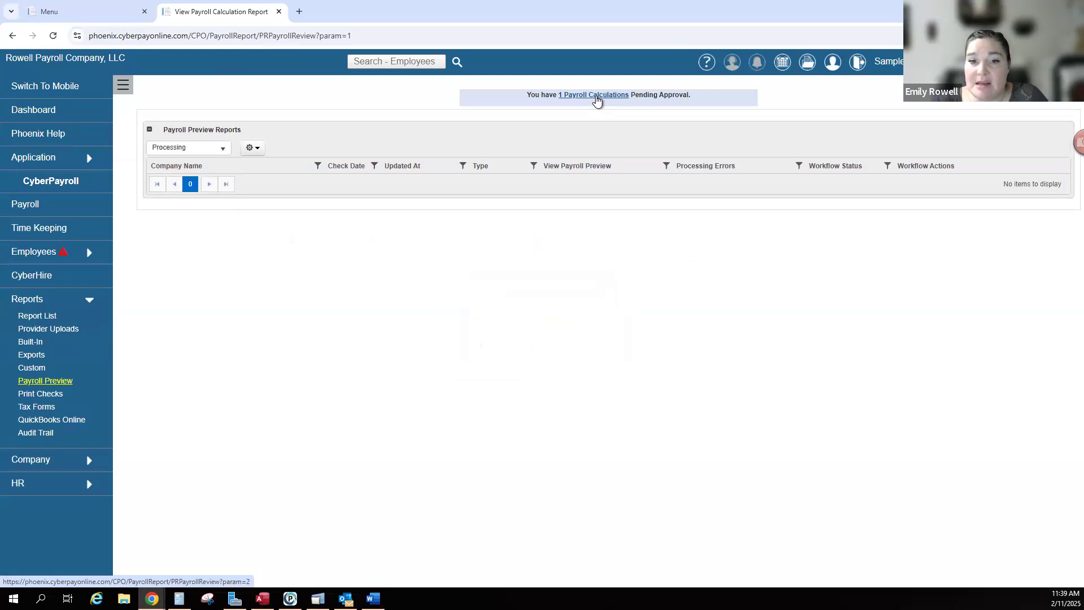
{"action": "left_click", "coordinate": [597, 100]}
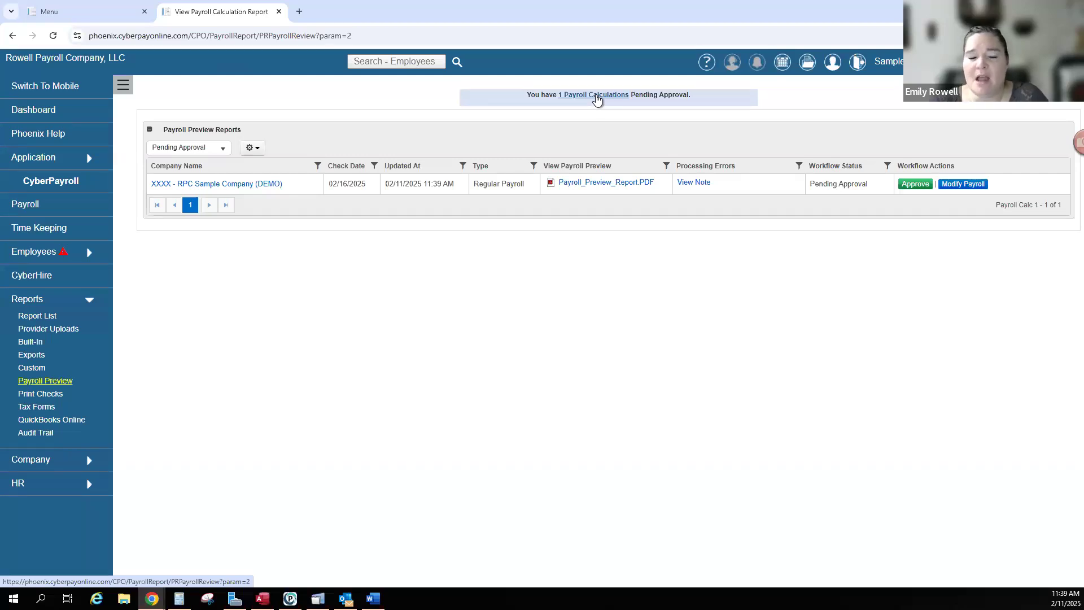
{"action": "left_click", "coordinate": [596, 99]}
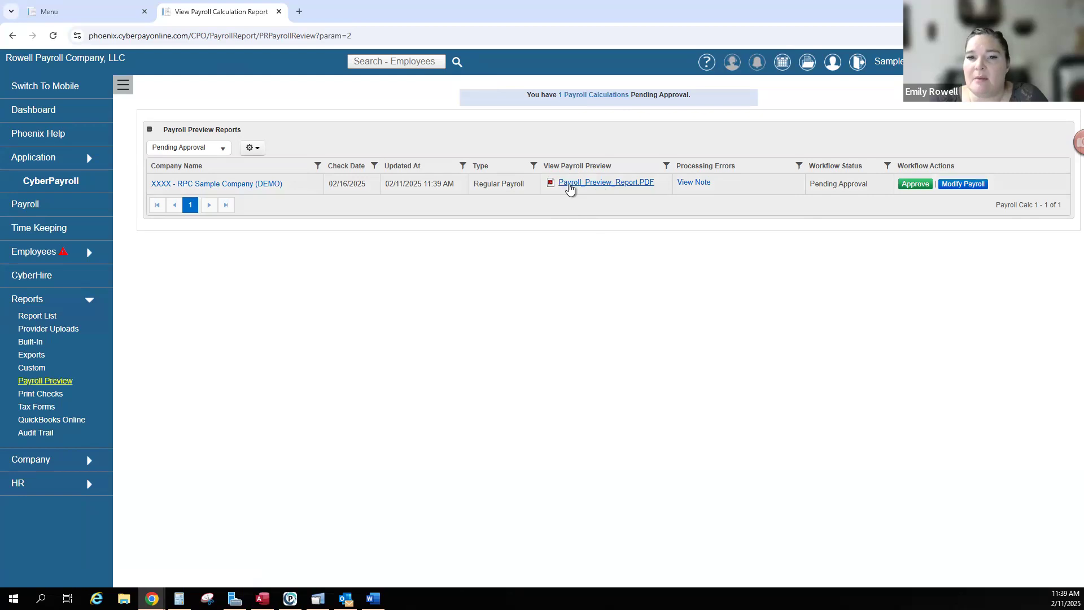
- Download and open the new Payroll_Preview_Report PDF and check the RPC Sample employee's overtime and separate bonus check
{"action": "left_click", "coordinate": [574, 188]}
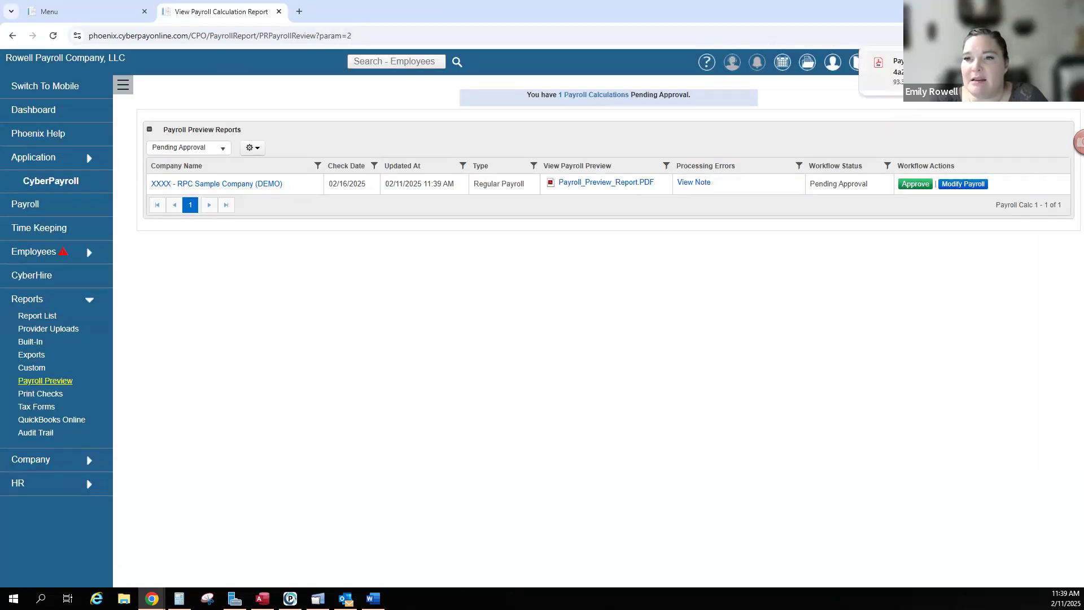
{"action": "left_click", "coordinate": [925, 71]}
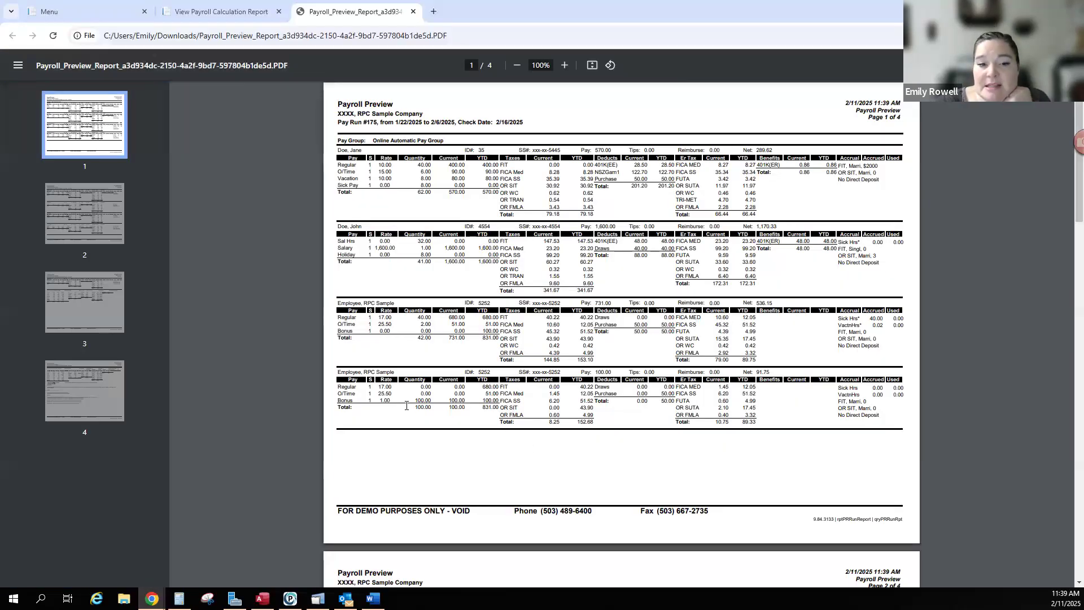
{"action": "left_click_drag", "start_coordinate": [417, 323], "coordinate": [459, 323]}
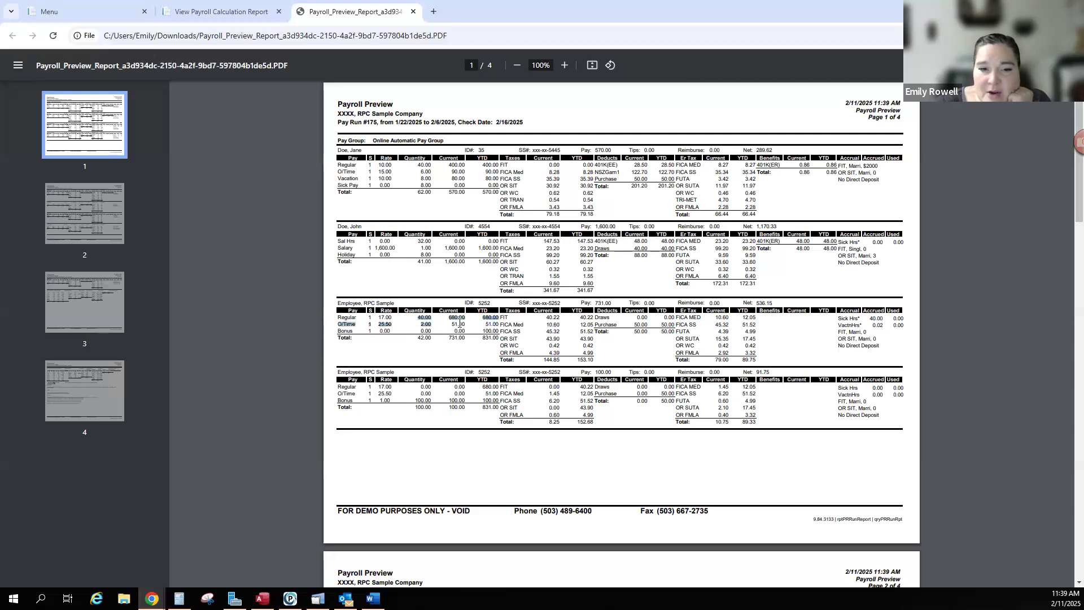
{"action": "left_click", "coordinate": [472, 328]}
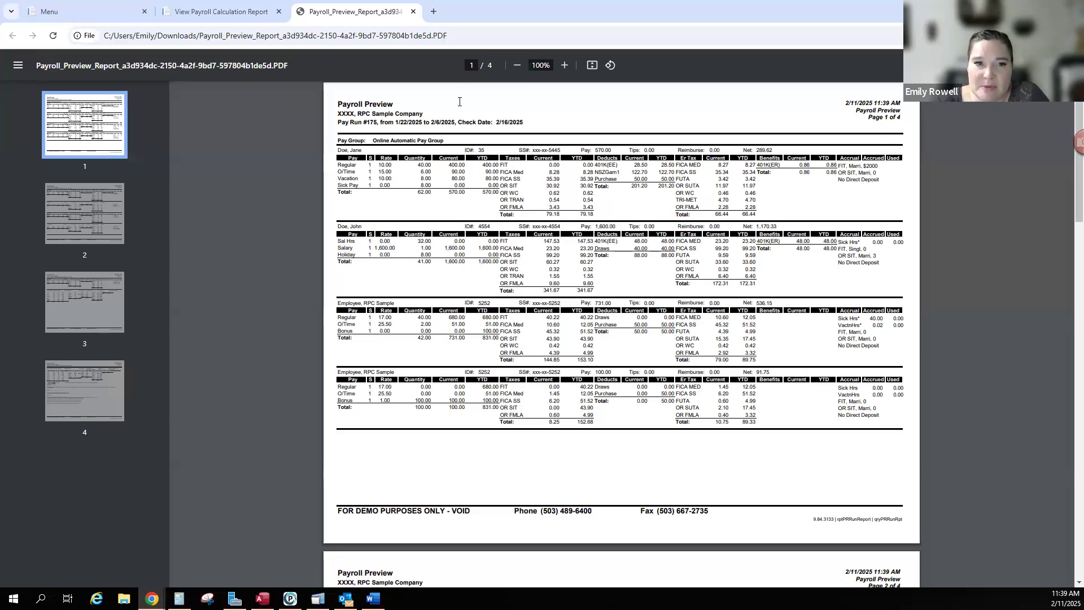
- Close the new preview report, confirm modifying the payroll again, and return to the pay grid
{"action": "left_click", "coordinate": [413, 11]}
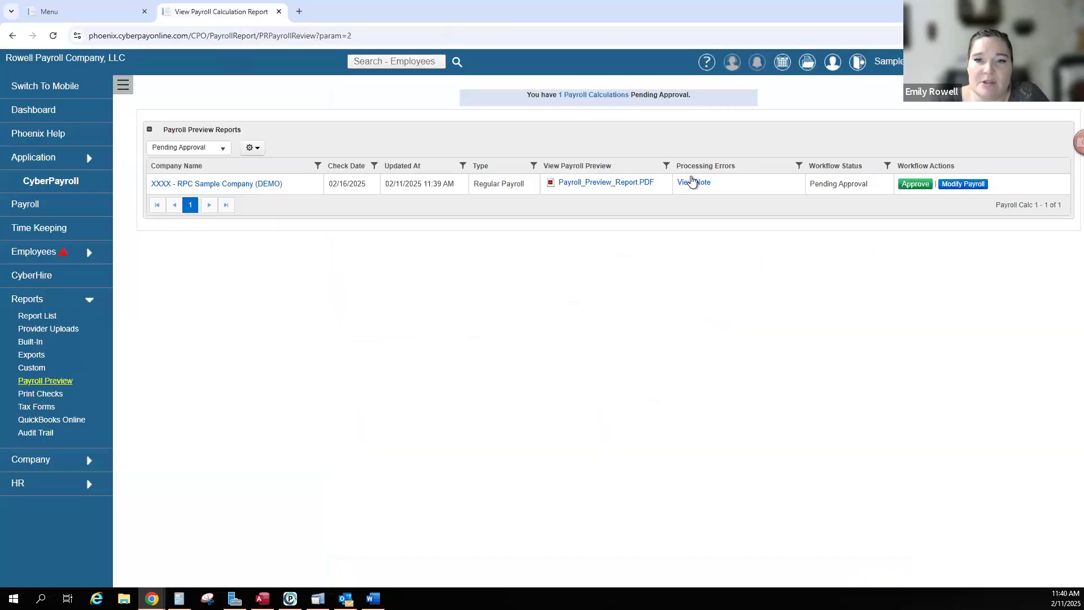
{"action": "left_click", "coordinate": [954, 183]}
{"action": "left_click", "coordinate": [558, 140]}
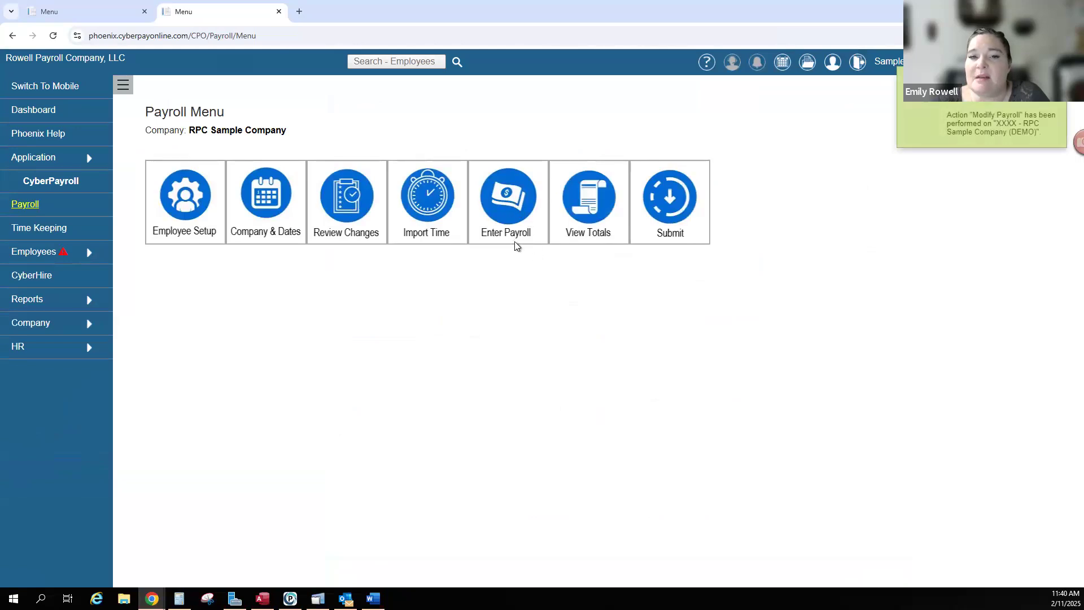
{"action": "left_click", "coordinate": [503, 214]}
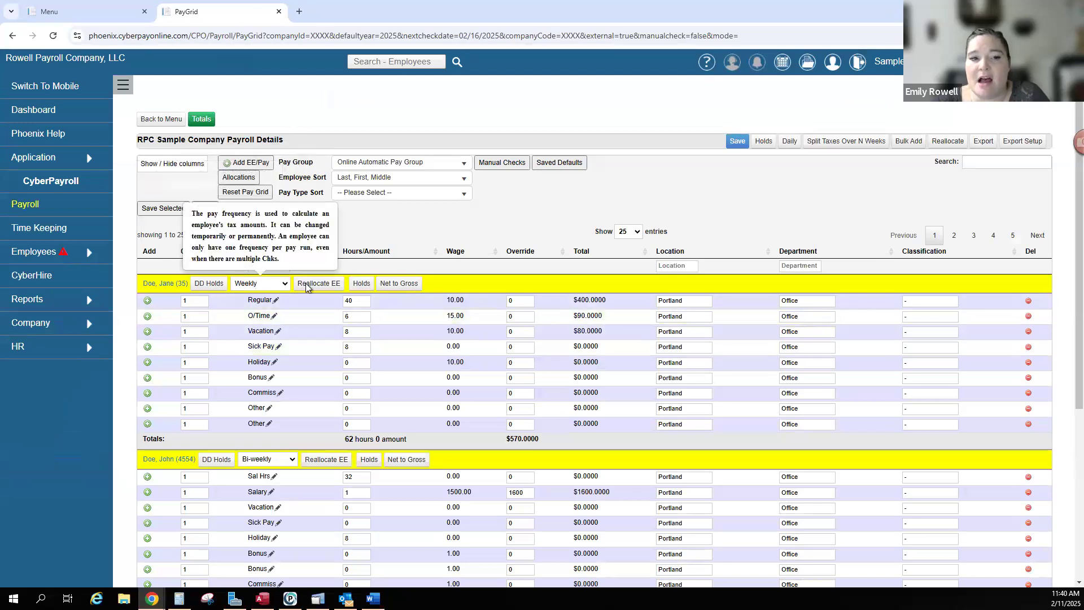
- Open the first employee's Holds from the pay grid and examine the options for which employee a hold affects
{"action": "left_click", "coordinate": [362, 284]}
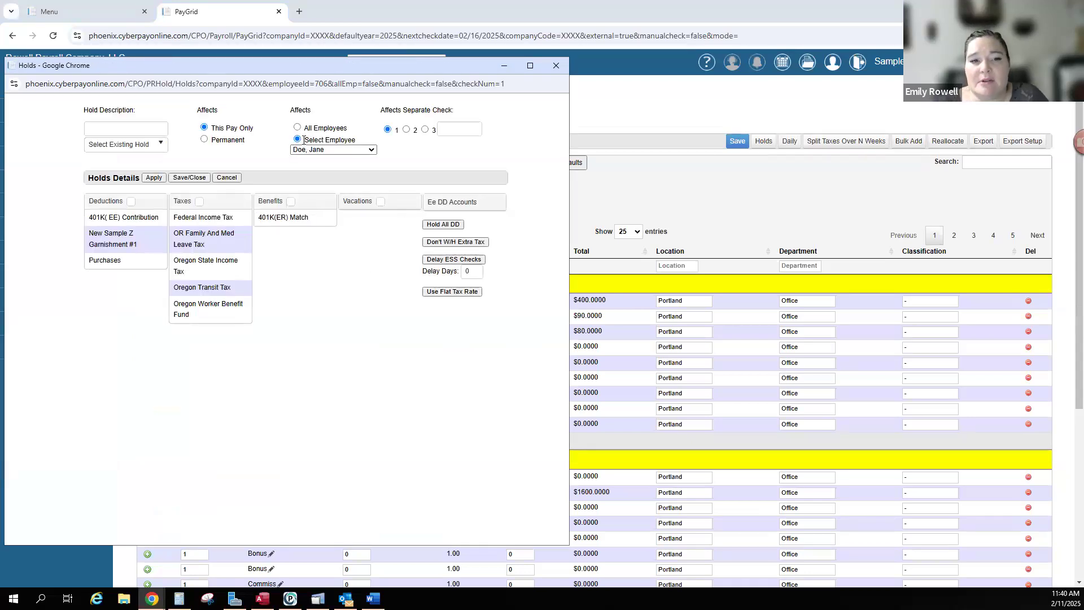
{"action": "left_click_drag", "start_coordinate": [304, 140], "coordinate": [361, 143]}
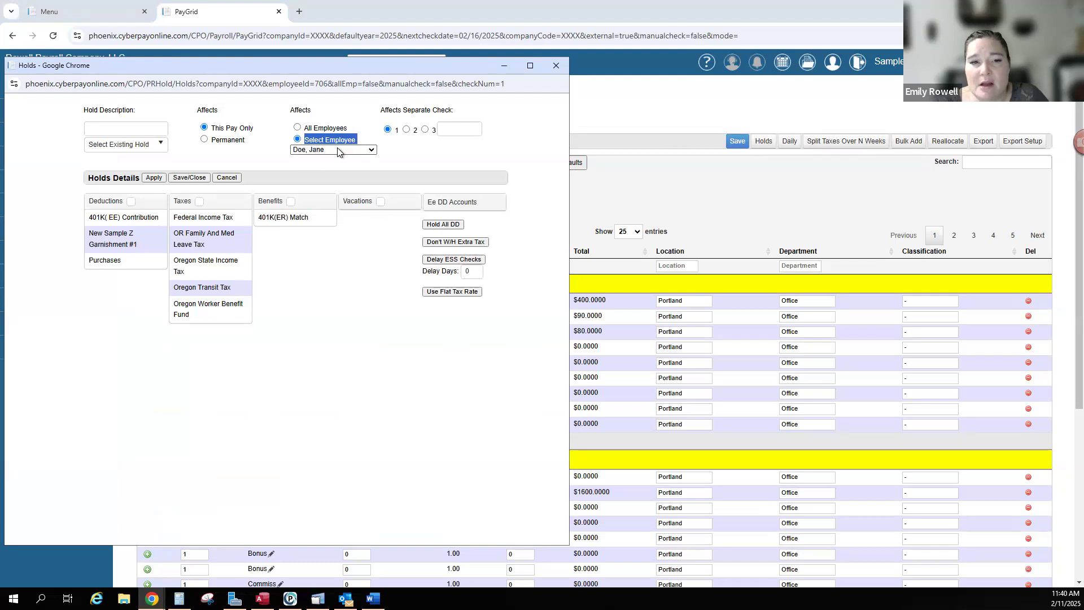
{"action": "left_click", "coordinate": [341, 150]}
{"action": "left_click", "coordinate": [331, 133]}
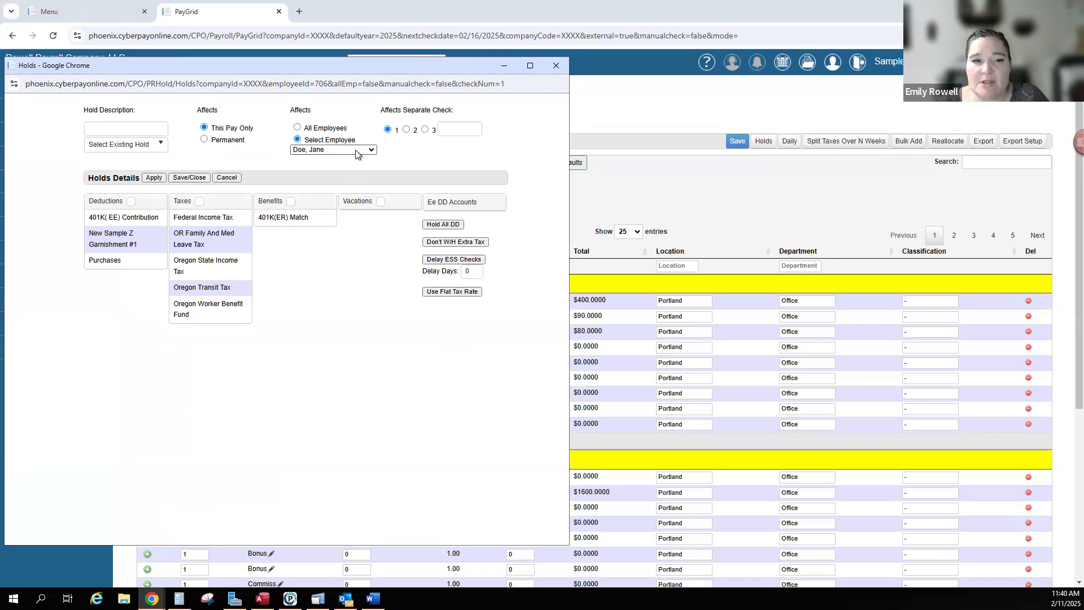
- Hold the first employee's 401K(EE) Contribution deduction for this pay only on check 1, and save and close the holds
{"action": "left_click", "coordinate": [329, 151]}
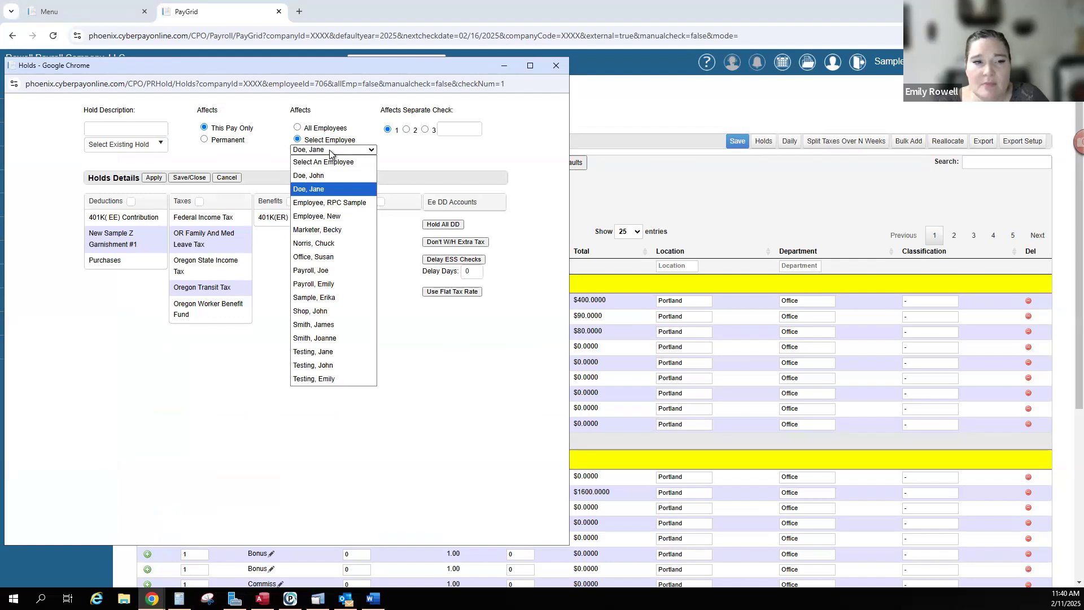
{"action": "left_click", "coordinate": [123, 219]}
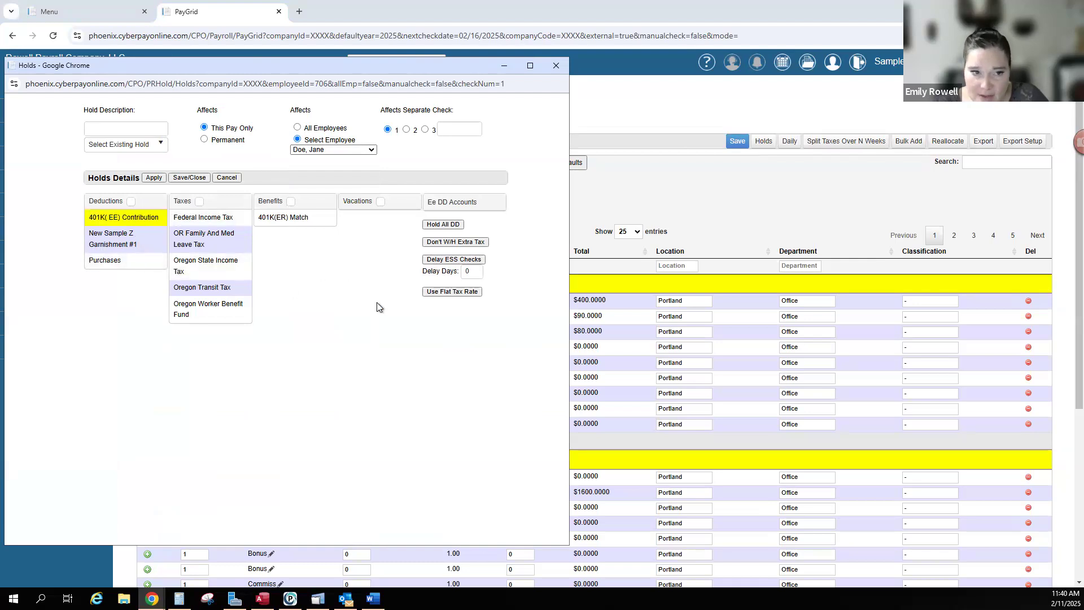
{"action": "left_click", "coordinate": [184, 179]}
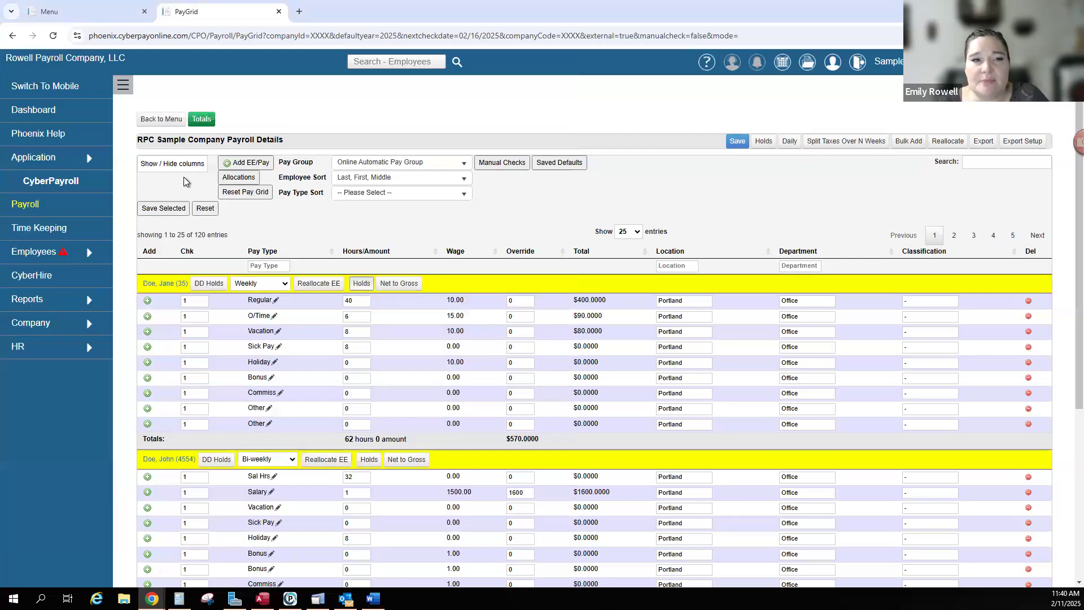
- Open the payroll totals and submit the payroll for a preview with both pay groups included, confirming the submission
{"action": "left_click", "coordinate": [199, 120]}
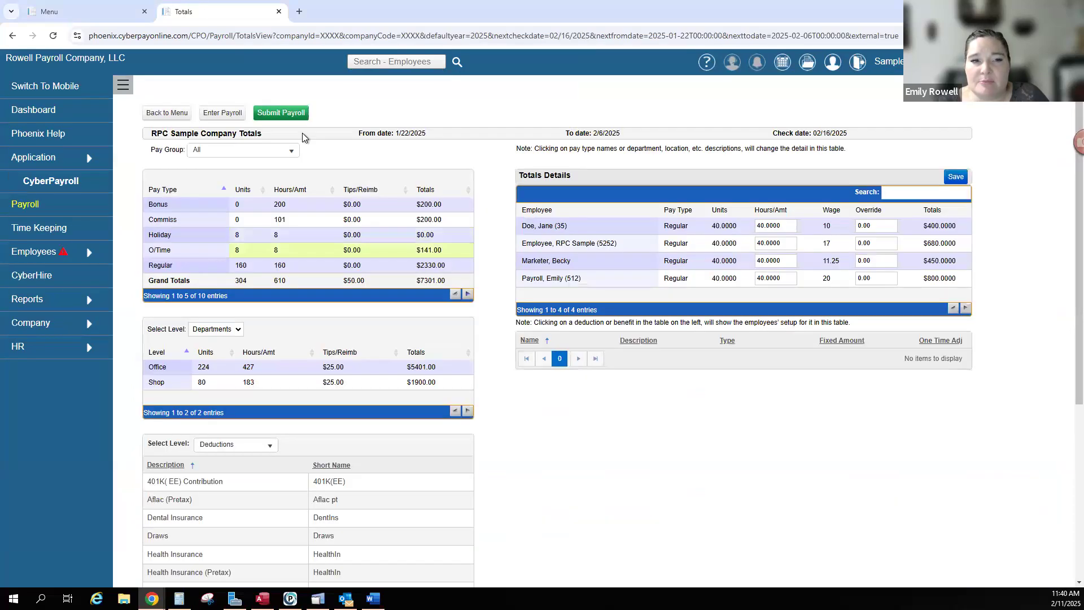
{"action": "left_click", "coordinate": [269, 114]}
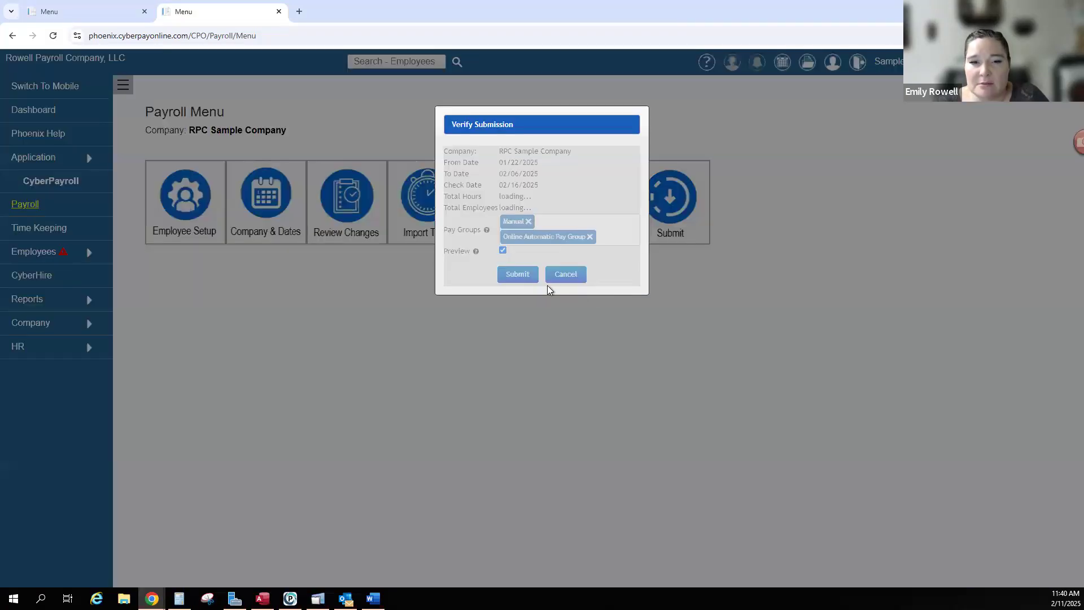
{"action": "left_click", "coordinate": [517, 273]}
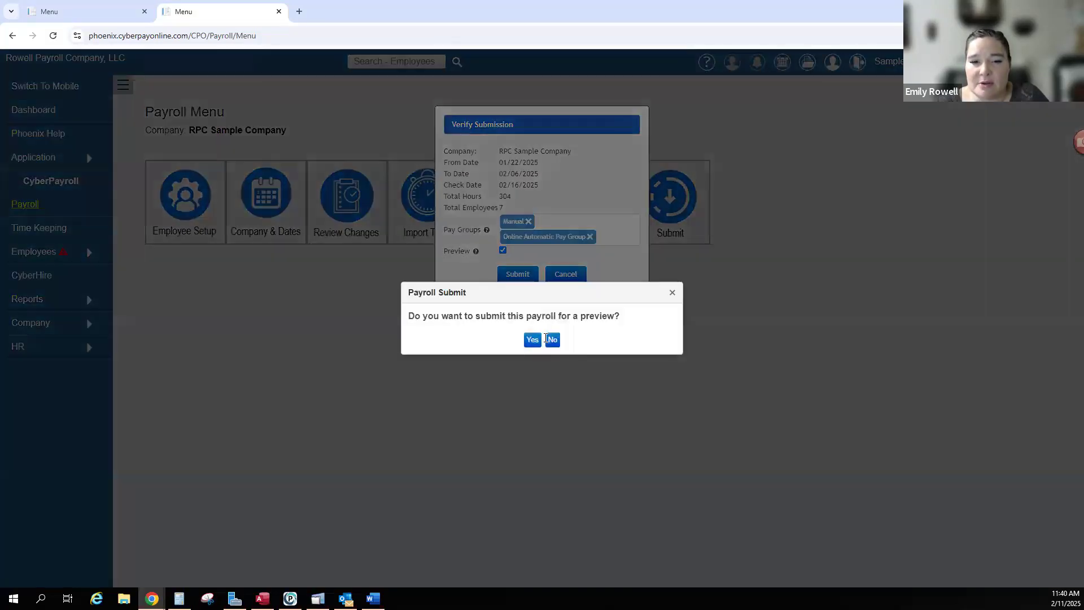
{"action": "left_click", "coordinate": [532, 339]}
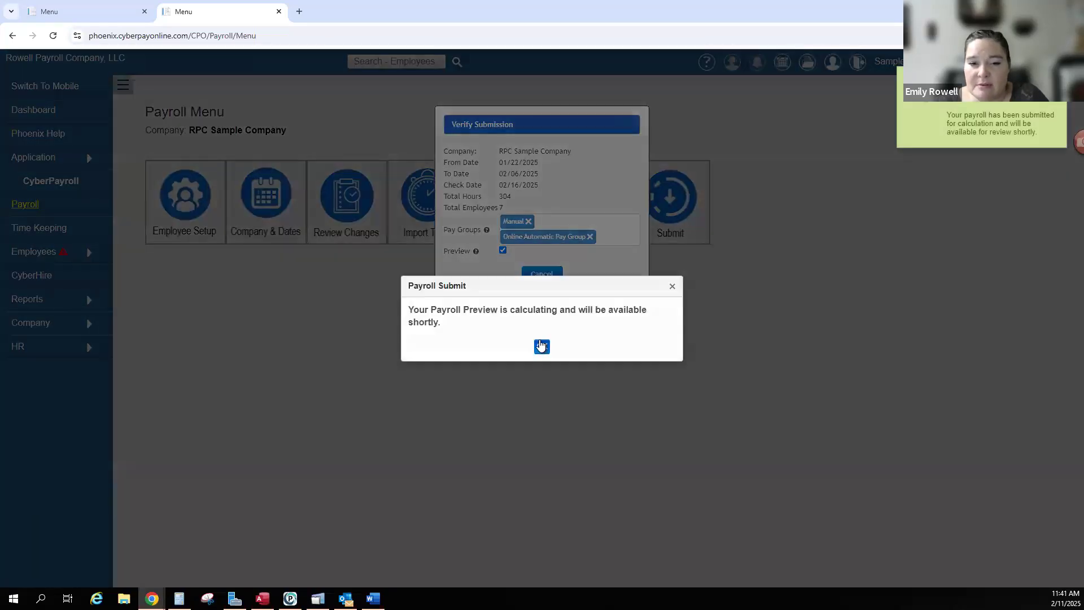
{"action": "left_click", "coordinate": [540, 341]}
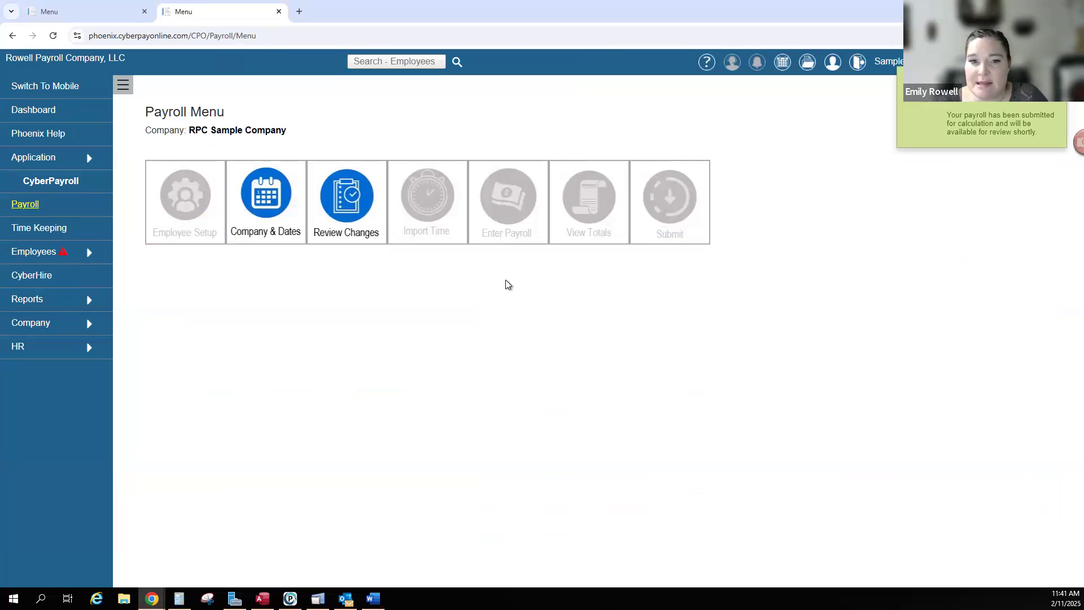
- Refresh the payroll menu, dismiss the processing notice, and open the list of payroll calculations being processed
{"action": "left_click", "coordinate": [60, 38]}
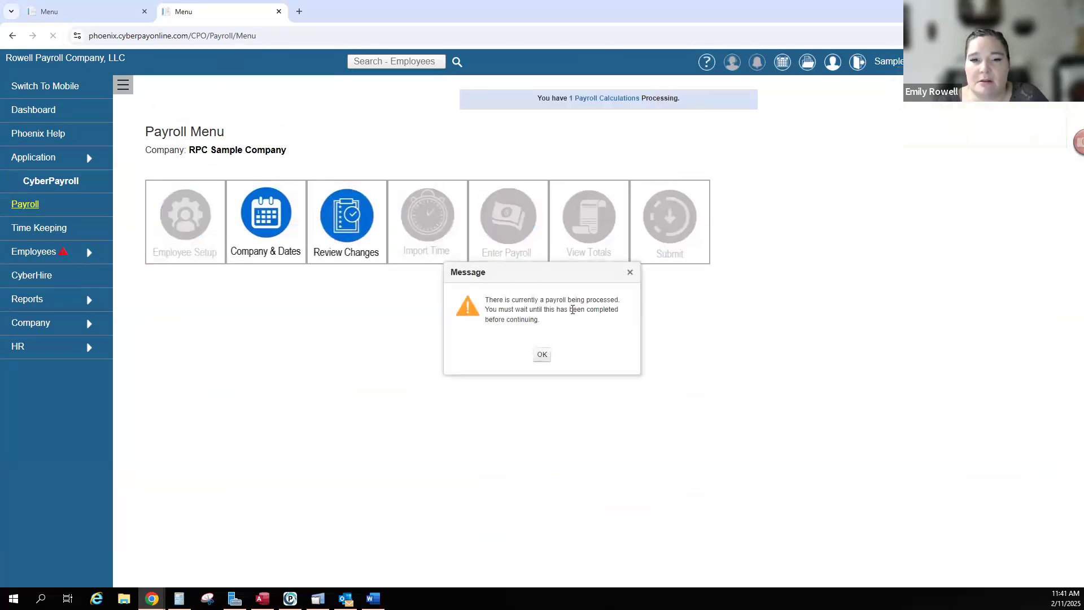
{"action": "left_click", "coordinate": [542, 353]}
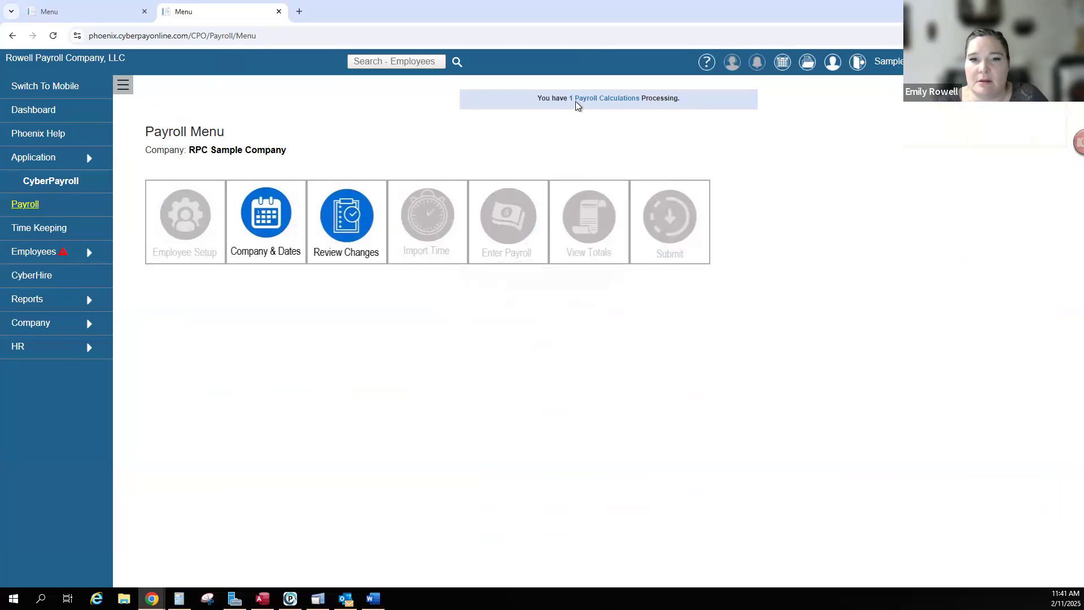
{"action": "left_click", "coordinate": [607, 100]}
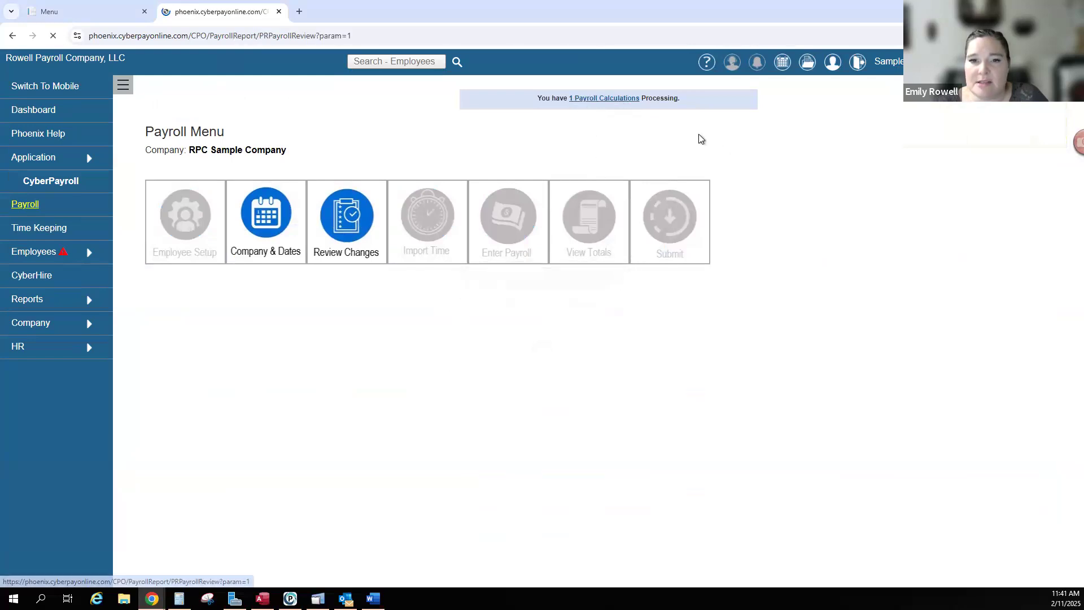
- Keep refreshing the payroll preview list until the calculation finishes, and open the calculations pending approval
{"action": "left_click", "coordinate": [51, 36]}
{"action": "left_click", "coordinate": [51, 37]}
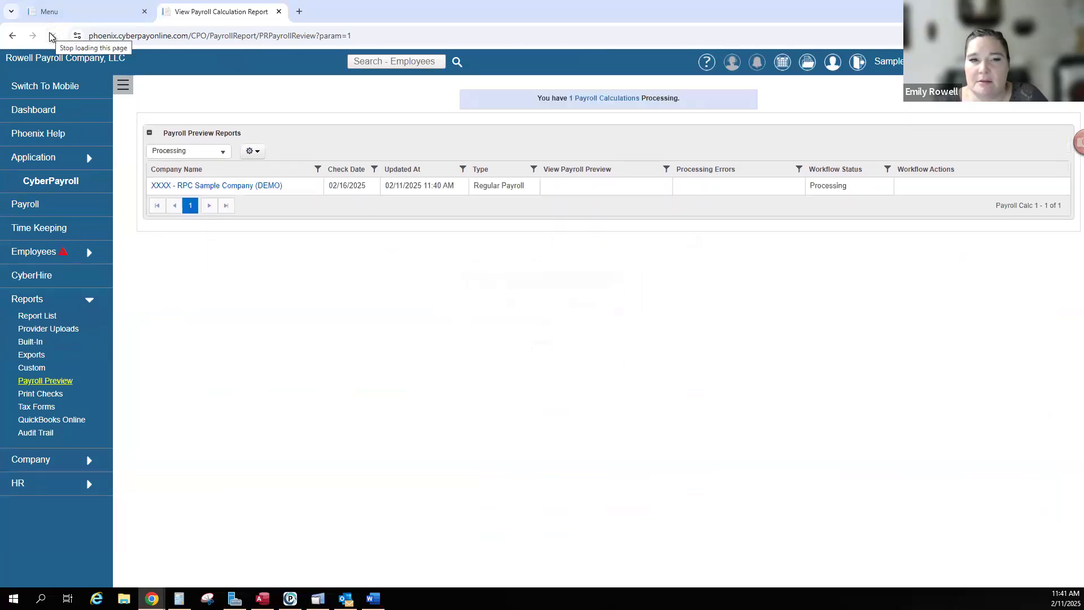
{"action": "left_click", "coordinate": [52, 36]}
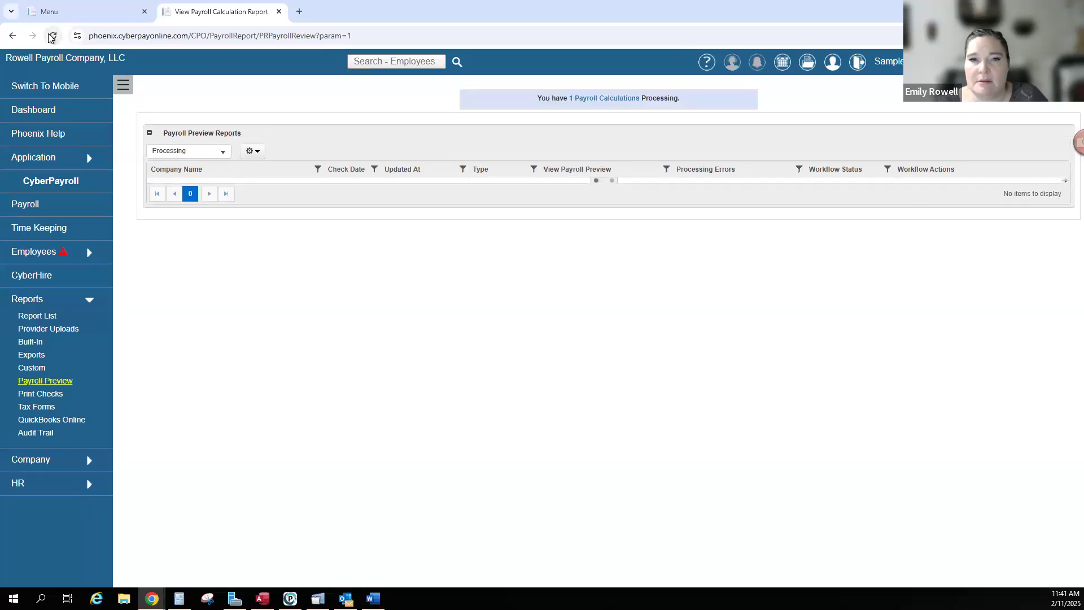
{"action": "left_click", "coordinate": [52, 36]}
{"action": "left_click", "coordinate": [53, 36]}
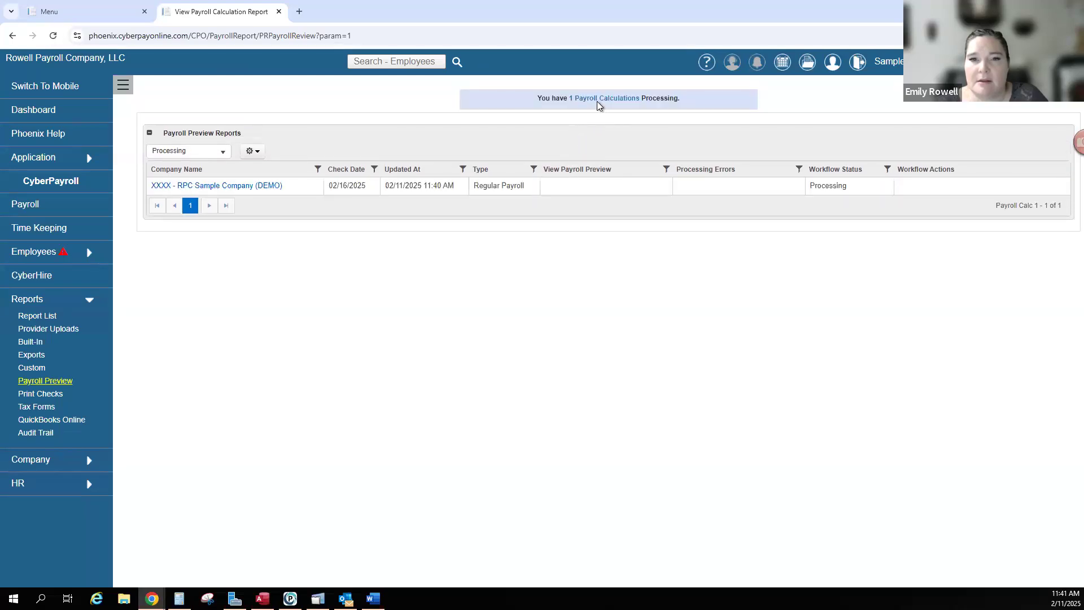
{"action": "left_click", "coordinate": [598, 102]}
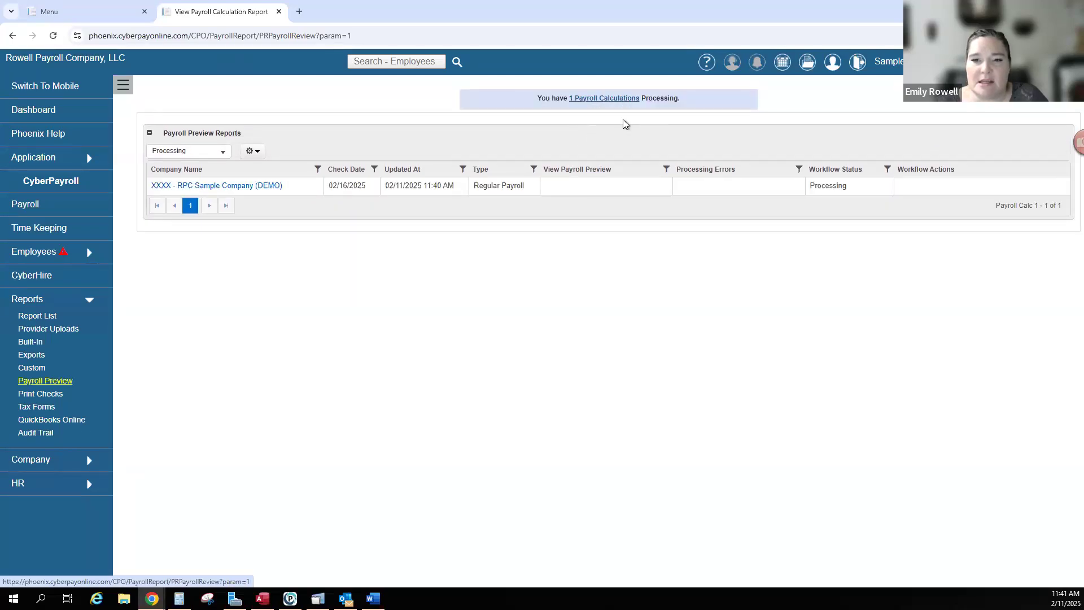
{"action": "left_click", "coordinate": [52, 37]}
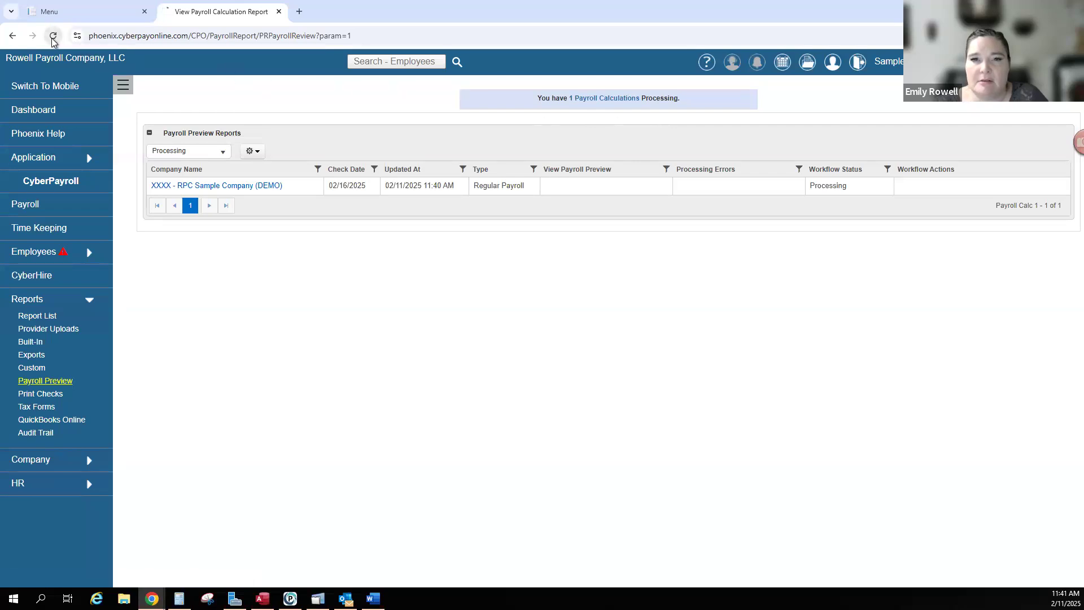
{"action": "left_click", "coordinate": [607, 101]}
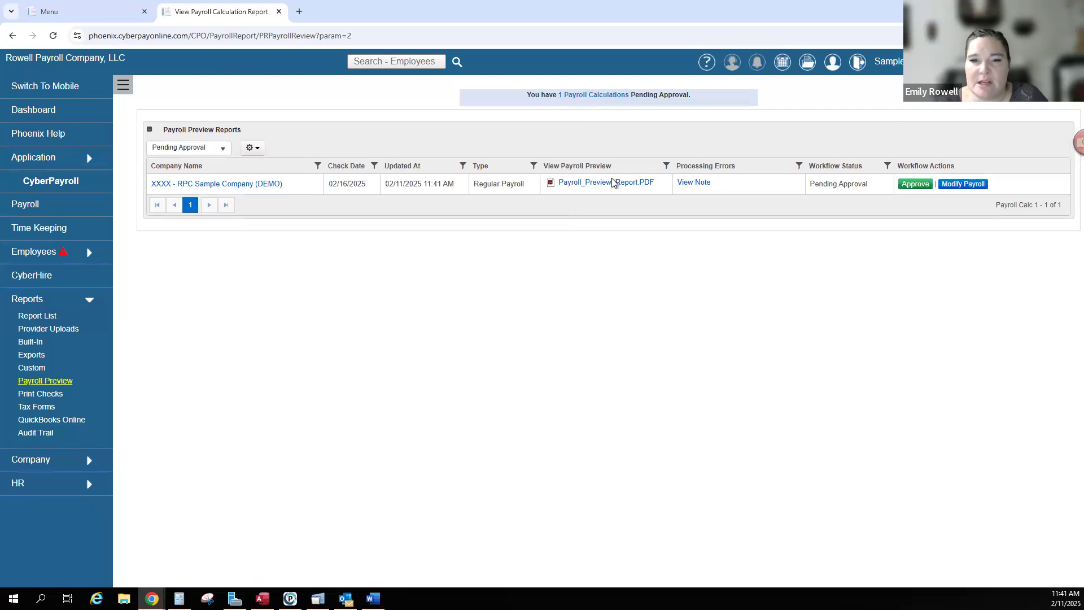
- Download and open the new Payroll_Preview_Report PDF and check the first employee's 401K deduction and the Online Automatic Pay Group totals
{"action": "left_click", "coordinate": [618, 185]}
{"action": "left_click", "coordinate": [925, 66]}
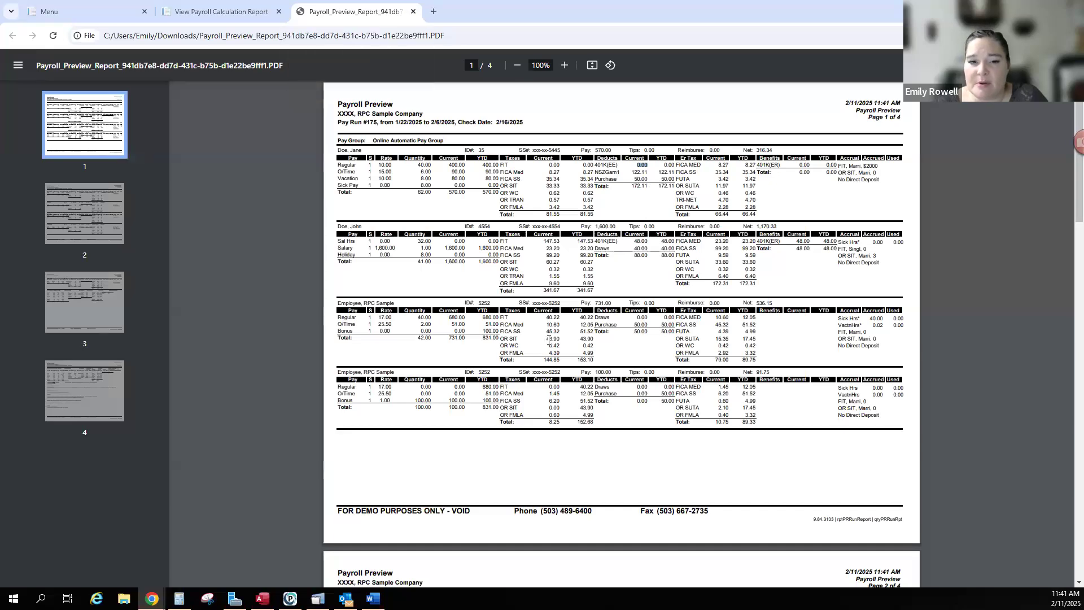
{"action": "scroll", "coordinate": [552, 355], "scroll_direction": "down", "scroll_amount": 4}
{"action": "scroll", "coordinate": [552, 356], "scroll_direction": "down", "scroll_amount": 4}
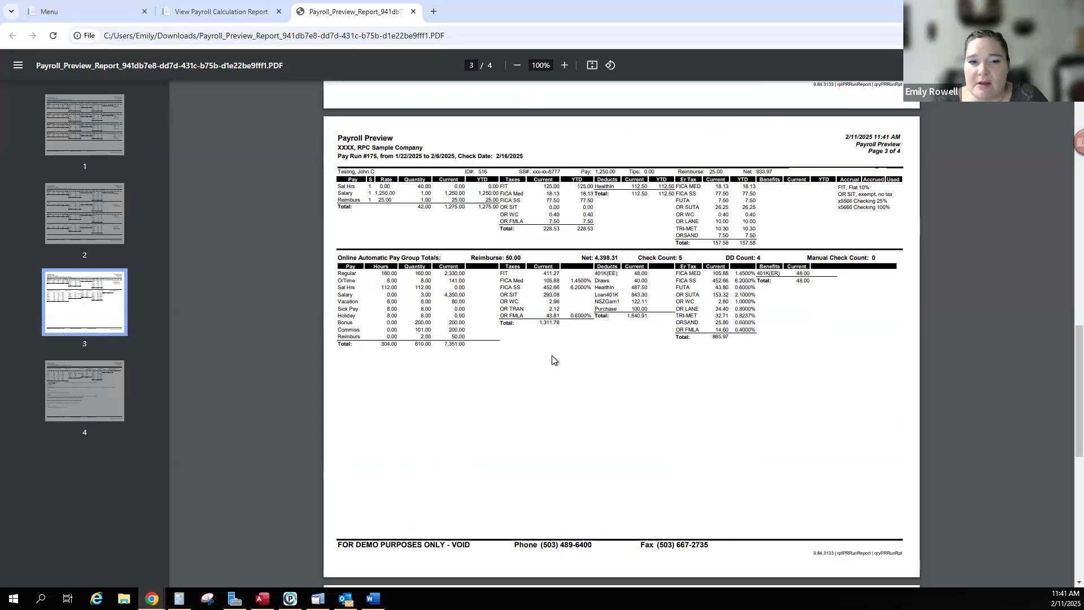
{"action": "left_click_drag", "start_coordinate": [338, 257], "coordinate": [385, 258]}
{"action": "left_click", "coordinate": [541, 229]}
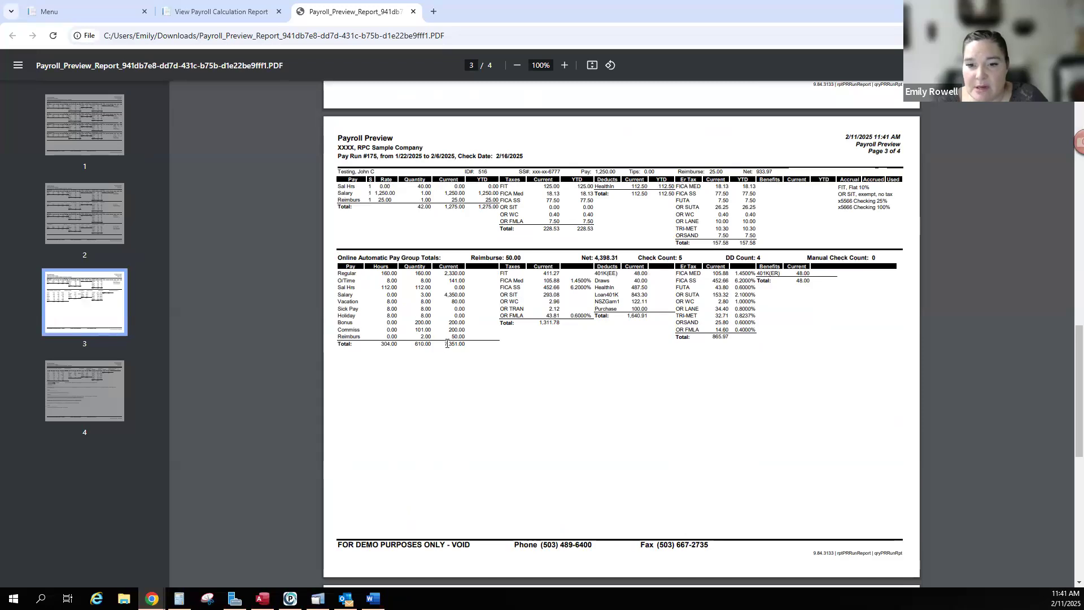
{"action": "scroll", "coordinate": [465, 340], "scroll_direction": "down", "scroll_amount": 7}
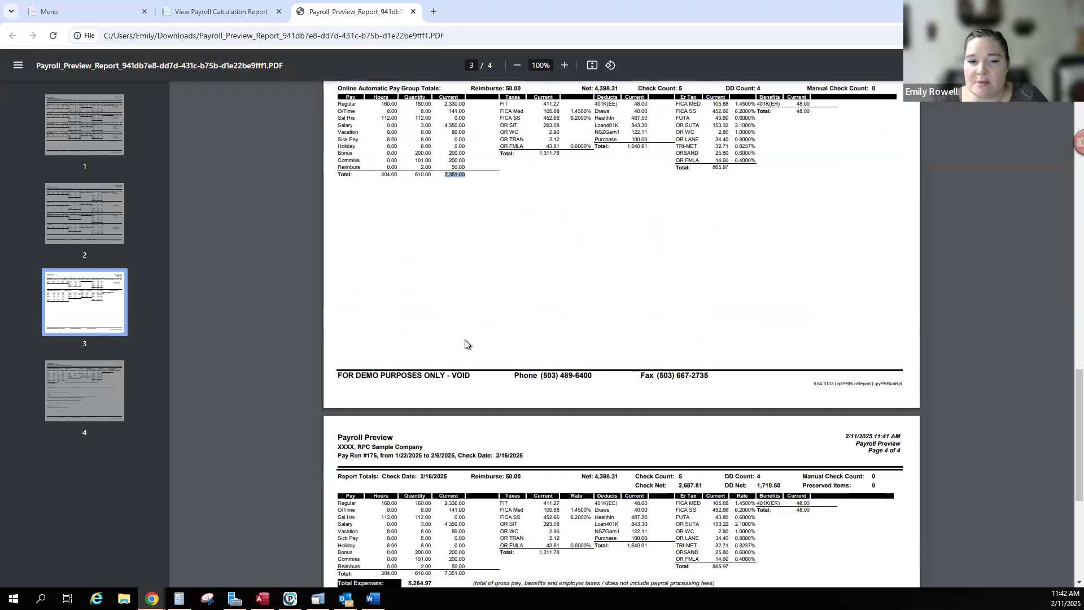
- Examine the report totals on the last page: total expenses, employee taxes, 401K(ER) benefit, and employer taxes
{"action": "mouse_move", "coordinate": [433, 361]}
{"action": "left_mouse_down"}
{"action": "mouse_move", "coordinate": [406, 360]}
{"action": "mouse_move", "coordinate": [433, 359]}
{"action": "left_mouse_up"}
{"action": "left_click", "coordinate": [415, 360]}
{"action": "left_click", "coordinate": [435, 358]}
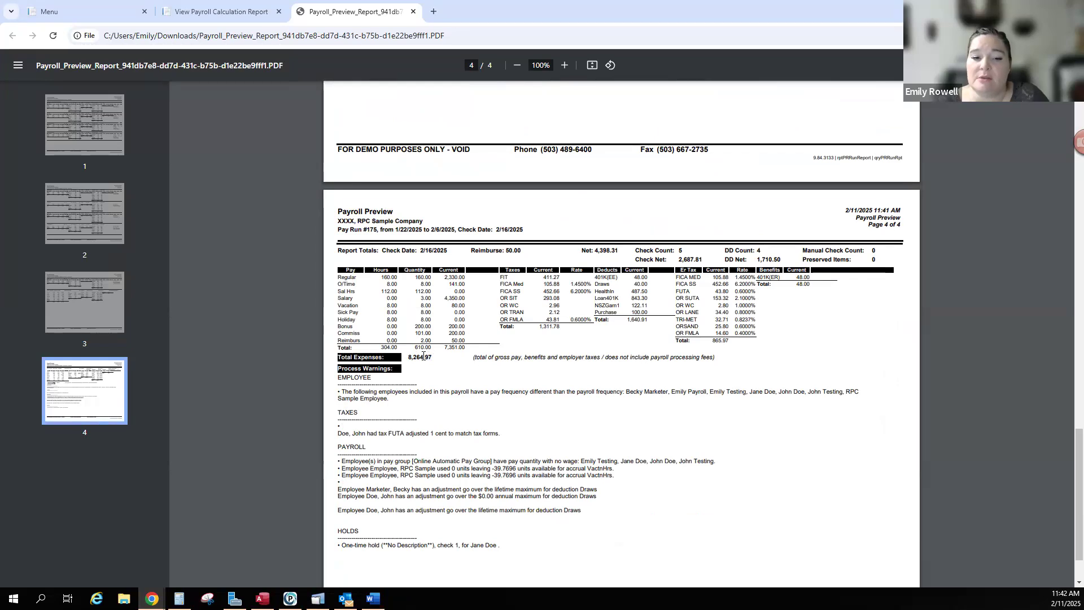
{"action": "left_click_drag", "start_coordinate": [431, 356], "coordinate": [407, 357]}
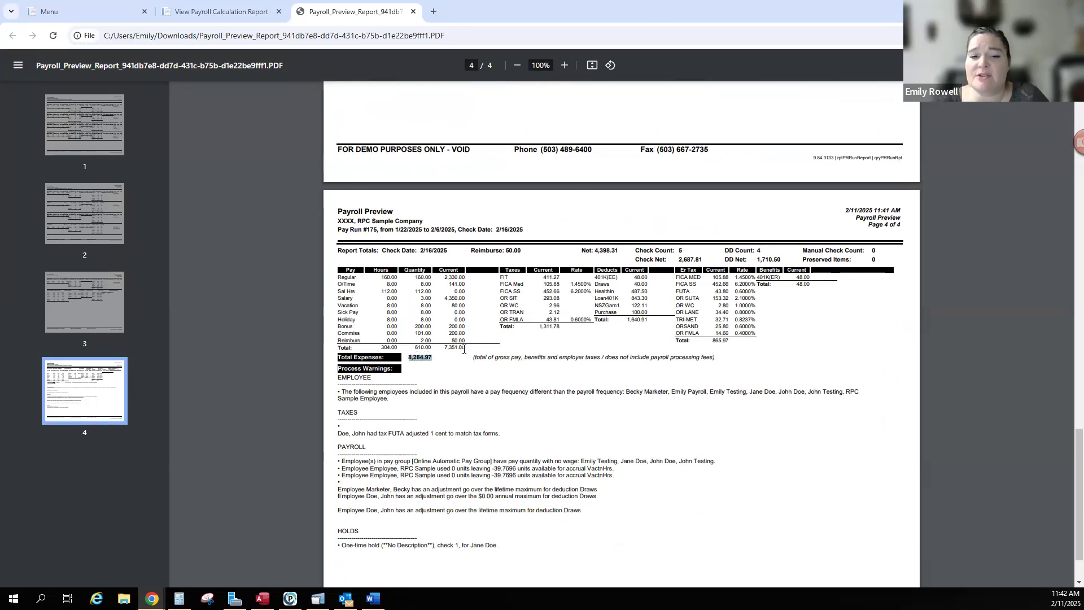
{"action": "left_click", "coordinate": [544, 338]}
{"action": "double_click", "coordinate": [557, 326]}
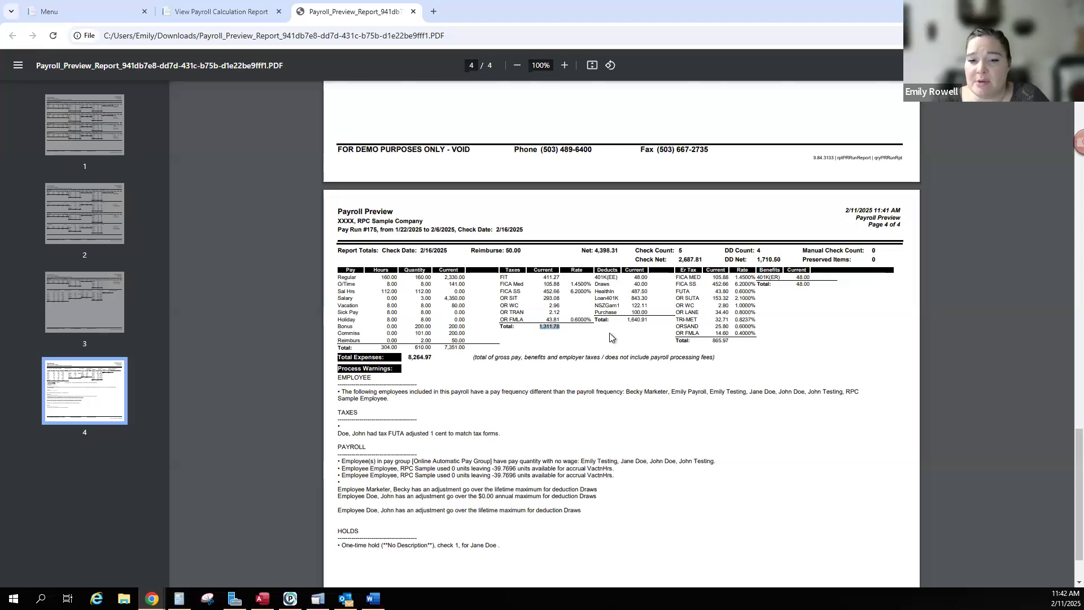
{"action": "double_click", "coordinate": [802, 277]}
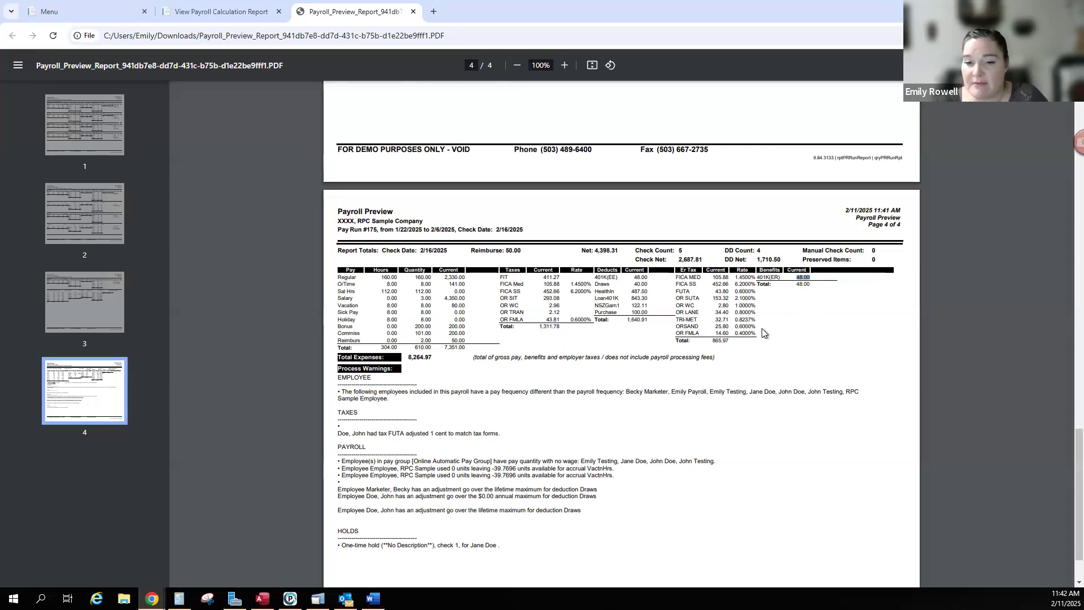
{"action": "double_click", "coordinate": [726, 339]}
{"action": "left_click", "coordinate": [737, 345]}
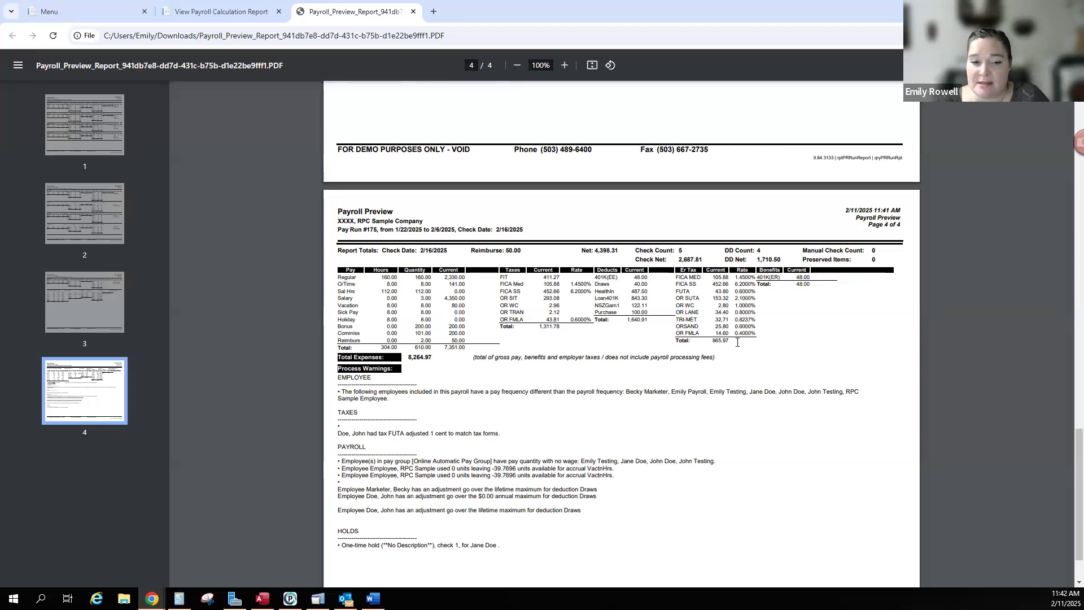
- Review the process warnings at the end of the report, including the RPC Sample employee's vacation accrual warnings
{"action": "left_click_drag", "start_coordinate": [350, 398], "coordinate": [607, 527]}
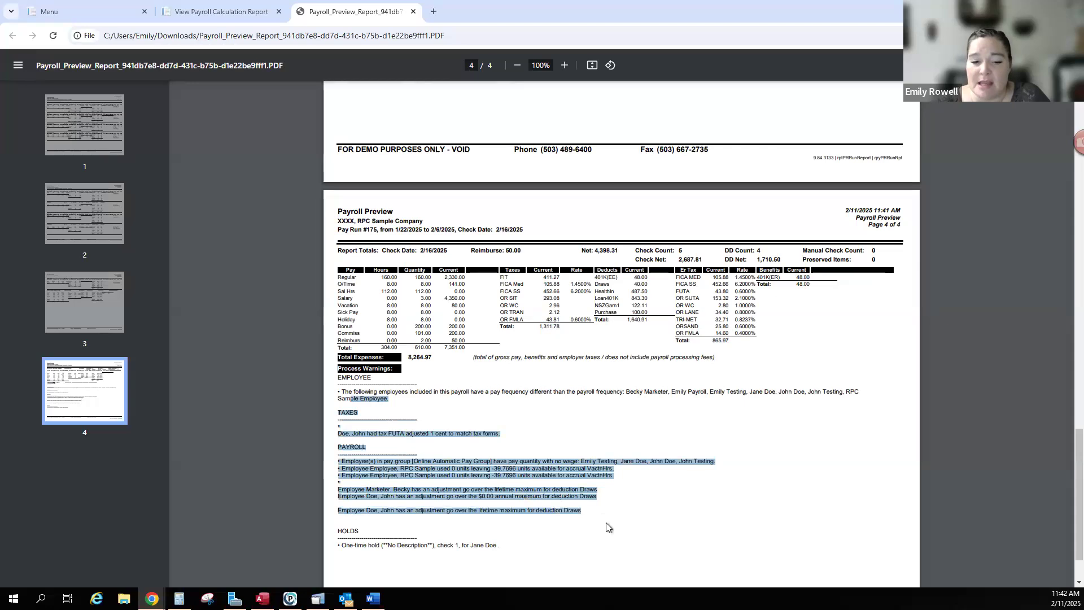
{"action": "left_click", "coordinate": [594, 526]}
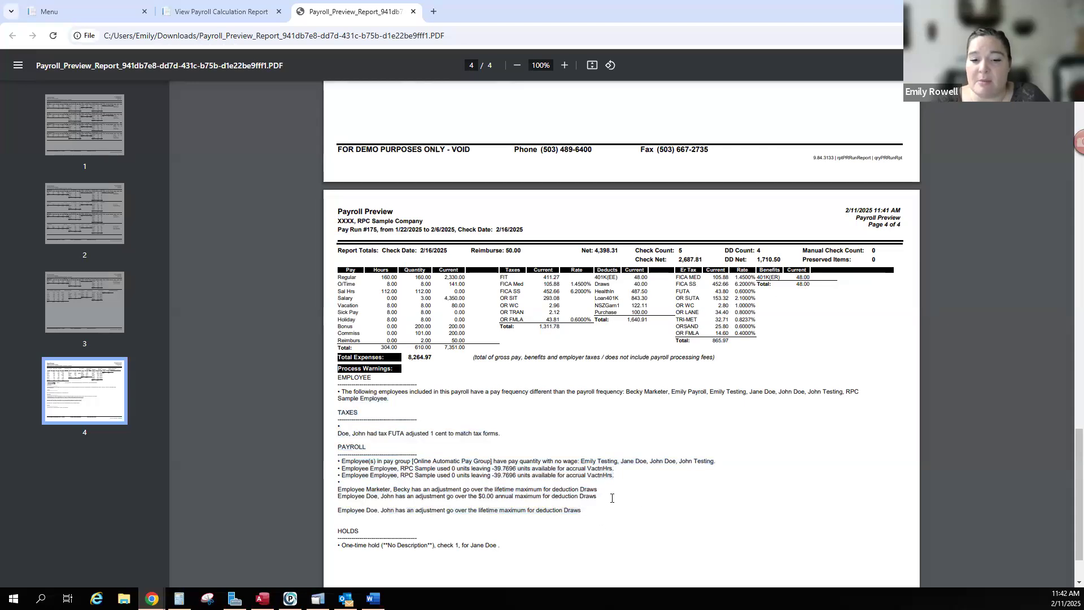
{"action": "left_click_drag", "start_coordinate": [619, 470], "coordinate": [334, 470]}
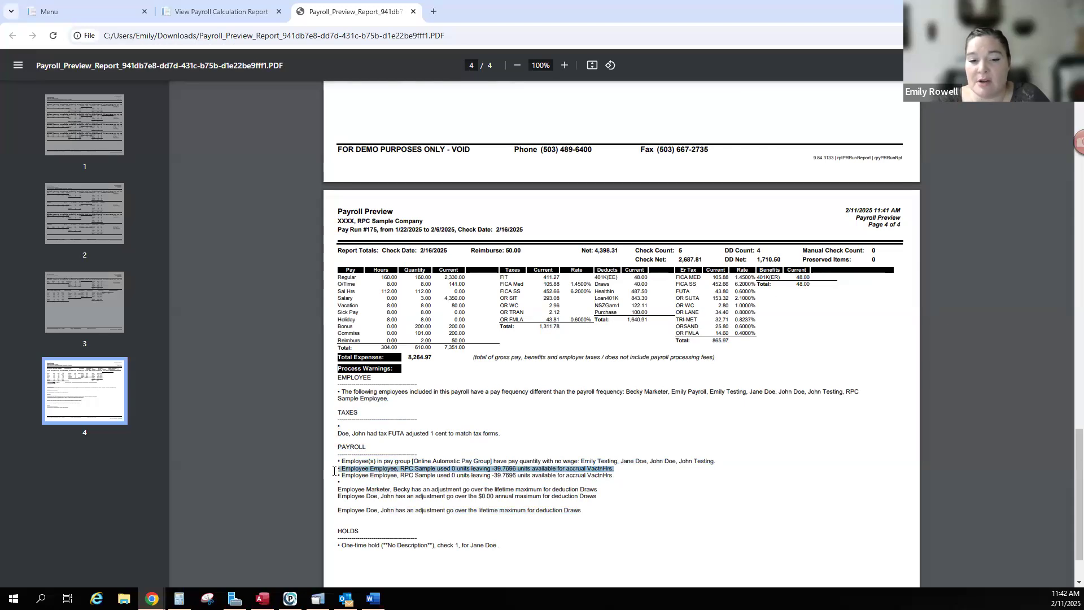
{"action": "left_click_drag", "start_coordinate": [337, 471], "coordinate": [335, 470]}
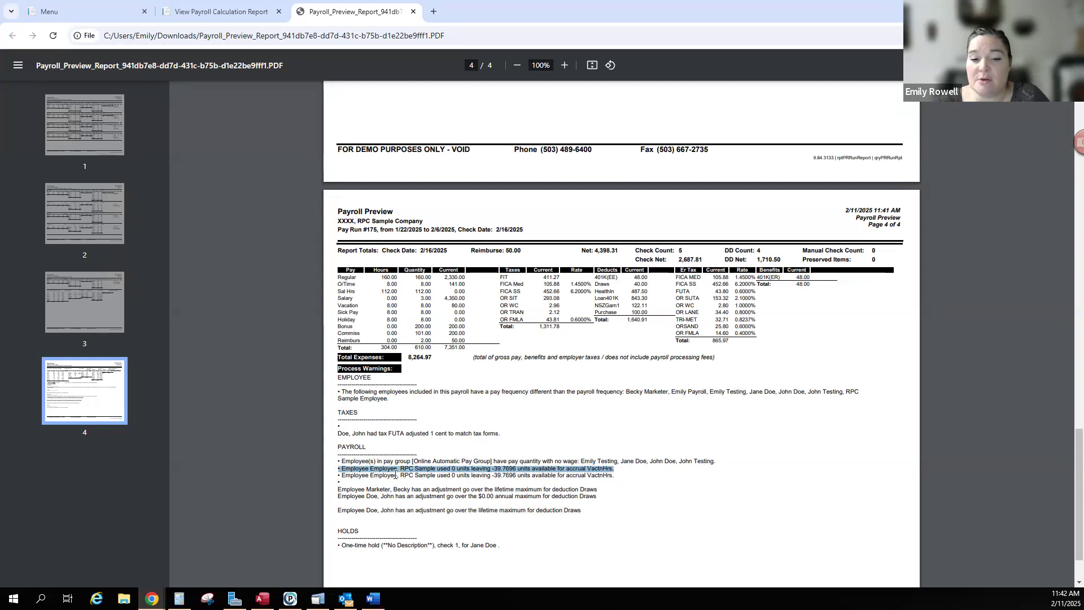
{"action": "left_click", "coordinate": [630, 482]}
{"action": "left_click_drag", "start_coordinate": [614, 476], "coordinate": [341, 472]}
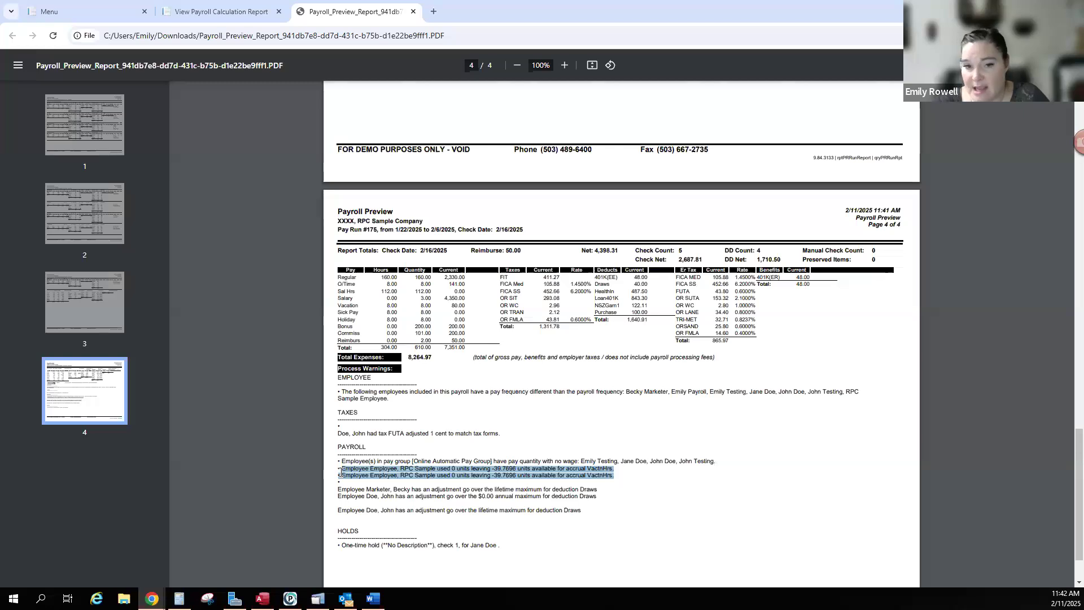
{"action": "left_click", "coordinate": [636, 470]}
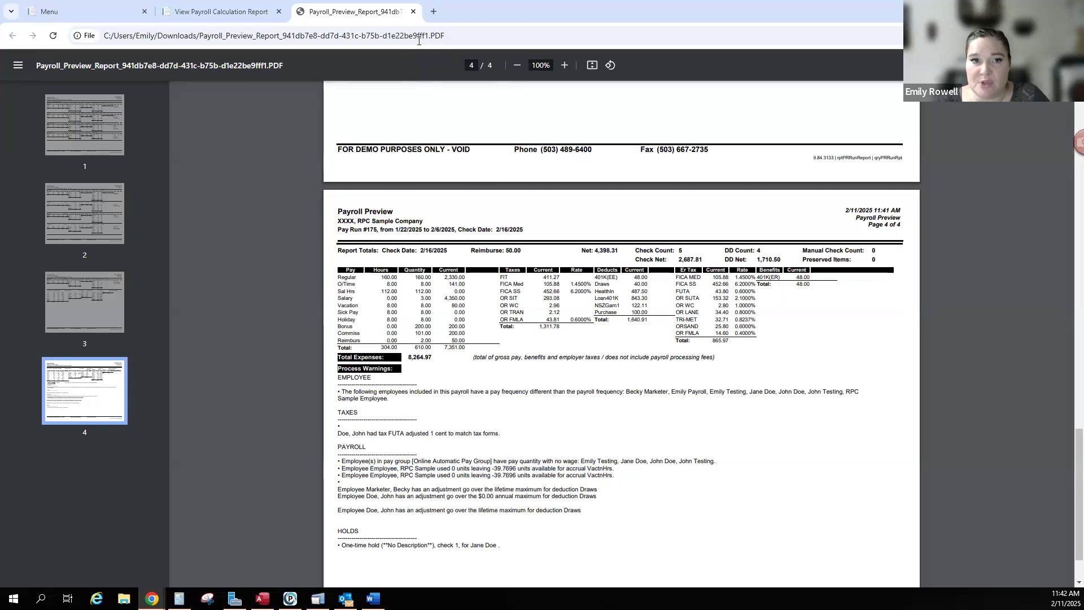
- Approve the pending RPC Sample Company payroll without entering a comment, and reopen the payroll menu to check its status
{"action": "key", "text": "ctrl+w"}
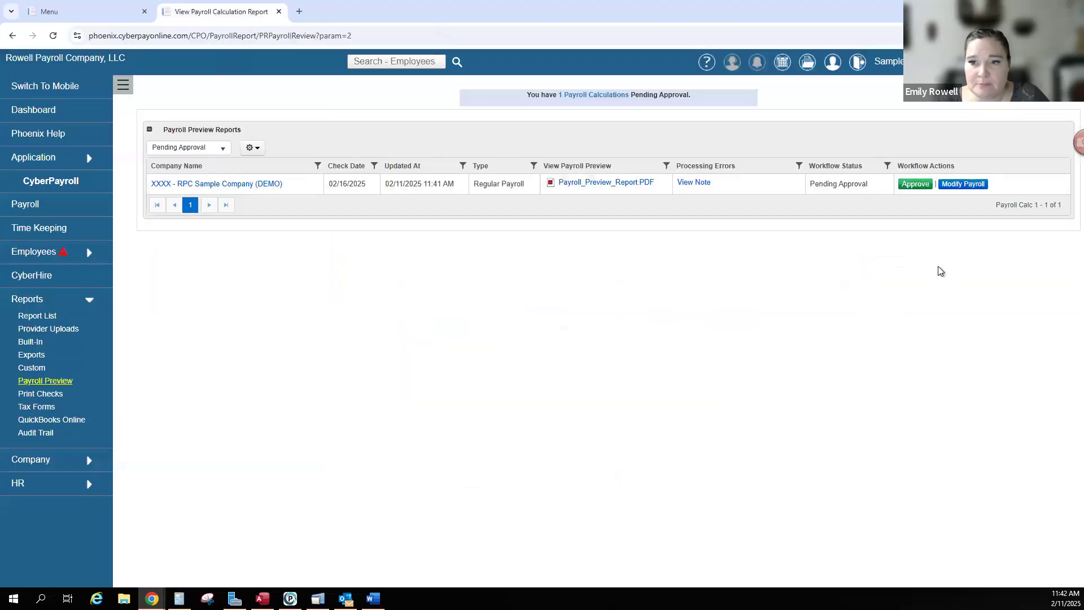
{"action": "left_click", "coordinate": [917, 185]}
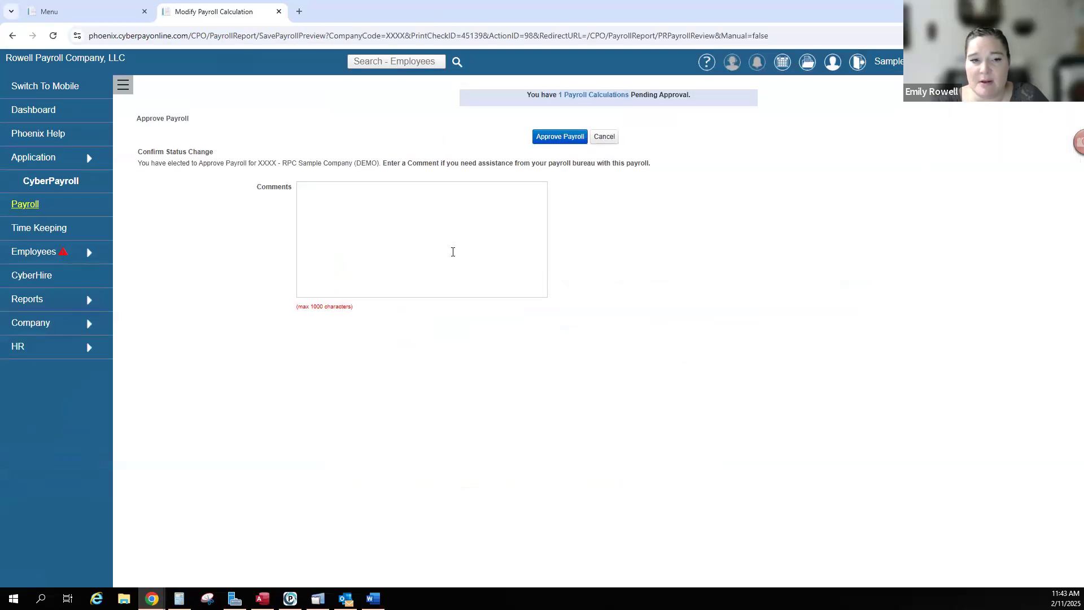
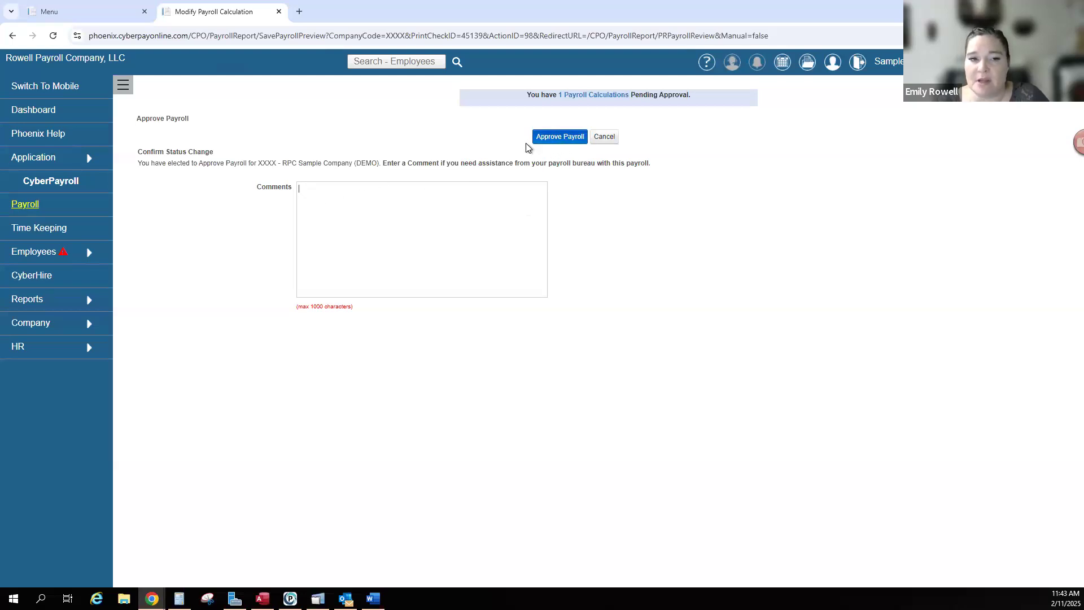
{"action": "left_click", "coordinate": [561, 140]}
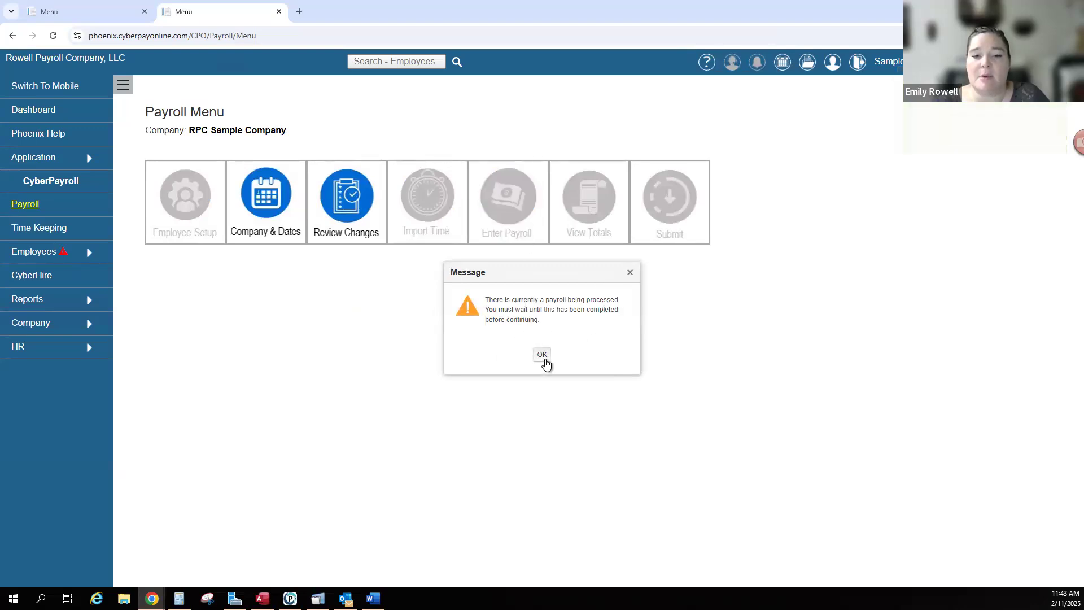
{"action": "left_click", "coordinate": [542, 354]}
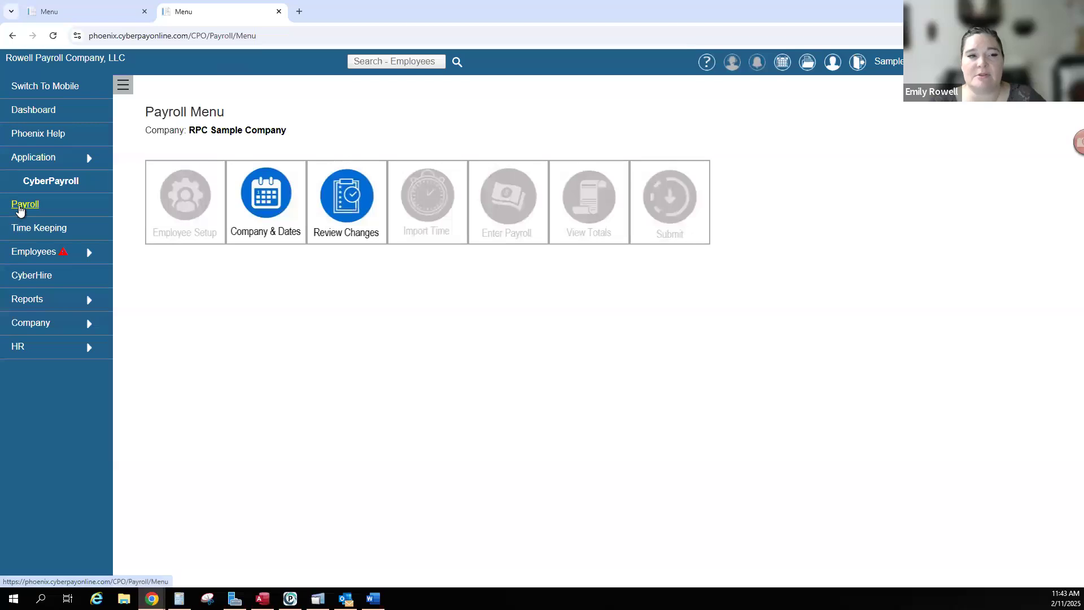
{"action": "left_click", "coordinate": [20, 206]}
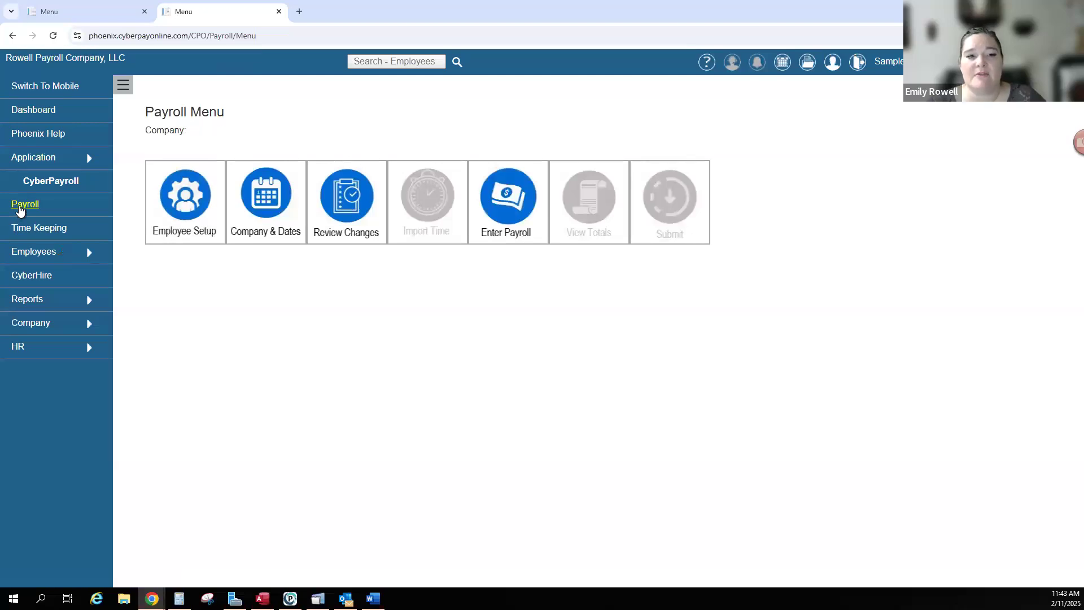
{"action": "left_click", "coordinate": [542, 354]}
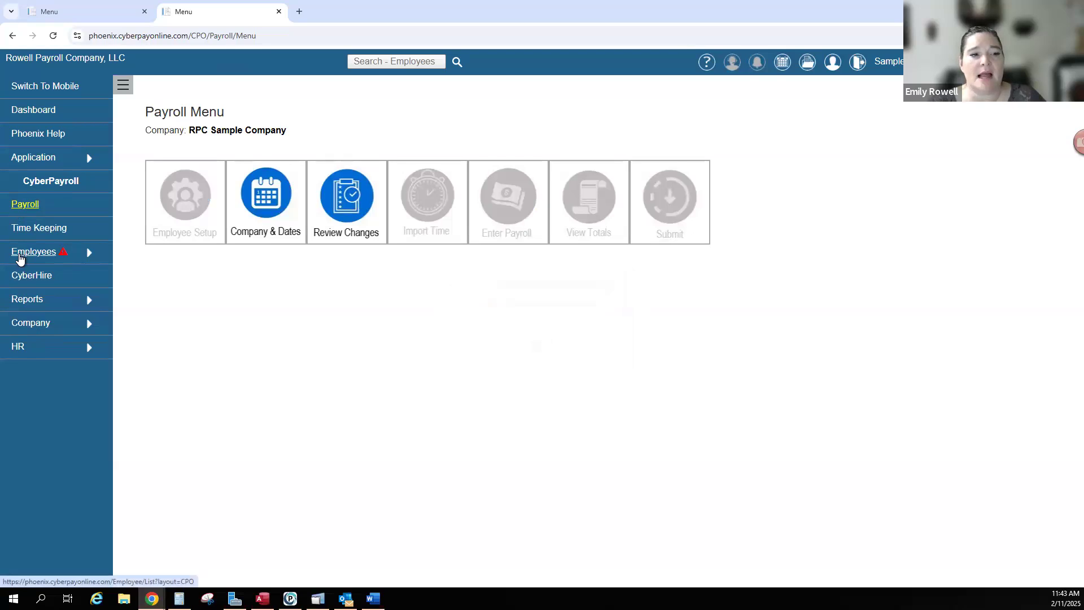
- Open the first employee in the employee list and review the Employee Information page down to the payroll org assignments
{"action": "left_click", "coordinate": [22, 258]}
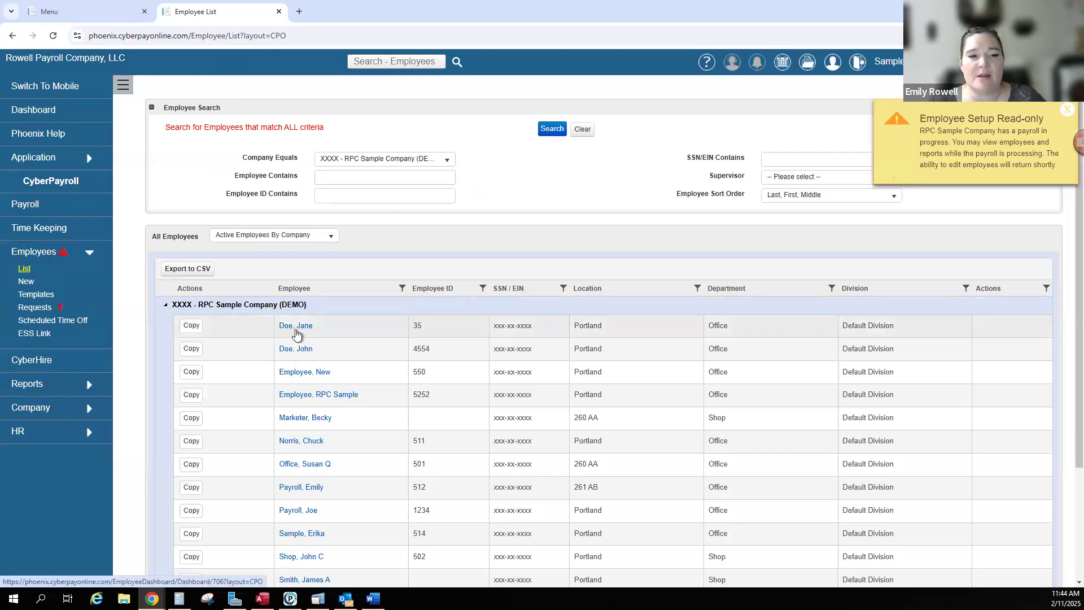
{"action": "left_click", "coordinate": [299, 330]}
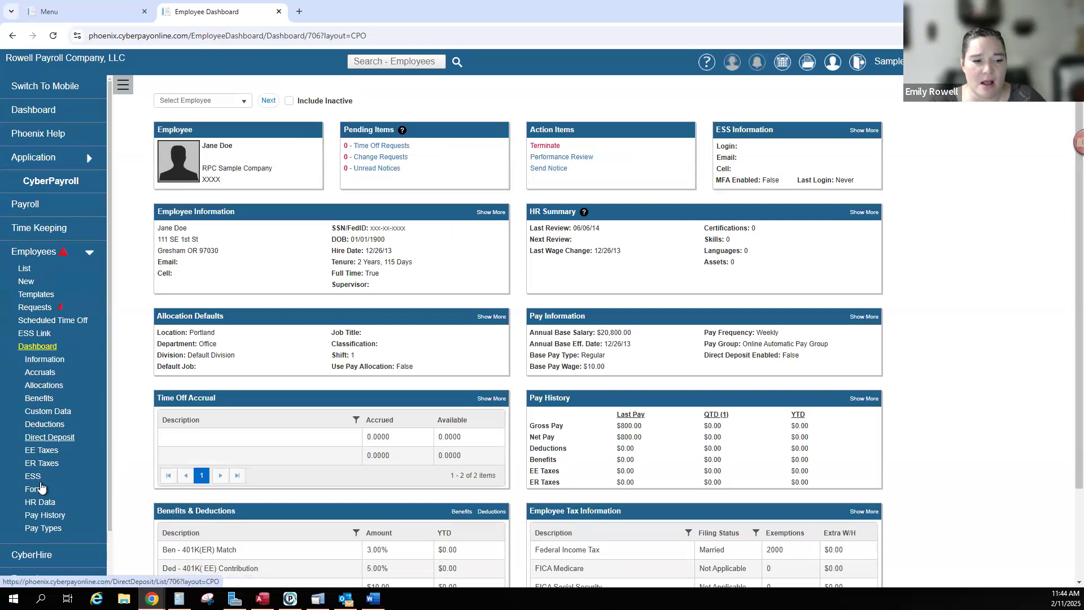
{"action": "left_click", "coordinate": [32, 362]}
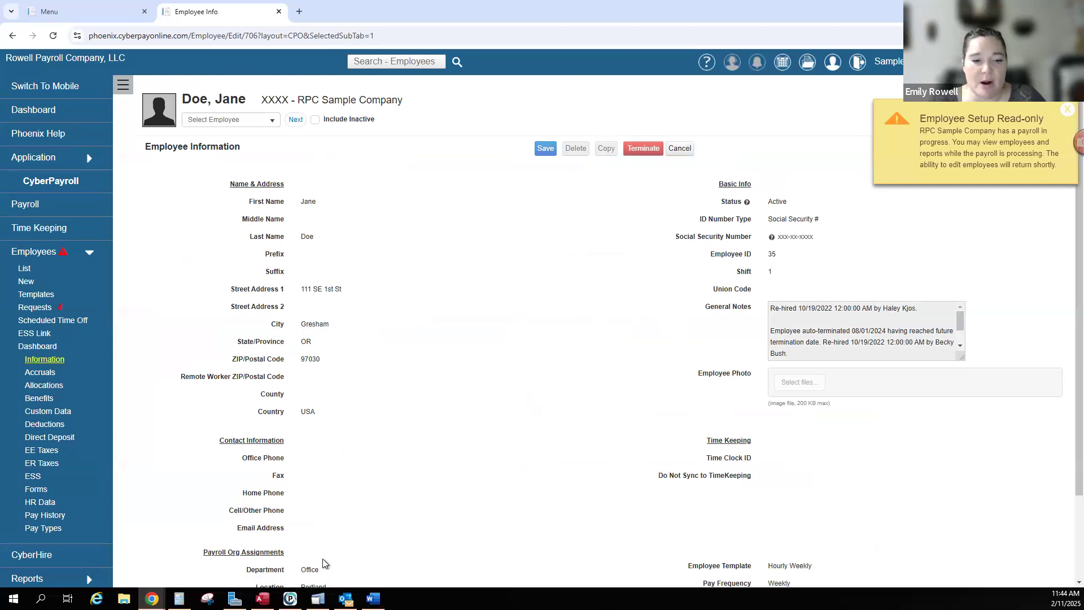
{"action": "scroll", "coordinate": [327, 556], "scroll_direction": "down", "scroll_amount": 2}
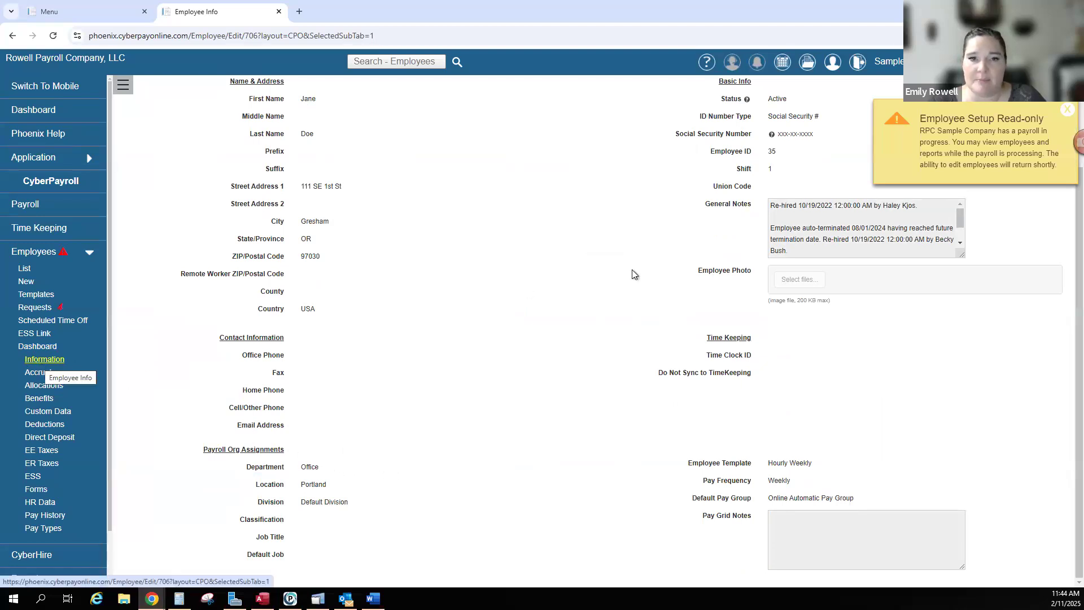
- View the employee's accruals, look through several other employees' accruals for vacation hours, and return to the first employee
{"action": "left_click", "coordinate": [33, 374]}
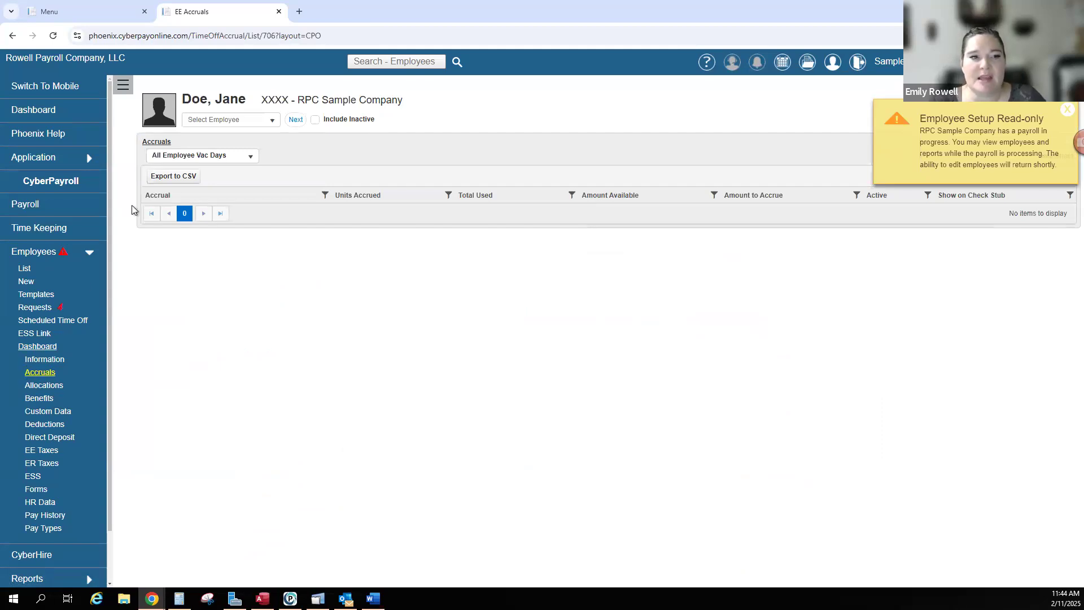
{"action": "left_click", "coordinate": [273, 123]}
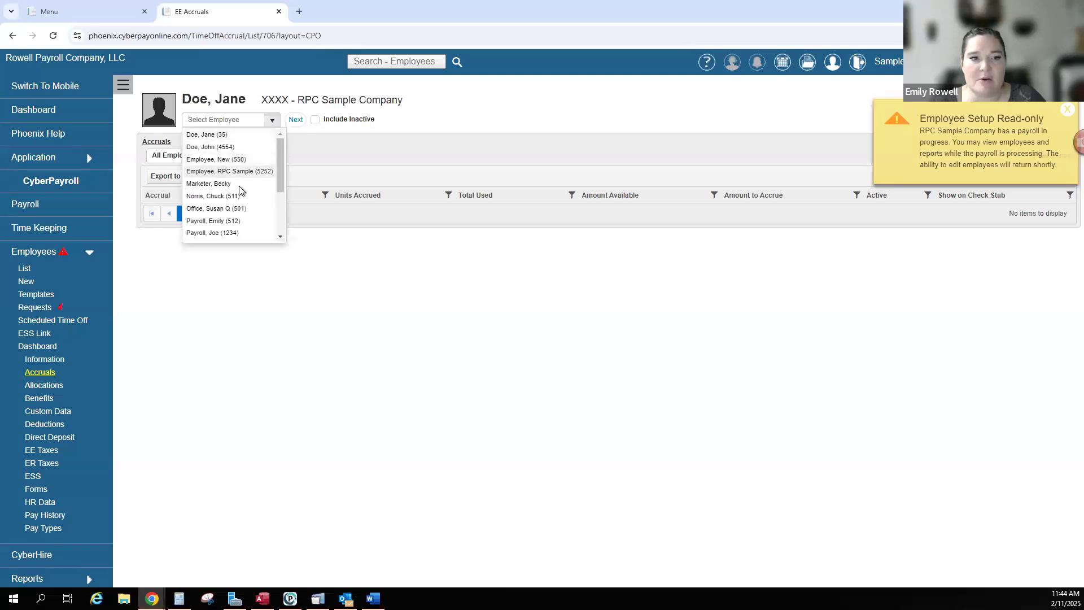
{"action": "left_click", "coordinate": [228, 210]}
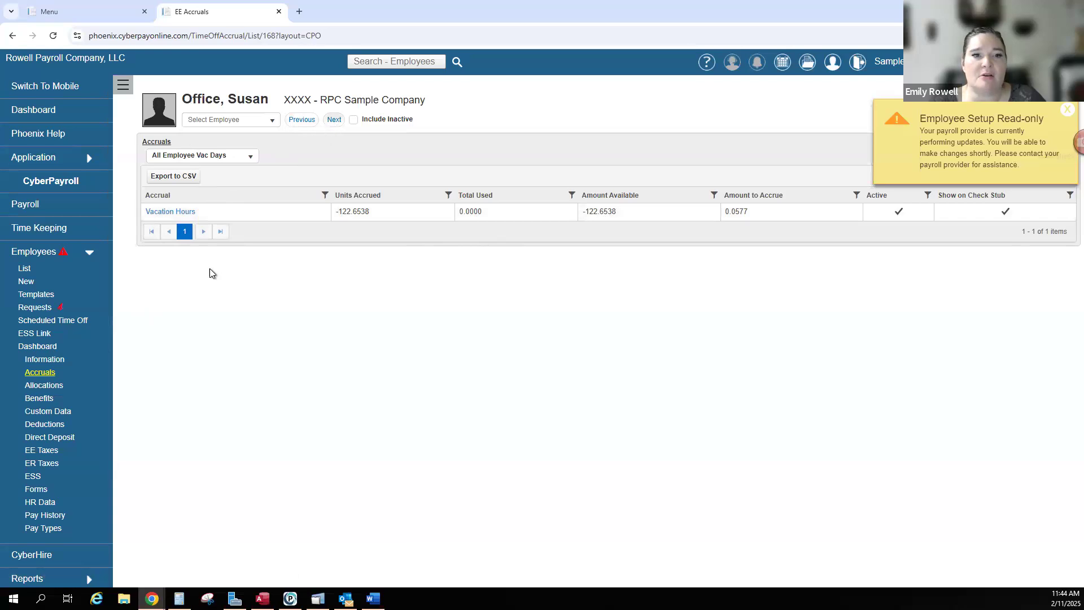
{"action": "left_click", "coordinate": [38, 373]}
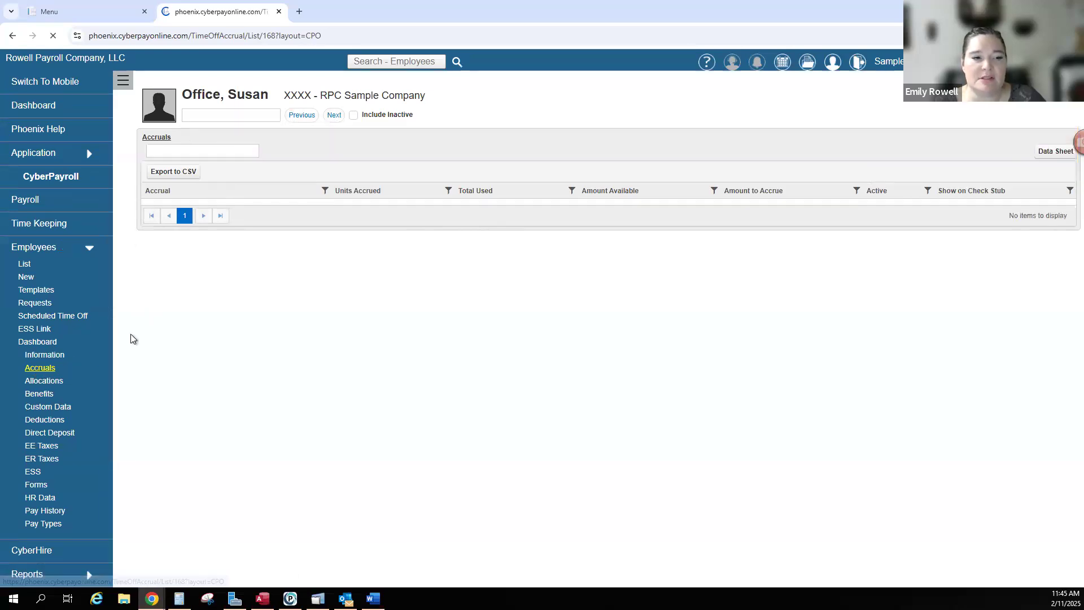
{"action": "left_click", "coordinate": [332, 120]}
{"action": "left_click", "coordinate": [332, 120]}
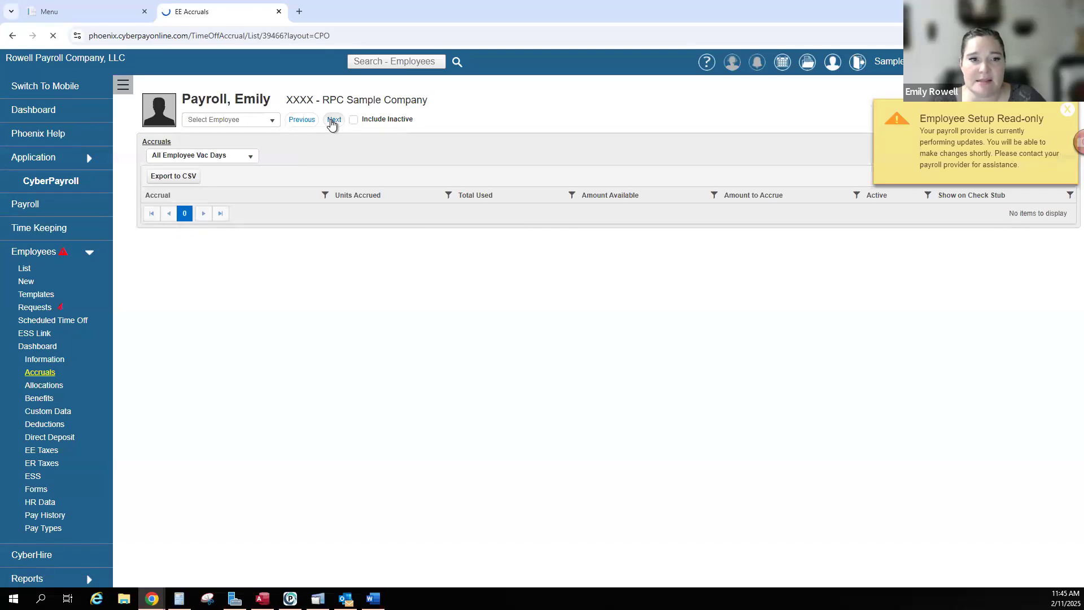
{"action": "left_click", "coordinate": [272, 121]}
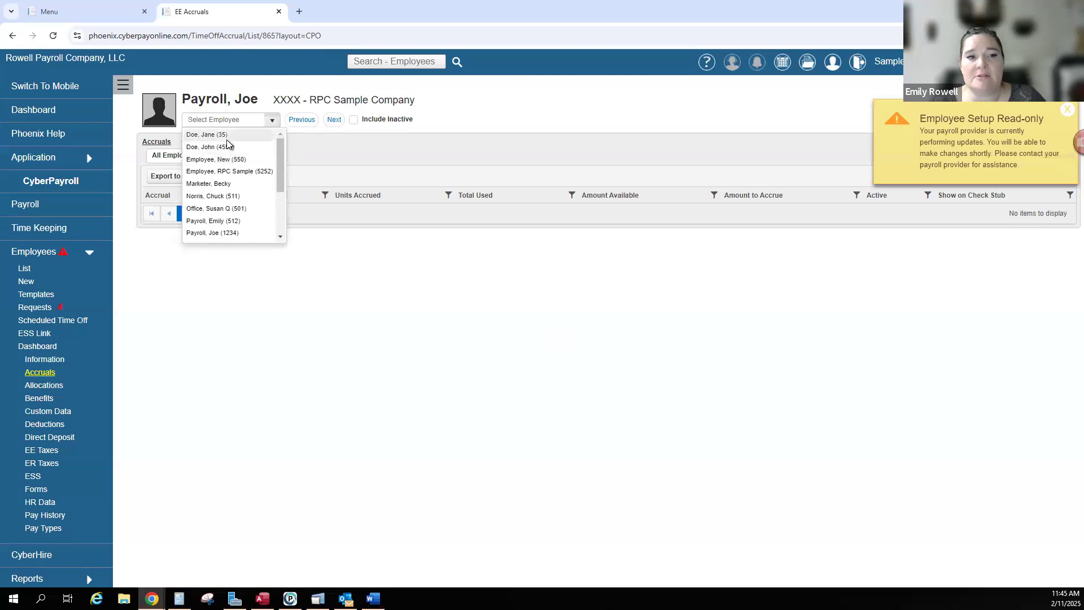
{"action": "left_click", "coordinate": [261, 135]}
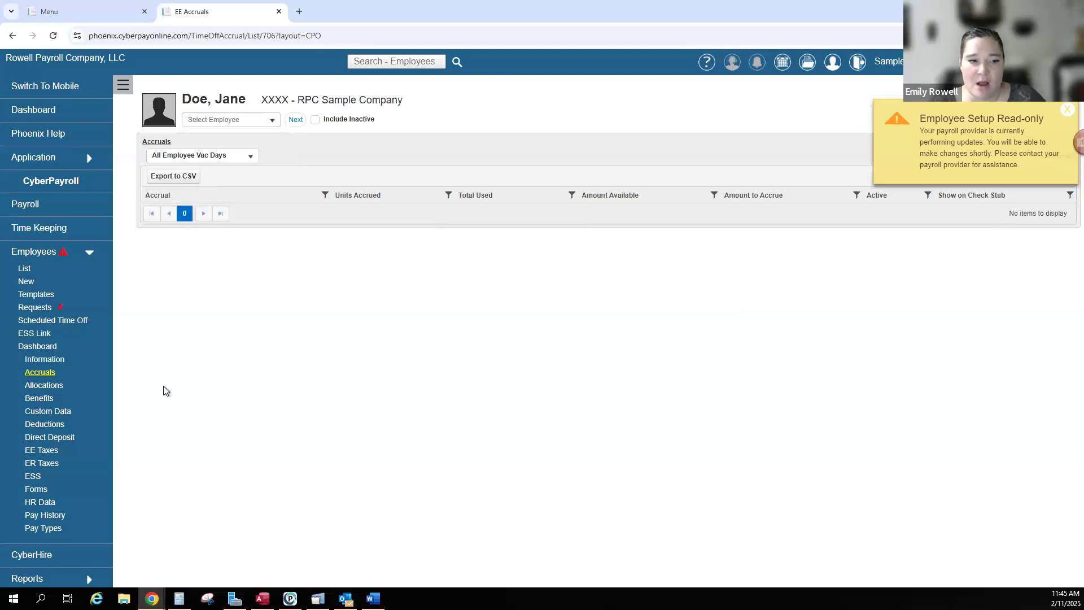
- Open the employee's allocations and examine the Labor Allocation percentage and its location
{"action": "left_click", "coordinate": [44, 386]}
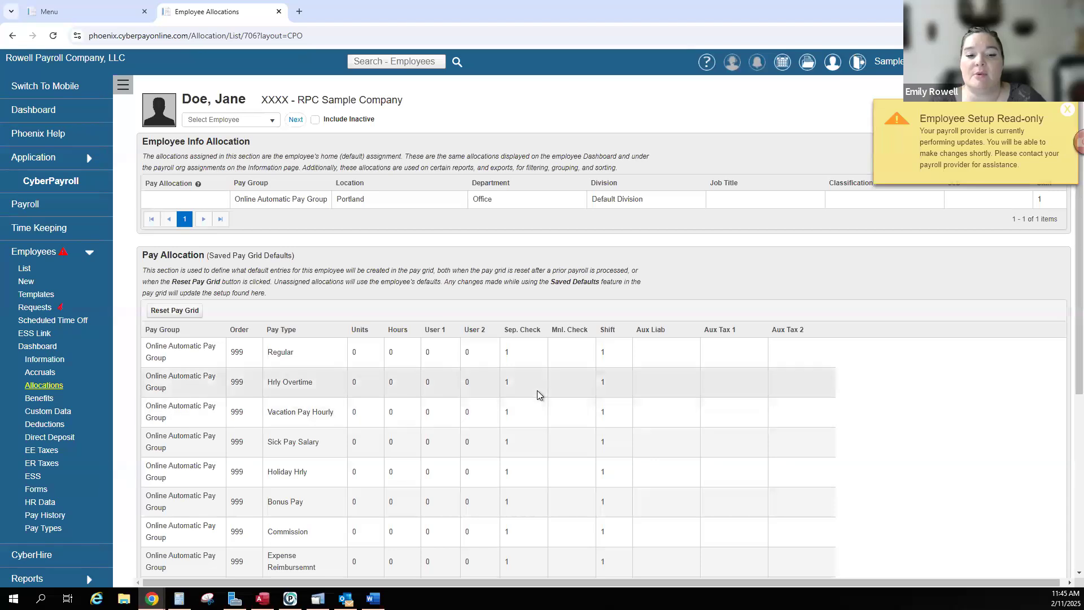
{"action": "scroll", "coordinate": [536, 392], "scroll_direction": "down", "scroll_amount": 5}
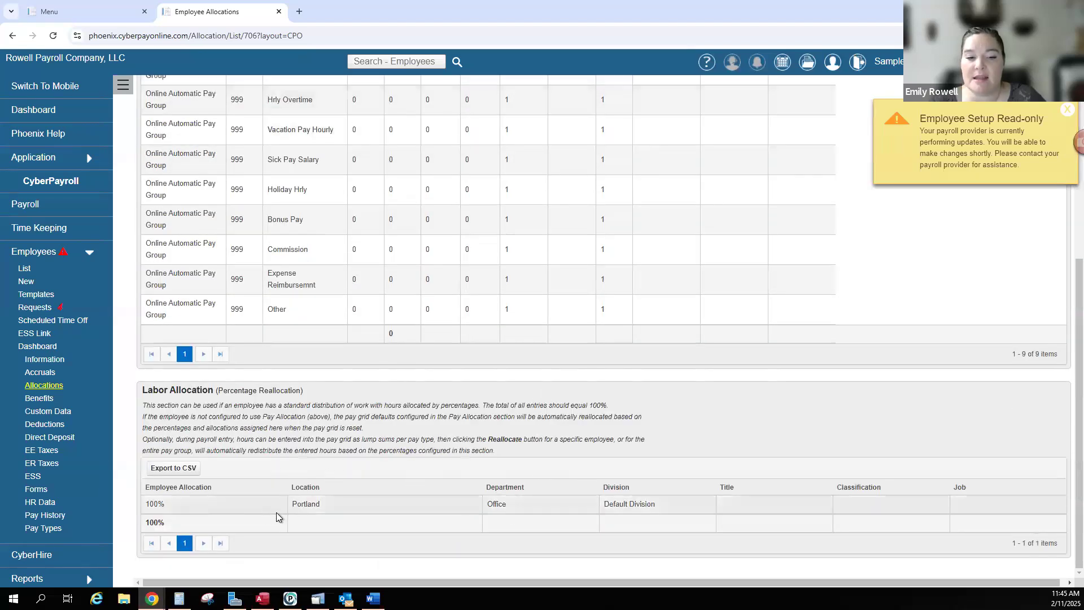
{"action": "left_click_drag", "start_coordinate": [148, 390], "coordinate": [215, 390]}
{"action": "left_click", "coordinate": [353, 506]}
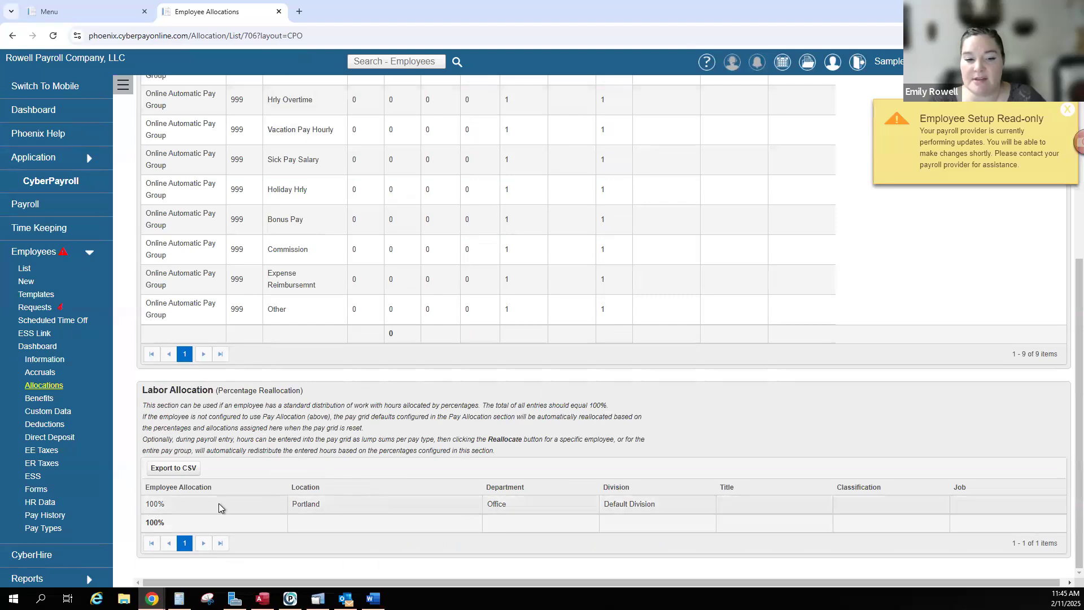
{"action": "double_click", "coordinate": [153, 504]}
{"action": "left_click", "coordinate": [337, 503]}
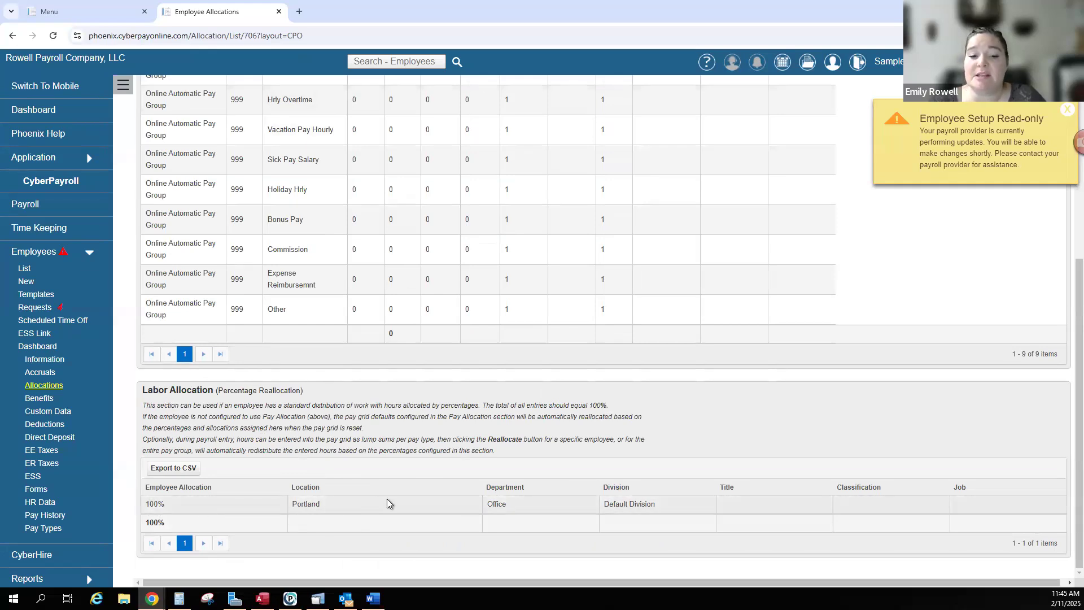
- Examine the employee's Pay Allocation section with the saved pay grid defaults, and reload the allocations page
{"action": "scroll", "coordinate": [388, 496], "scroll_direction": "up", "scroll_amount": 4}
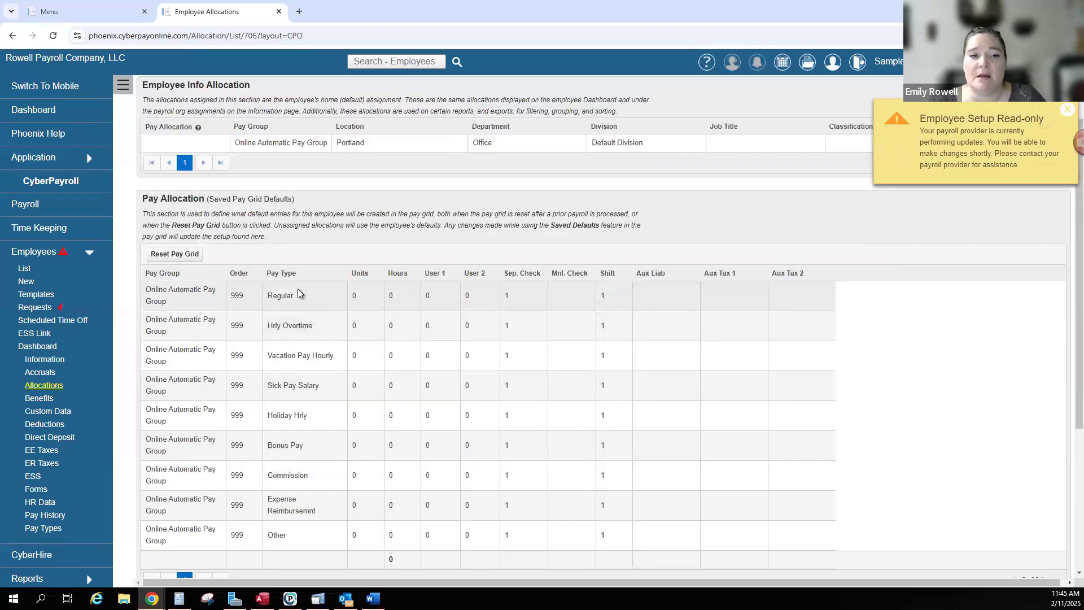
{"action": "left_click_drag", "start_coordinate": [148, 199], "coordinate": [200, 198]}
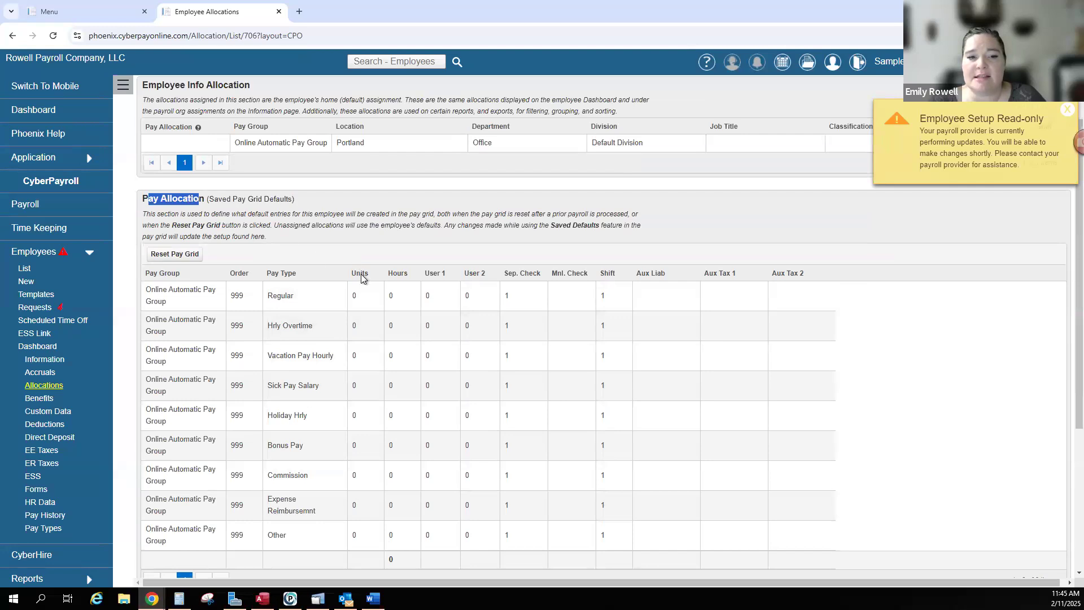
{"action": "left_click", "coordinate": [362, 275]}
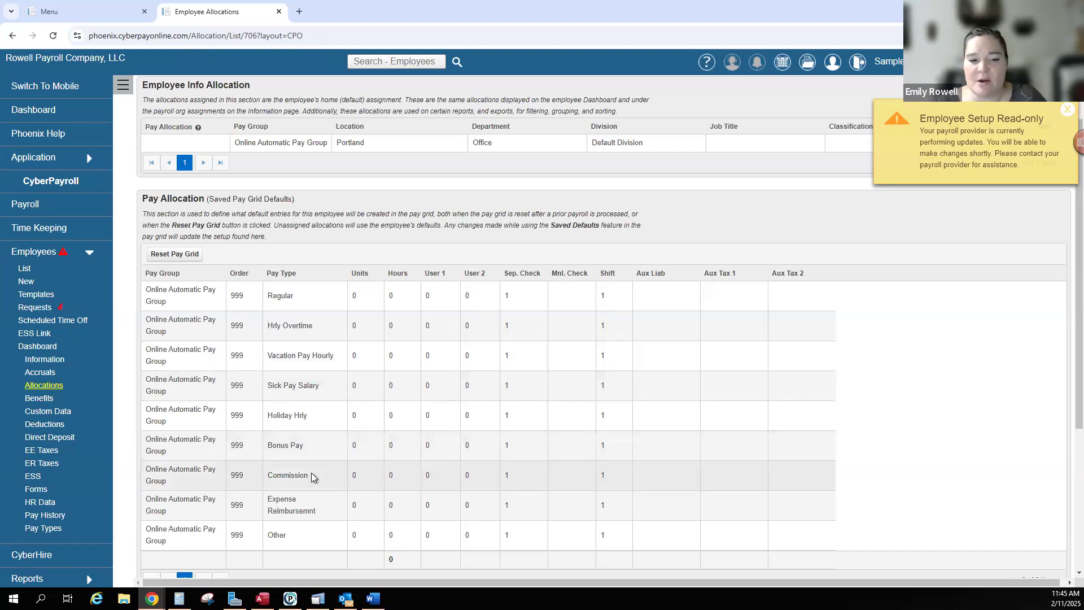
{"action": "left_click", "coordinate": [44, 387]}
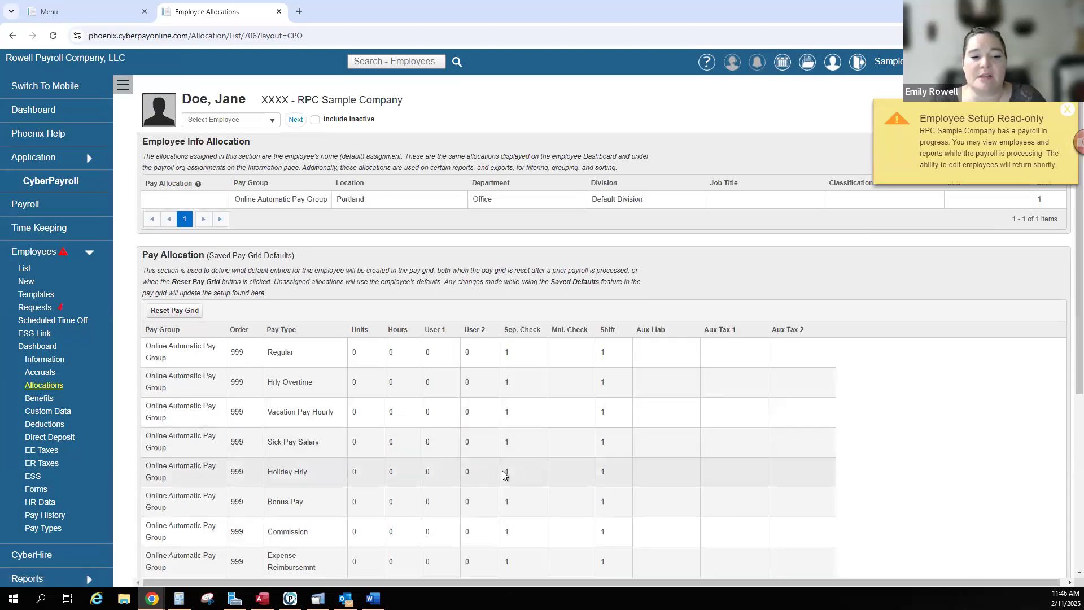
{"action": "scroll", "coordinate": [504, 474], "scroll_direction": "down", "scroll_amount": 1}
{"action": "left_click", "coordinate": [49, 388]}
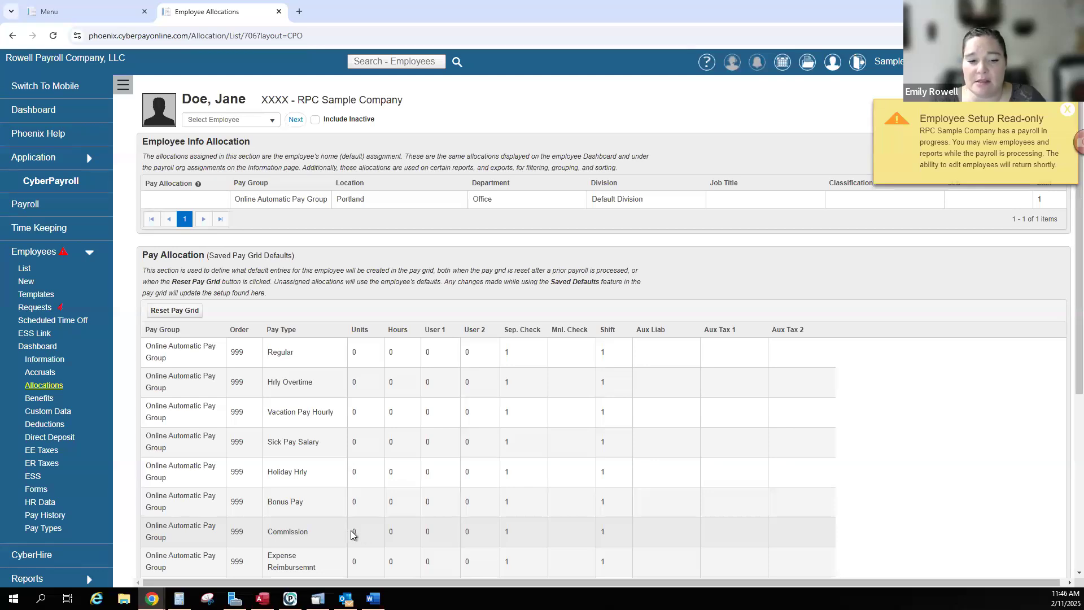
{"action": "left_click", "coordinate": [37, 387]}
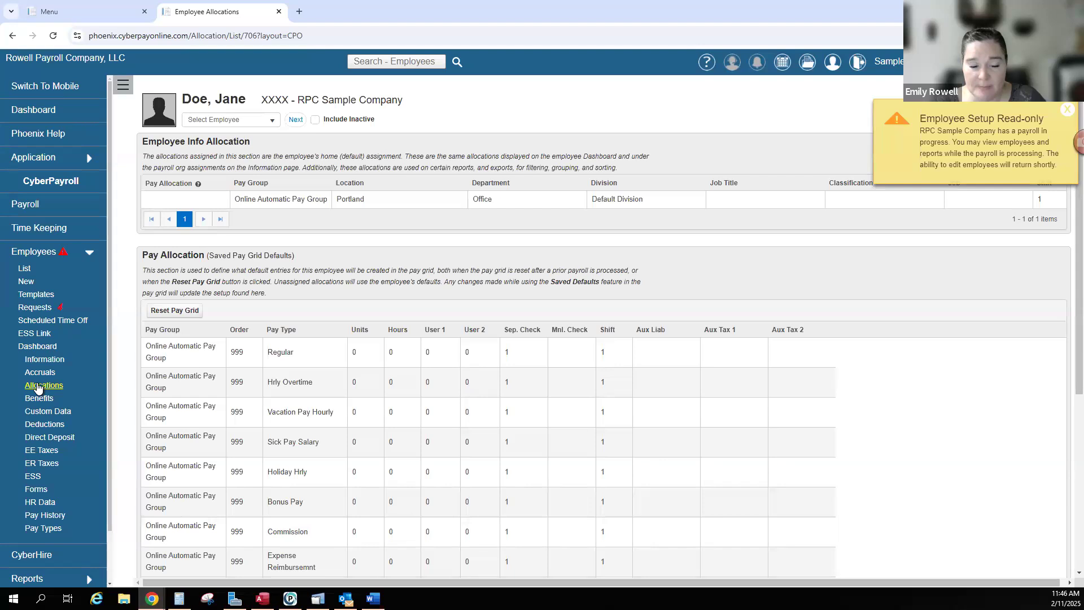
- Review the employee's benefits, custom data fields, and current-year deductions with garnishment priority
{"action": "left_click", "coordinate": [40, 400]}
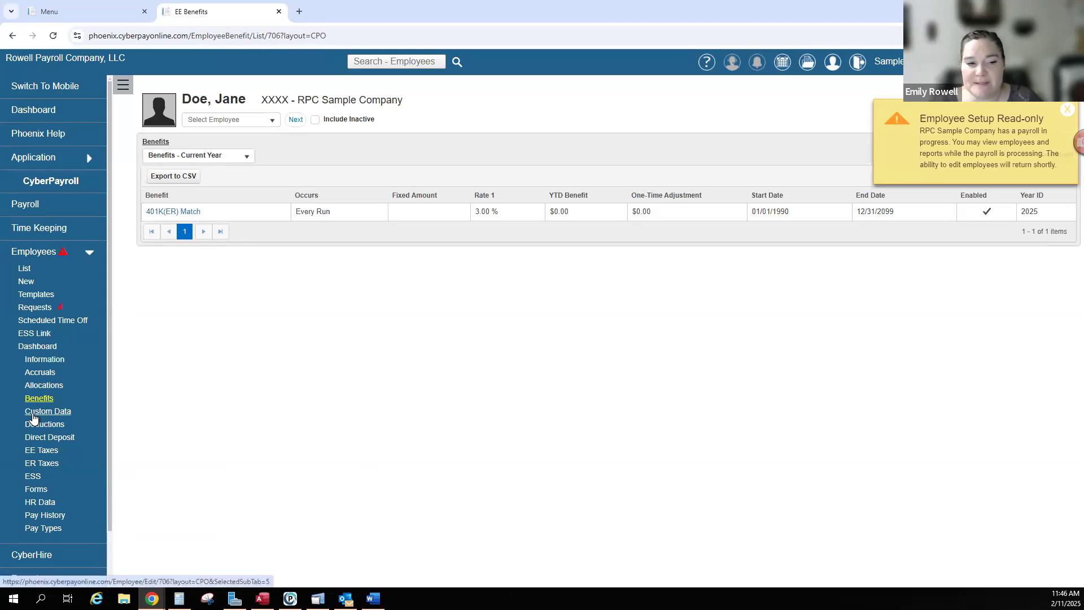
{"action": "left_click", "coordinate": [33, 416]}
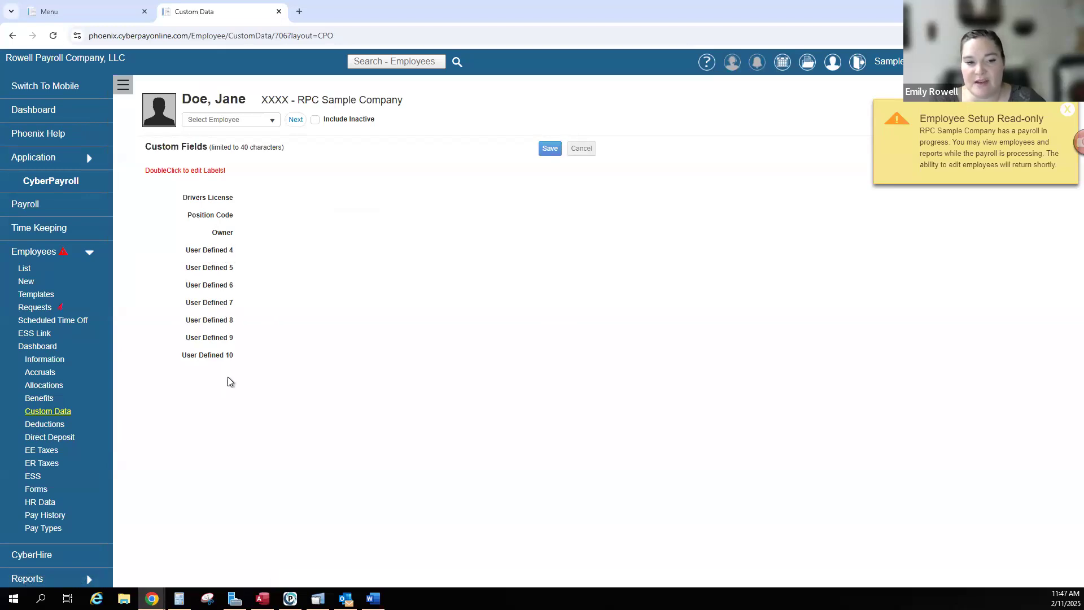
{"action": "left_click", "coordinate": [48, 428]}
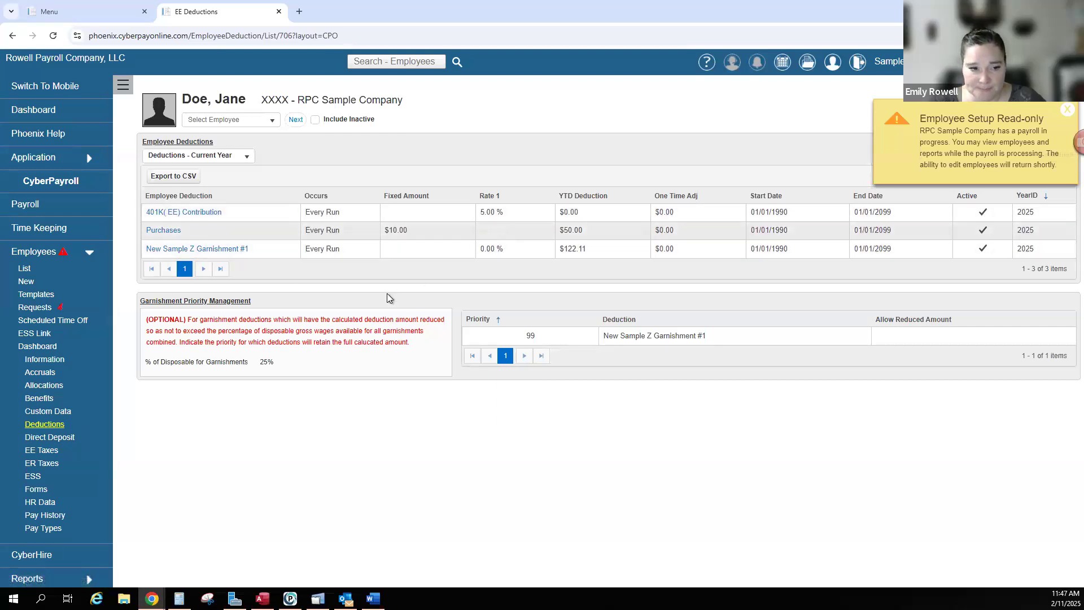
- Review the employee's direct deposit setup and current-year employee tax details
{"action": "left_click", "coordinate": [49, 438]}
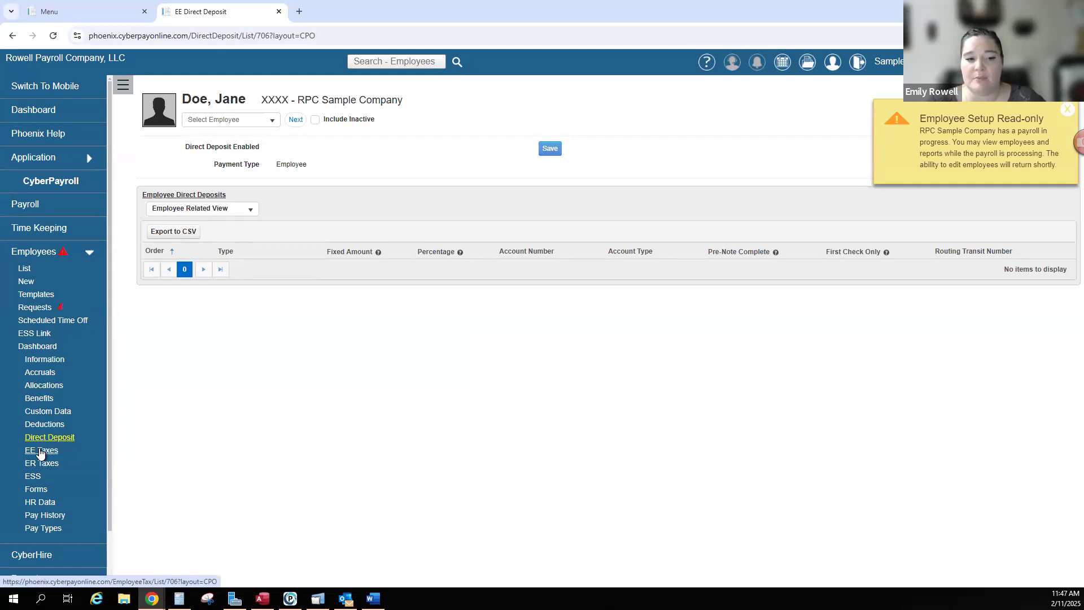
{"action": "left_click", "coordinate": [39, 450]}
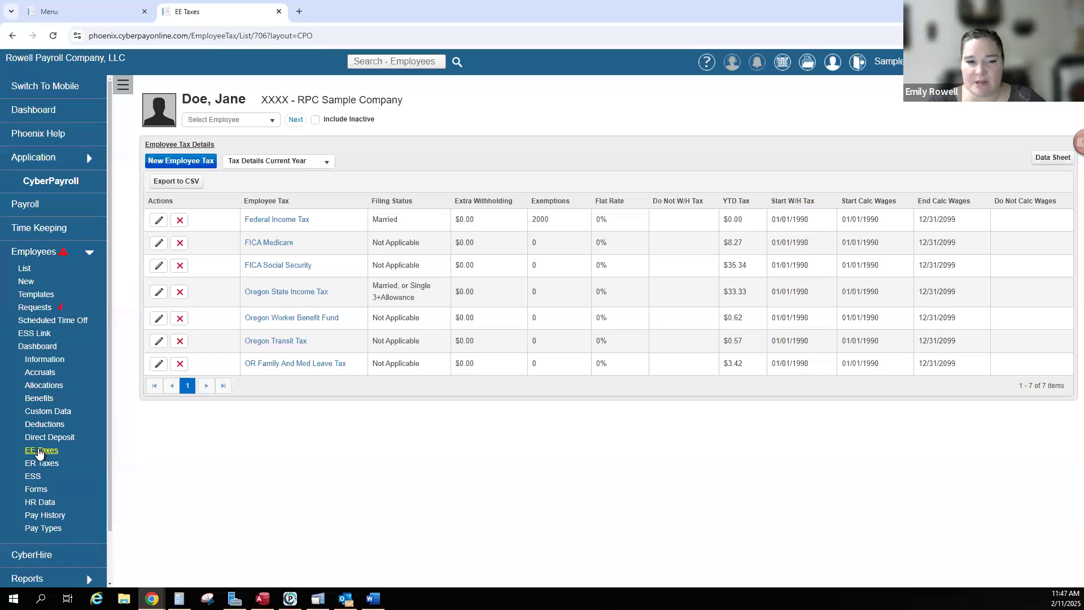
{"action": "left_click", "coordinate": [41, 438]}
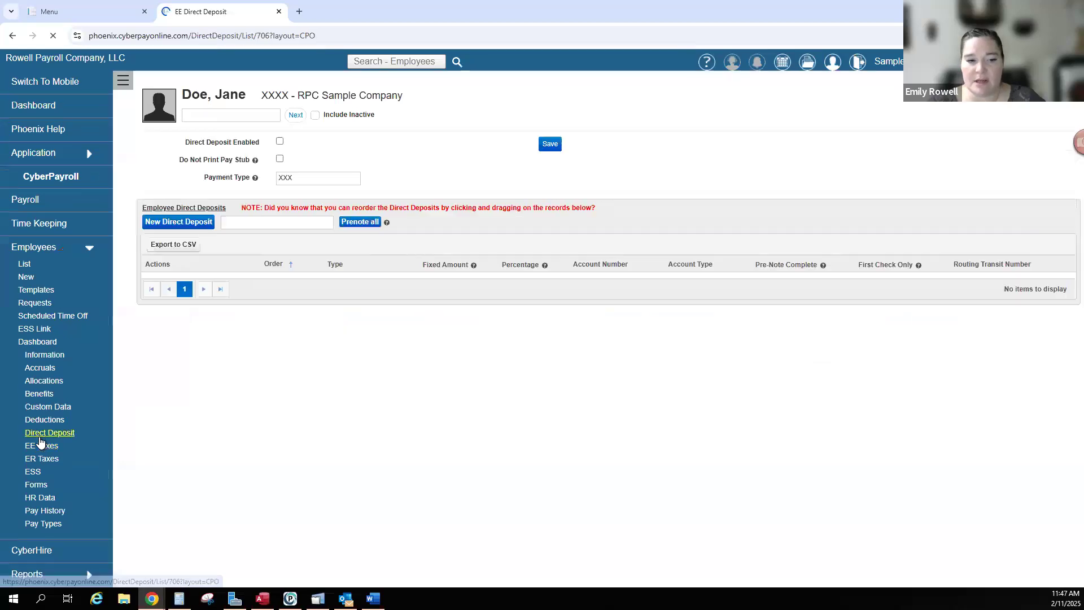
{"action": "left_click", "coordinate": [38, 446]}
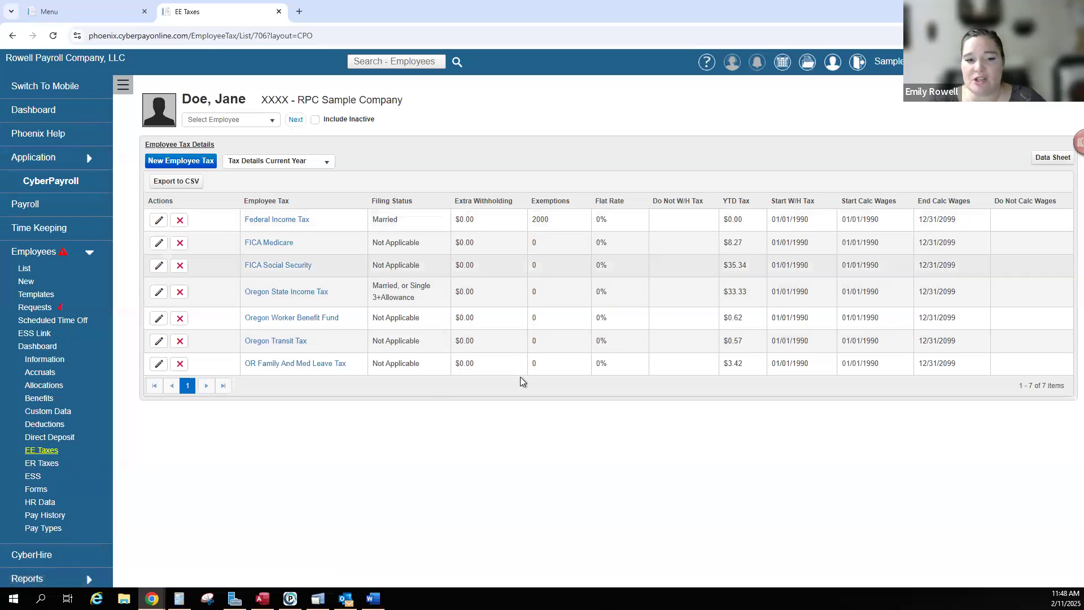
- Edit the employee's Federal Income Tax line, set Extra Withholding to 20, and save the change
{"action": "left_click", "coordinate": [159, 221]}
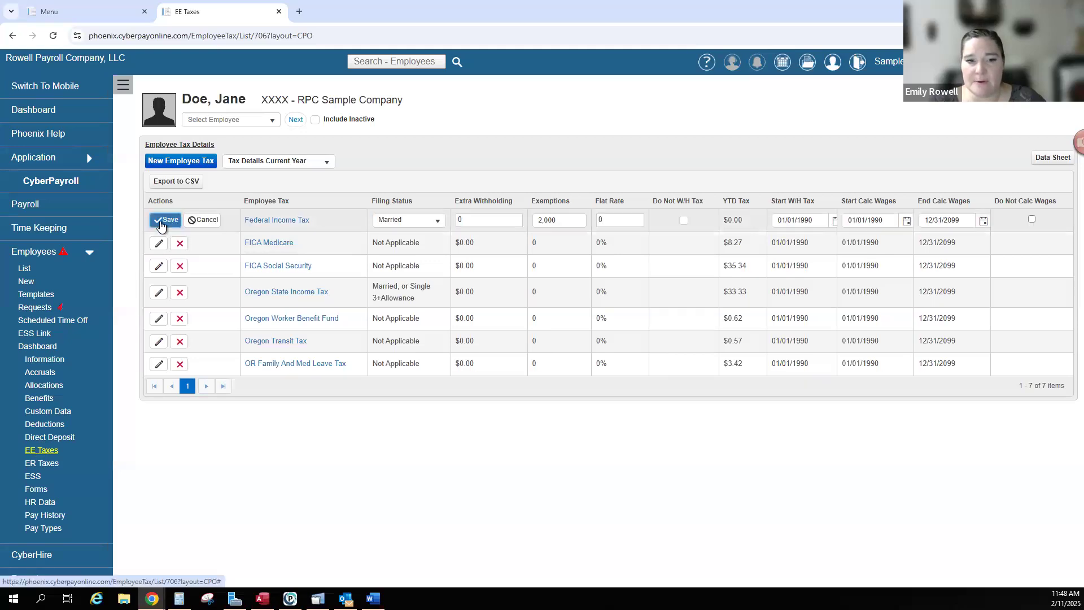
{"action": "left_click", "coordinate": [438, 223]}
{"action": "scroll", "coordinate": [418, 271], "scroll_direction": "down", "scroll_amount": 5}
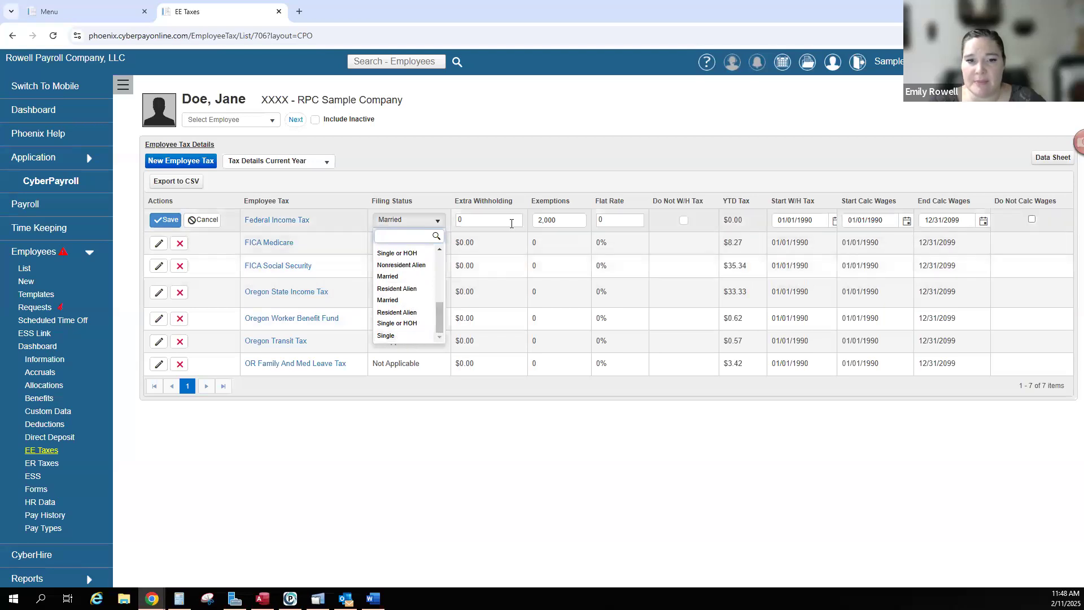
{"action": "left_click", "coordinate": [567, 219]}
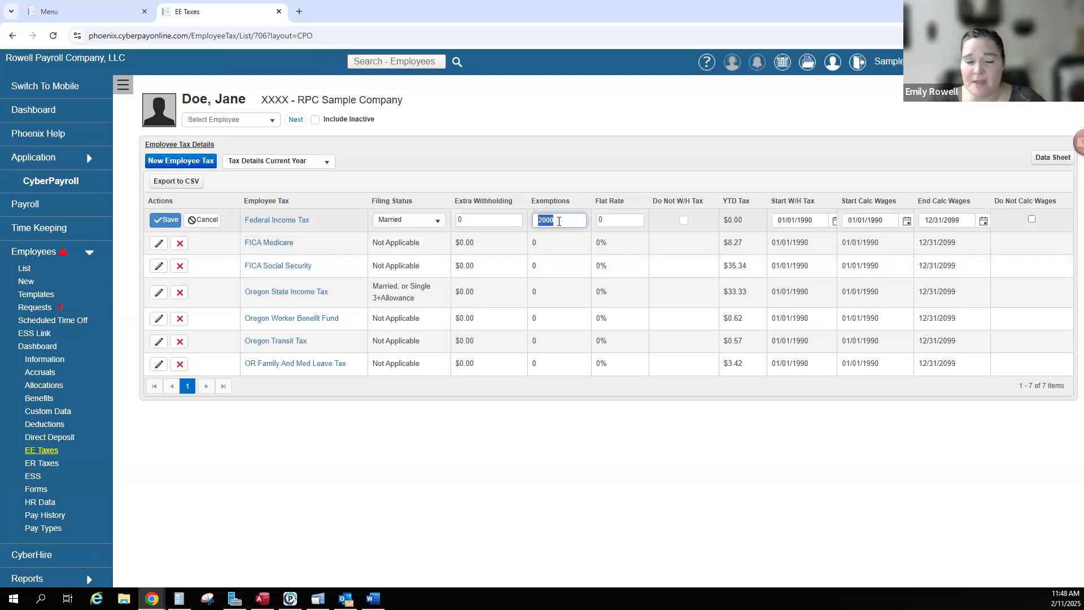
{"action": "left_click", "coordinate": [481, 220]}
{"action": "double_click", "coordinate": [486, 220]}
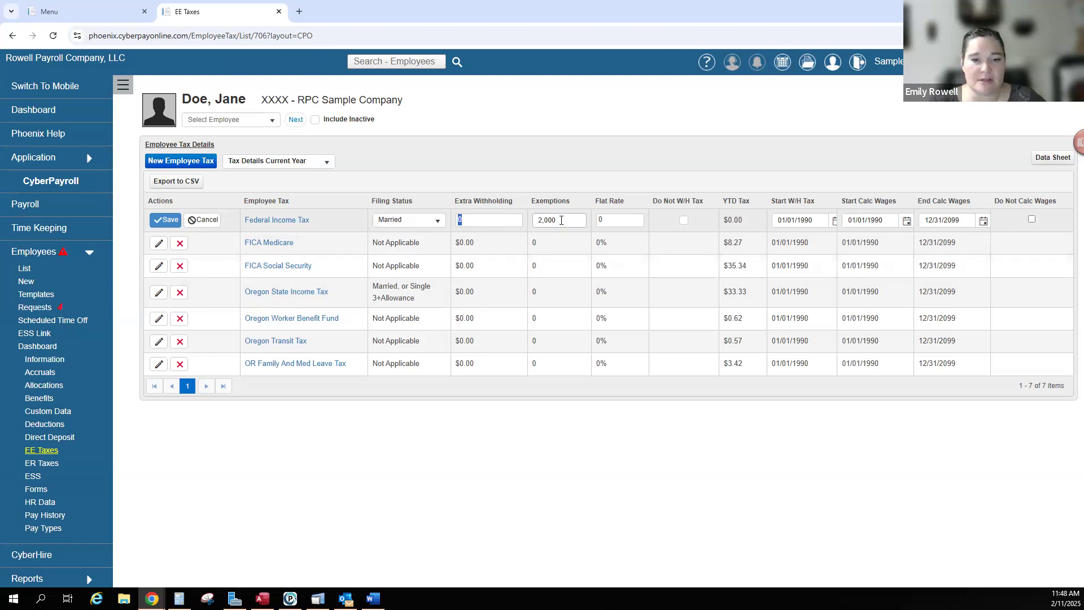
{"action": "type", "text": "20"}
{"action": "left_click", "coordinate": [638, 219]}
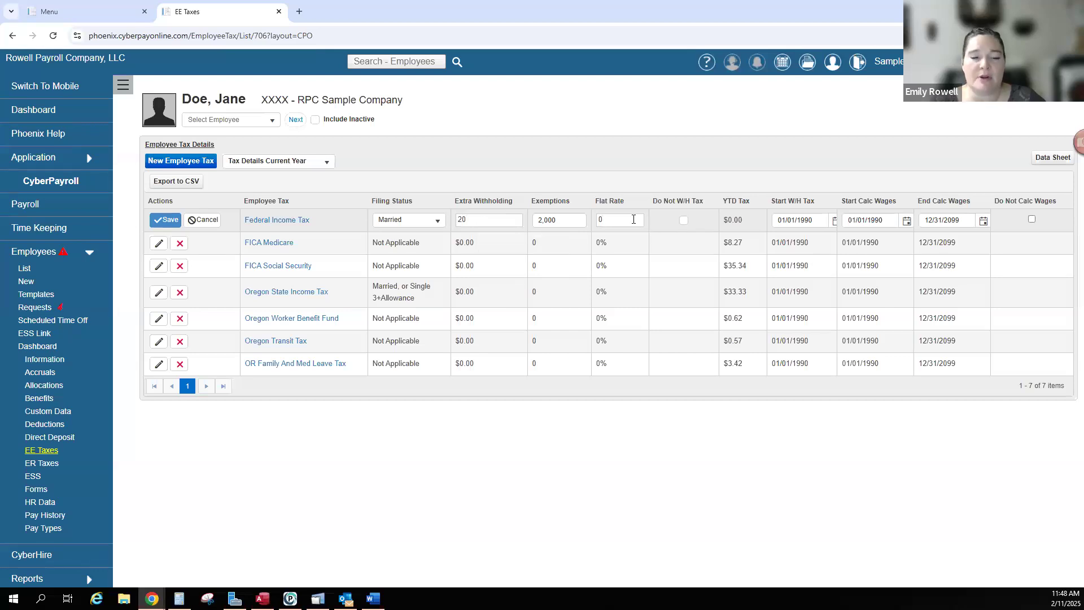
{"action": "double_click", "coordinate": [603, 219]}
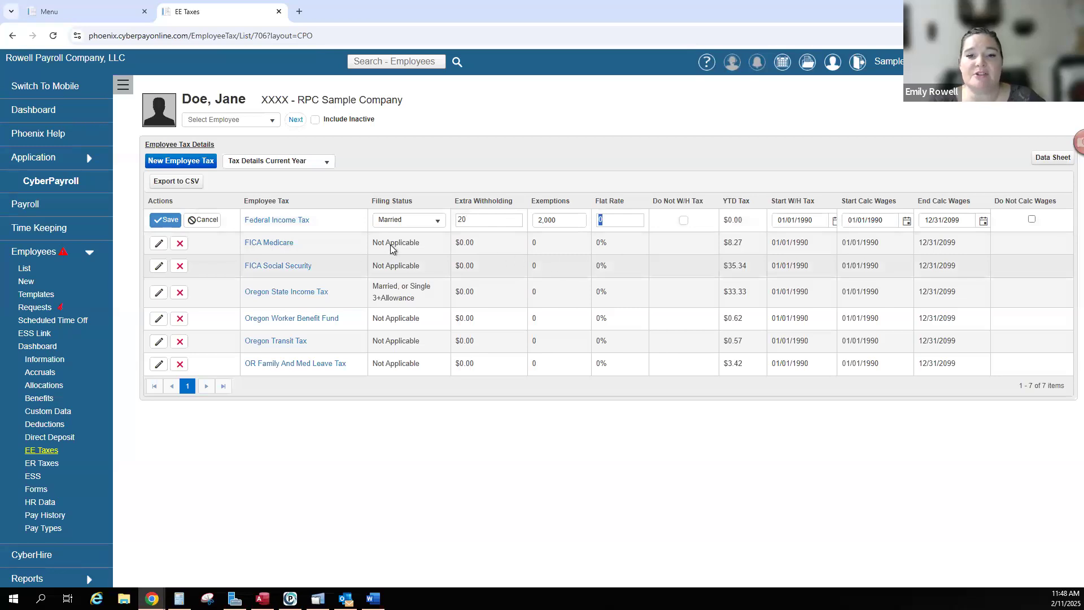
{"action": "left_click", "coordinate": [159, 223]}
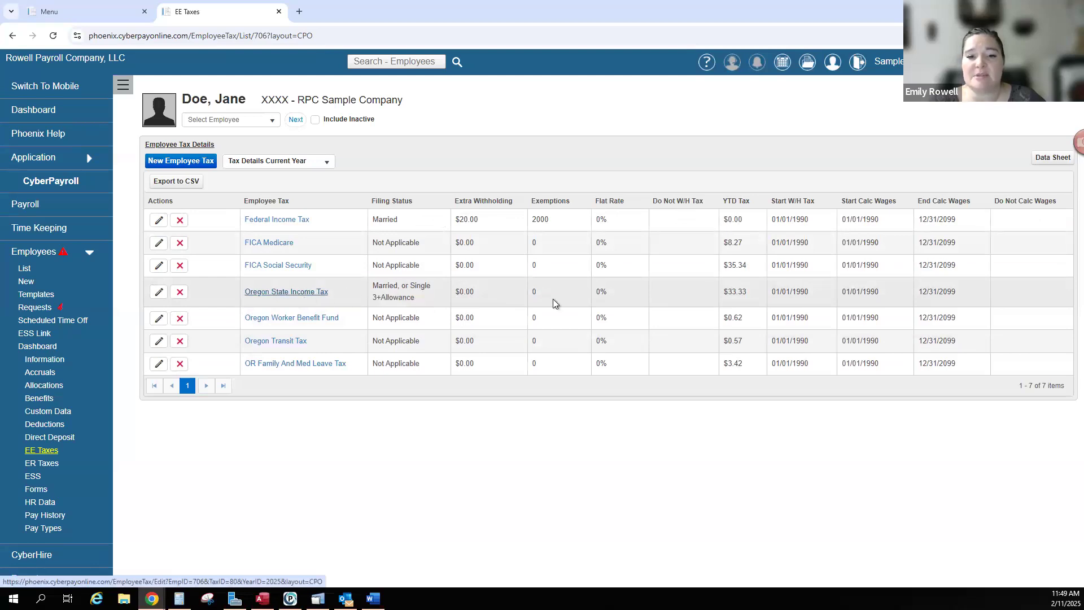
- Open the employee's Oregon State Income Tax details, try the Flat Amount option, and switch back to Extra Withholding
{"action": "left_click", "coordinate": [294, 292]}
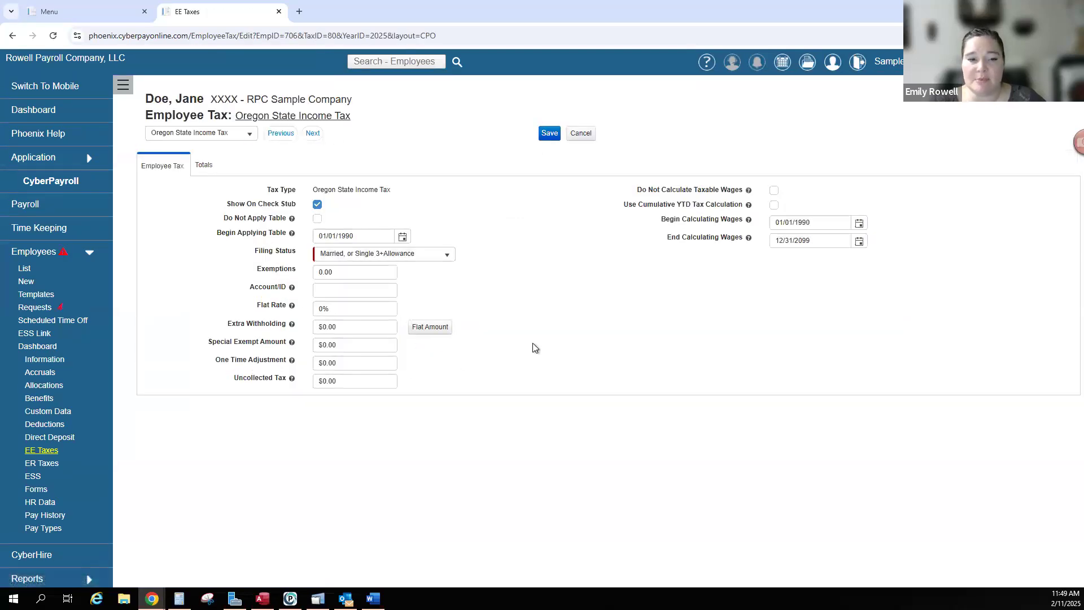
{"action": "left_click", "coordinate": [344, 325]}
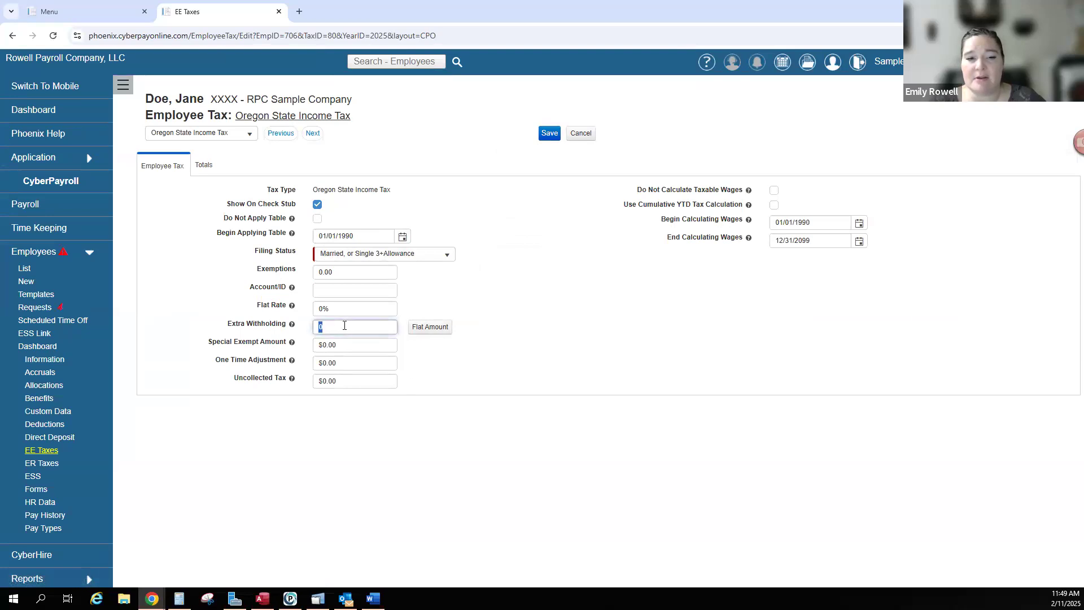
{"action": "left_click", "coordinate": [441, 331]}
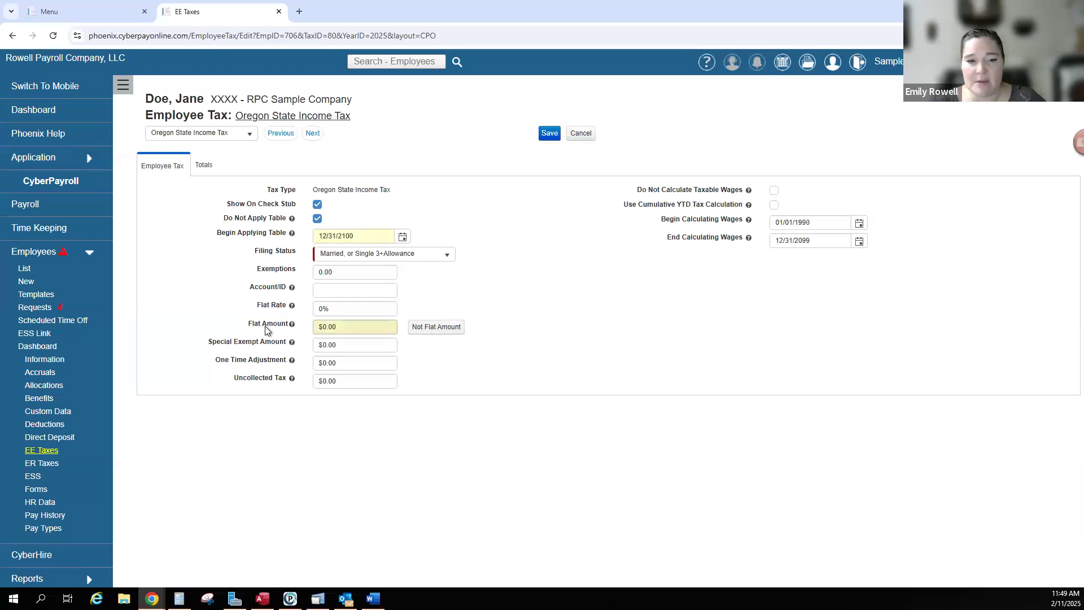
{"action": "left_click_drag", "start_coordinate": [254, 323], "coordinate": [289, 324]}
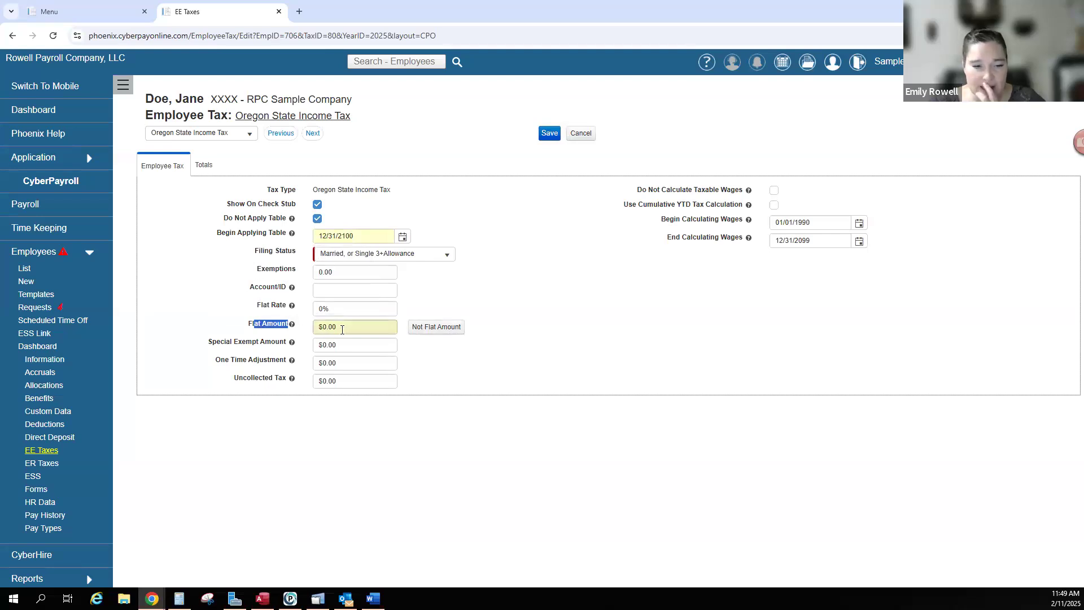
{"action": "left_click", "coordinate": [434, 332]}
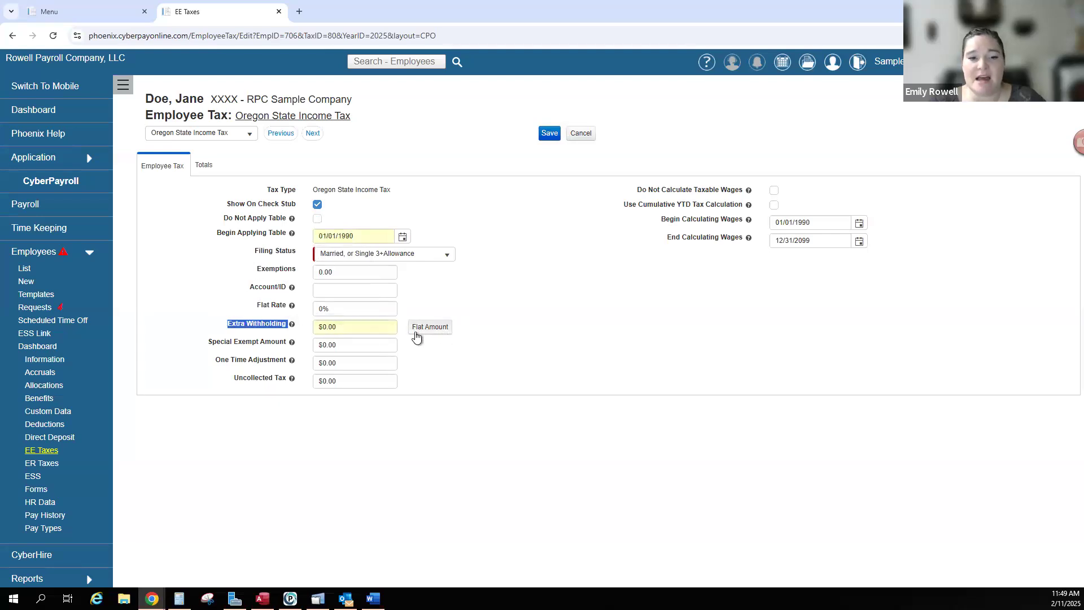
- Set the Flat Rate of the Oregon State Income Tax to 10% and save the tax record
{"action": "left_click", "coordinate": [350, 326]}
{"action": "left_click", "coordinate": [338, 311]}
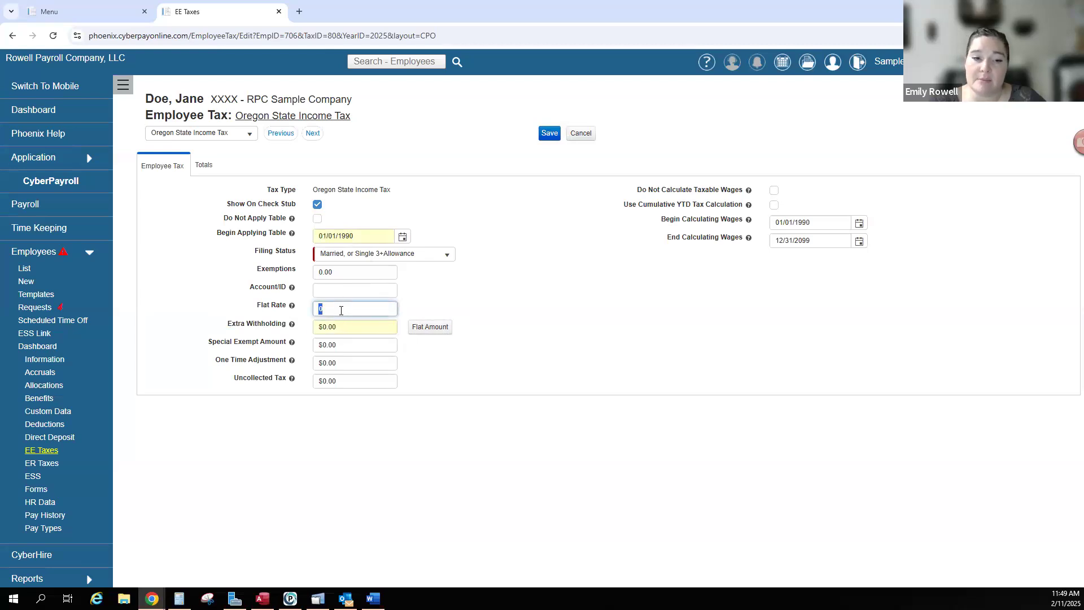
{"action": "left_click", "coordinate": [342, 325]}
{"action": "left_click", "coordinate": [341, 308]}
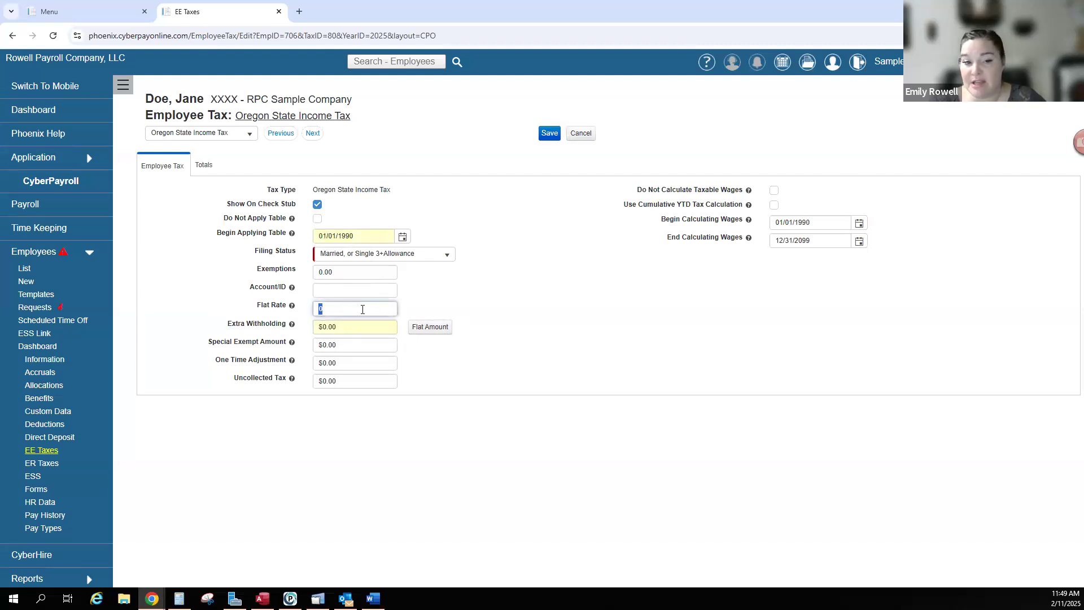
{"action": "type", "text": "10"}
{"action": "left_click", "coordinate": [371, 343]}
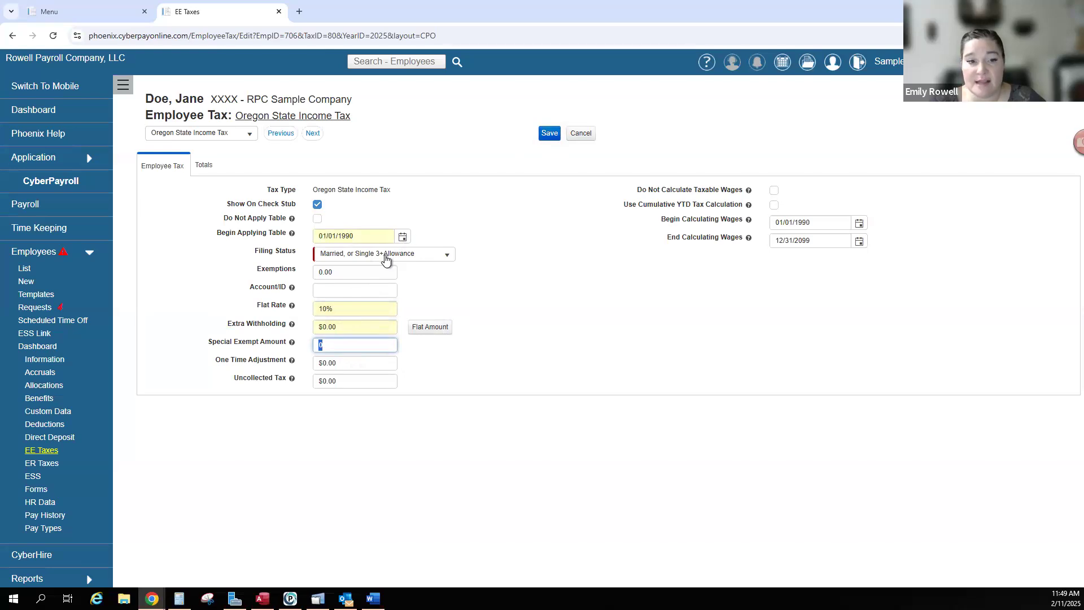
{"action": "left_click", "coordinate": [552, 138]}
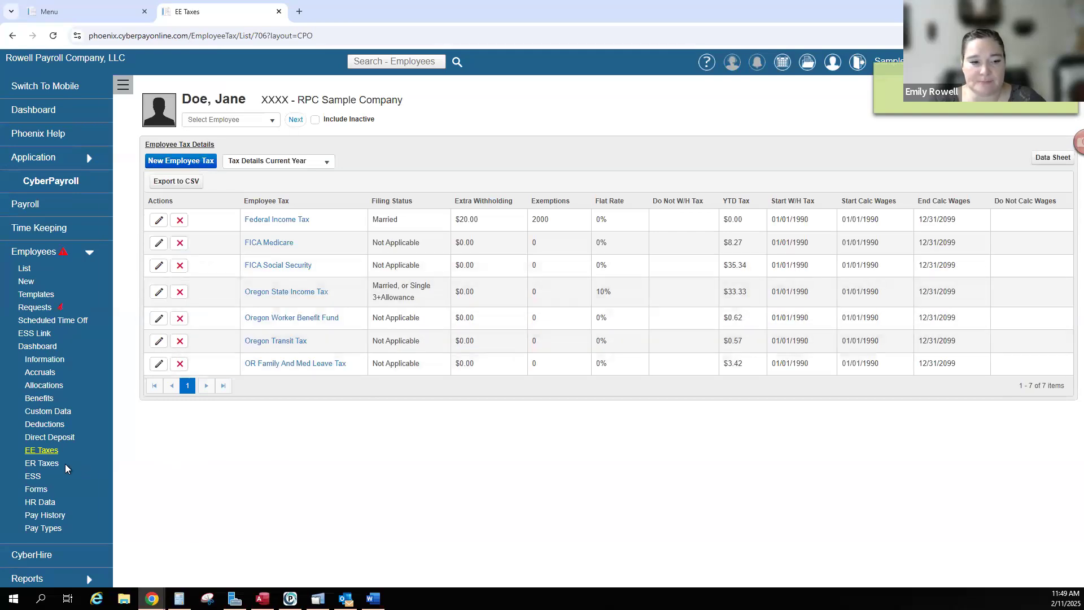
- Review the employee's employer taxes and the Employee Self Service settings, including the Resend Welcome Email option
{"action": "left_click", "coordinate": [35, 464]}
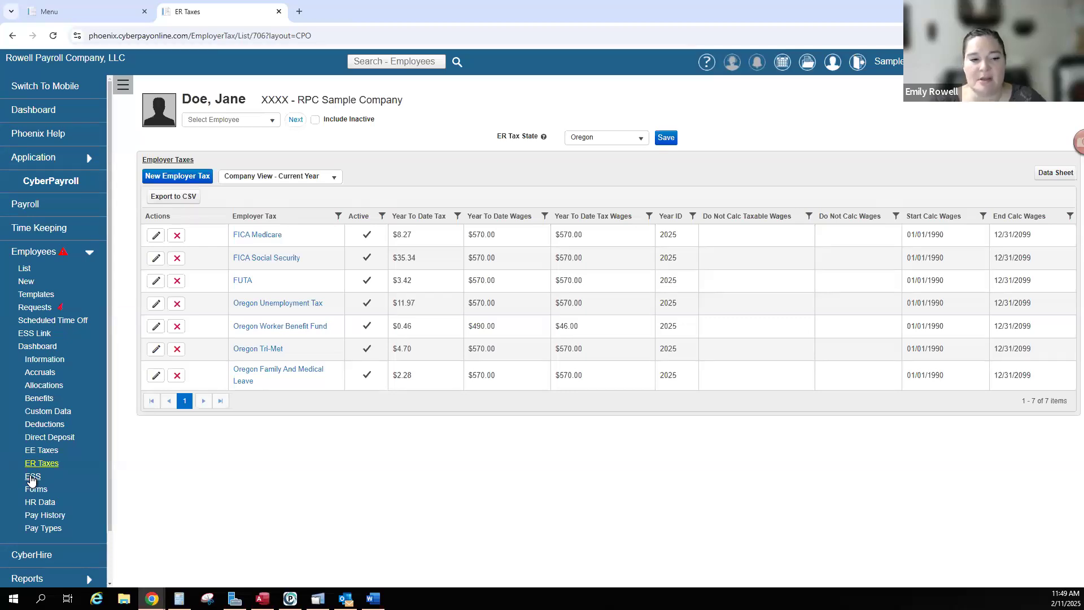
{"action": "left_click", "coordinate": [31, 477]}
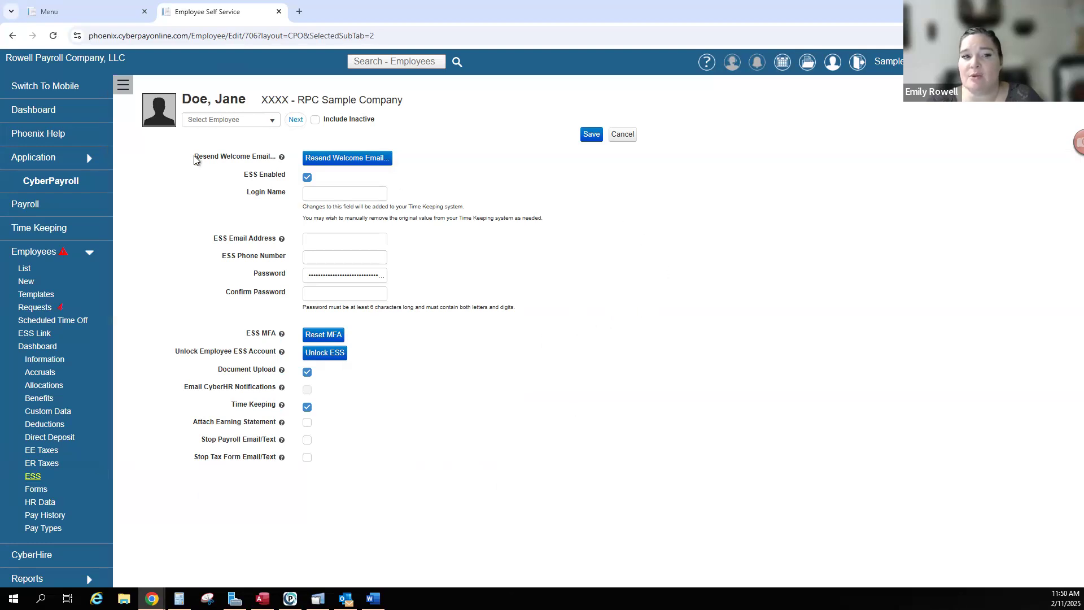
{"action": "left_click_drag", "start_coordinate": [194, 158], "coordinate": [272, 158]}
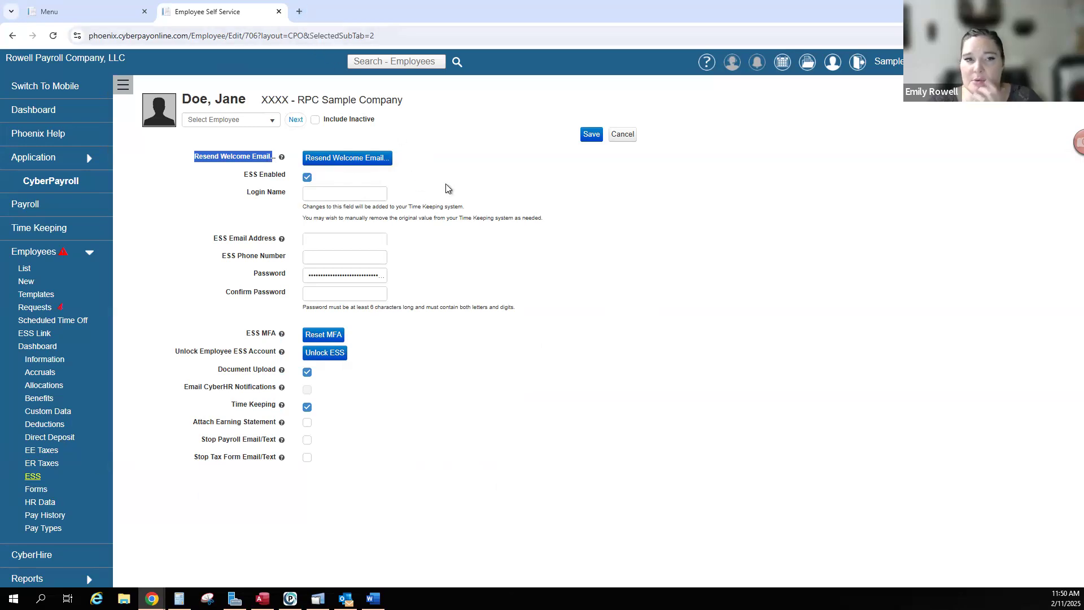
- Search the web for "rowell payroll" in a new browser tab and open the company website's Employee Payroll Login
{"action": "left_click", "coordinate": [299, 12]}
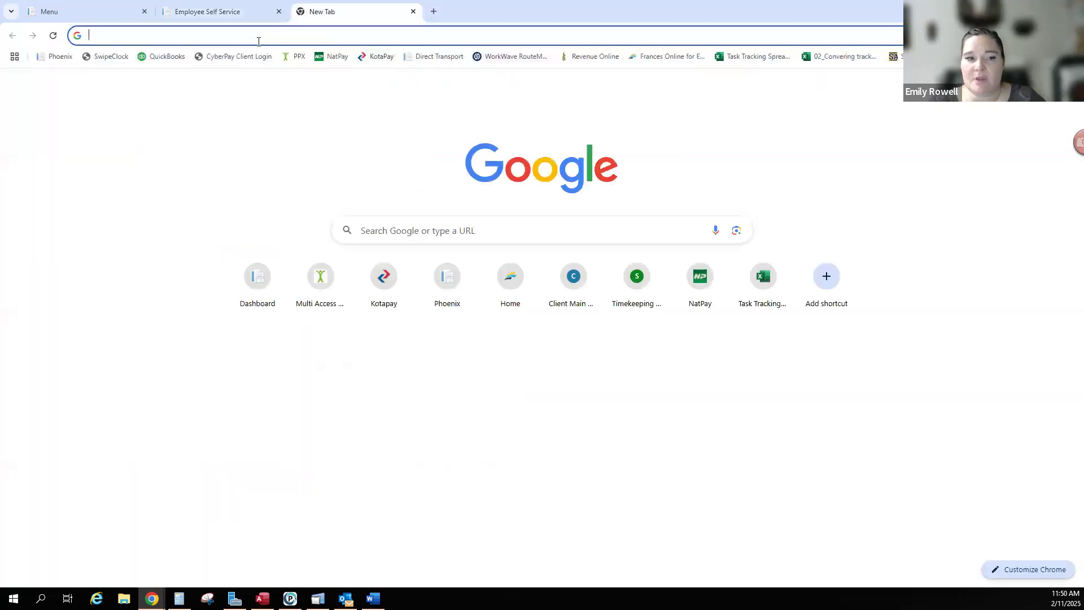
{"action": "type", "text": "rowell payrol"}
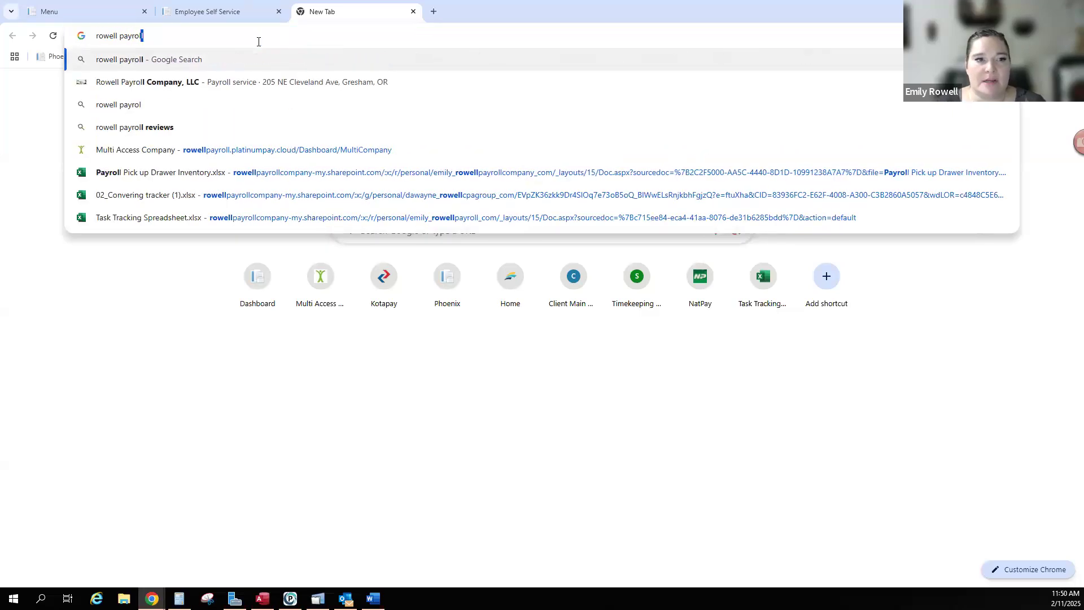
{"action": "key", "text": "Return"}
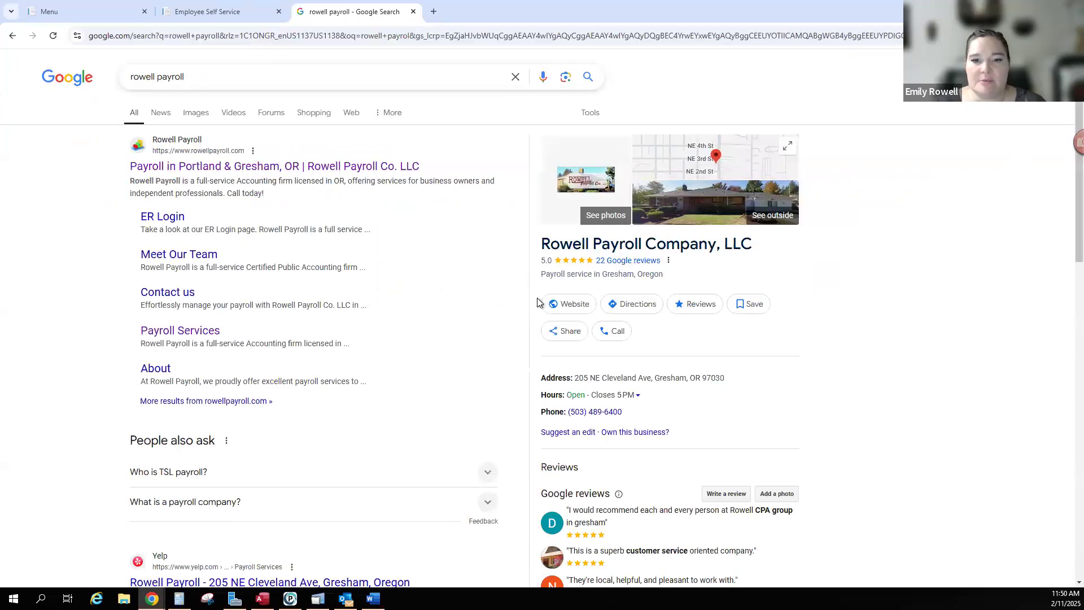
{"action": "left_click", "coordinate": [575, 306]}
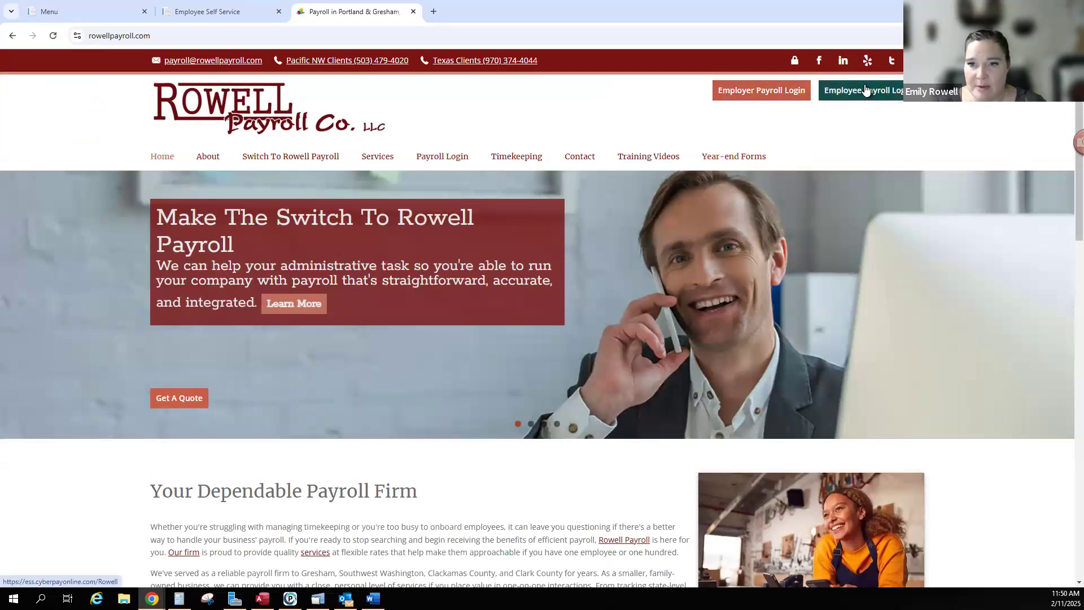
{"action": "left_click", "coordinate": [866, 93]}
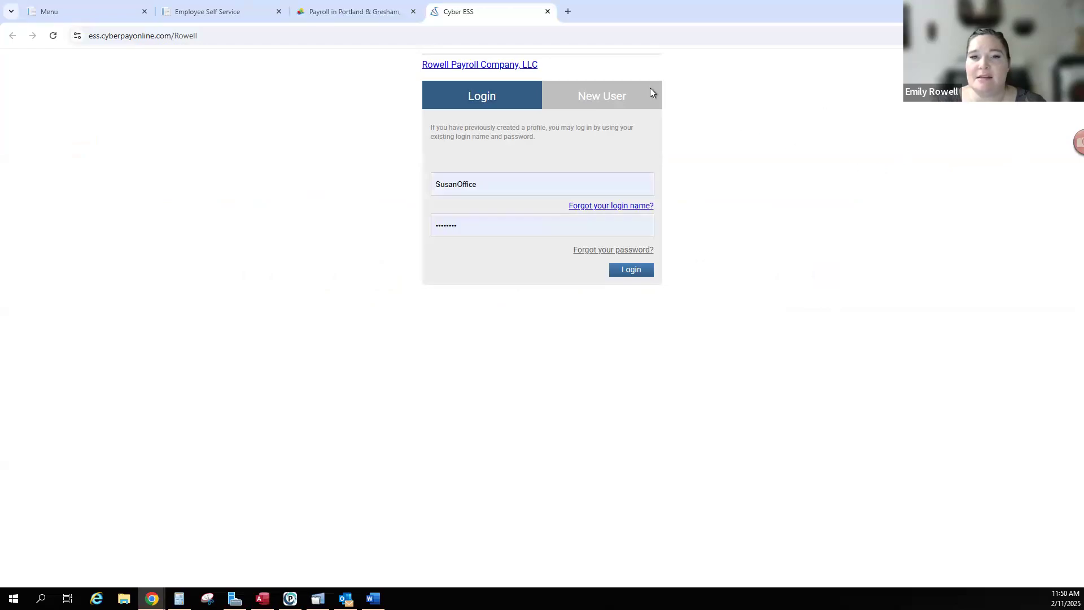
- Open the New User enrollment form and examine its company code, first name, last name and SSN fields
{"action": "left_click", "coordinate": [614, 99]}
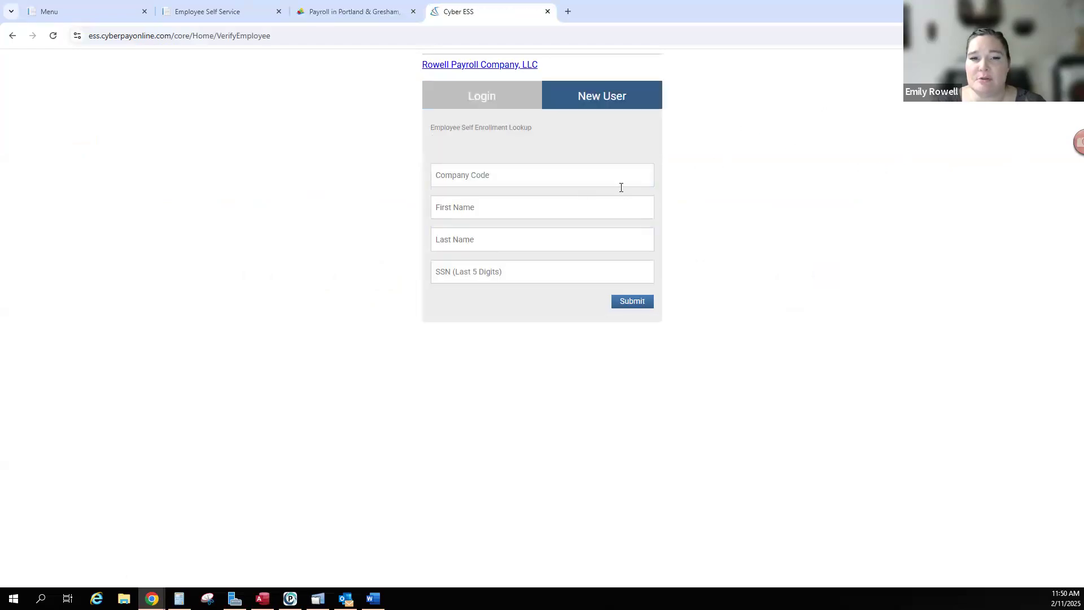
{"action": "left_click", "coordinate": [563, 176]}
{"action": "left_click", "coordinate": [553, 209]}
{"action": "left_click", "coordinate": [534, 242]}
{"action": "left_click", "coordinate": [535, 277]}
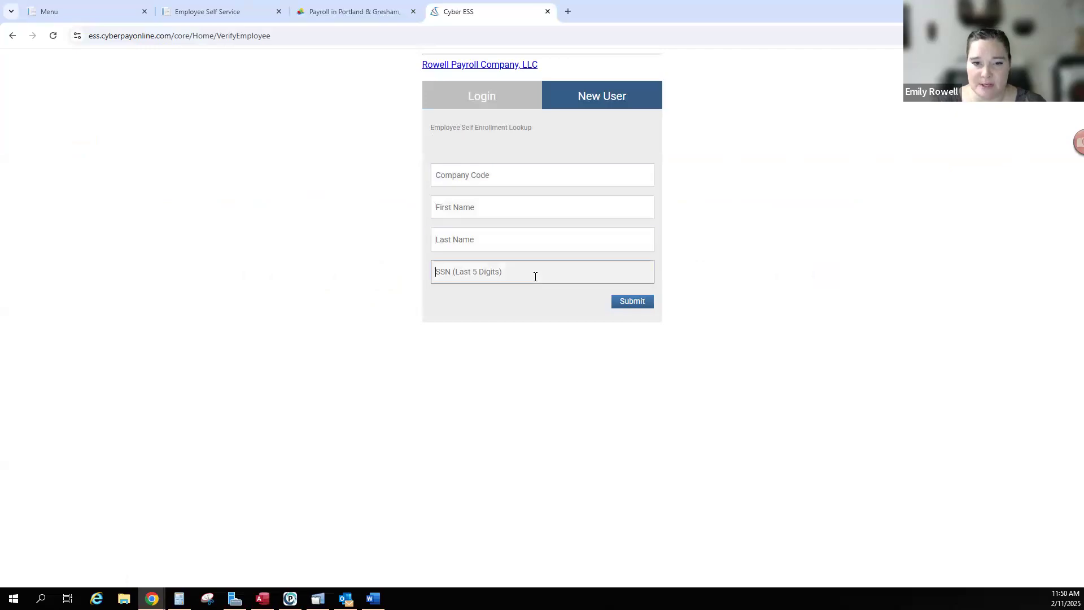
{"action": "left_click", "coordinate": [502, 177]}
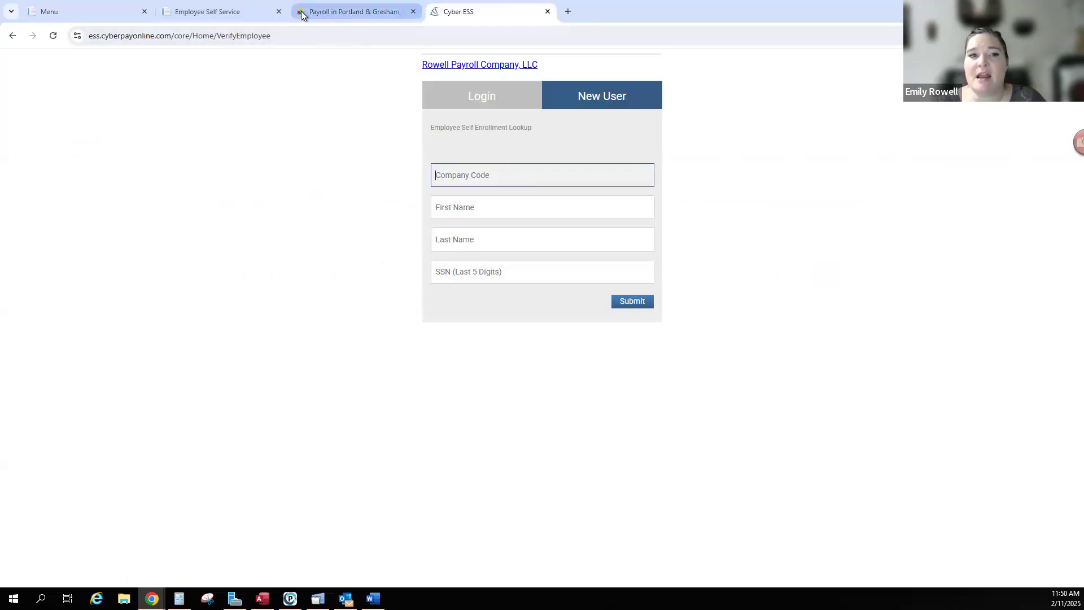
- Return to the payroll site's browser tab and open the company list to look up the company code
{"action": "left_click", "coordinate": [228, 13]}
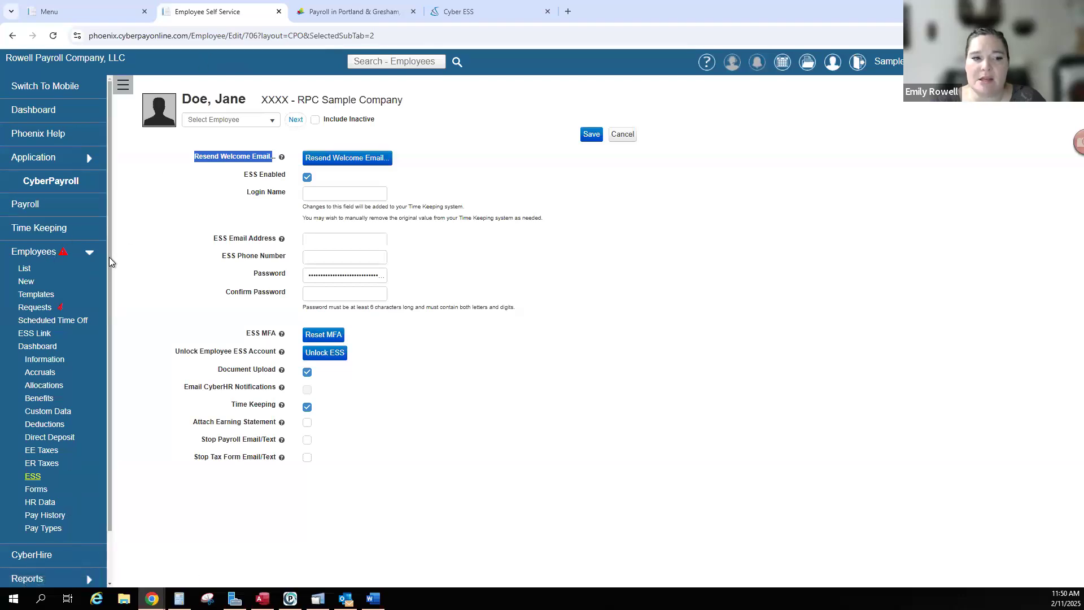
{"action": "scroll", "coordinate": [67, 424], "scroll_direction": "down", "scroll_amount": 1}
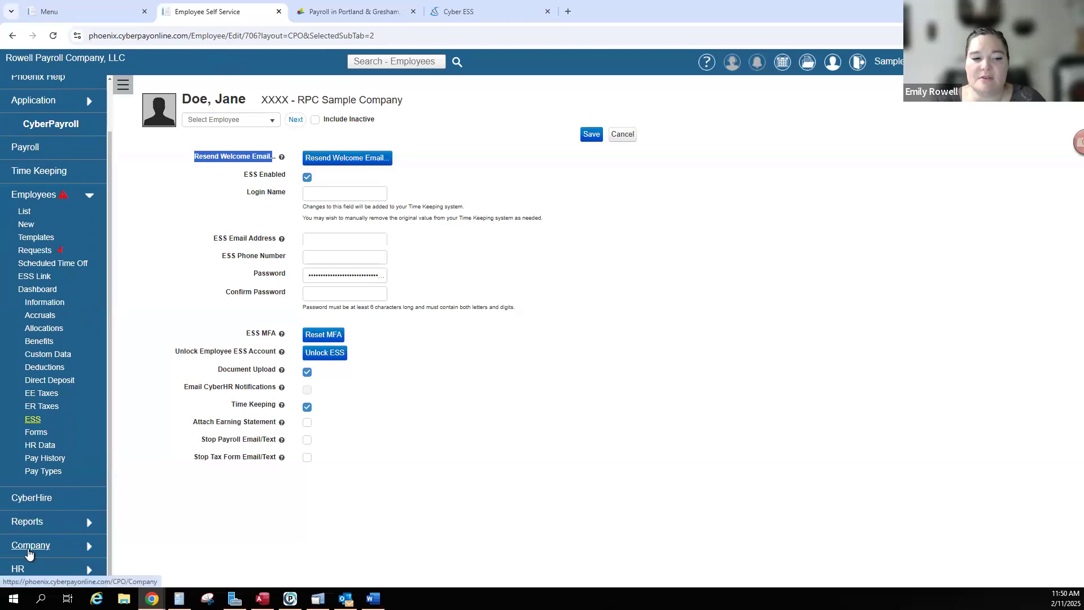
{"action": "left_click", "coordinate": [29, 550]}
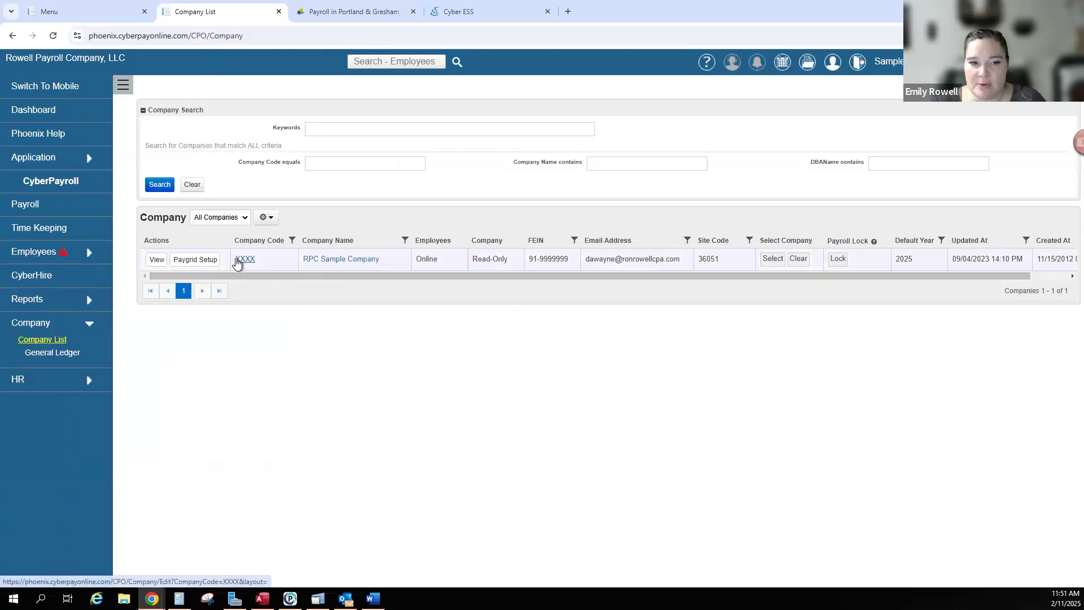
- Go back to the Cyber ESS enrollment form and review which company and employee identification fields it requires
{"action": "left_click", "coordinate": [475, 12]}
{"action": "left_click", "coordinate": [459, 177]}
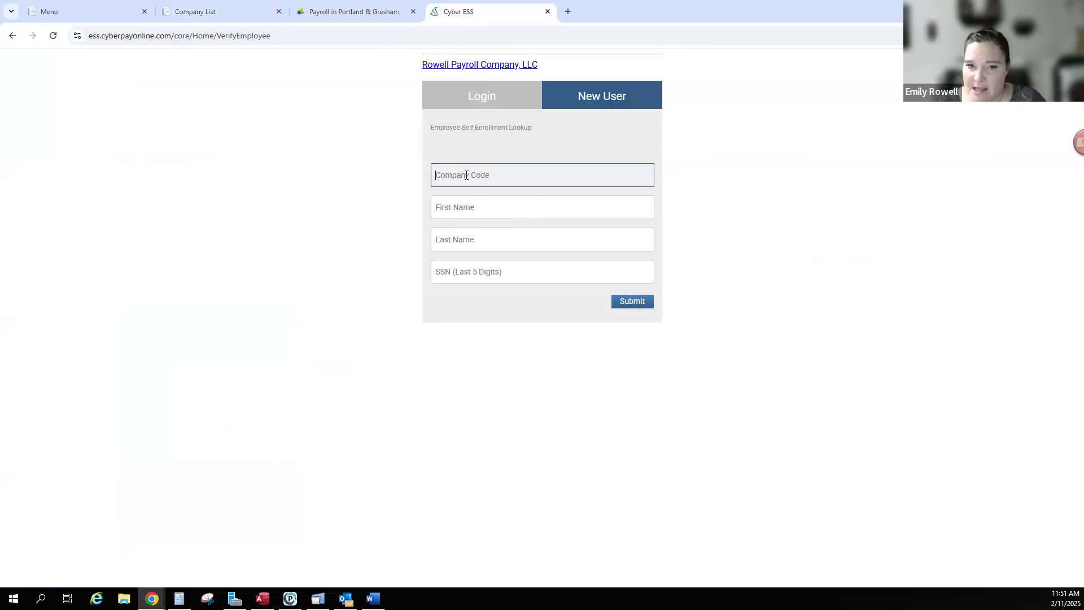
{"action": "left_click", "coordinate": [493, 212]}
{"action": "left_click", "coordinate": [496, 247]}
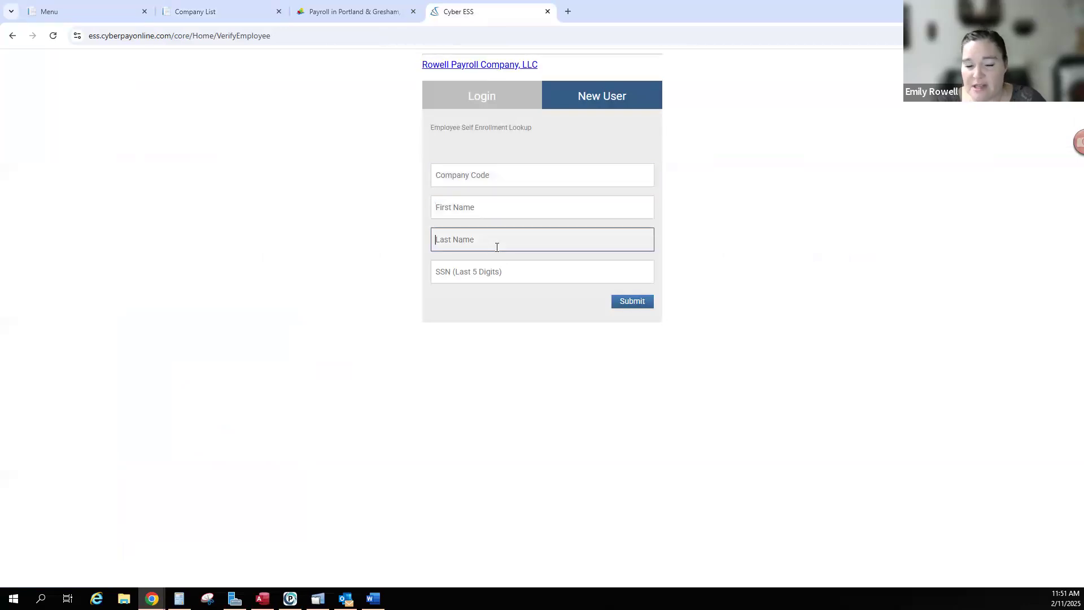
{"action": "left_click", "coordinate": [529, 268]}
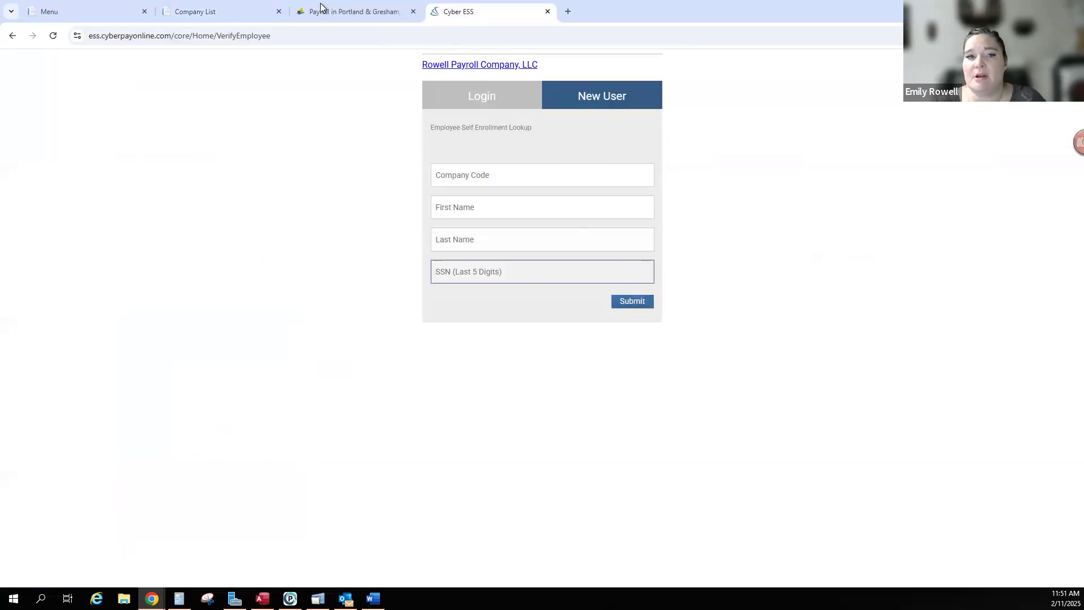
- Return to the payroll site's browser tab and open the sample employee's ESS settings from the employee list
{"action": "left_click", "coordinate": [234, 11]}
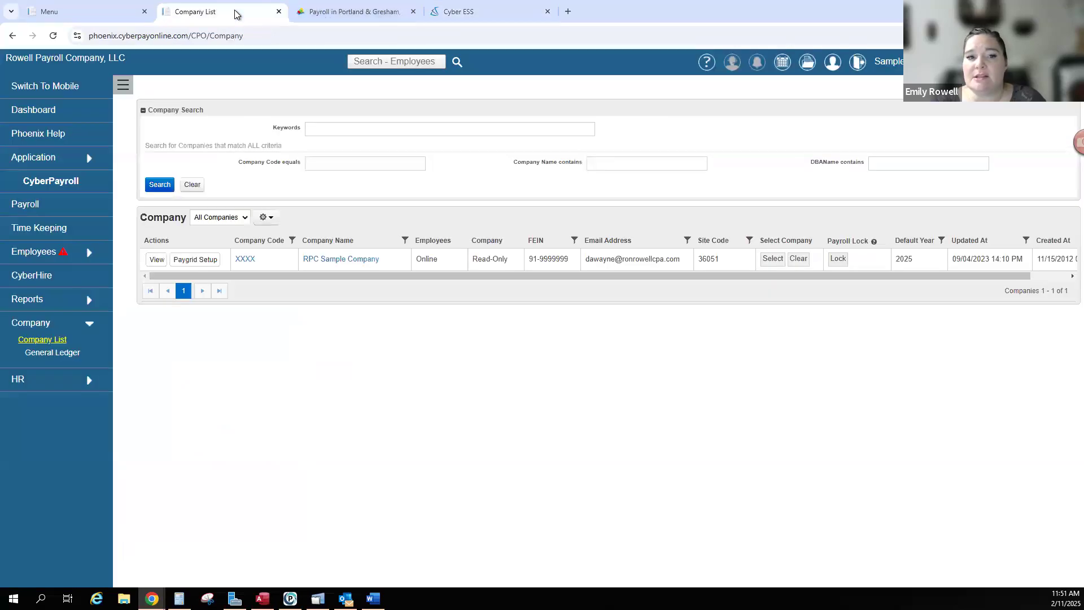
{"action": "left_click", "coordinate": [32, 254]}
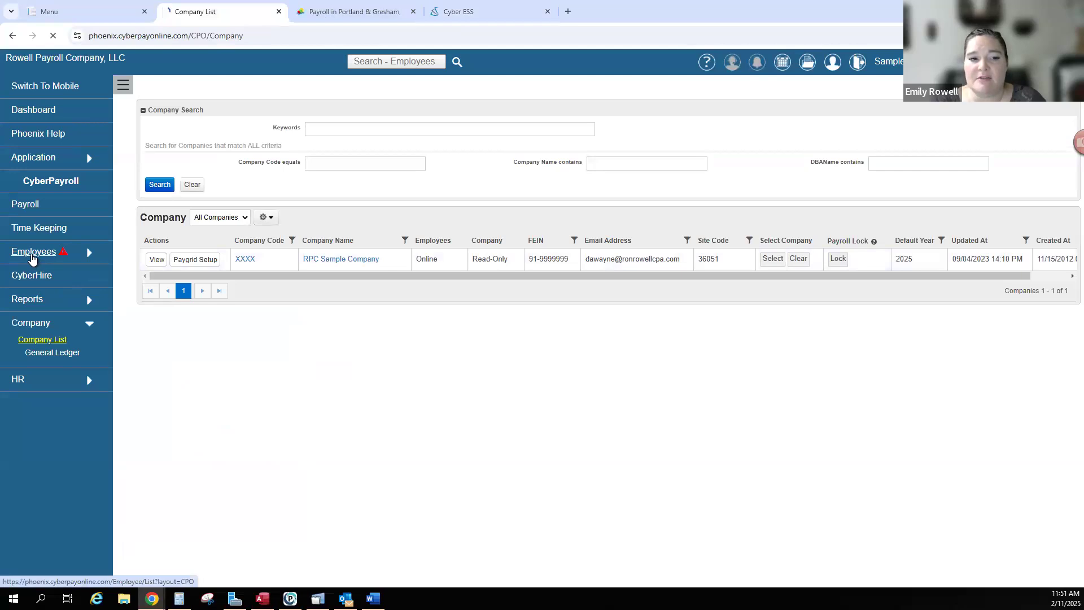
{"action": "left_click", "coordinate": [296, 349]}
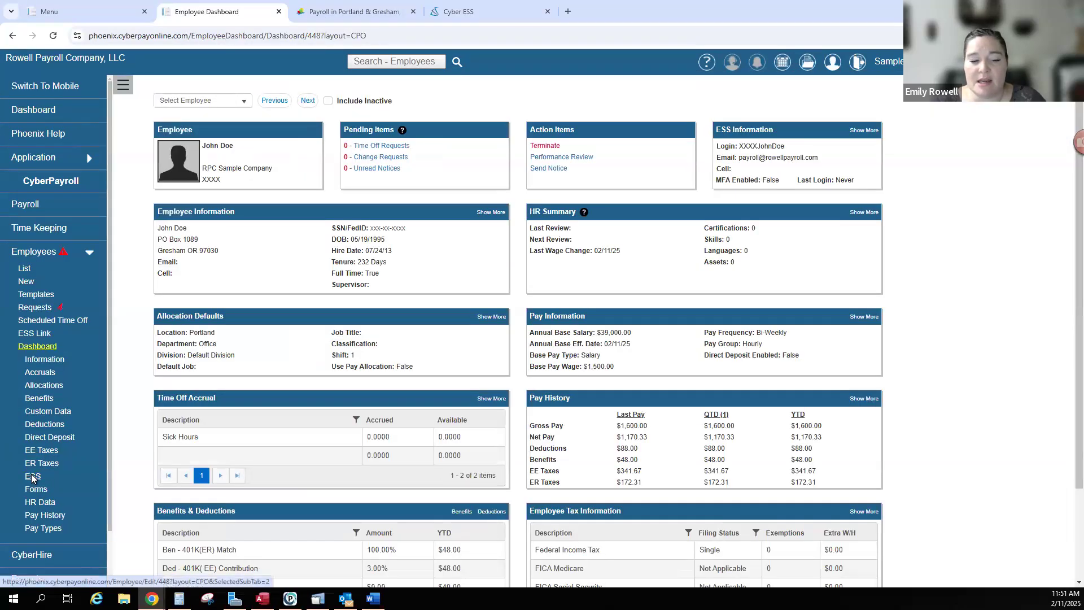
{"action": "left_click", "coordinate": [32, 477]}
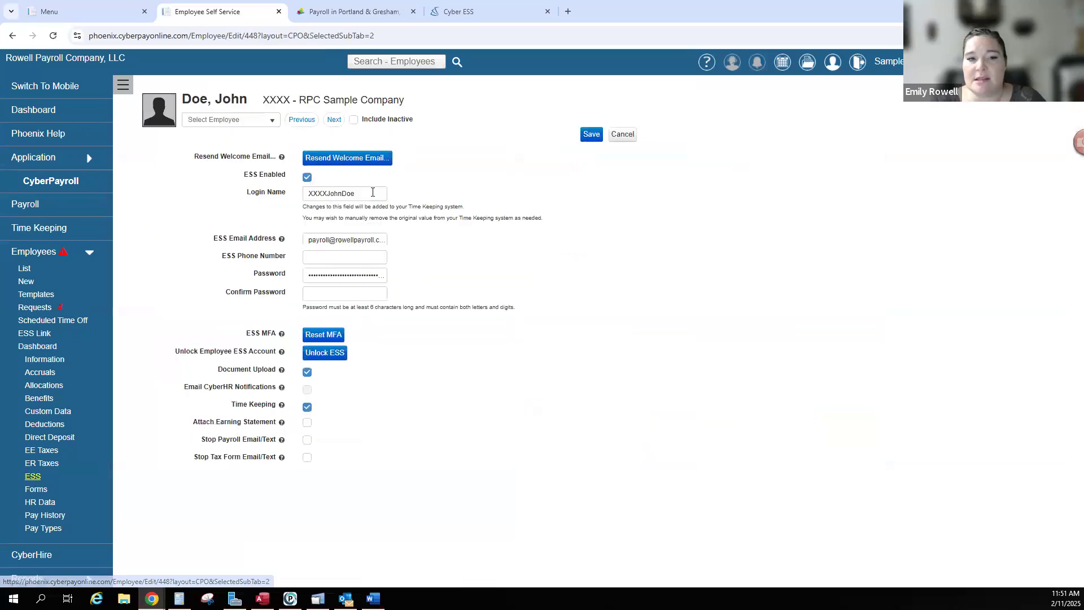
- Examine the employee's ESS login name, email address, phone number and password fields
{"action": "left_click", "coordinate": [350, 194]}
{"action": "key", "text": "ctrl+a"}
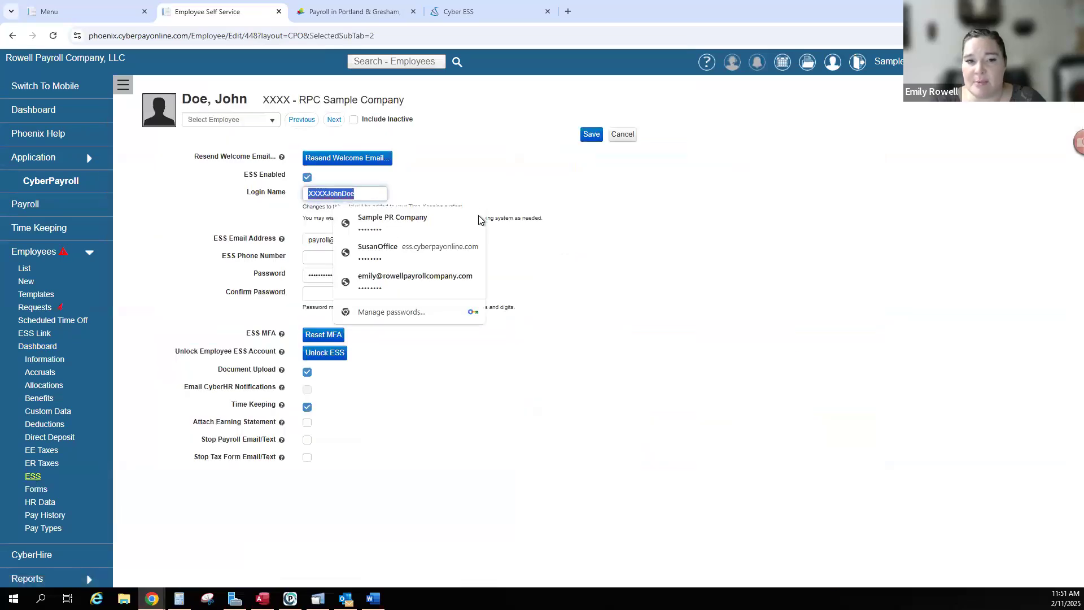
{"action": "left_click", "coordinate": [502, 185]}
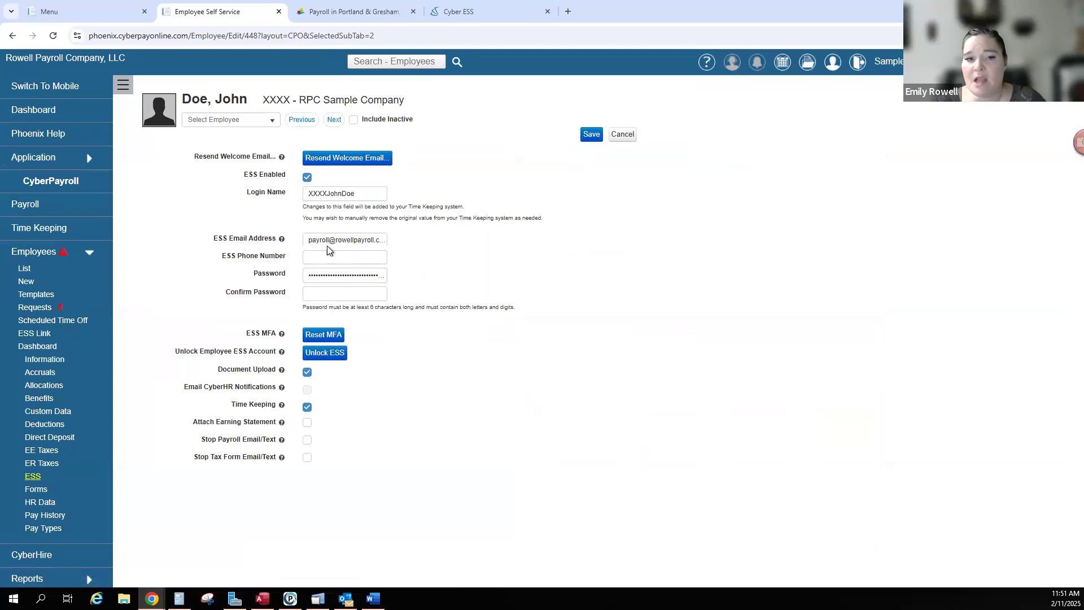
{"action": "left_click_drag", "start_coordinate": [310, 240], "coordinate": [389, 240]}
{"action": "left_click", "coordinate": [340, 267]}
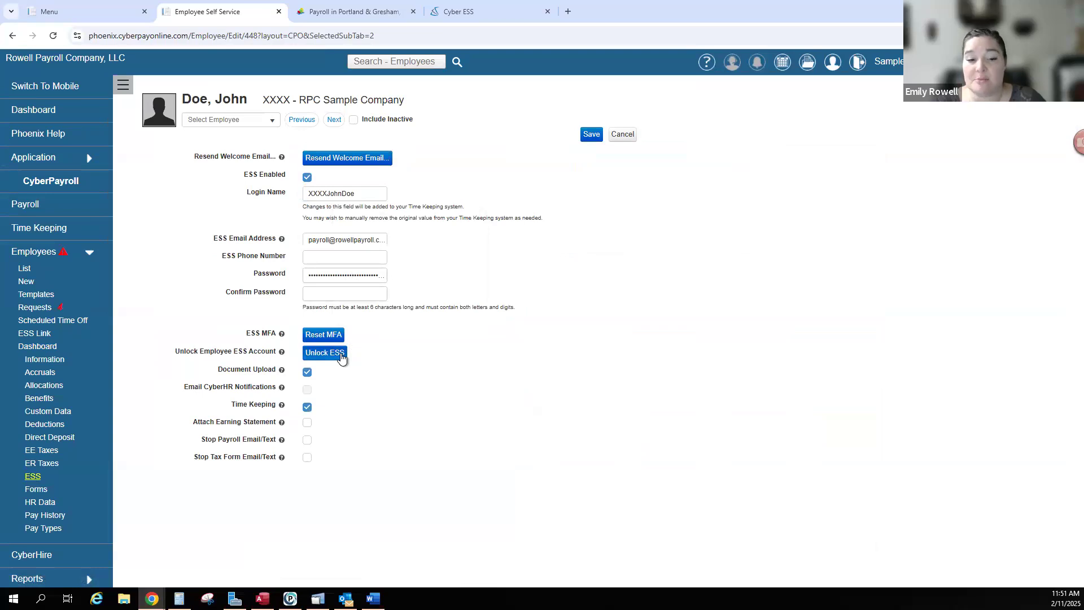
{"action": "left_click", "coordinate": [332, 293]}
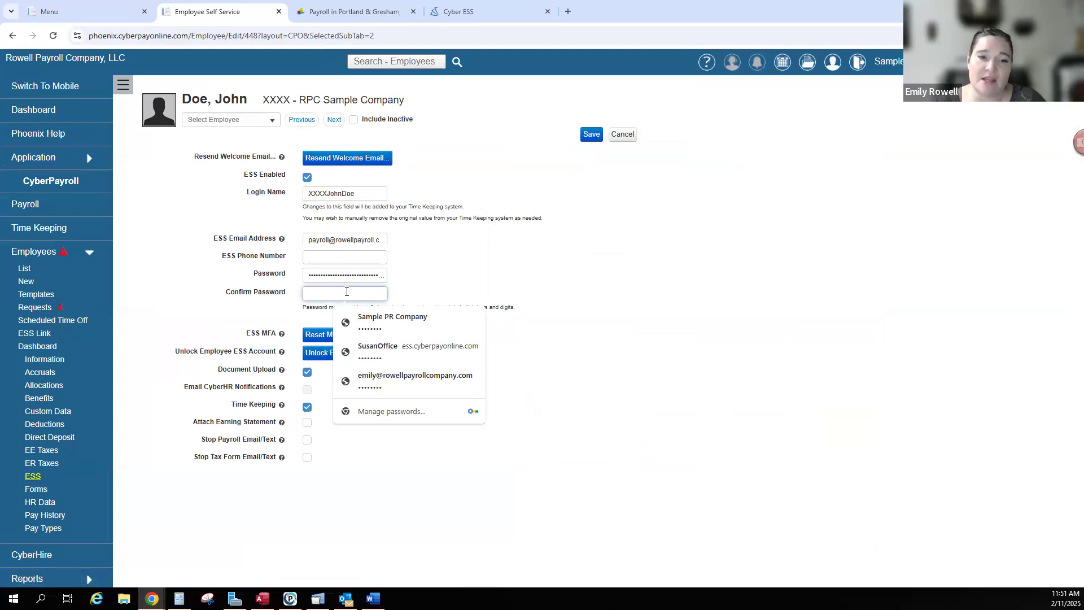
- List the employee's forms for All Tax Years and view the 2020 W-2, closing it when done
{"action": "left_click", "coordinate": [32, 490]}
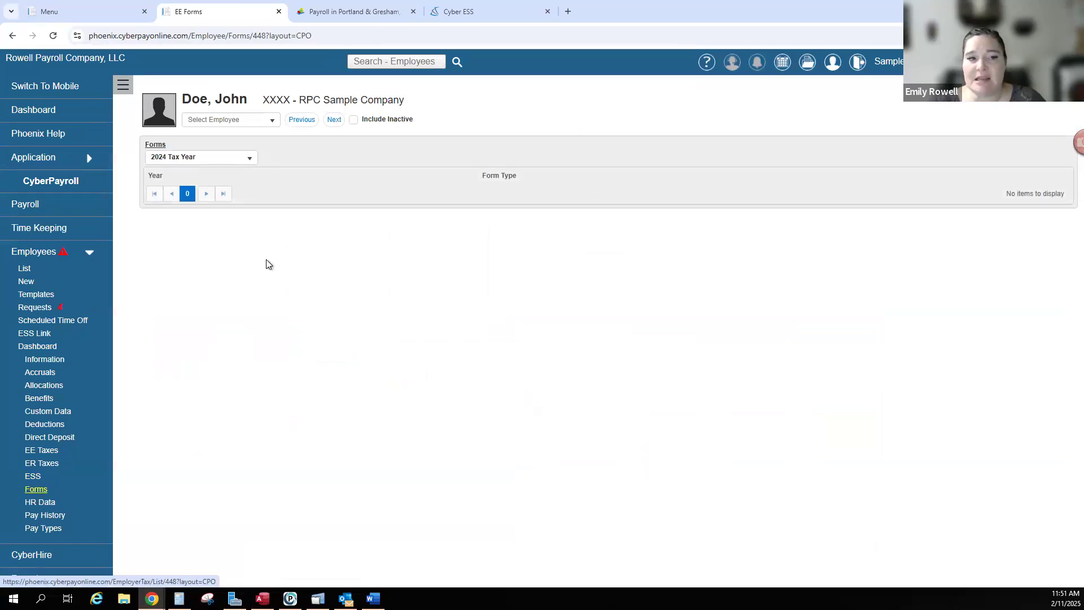
{"action": "left_click", "coordinate": [257, 162]}
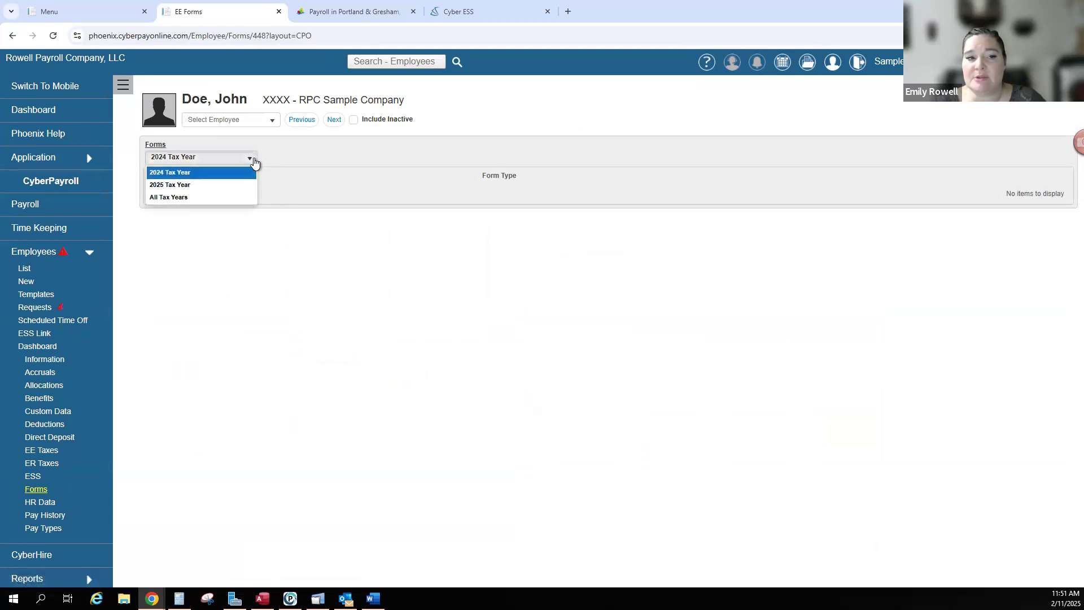
{"action": "left_click", "coordinate": [226, 198]}
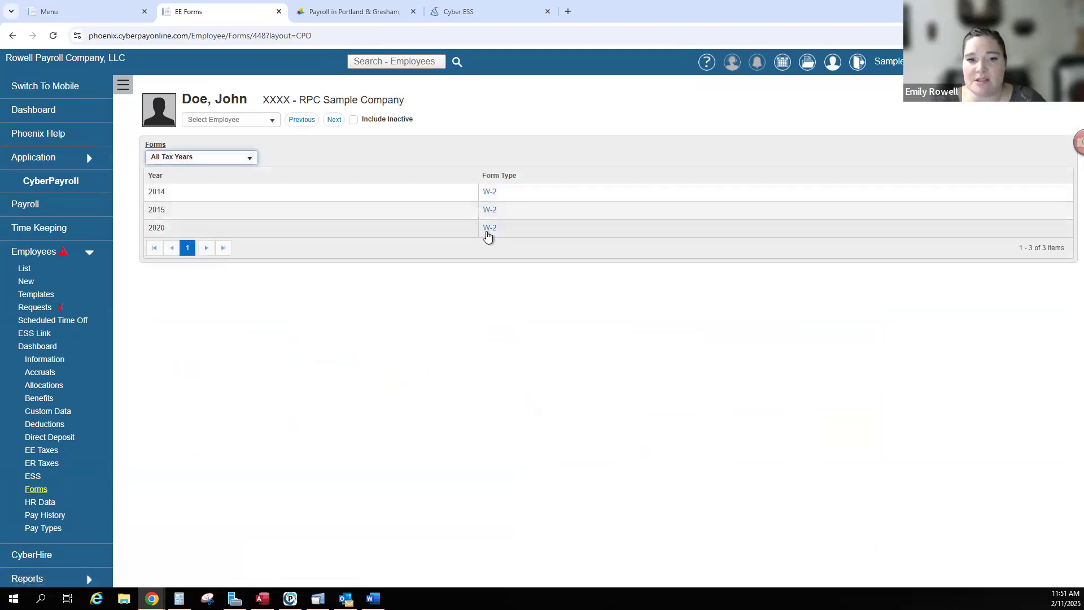
{"action": "left_click", "coordinate": [493, 229]}
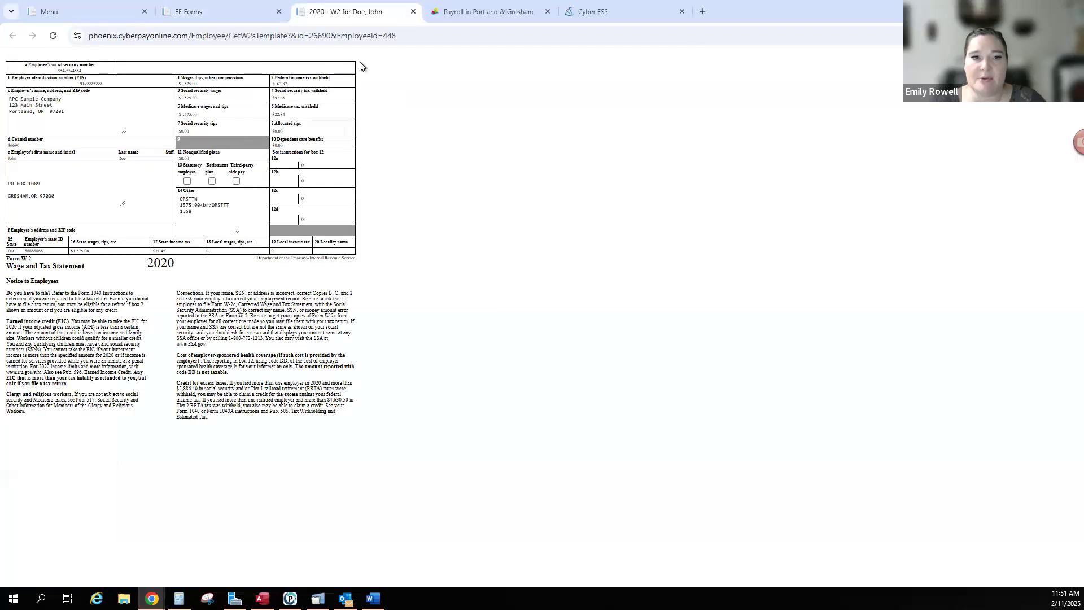
{"action": "left_click", "coordinate": [413, 11]}
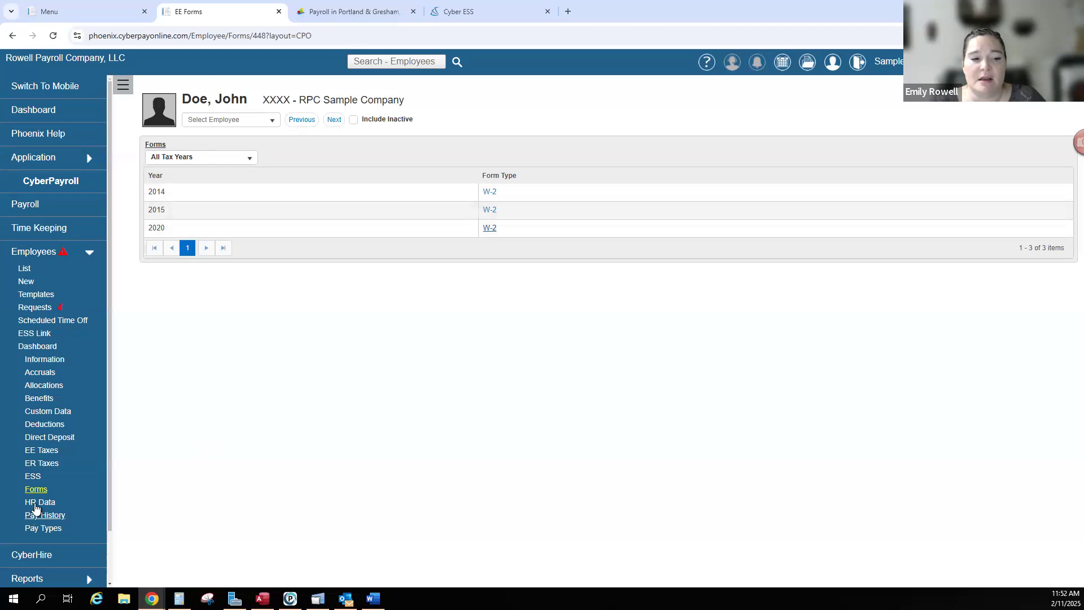
- Open the employee's HR Data page and examine the HR information fields down to the end
{"action": "left_click", "coordinate": [31, 516]}
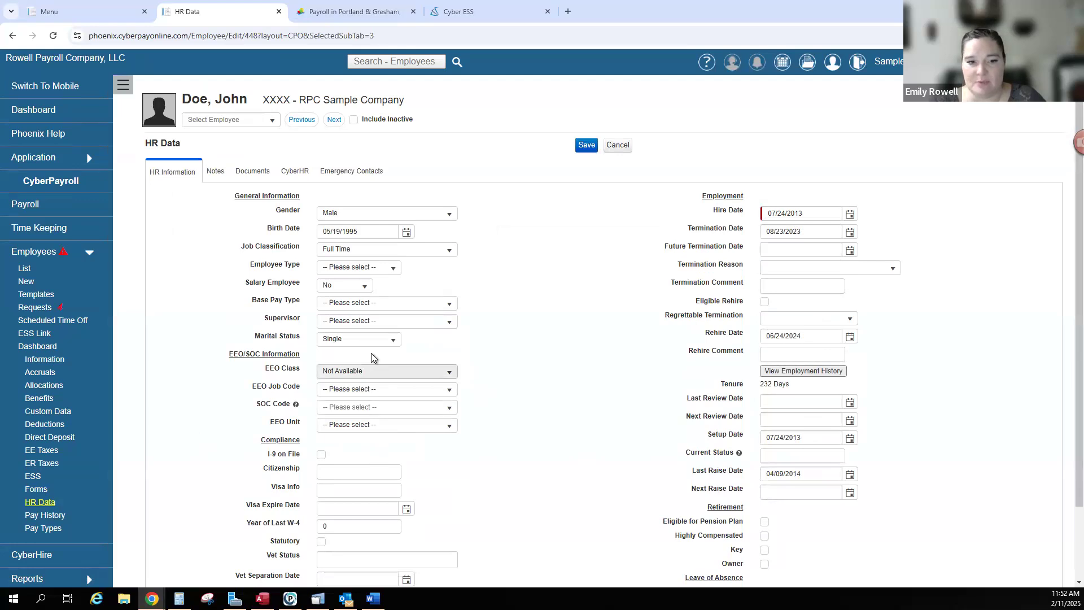
{"action": "scroll", "coordinate": [389, 515], "scroll_direction": "down", "scroll_amount": 2}
{"action": "scroll", "coordinate": [391, 511], "scroll_direction": "up", "scroll_amount": 2}
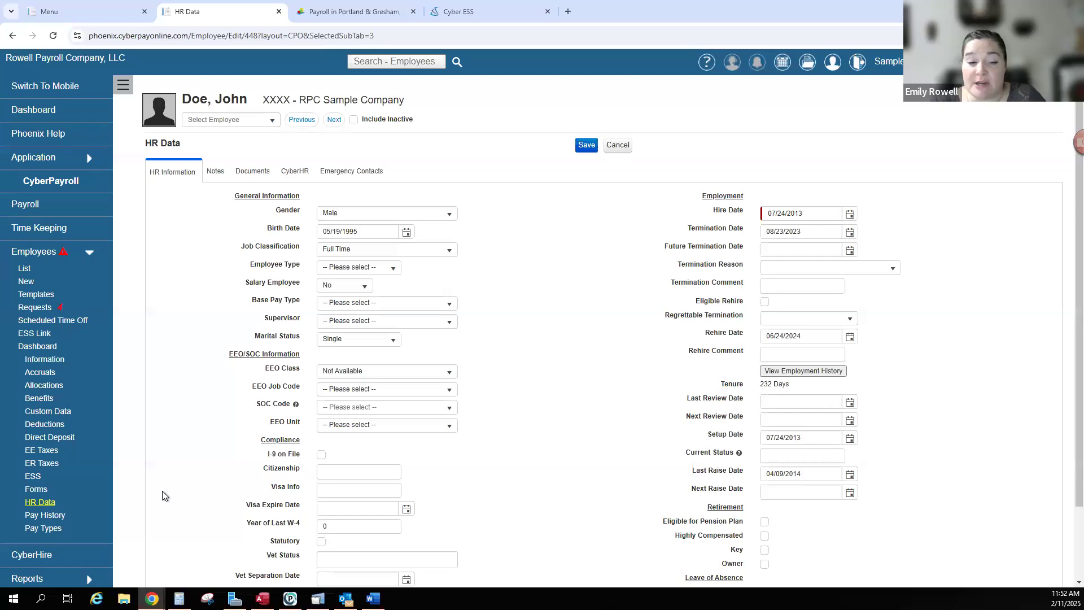
- Open the employee's pay history and view the earnings statement for check date 02/16/2025, closing it when done
{"action": "left_click", "coordinate": [48, 516]}
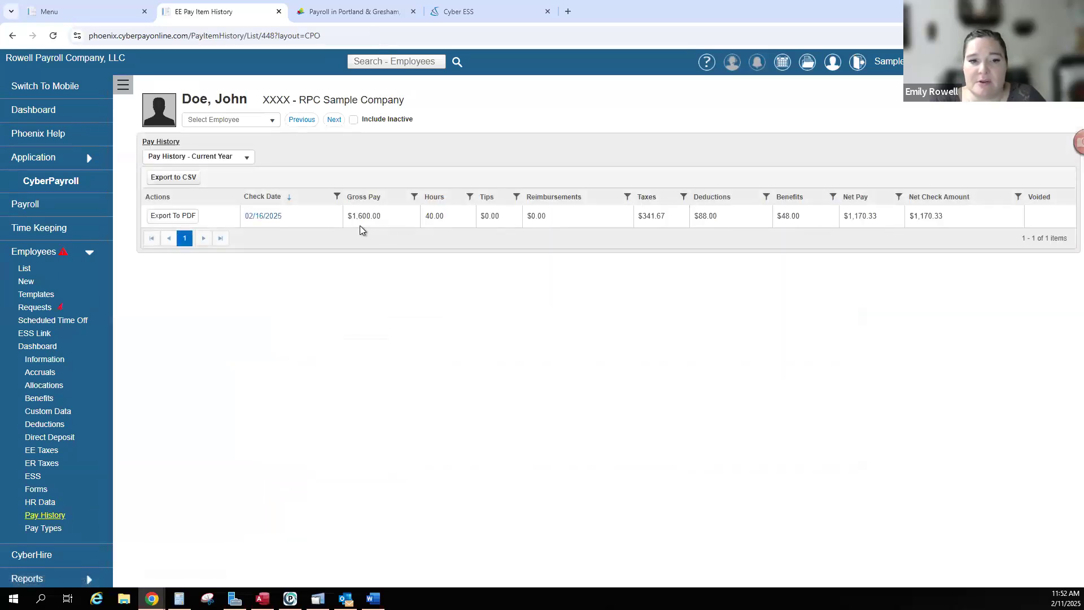
{"action": "left_click", "coordinate": [248, 220]}
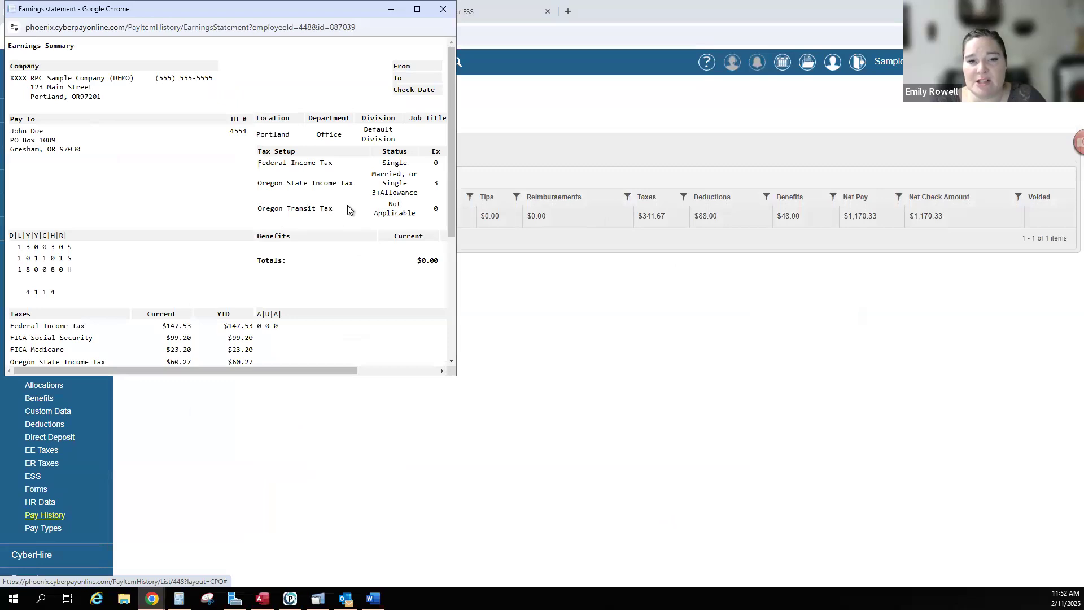
{"action": "left_click", "coordinate": [443, 9]}
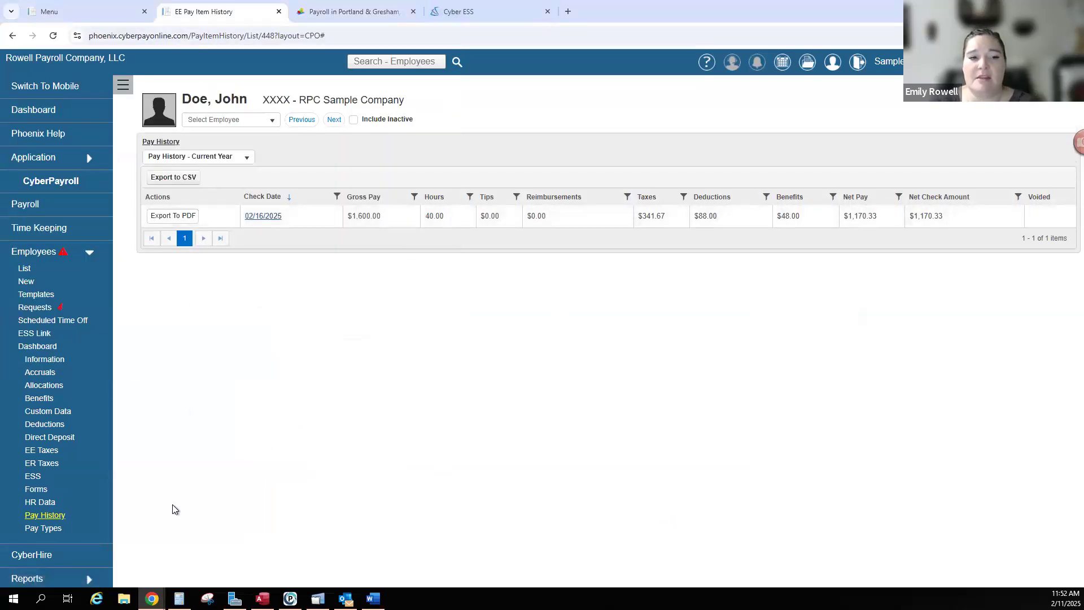
- Start a new employee pay with the Prevailing Rate pay type, examine its wage field and cancel without saving
{"action": "left_click", "coordinate": [43, 529]}
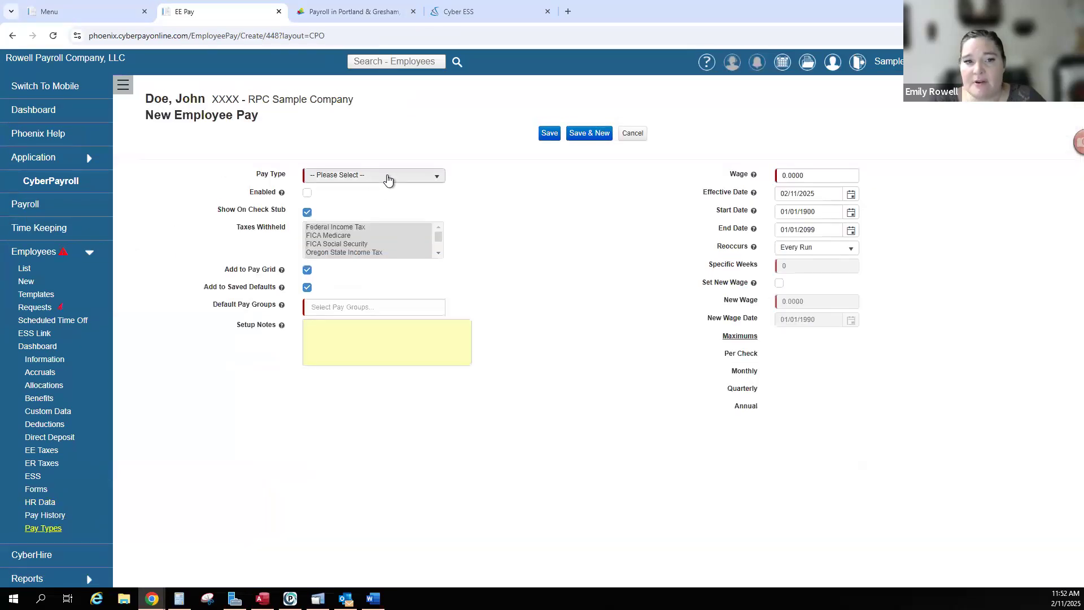
{"action": "left_click", "coordinate": [387, 180]}
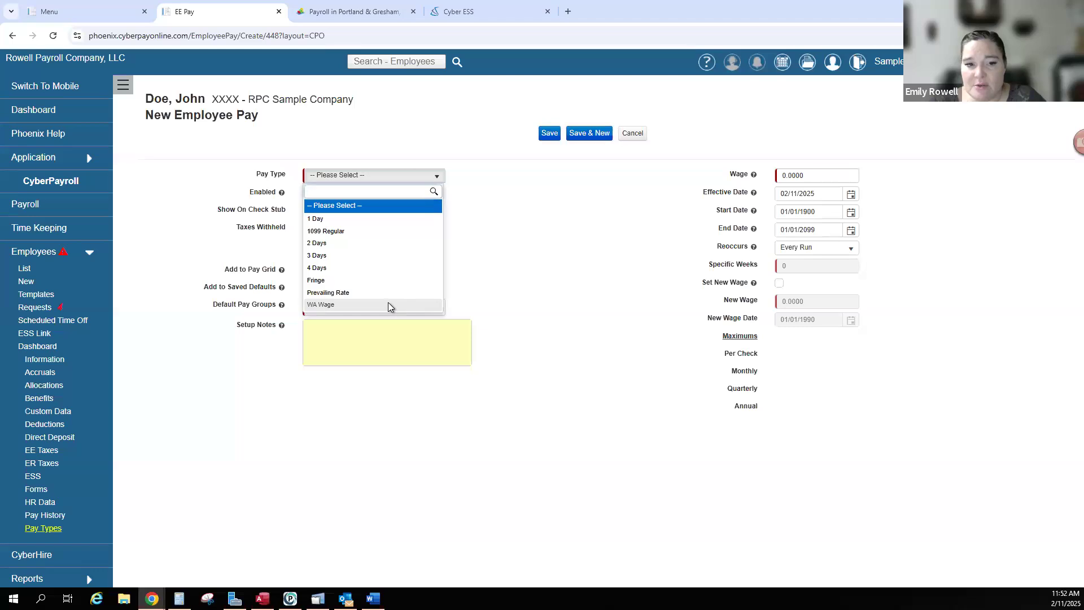
{"action": "left_click", "coordinate": [356, 292]}
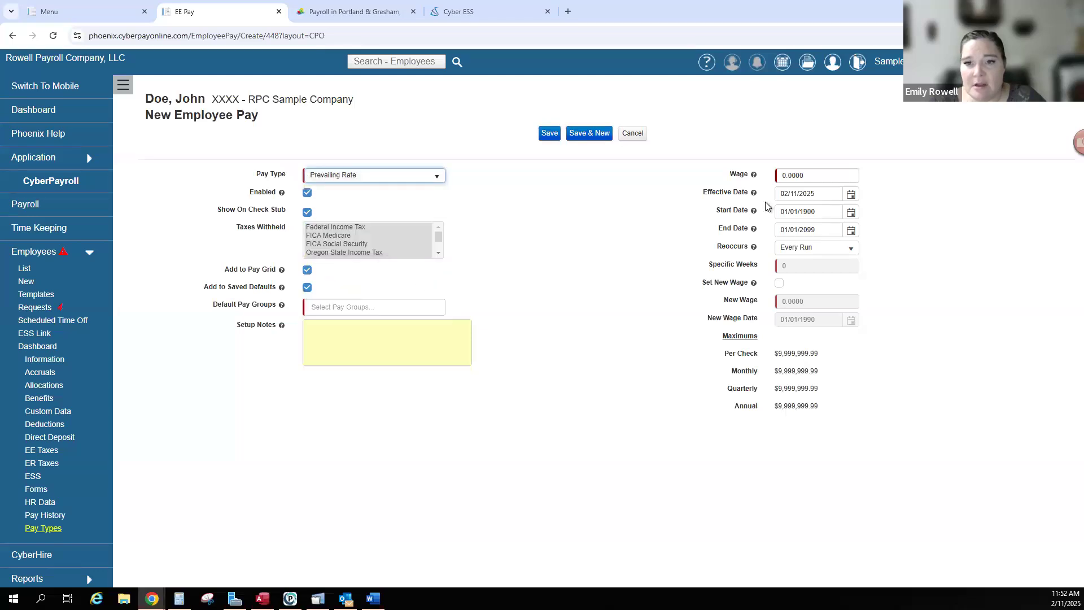
{"action": "left_click", "coordinate": [844, 170]}
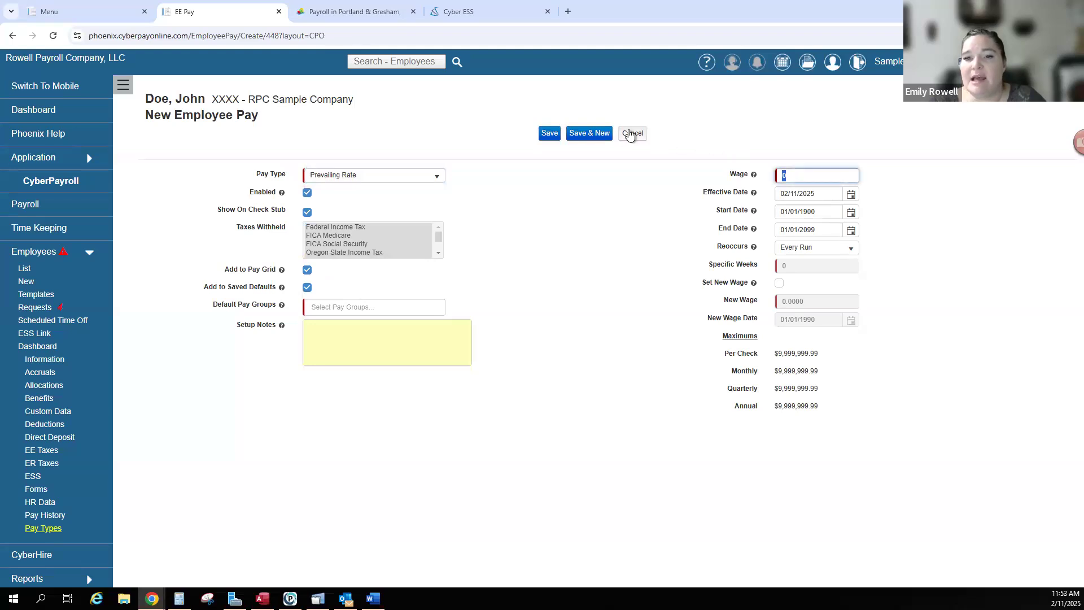
{"action": "left_click", "coordinate": [631, 134]}
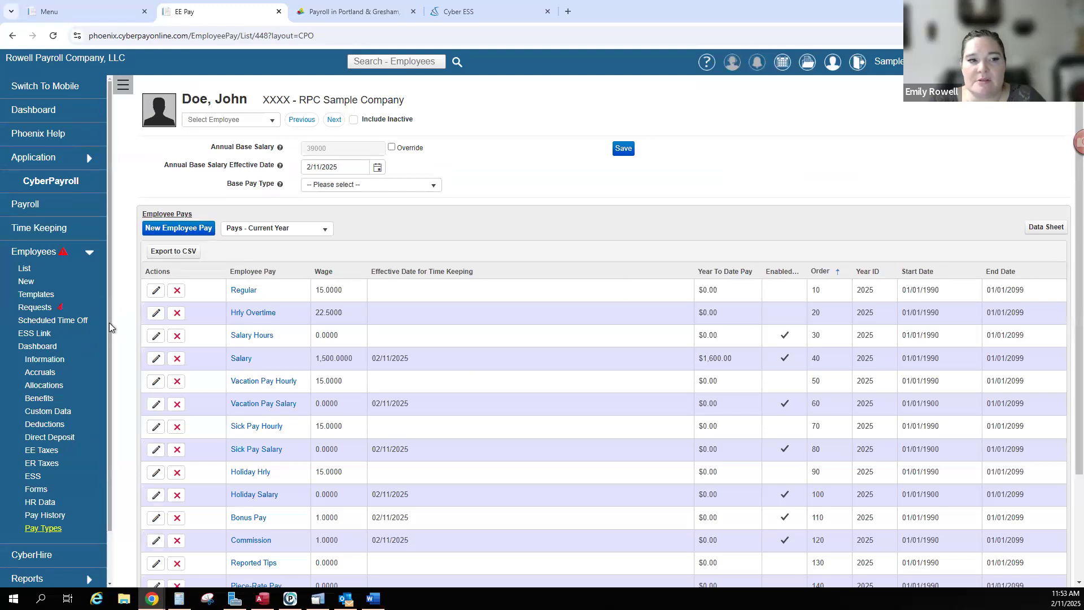
- Open the Report List and sort the provider uploads by creation date, newest first
{"action": "scroll", "coordinate": [109, 323], "scroll_direction": "down", "scroll_amount": 1}
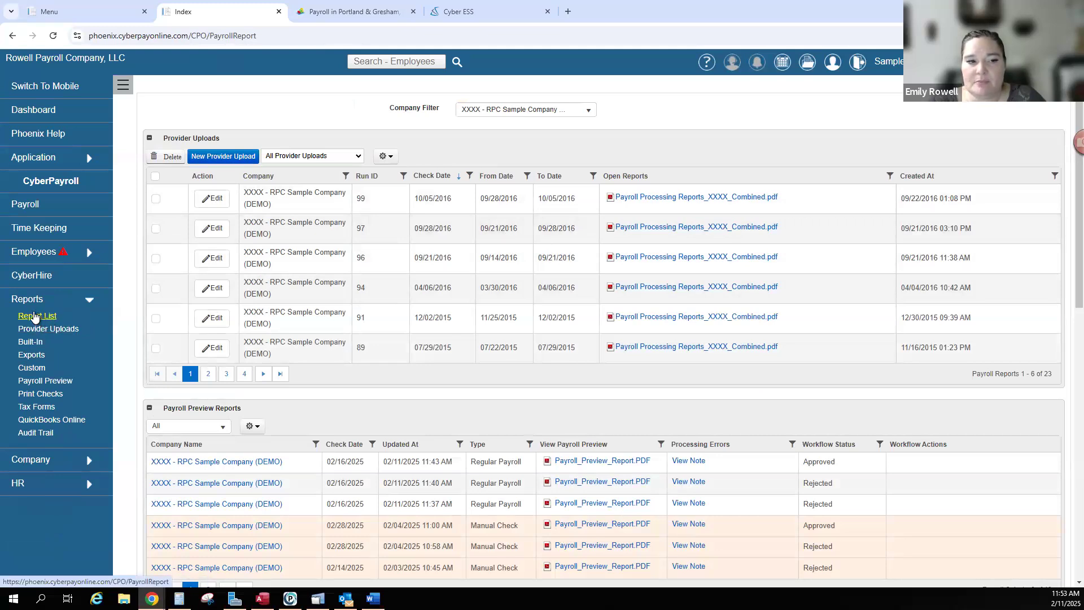
{"action": "left_click", "coordinate": [924, 177]}
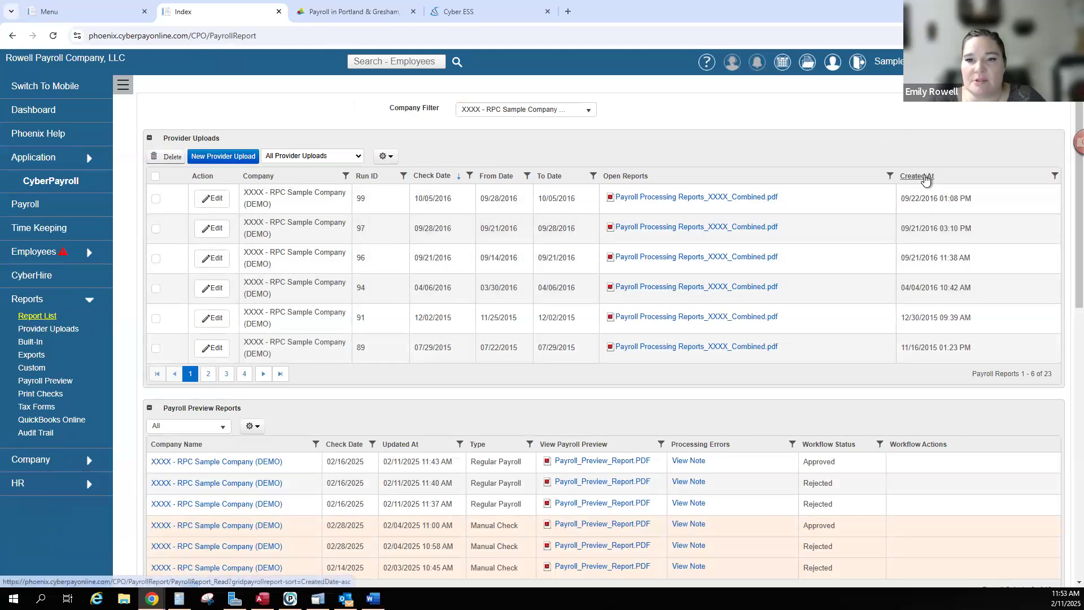
{"action": "left_click", "coordinate": [924, 177]}
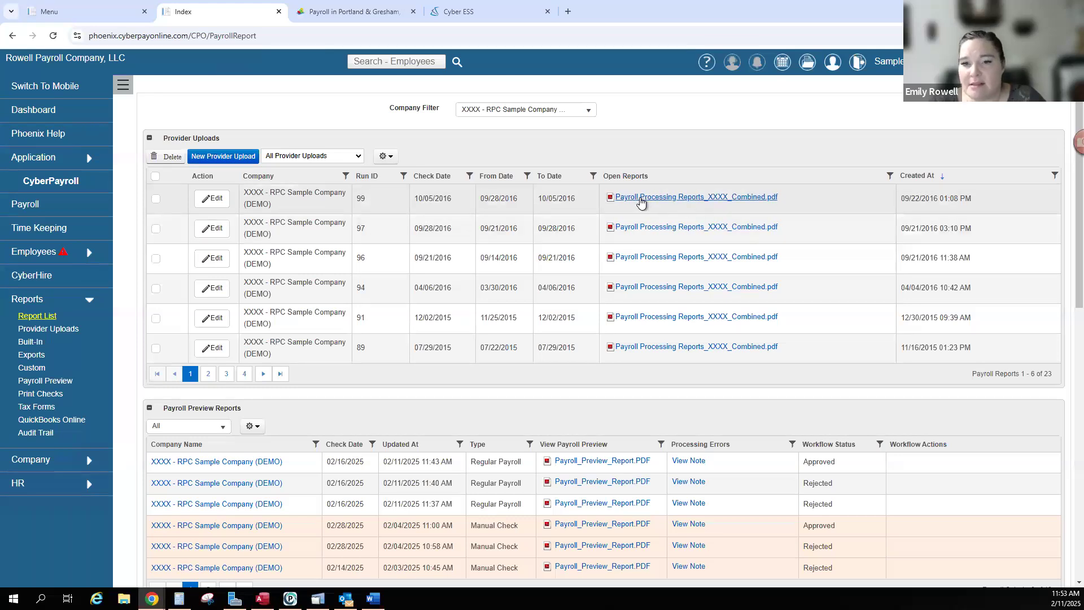
- Download and open the combined payroll processing report for check date 10/05/2016, and go to the Payroll Summary on page 2
{"action": "left_click", "coordinate": [640, 198]}
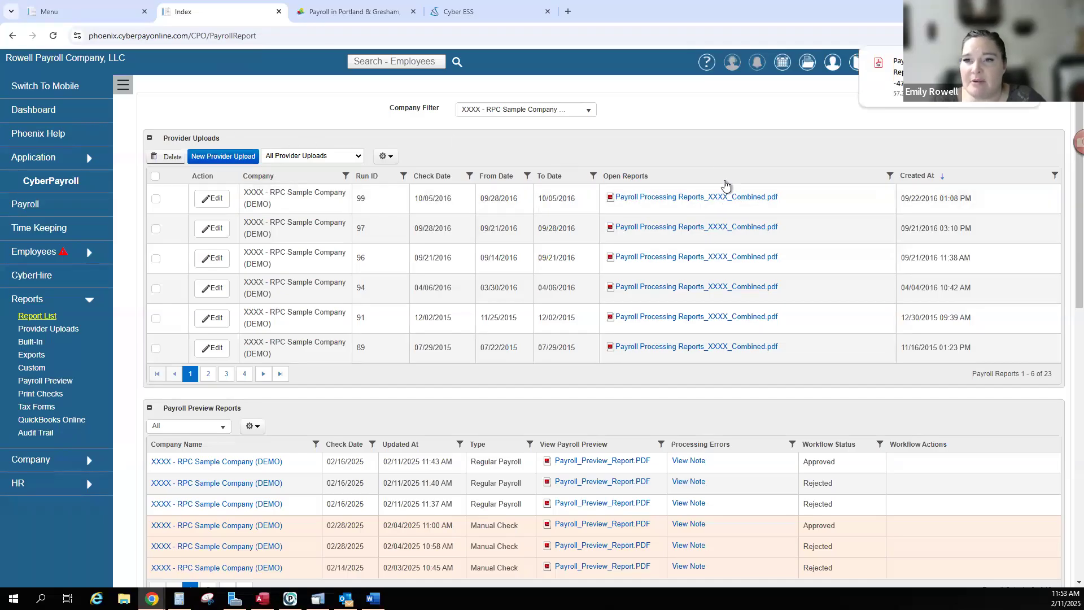
{"action": "left_click", "coordinate": [898, 79]}
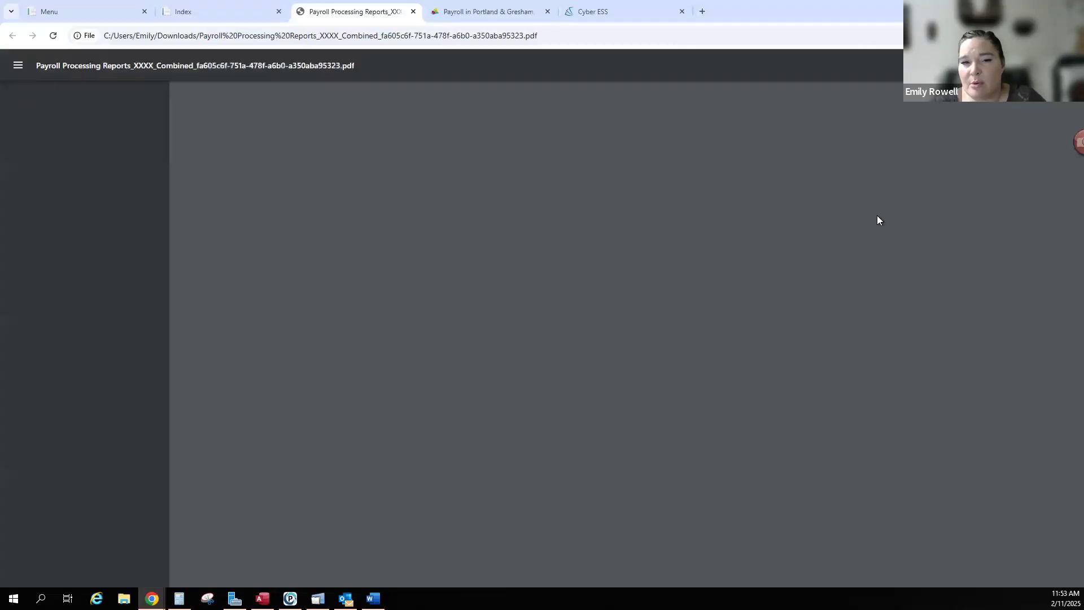
{"action": "left_click", "coordinate": [95, 346]}
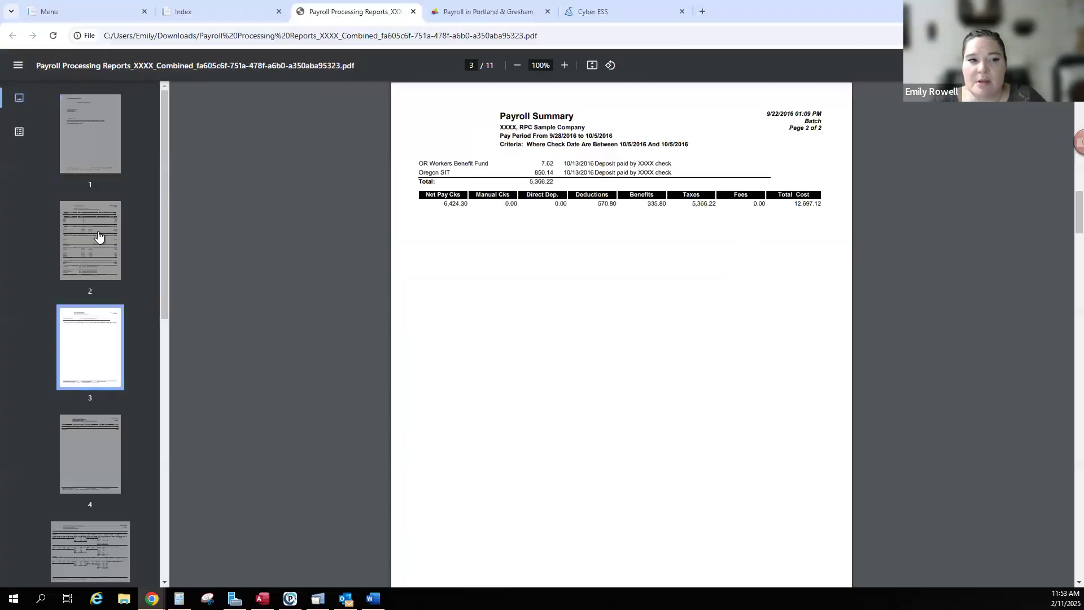
{"action": "left_click", "coordinate": [100, 269]}
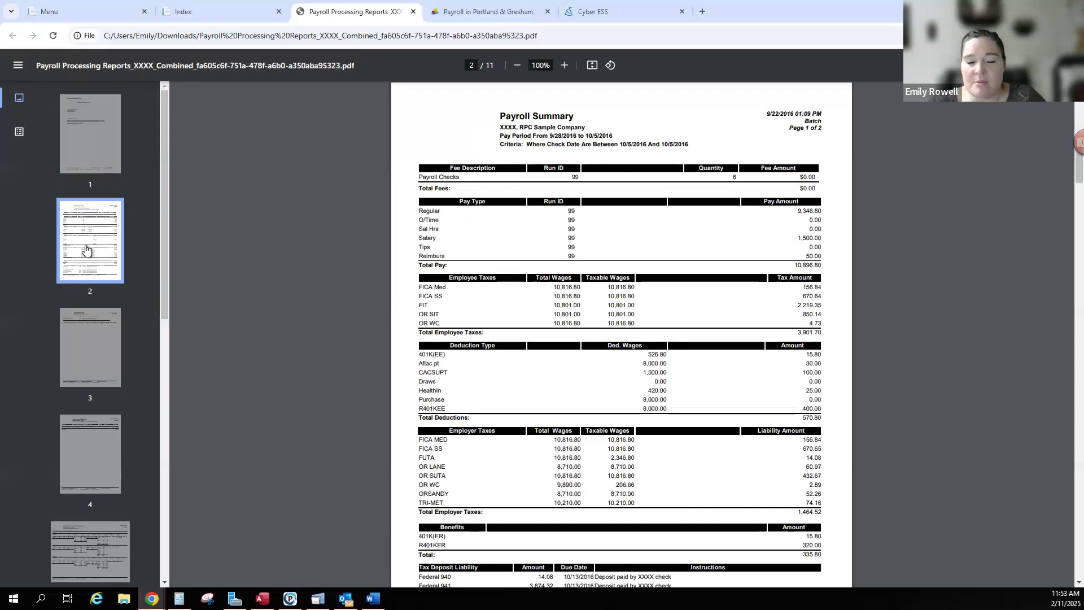
- Review the pay type, employee tax and deduction sections of the Payroll Summary
{"action": "scroll", "coordinate": [724, 411], "scroll_direction": "down", "scroll_amount": 1}
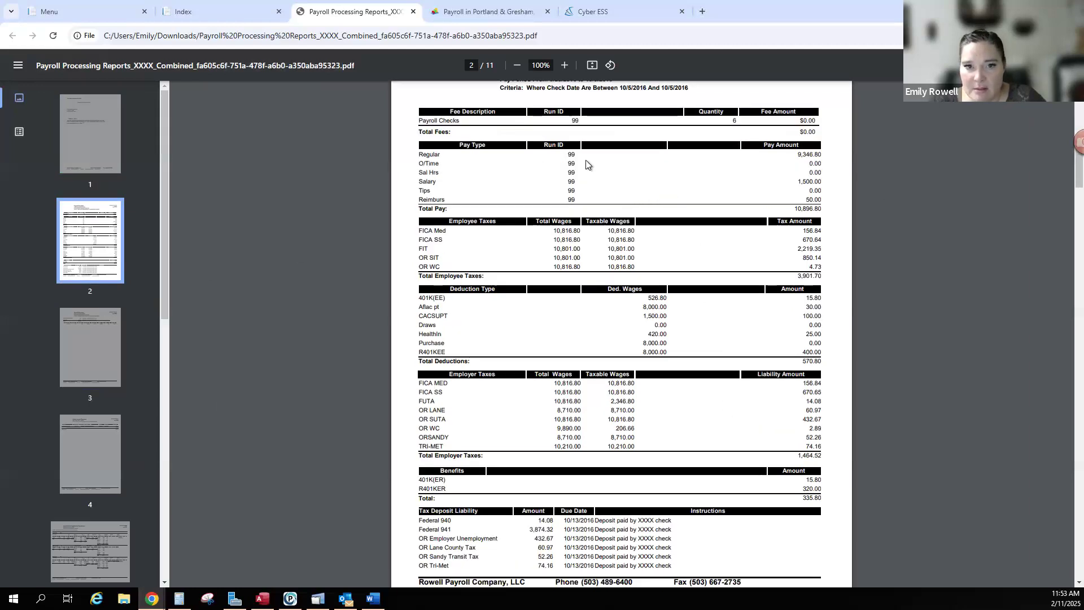
{"action": "scroll", "coordinate": [589, 165], "scroll_direction": "up", "scroll_amount": 2}
{"action": "left_click_drag", "start_coordinate": [583, 175], "coordinate": [643, 290]}
{"action": "left_click", "coordinate": [694, 396]}
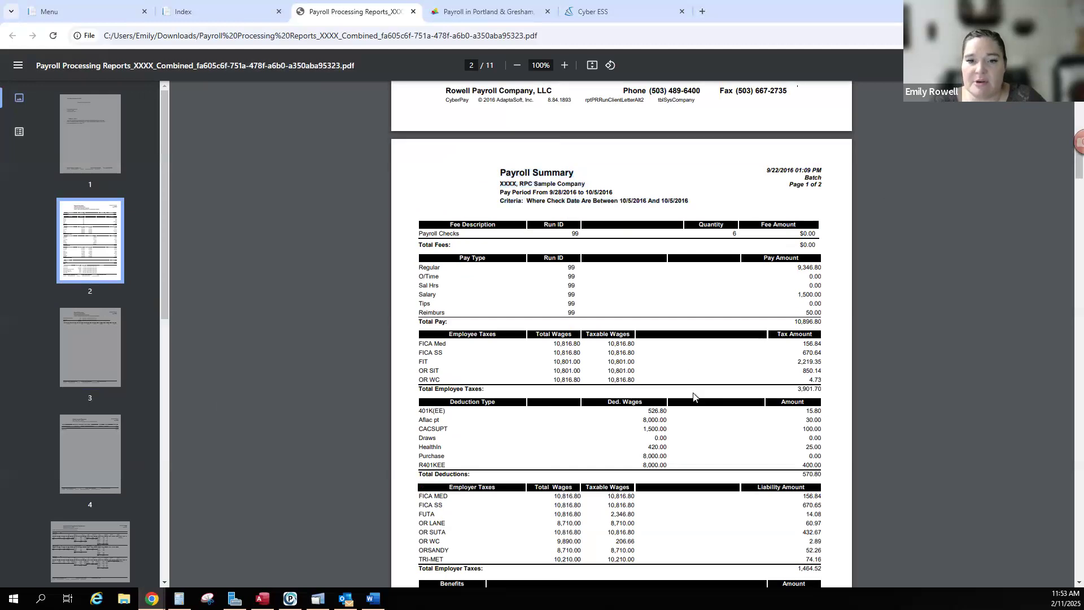
- Highlight the tax deposit liability amounts at the end of the Payroll Summary page, including the Federal 941 amount
{"action": "scroll", "coordinate": [679, 394], "scroll_direction": "down", "scroll_amount": 4}
{"action": "left_click_drag", "start_coordinate": [541, 419], "coordinate": [449, 453]}
{"action": "left_click", "coordinate": [529, 417]}
{"action": "left_click_drag", "start_coordinate": [543, 420], "coordinate": [551, 455]}
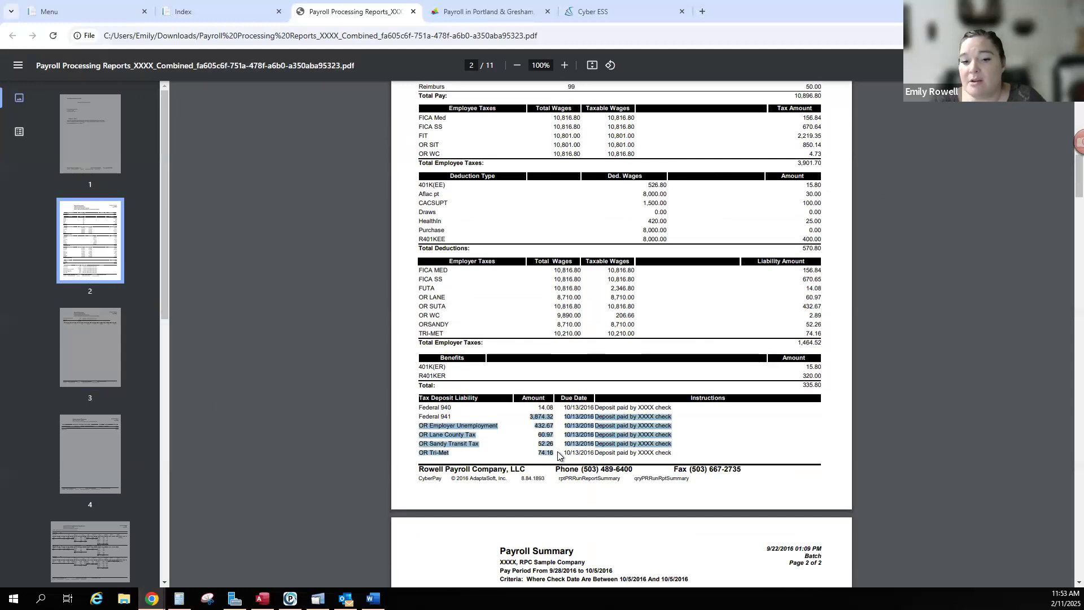
{"action": "left_click", "coordinate": [559, 455]}
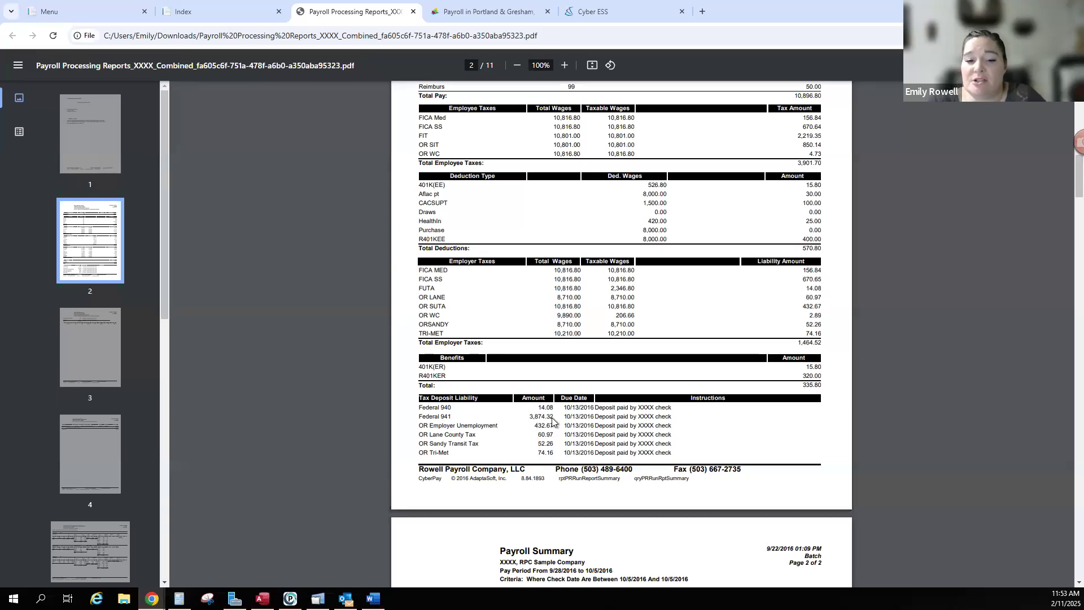
{"action": "left_click_drag", "start_coordinate": [531, 421], "coordinate": [559, 420]}
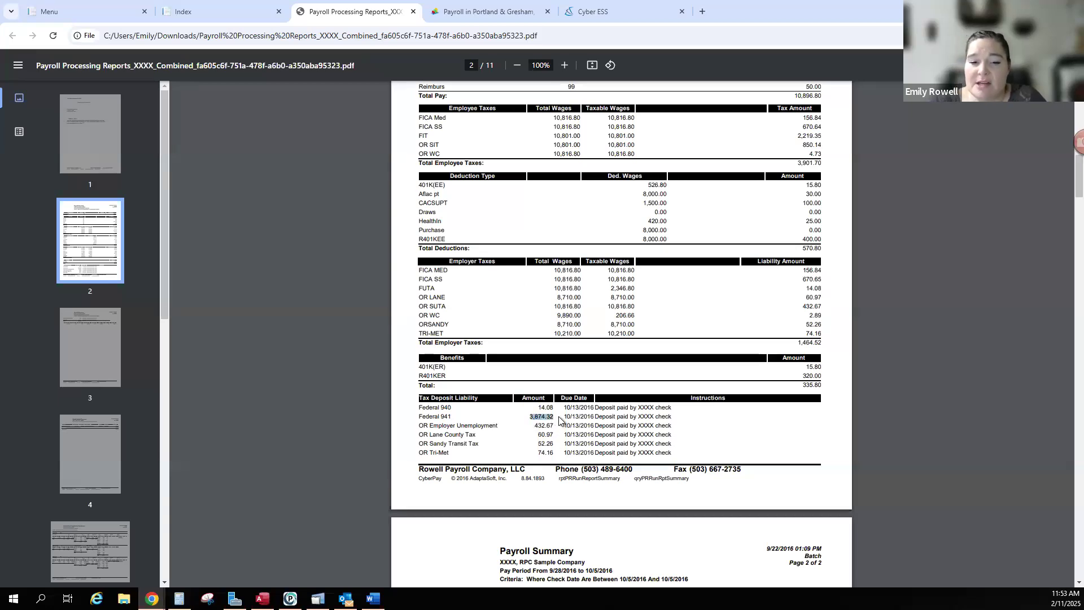
- Highlight the due date of the Federal 941 deposit in the Tax Deposit Liability table
{"action": "left_click", "coordinate": [565, 422]}
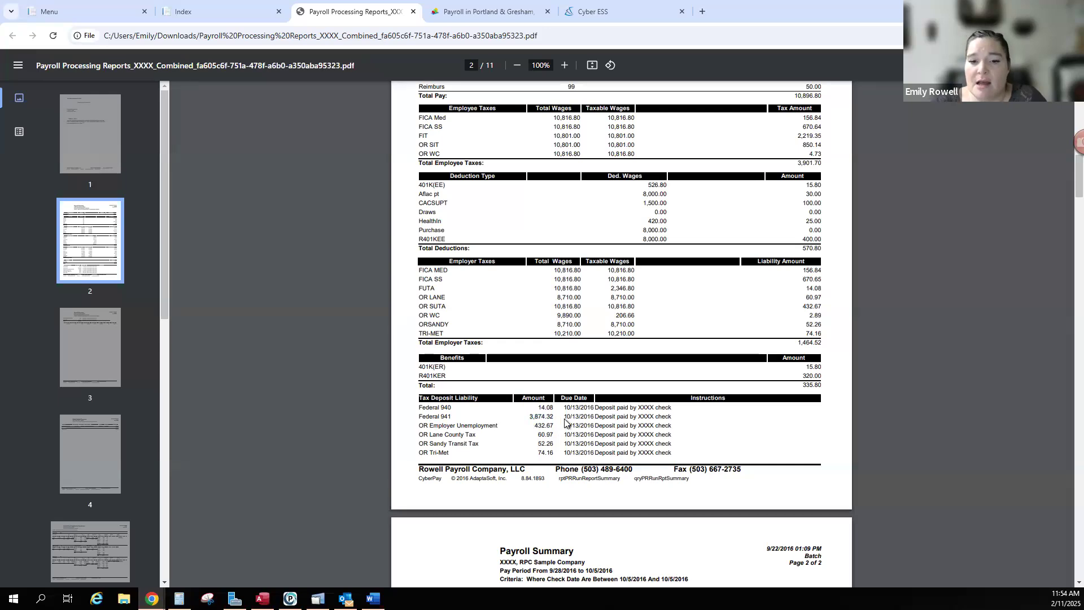
{"action": "left_click_drag", "start_coordinate": [564, 420], "coordinate": [597, 422]}
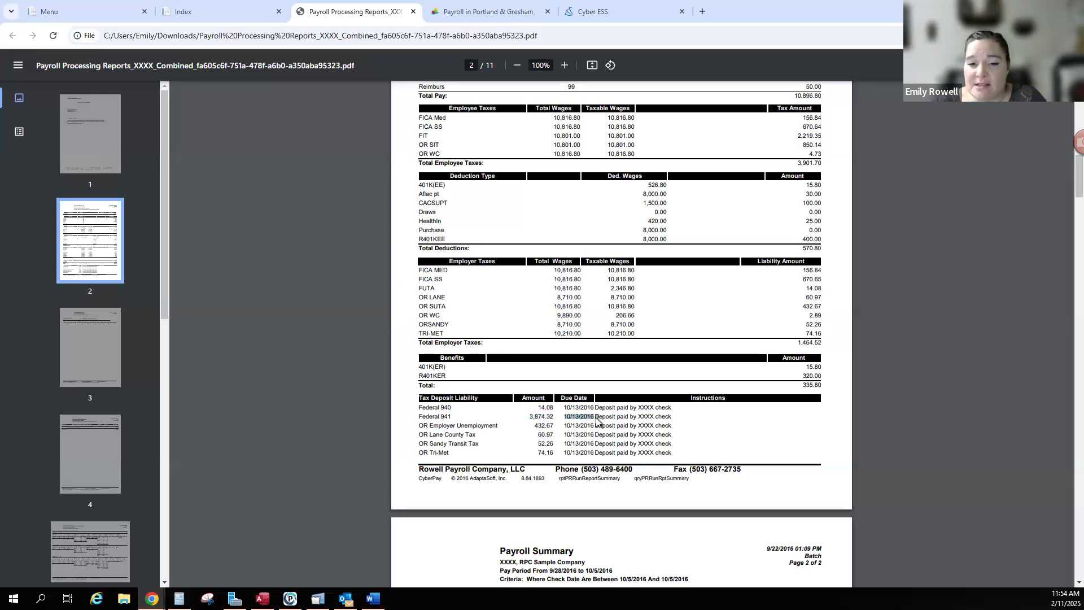
{"action": "left_click", "coordinate": [579, 431]}
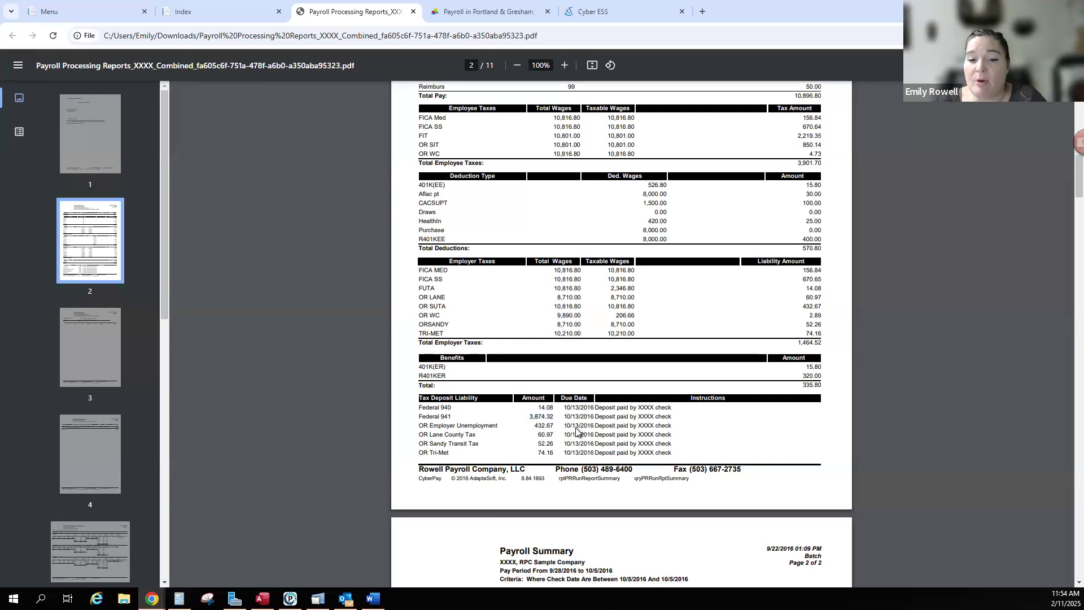
- View the Direct Deposit Summary on page 4 and go to the Payroll Check Register by Department on page 5
{"action": "left_click", "coordinate": [88, 554]}
{"action": "left_click", "coordinate": [85, 431]}
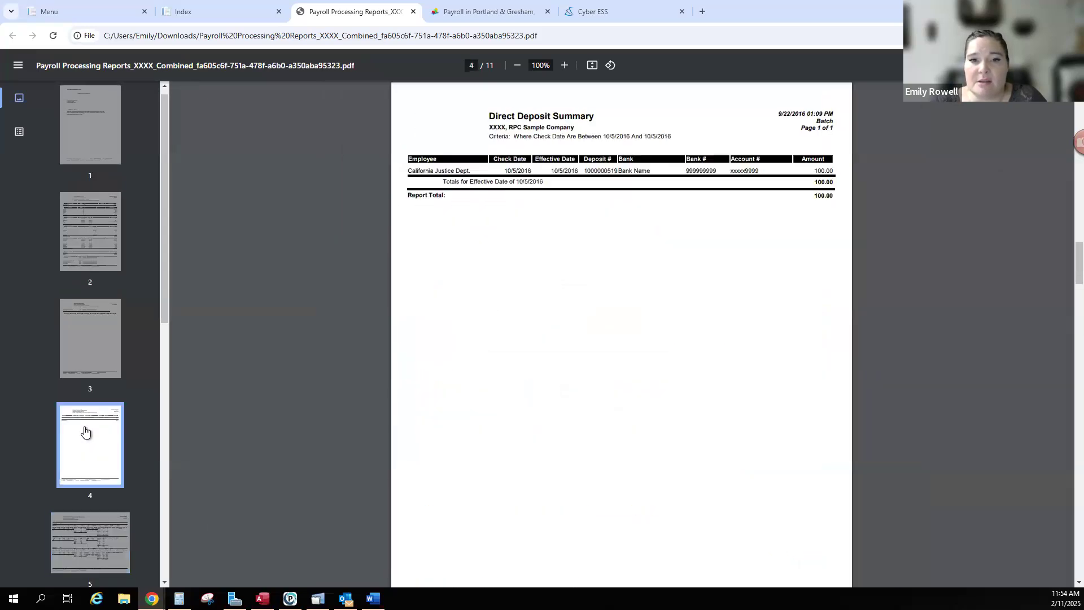
{"action": "left_click", "coordinate": [85, 528]}
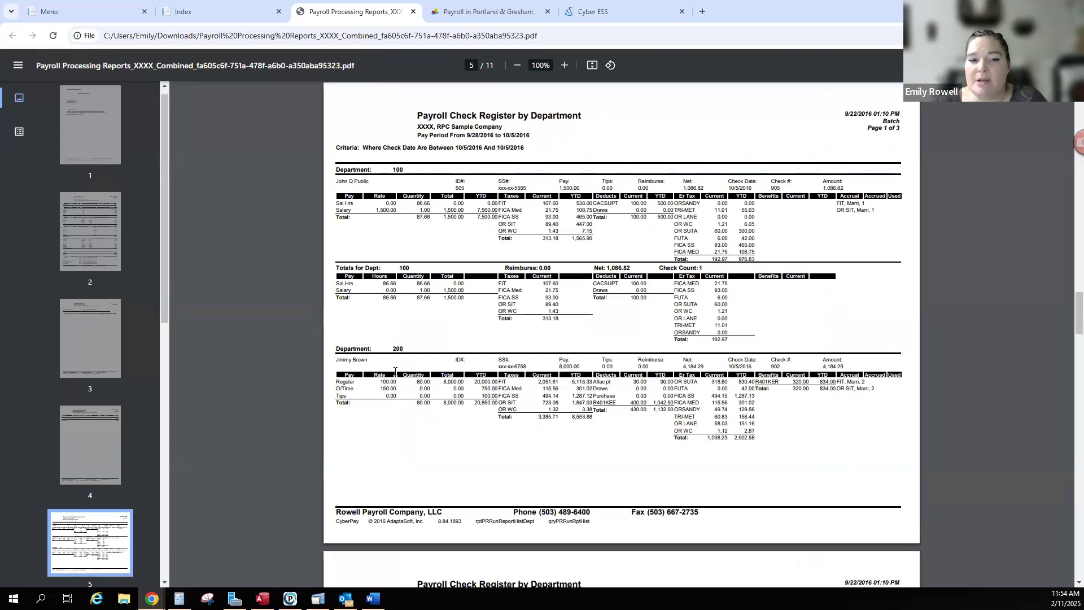
- Review the employee entries and department totals of the Payroll Check Register through page 7, and close the report
{"action": "left_click_drag", "start_coordinate": [487, 204], "coordinate": [503, 210]}
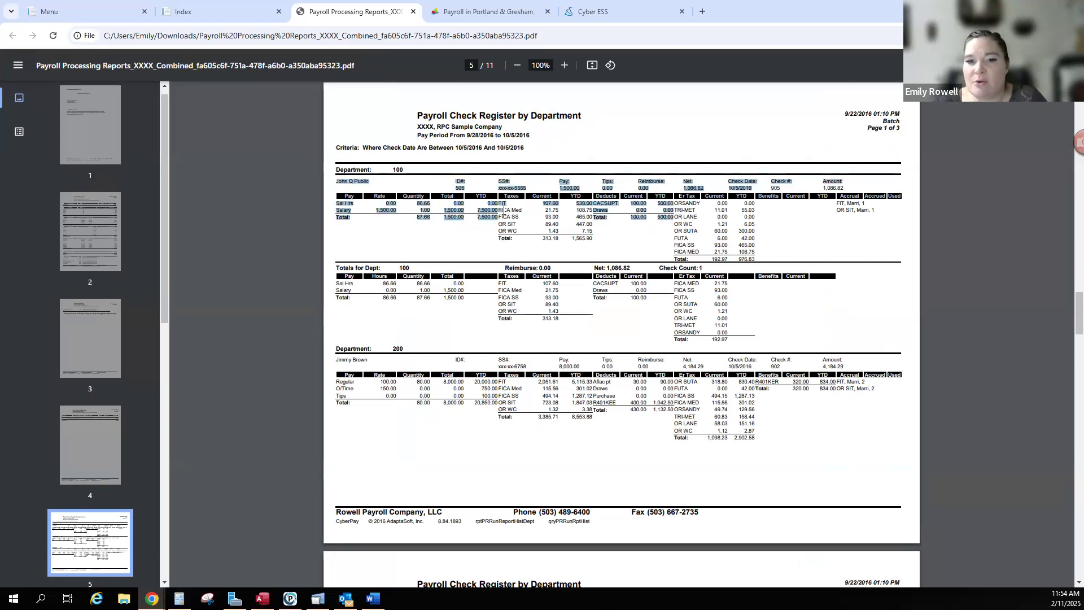
{"action": "left_click", "coordinate": [602, 231]}
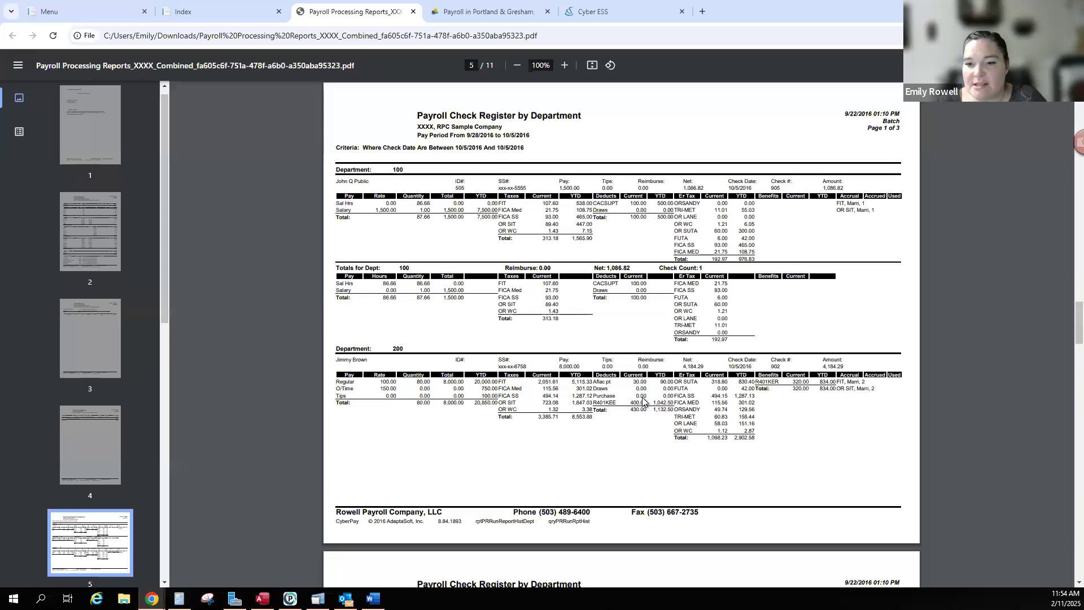
{"action": "scroll", "coordinate": [640, 396], "scroll_direction": "down", "scroll_amount": 9}
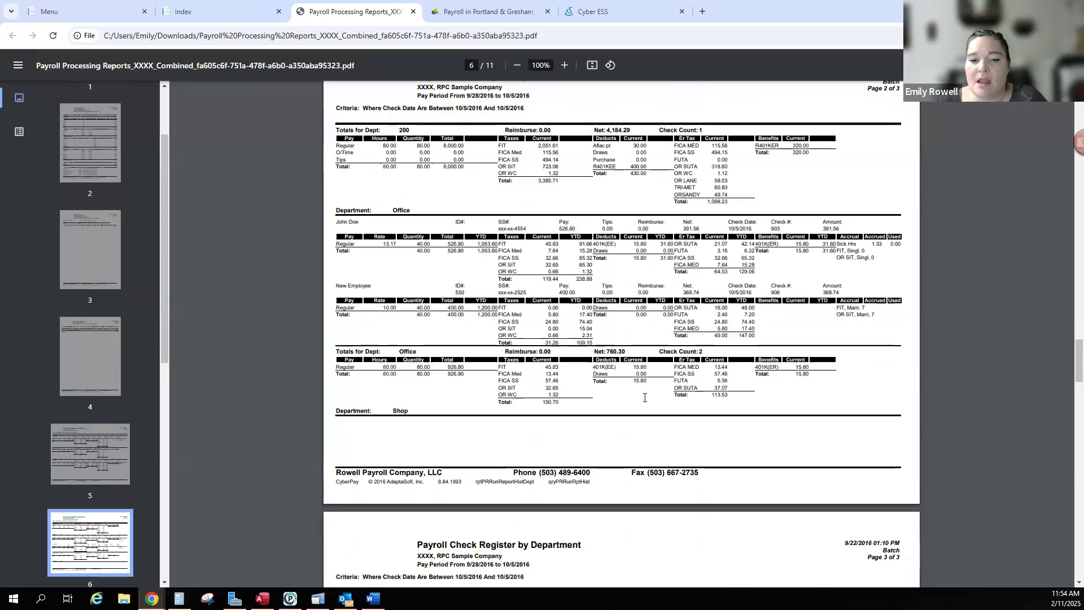
{"action": "scroll", "coordinate": [645, 398], "scroll_direction": "down", "scroll_amount": 7}
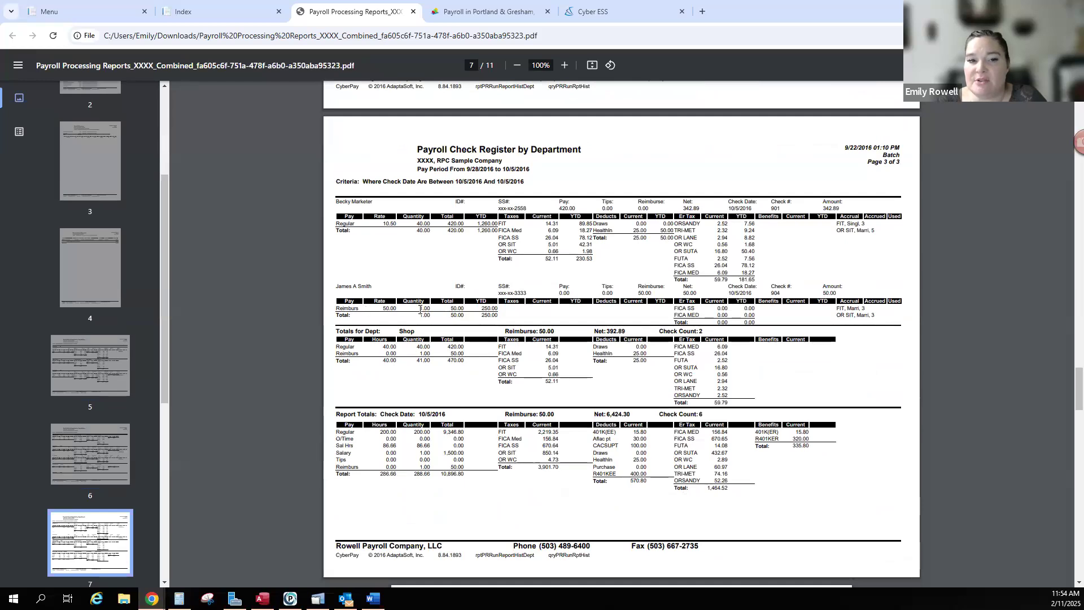
{"action": "double_click", "coordinate": [834, 293]}
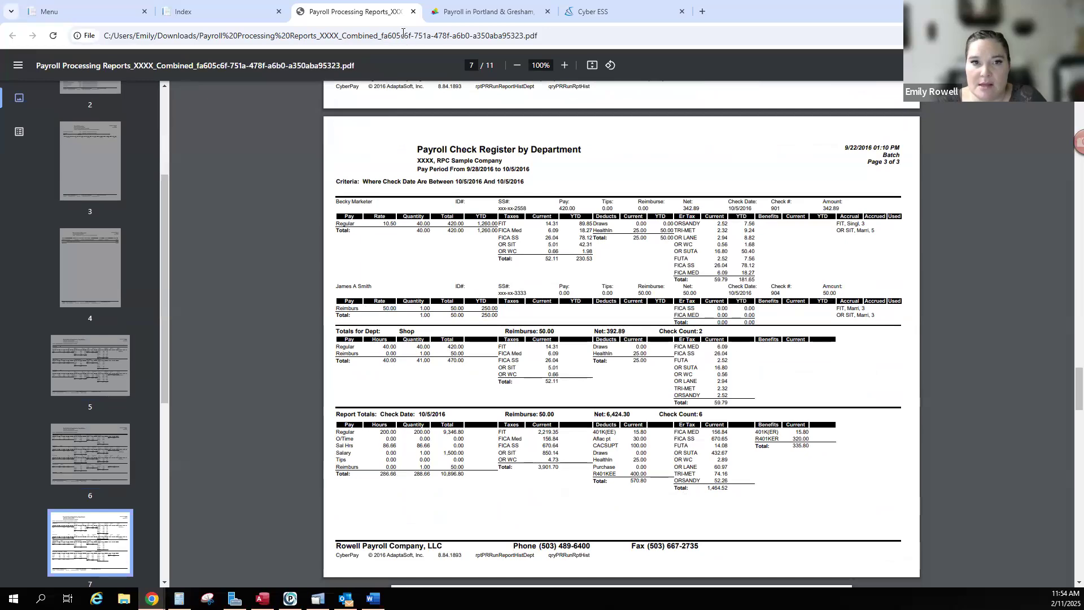
{"action": "left_click", "coordinate": [412, 11]}
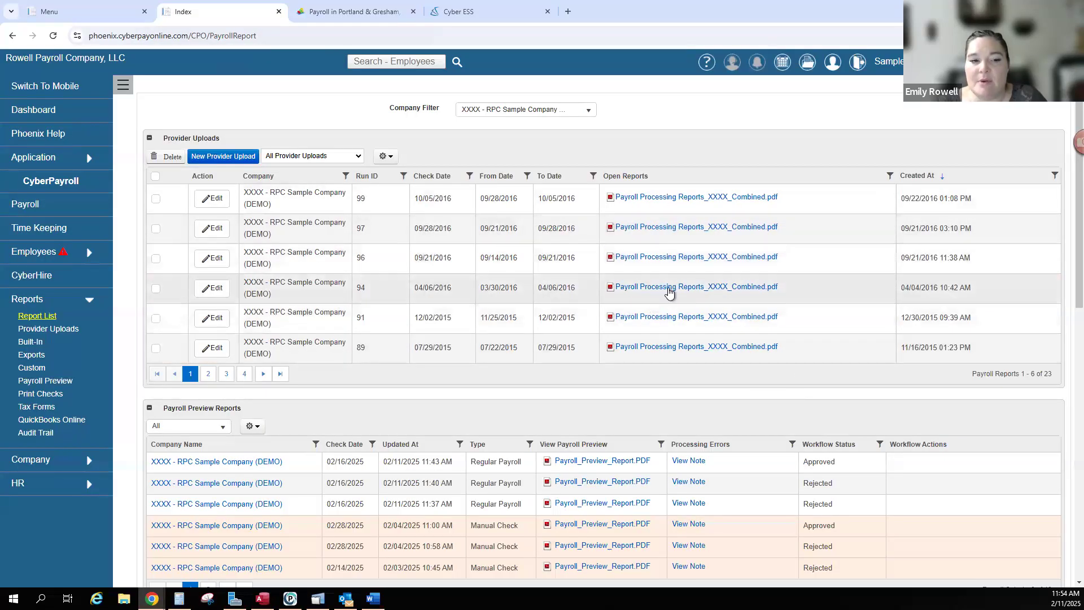
- Open the employee check stubs PDF from the run 176 Live Check entry in the Print Checks section of the Report List
{"action": "scroll", "coordinate": [671, 290], "scroll_direction": "down", "scroll_amount": 2}
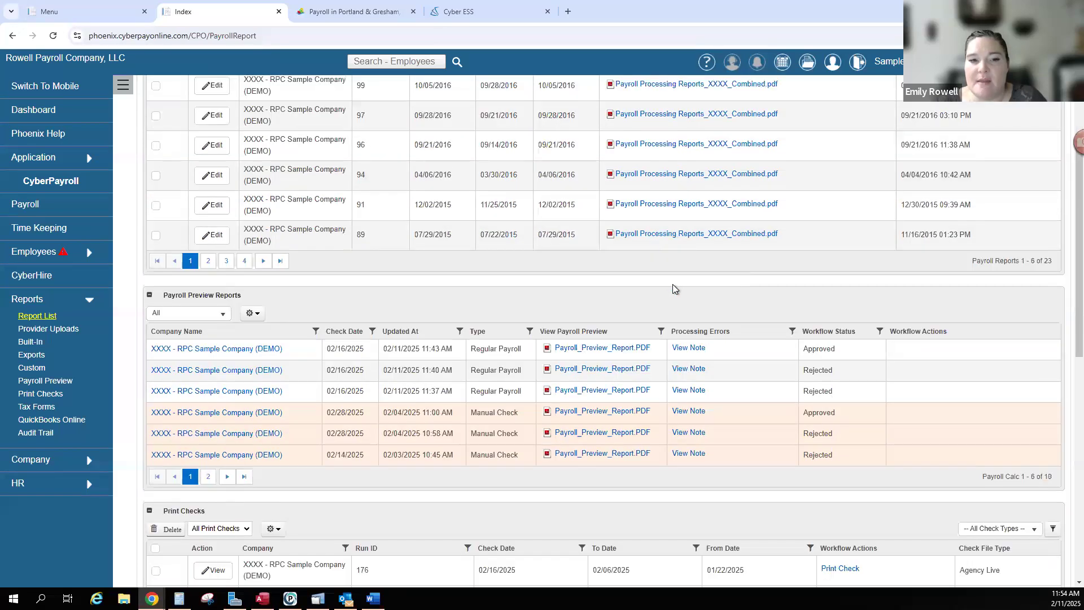
{"action": "scroll", "coordinate": [673, 280], "scroll_direction": "down", "scroll_amount": 2}
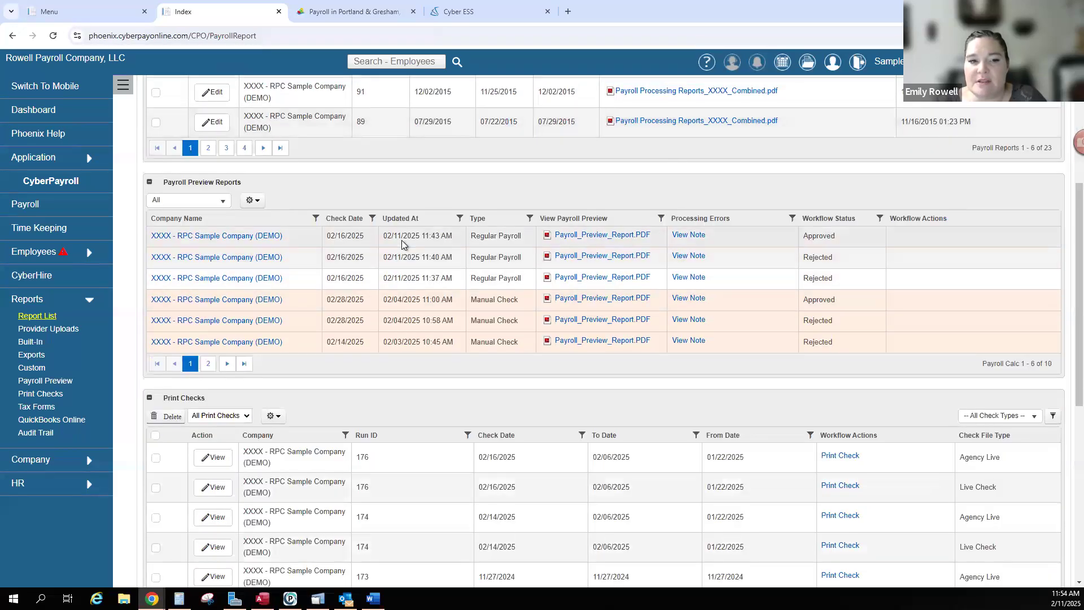
{"action": "scroll", "coordinate": [672, 305], "scroll_direction": "down", "scroll_amount": 2}
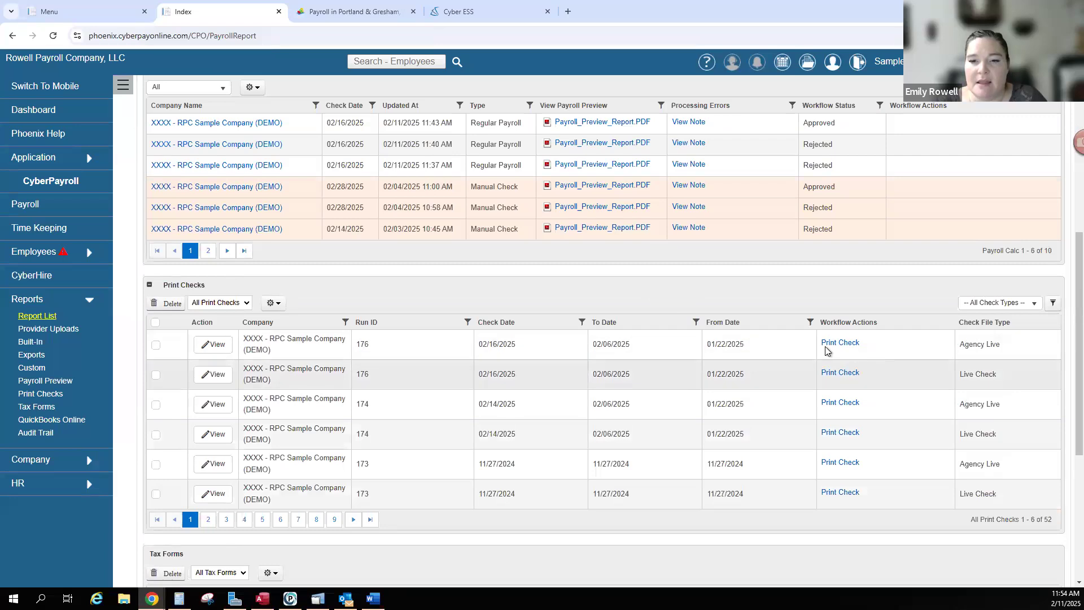
{"action": "left_click_drag", "start_coordinate": [162, 284], "coordinate": [206, 284]}
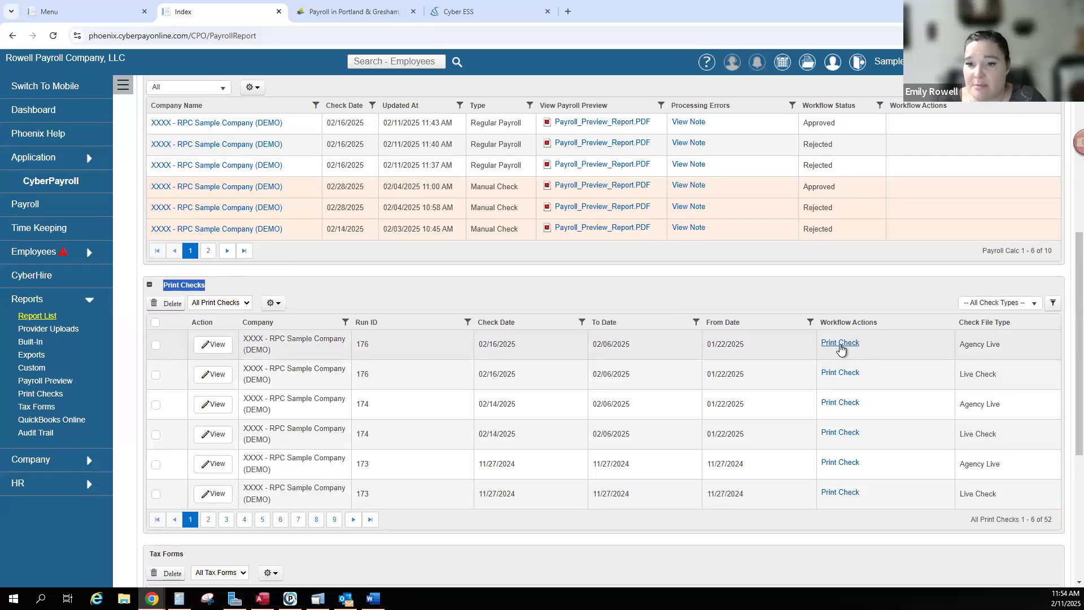
{"action": "left_click", "coordinate": [841, 373]}
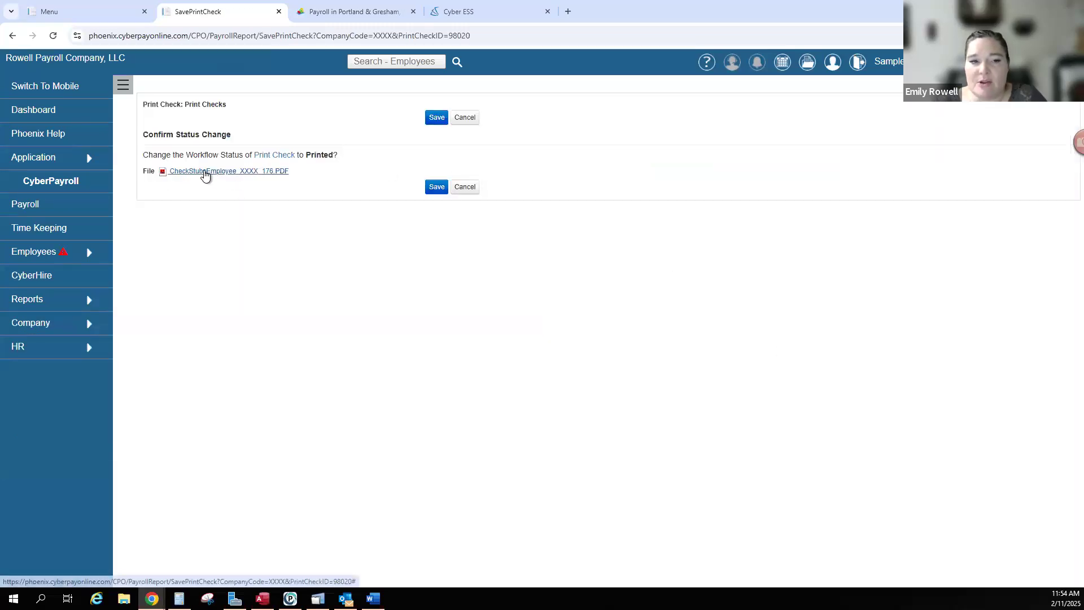
{"action": "left_click", "coordinate": [204, 171]}
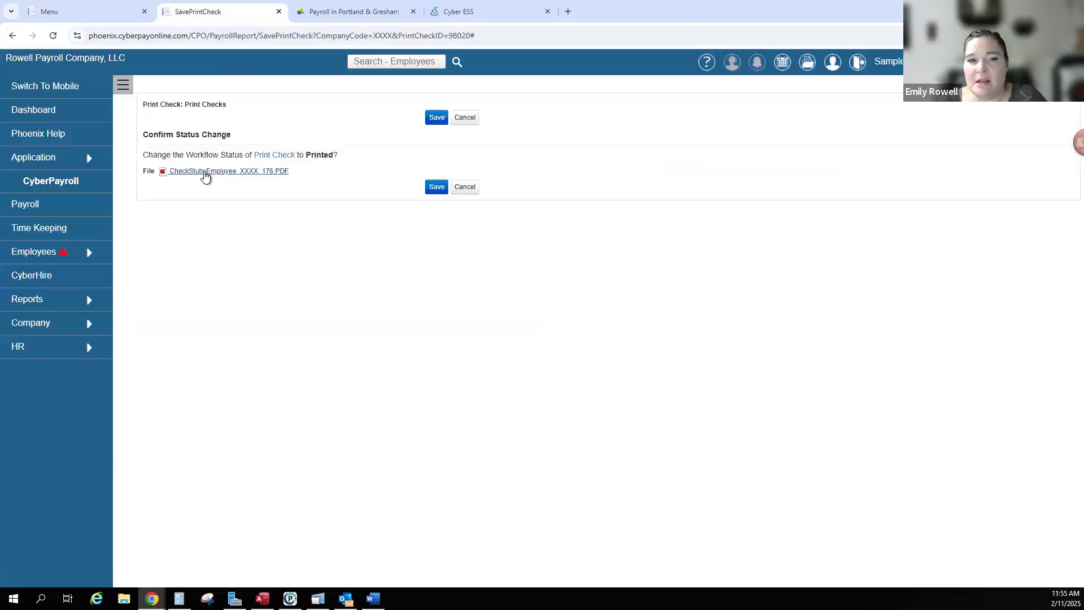
{"action": "left_click", "coordinate": [900, 79]}
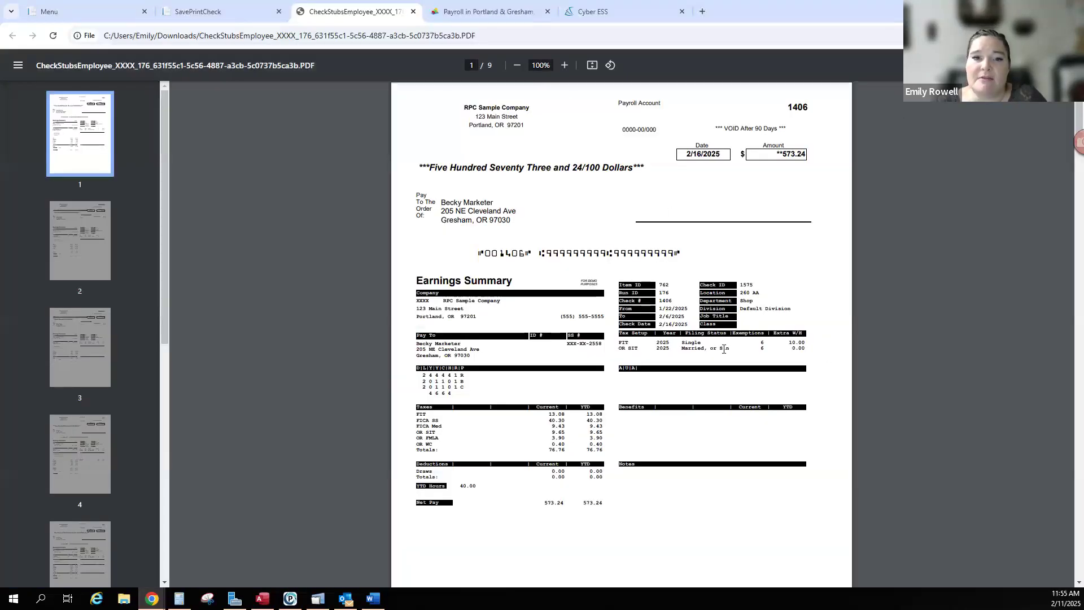
- Compare the check stubs on pages 2 to 4, highlighting the direct deposit non-negotiable notice on page 3
{"action": "left_click", "coordinate": [68, 226]}
{"action": "left_click", "coordinate": [75, 364]}
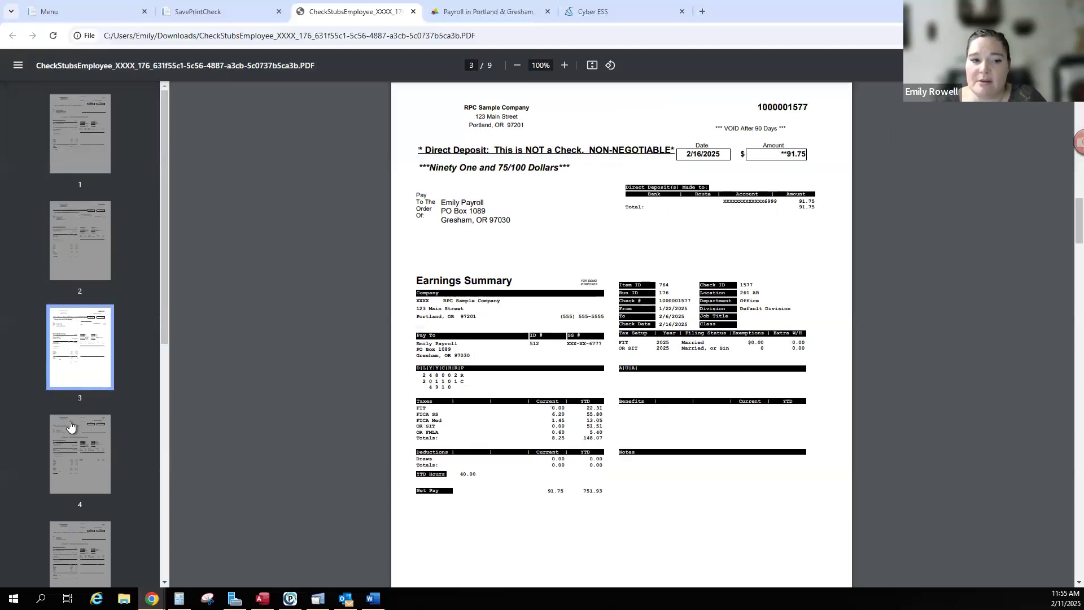
{"action": "left_click", "coordinate": [75, 424]}
{"action": "left_click", "coordinate": [75, 316]}
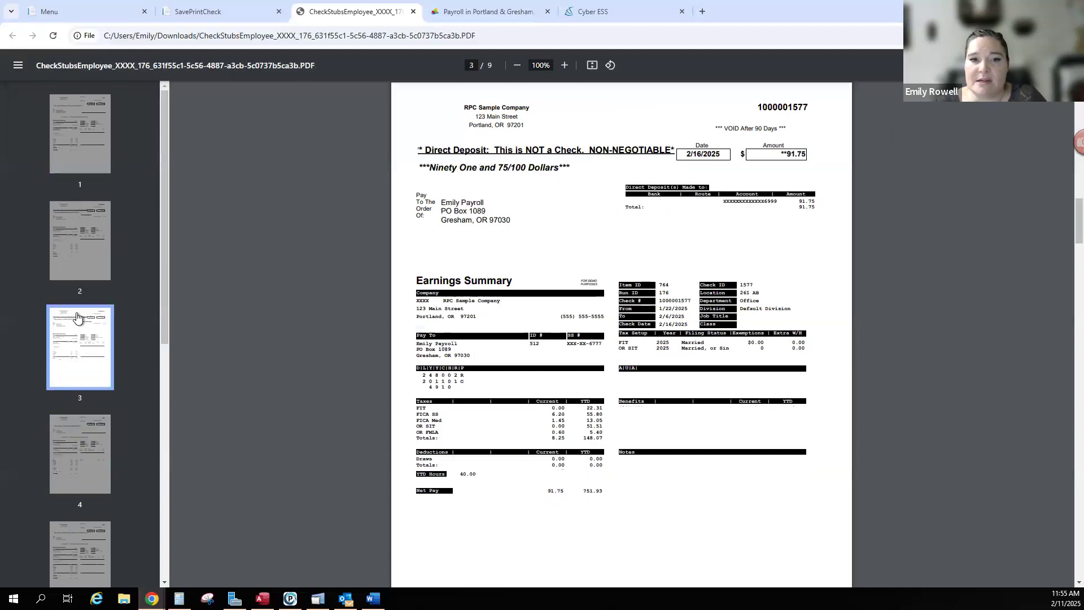
{"action": "left_click_drag", "start_coordinate": [421, 149], "coordinate": [628, 151]}
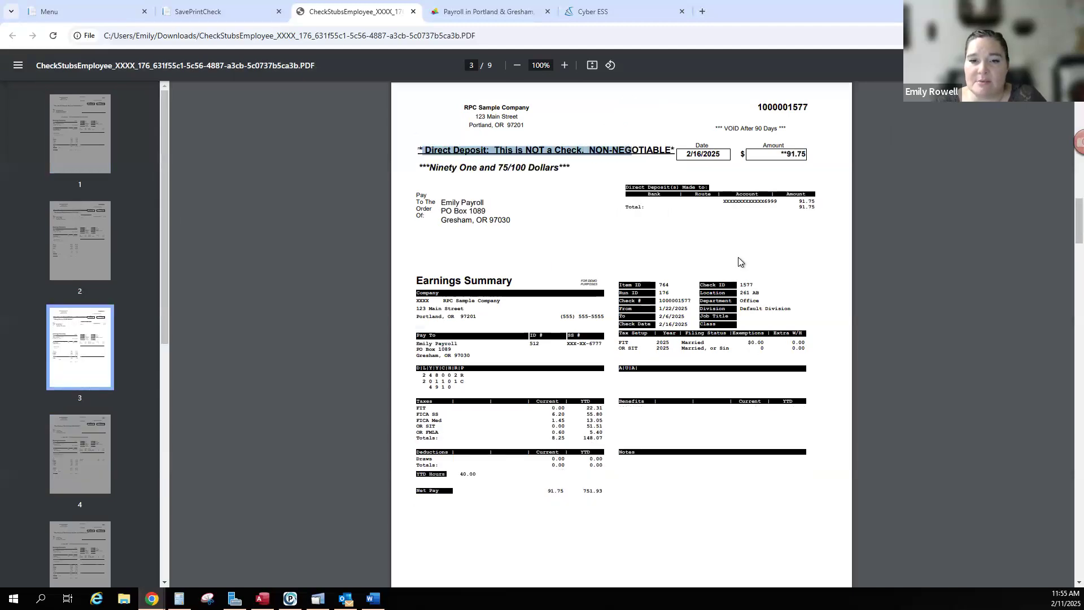
{"action": "left_click", "coordinate": [93, 429]}
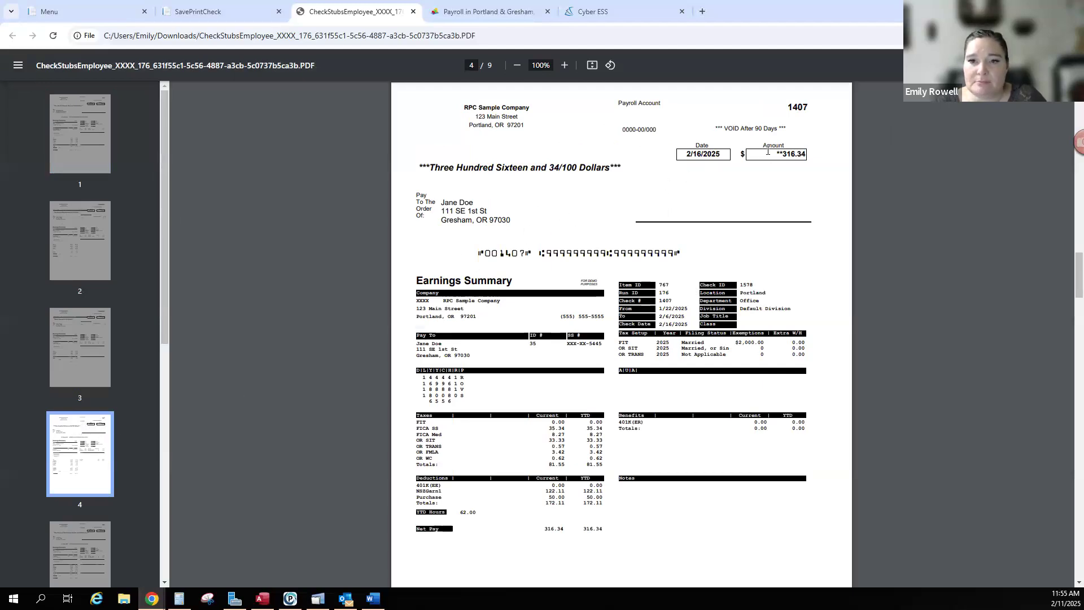
- Close the check stubs PDF and cancel the status change to Printed, reopening and cancelling the run 176 Live Check confirmation once more
{"action": "left_click", "coordinate": [413, 12]}
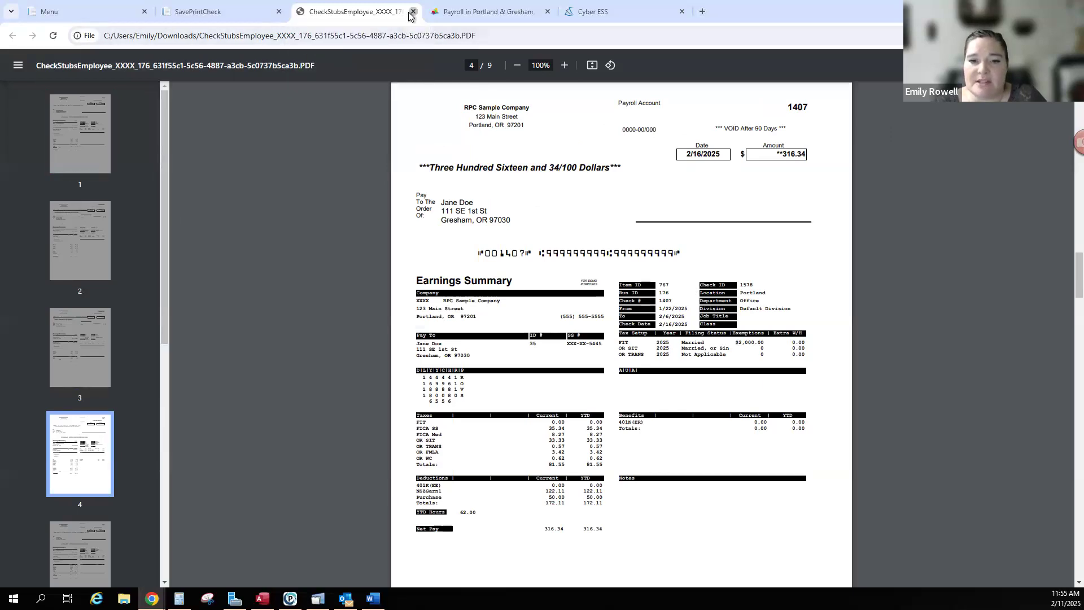
{"action": "left_click", "coordinate": [465, 187]}
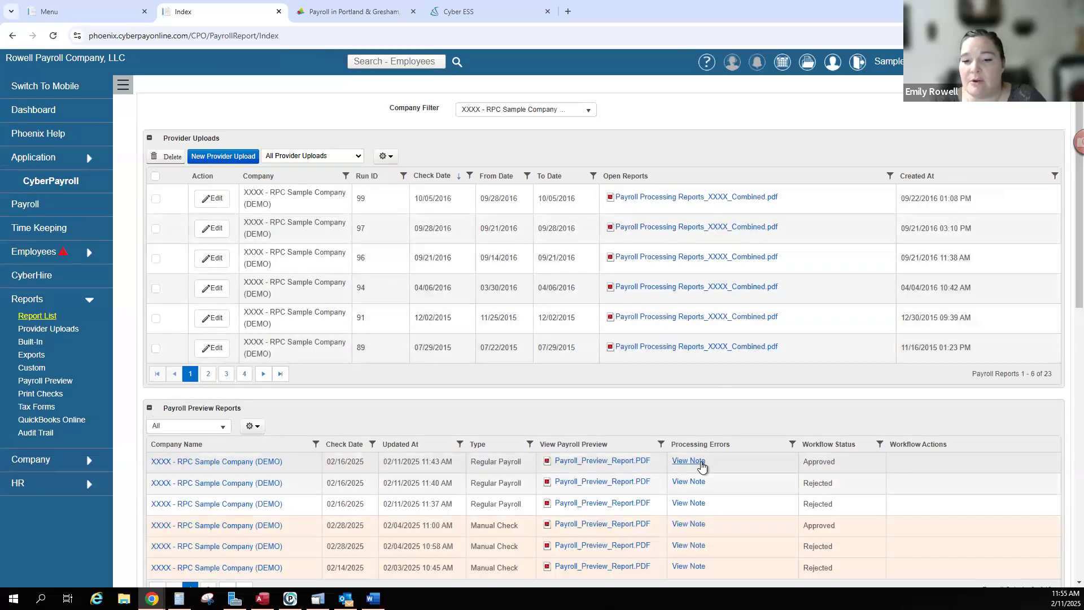
{"action": "scroll", "coordinate": [701, 465], "scroll_direction": "down", "scroll_amount": 6}
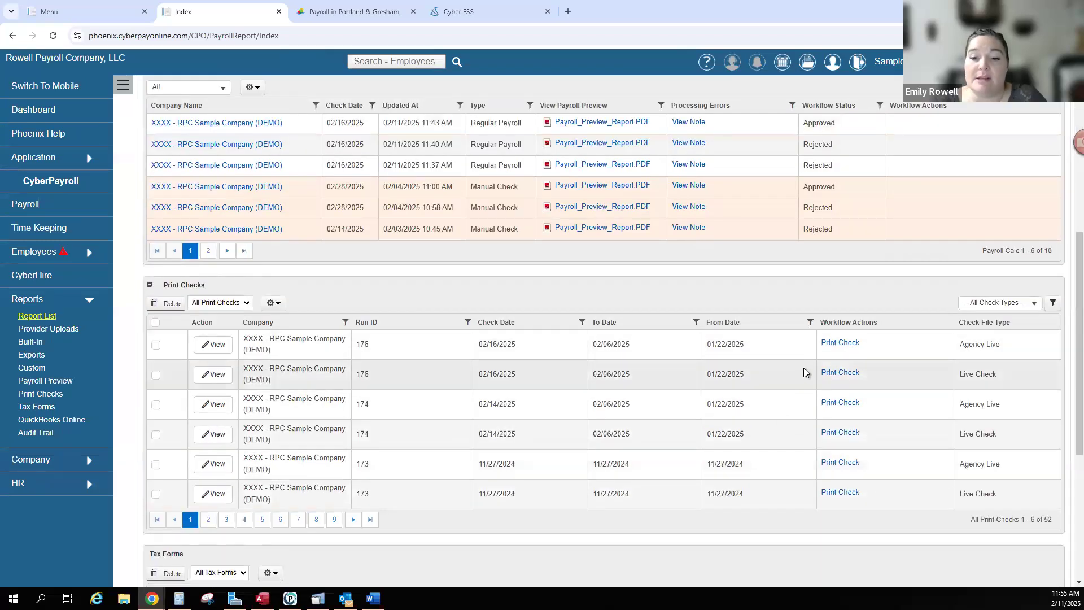
{"action": "left_click", "coordinate": [841, 373]}
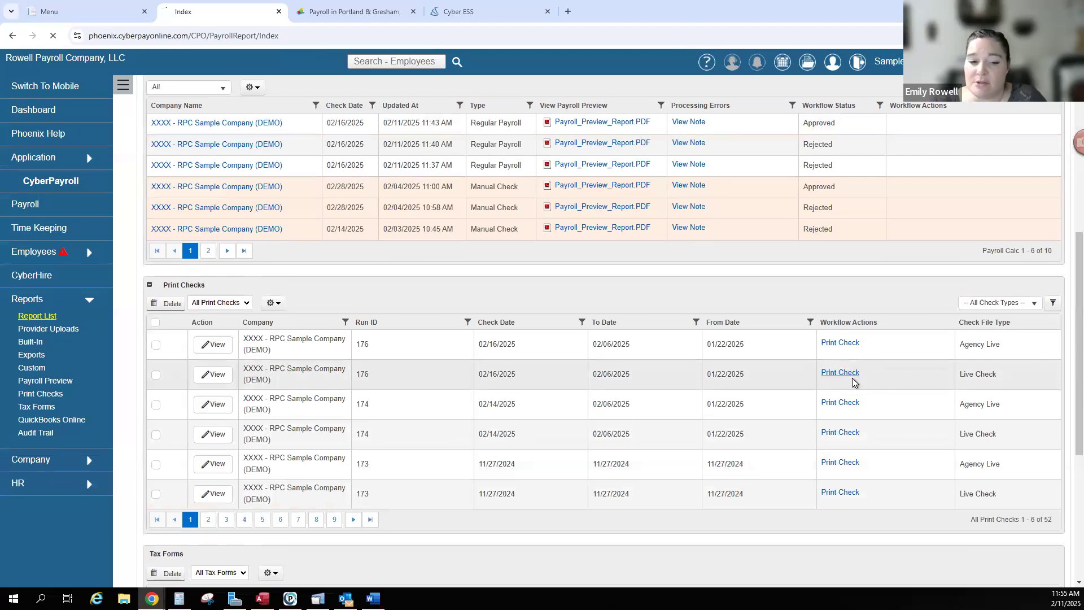
{"action": "left_click", "coordinate": [466, 187]}
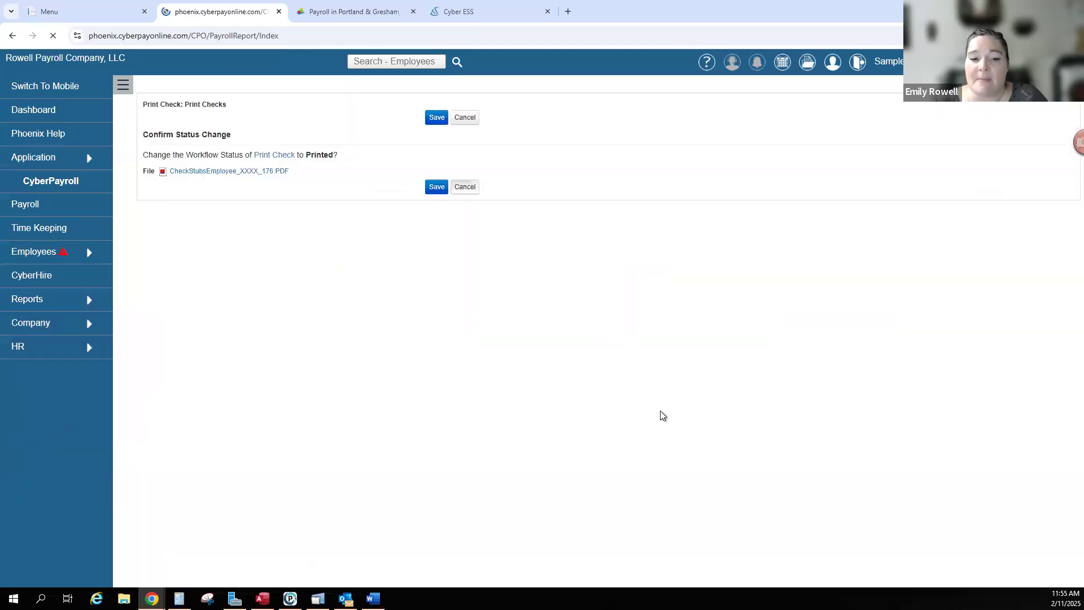
- Open the 2nd Quarter 2016 Local Tax Quarterly with Address PDF from the Tax Forms section and close it
{"action": "scroll", "coordinate": [672, 410], "scroll_direction": "down", "scroll_amount": 10}
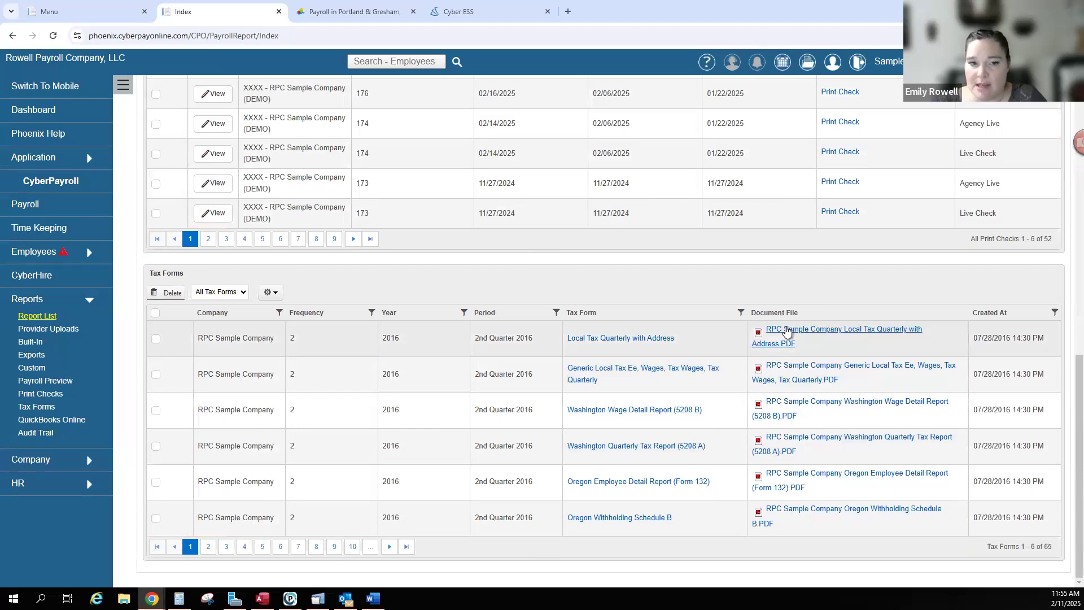
{"action": "left_click", "coordinate": [811, 339]}
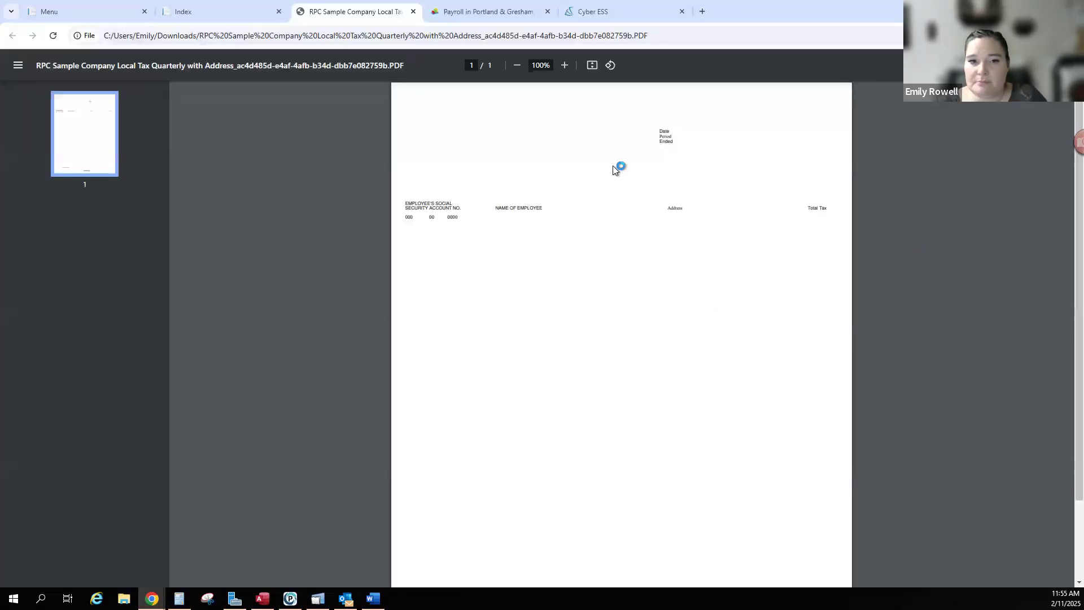
{"action": "left_click", "coordinate": [413, 11]}
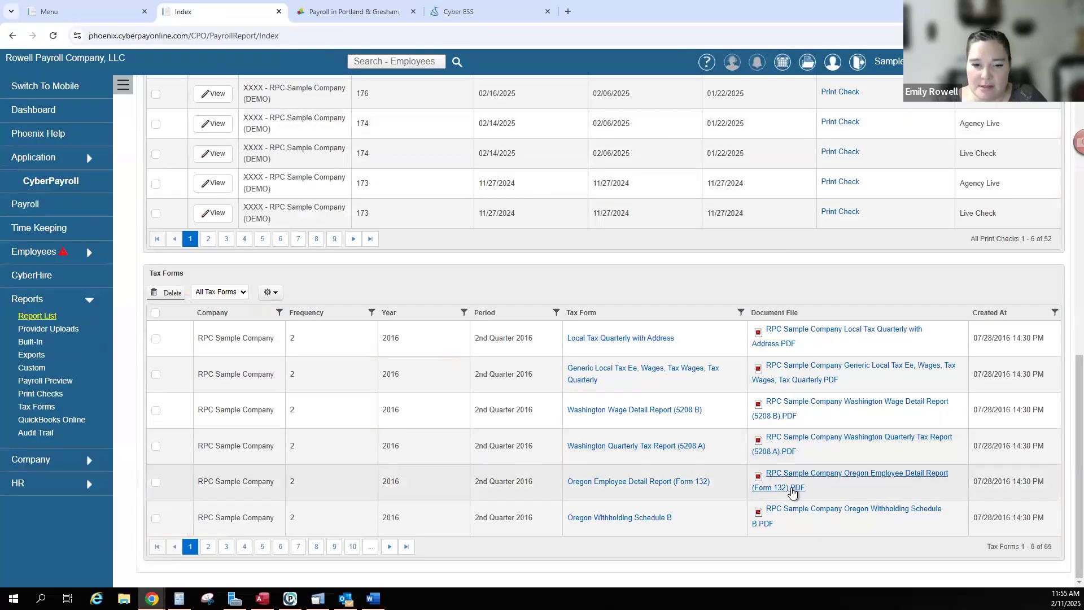
- Open the 2nd Quarter 2016 Form 941 from page 2 of the Tax Forms list, view both pages, and close it
{"action": "left_click", "coordinate": [389, 548]}
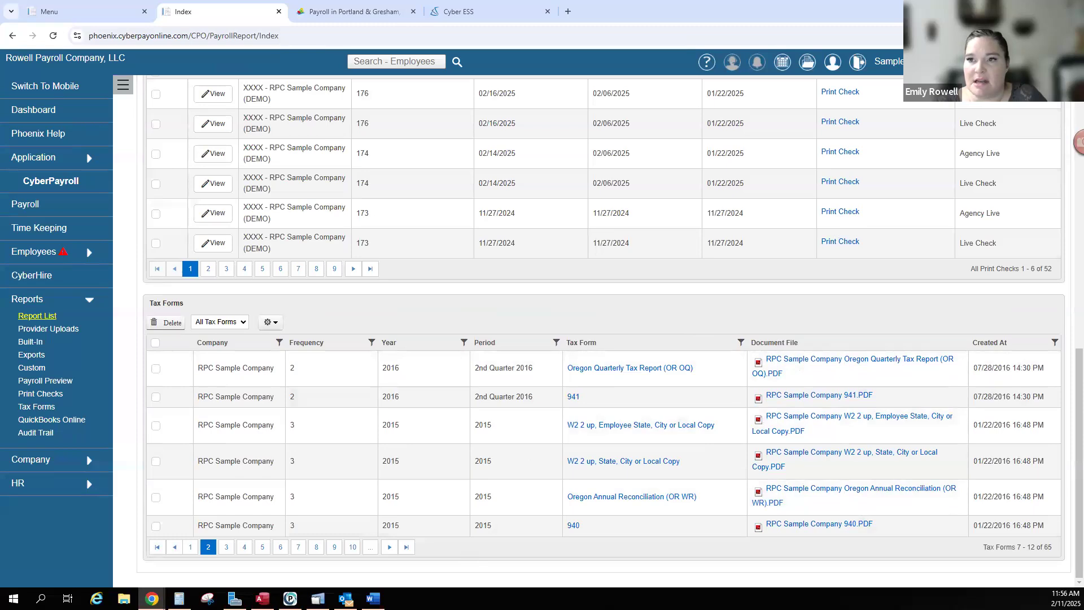
{"action": "left_click", "coordinate": [1031, 35]}
{"action": "left_click", "coordinate": [938, 95]}
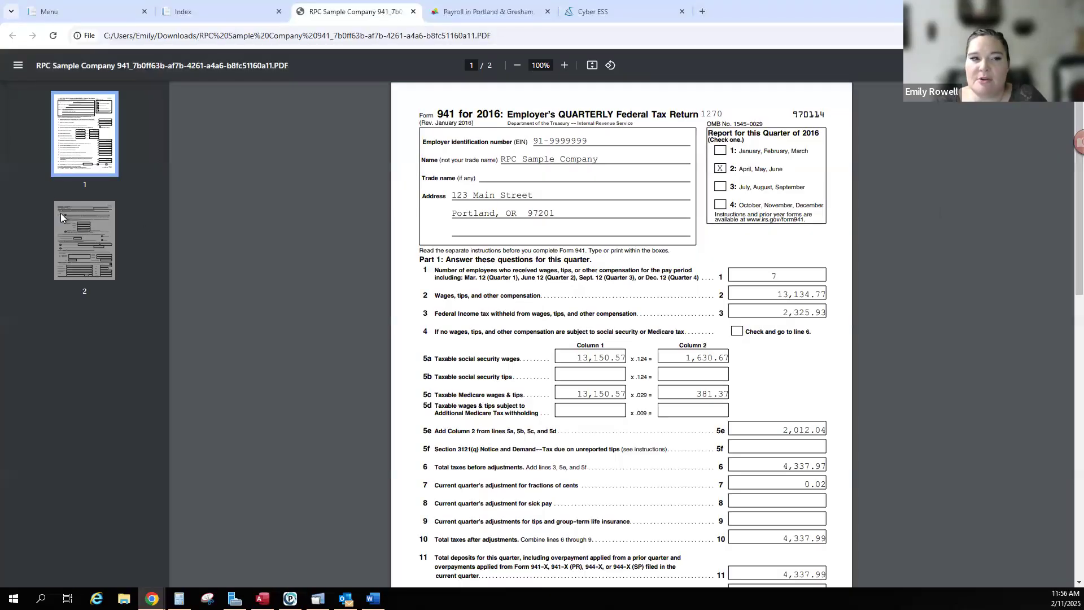
{"action": "left_click", "coordinate": [79, 231]}
{"action": "left_click", "coordinate": [85, 133]}
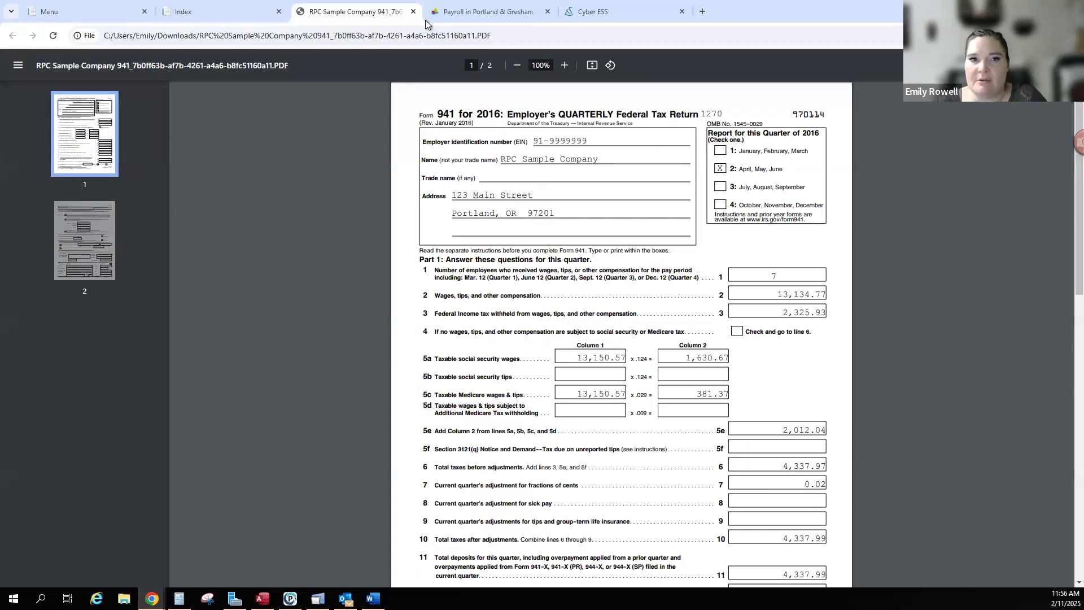
{"action": "left_click", "coordinate": [413, 11]}
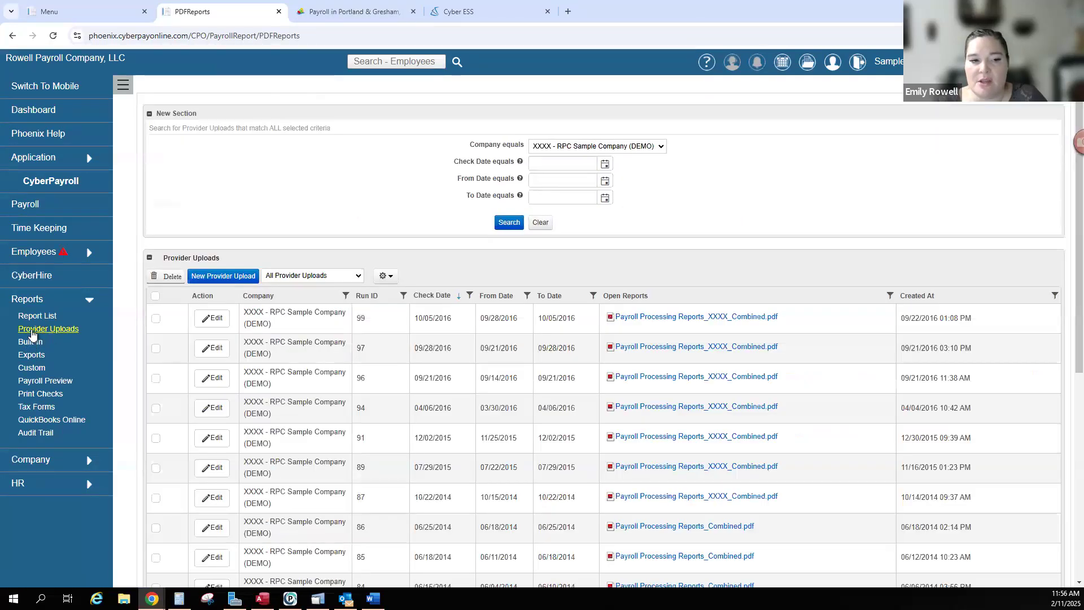
- Look through the Provider Uploads list, and view the Built-In and Custom report lists
{"action": "scroll", "coordinate": [601, 320], "scroll_direction": "down", "scroll_amount": 7}
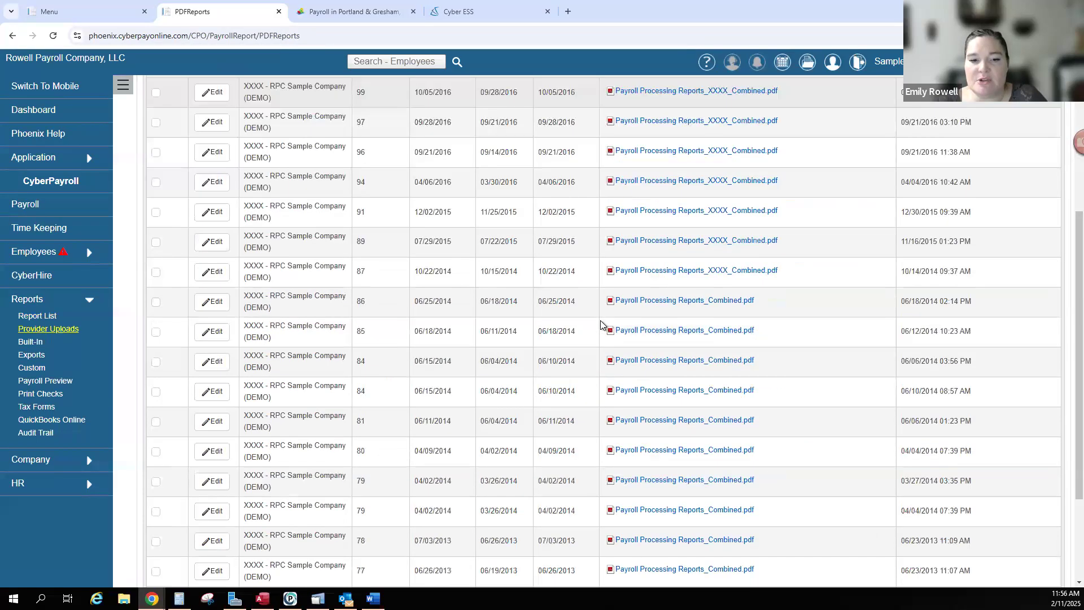
{"action": "scroll", "coordinate": [600, 320], "scroll_direction": "up", "scroll_amount": 7}
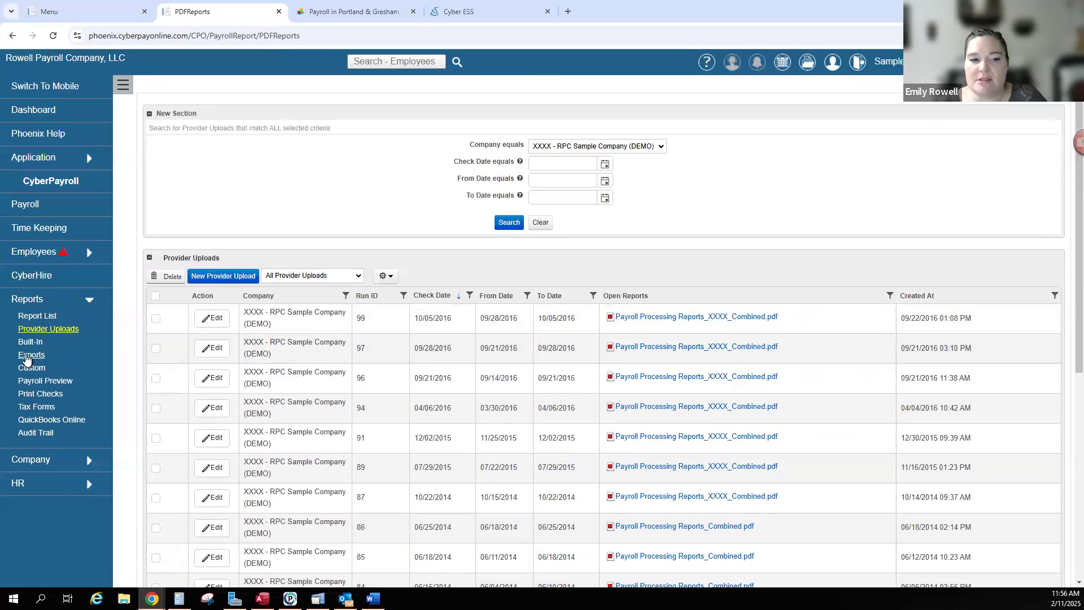
{"action": "left_click", "coordinate": [27, 383]}
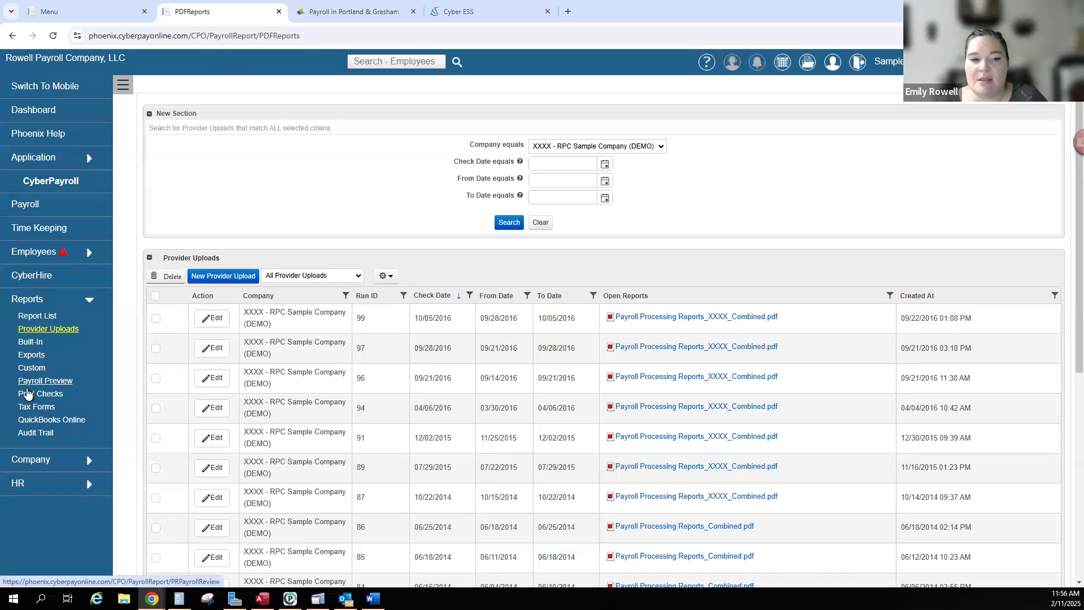
{"action": "left_click", "coordinate": [30, 395]}
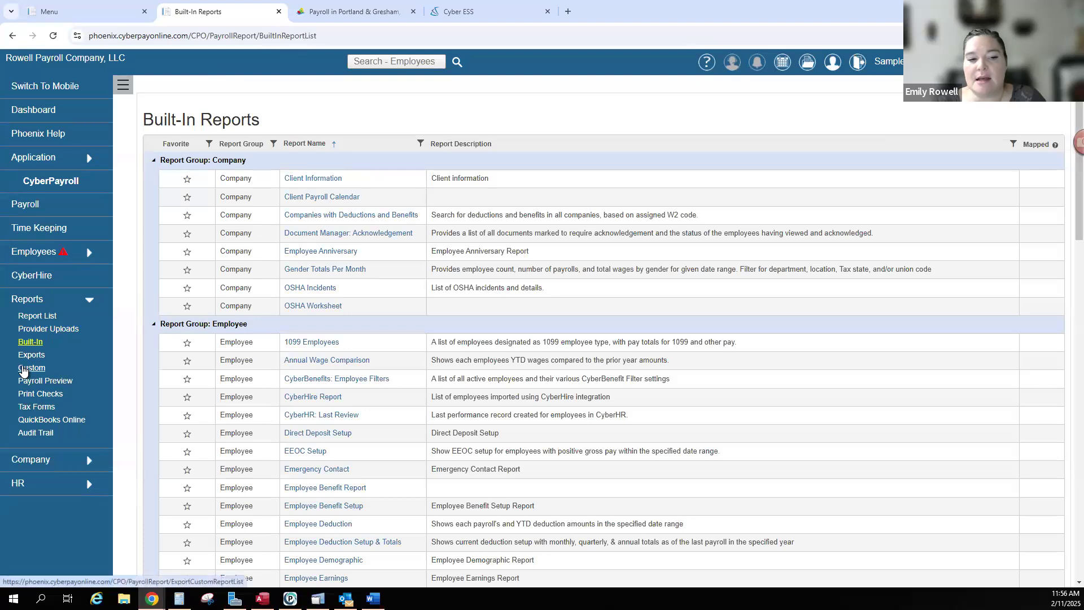
{"action": "left_click", "coordinate": [23, 370]}
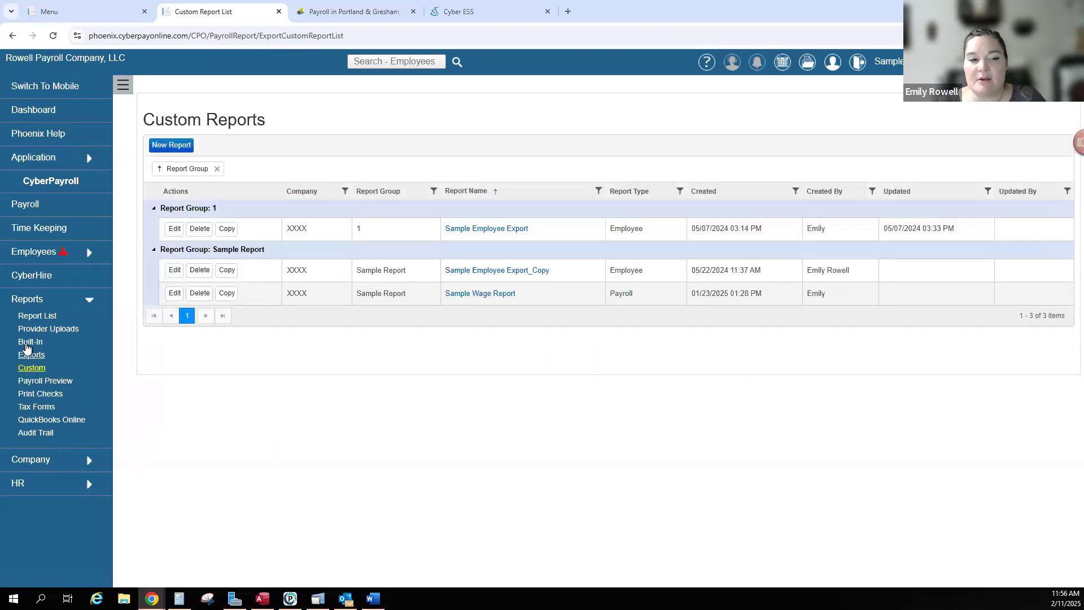
- Open the Employee Summary report from the Employee group of the Built-In reports
{"action": "left_click", "coordinate": [26, 346]}
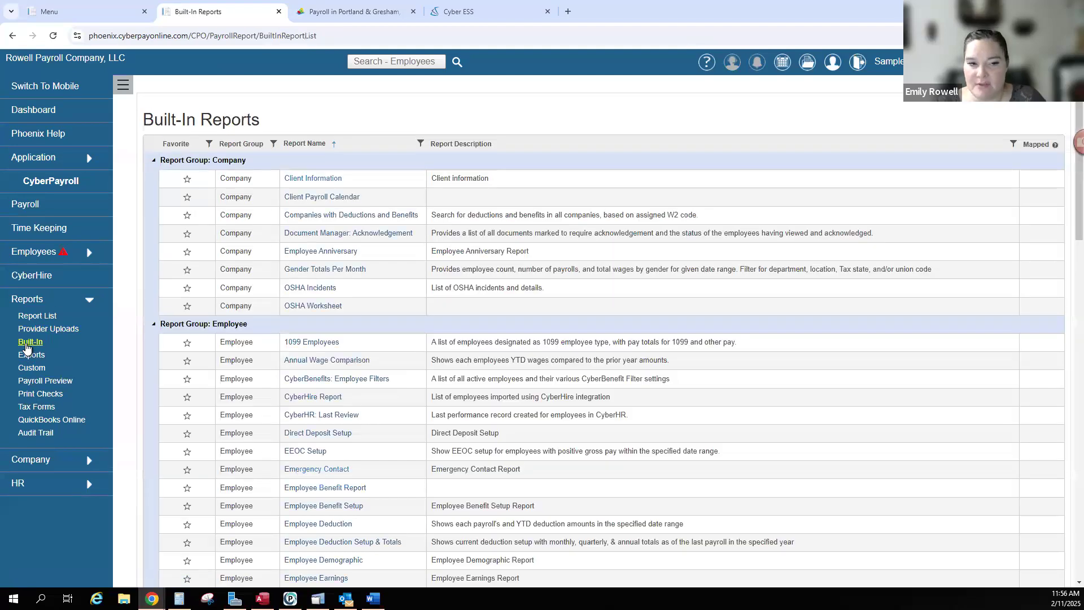
{"action": "scroll", "coordinate": [514, 337], "scroll_direction": "down", "scroll_amount": 7}
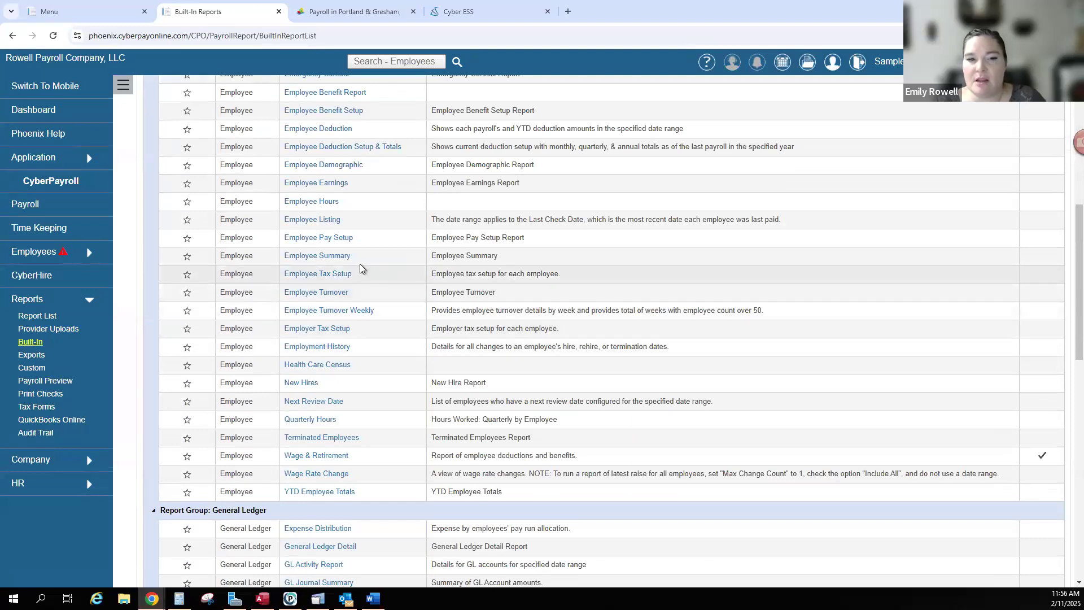
{"action": "left_click", "coordinate": [299, 258]}
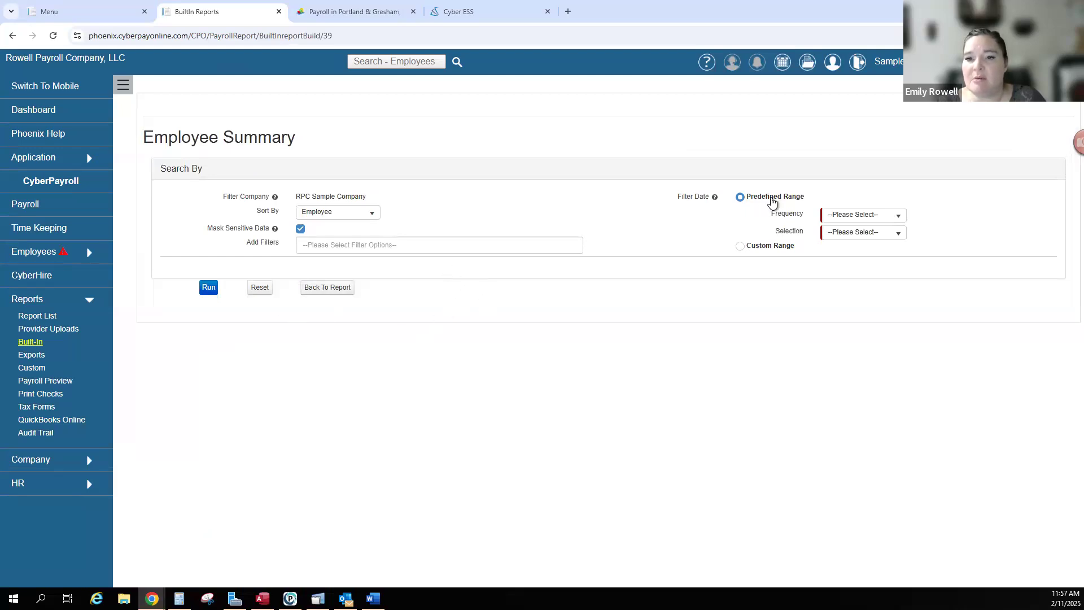
- Run the Employee Summary for a custom date range from 01/01/2025 to 01/31/2025
{"action": "left_click", "coordinate": [893, 217]}
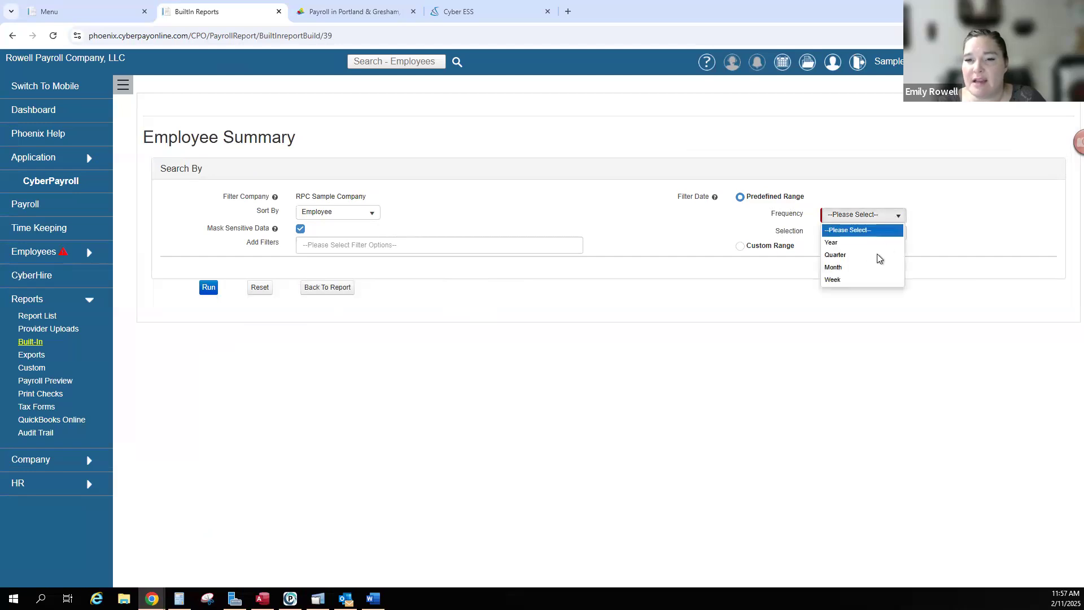
{"action": "left_click", "coordinate": [764, 232]}
{"action": "left_click", "coordinate": [738, 263]}
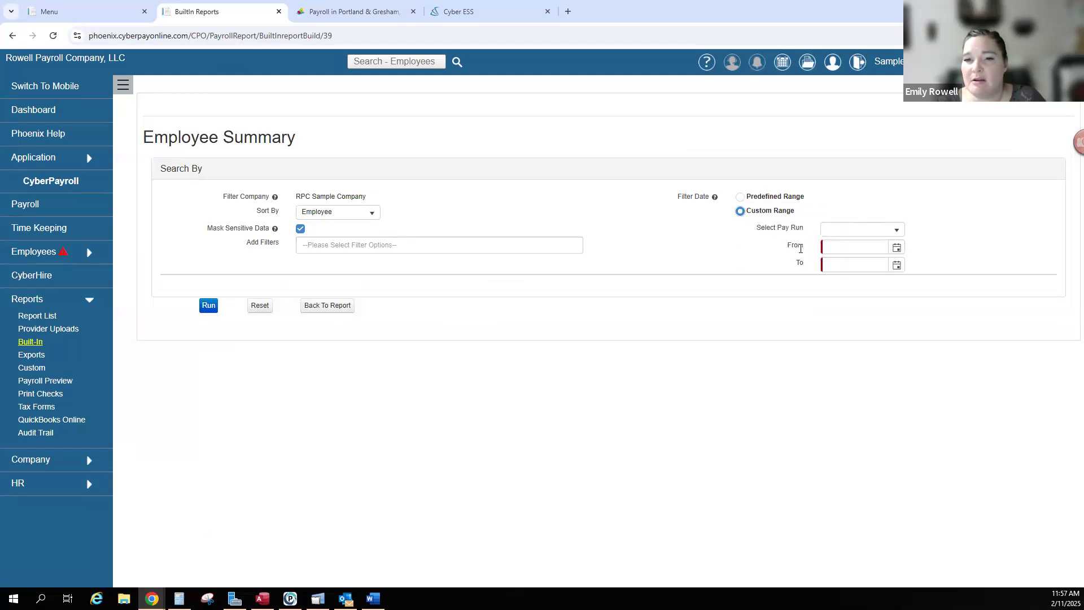
{"action": "left_click", "coordinate": [844, 247]}
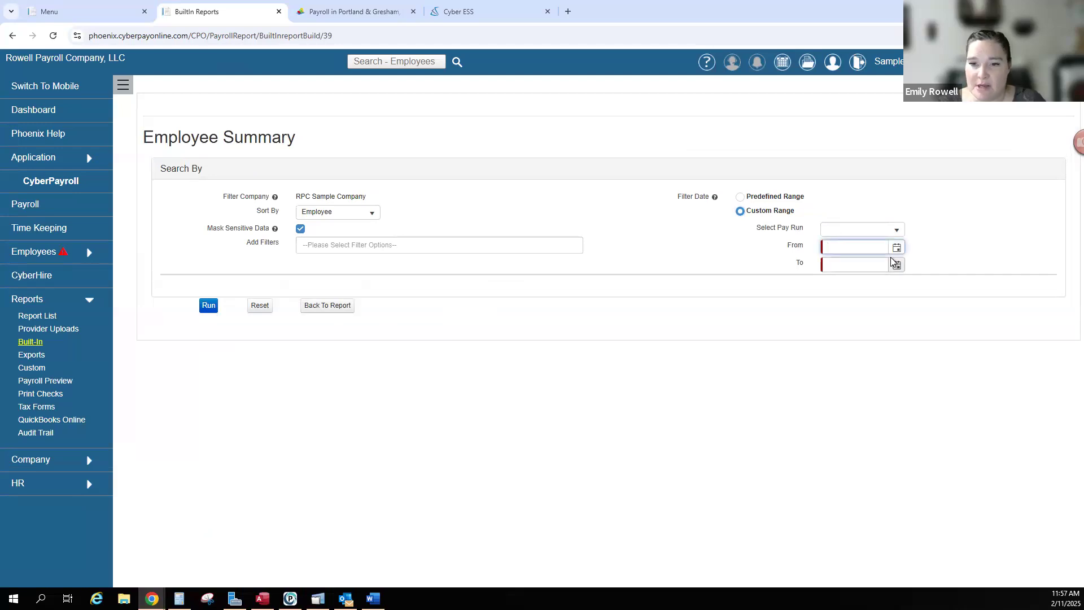
{"action": "type", "text": "01/01/2025"}
{"action": "key", "text": "Tab"}
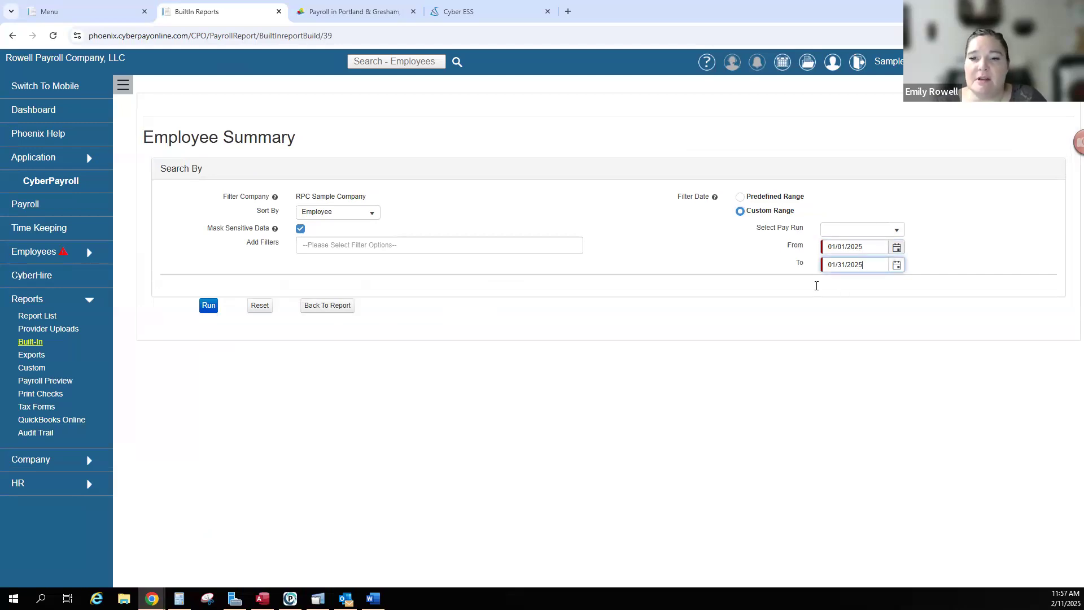
{"action": "left_click", "coordinate": [208, 308]}
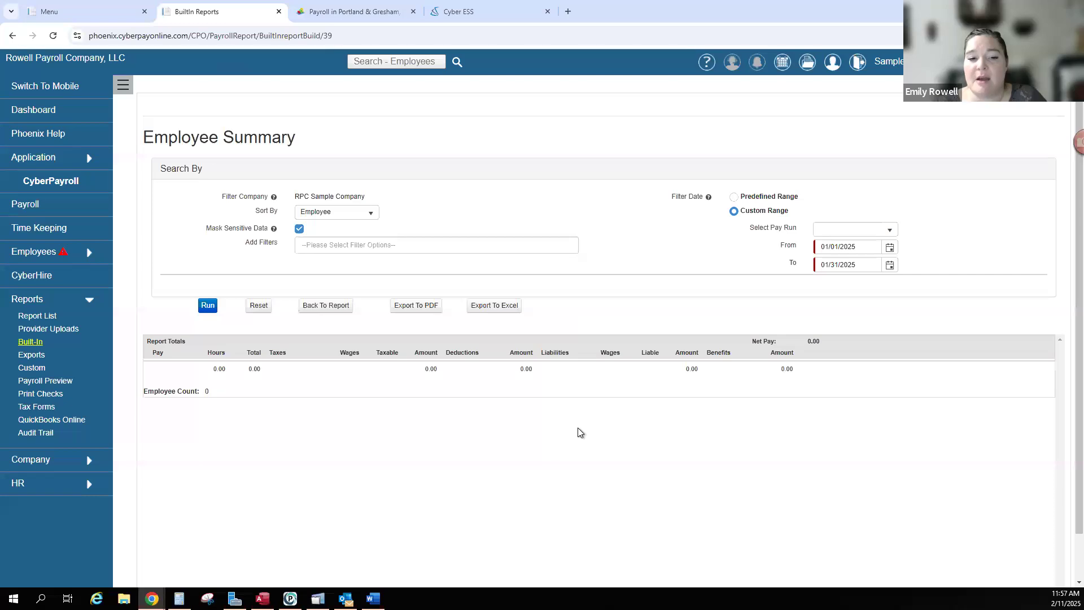
- Set the report's From date to 01/01/2024 and rerun the Employee Summary
{"action": "left_click_drag", "start_coordinate": [878, 247], "coordinate": [802, 254]}
{"action": "type", "text": "01/01/2024"}
{"action": "left_click", "coordinate": [208, 304]}
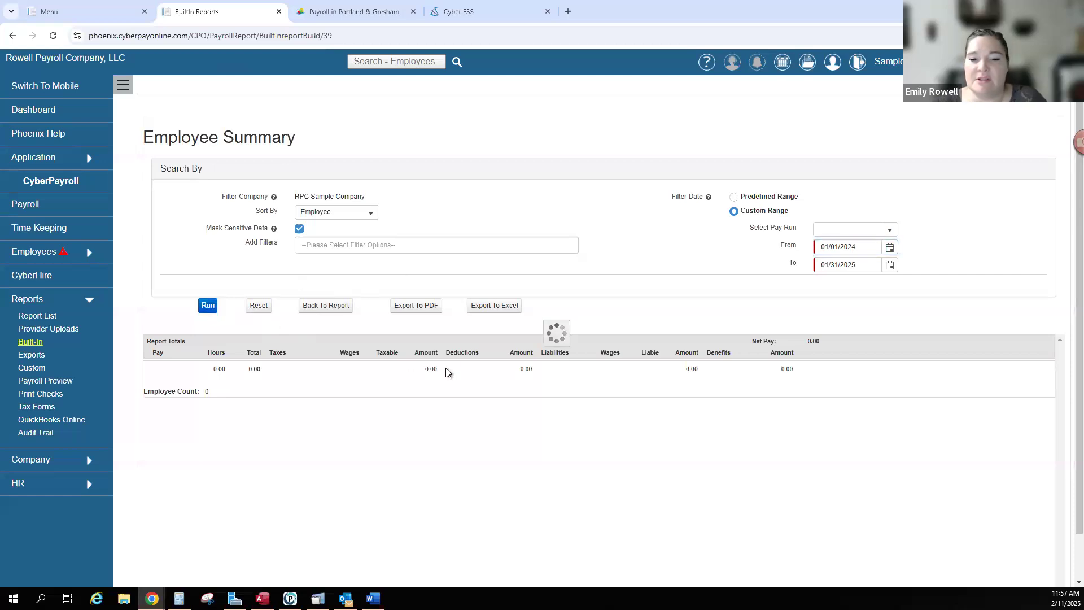